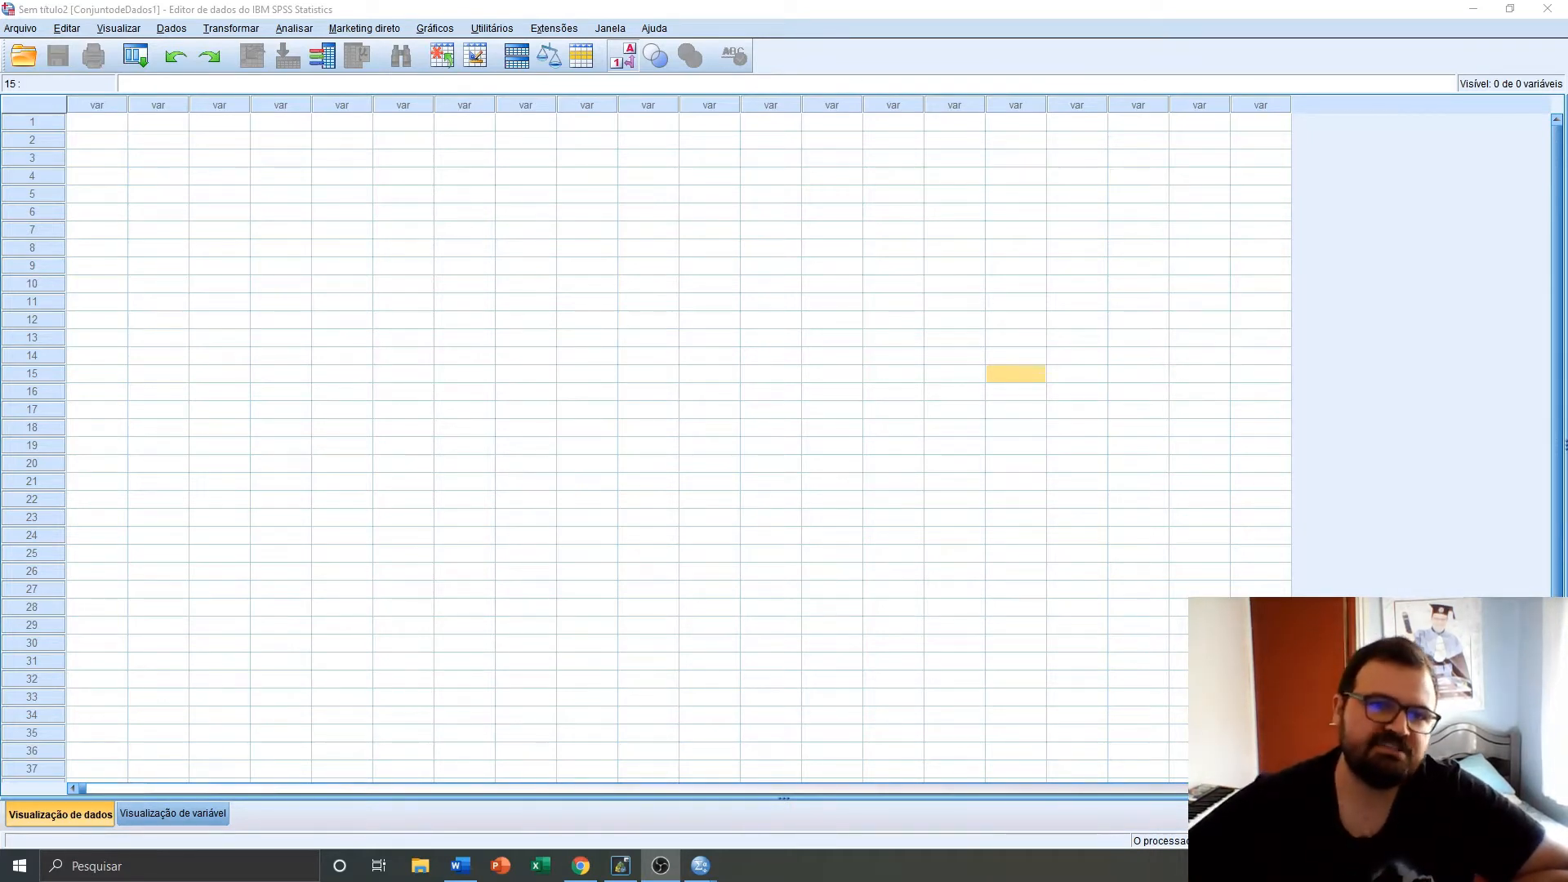
Open the Excel data file Exemplo Dados.xlsx from the SPSS folder, filtering by Excel file type
{"action": "left_click", "coordinate": [151, 8]}
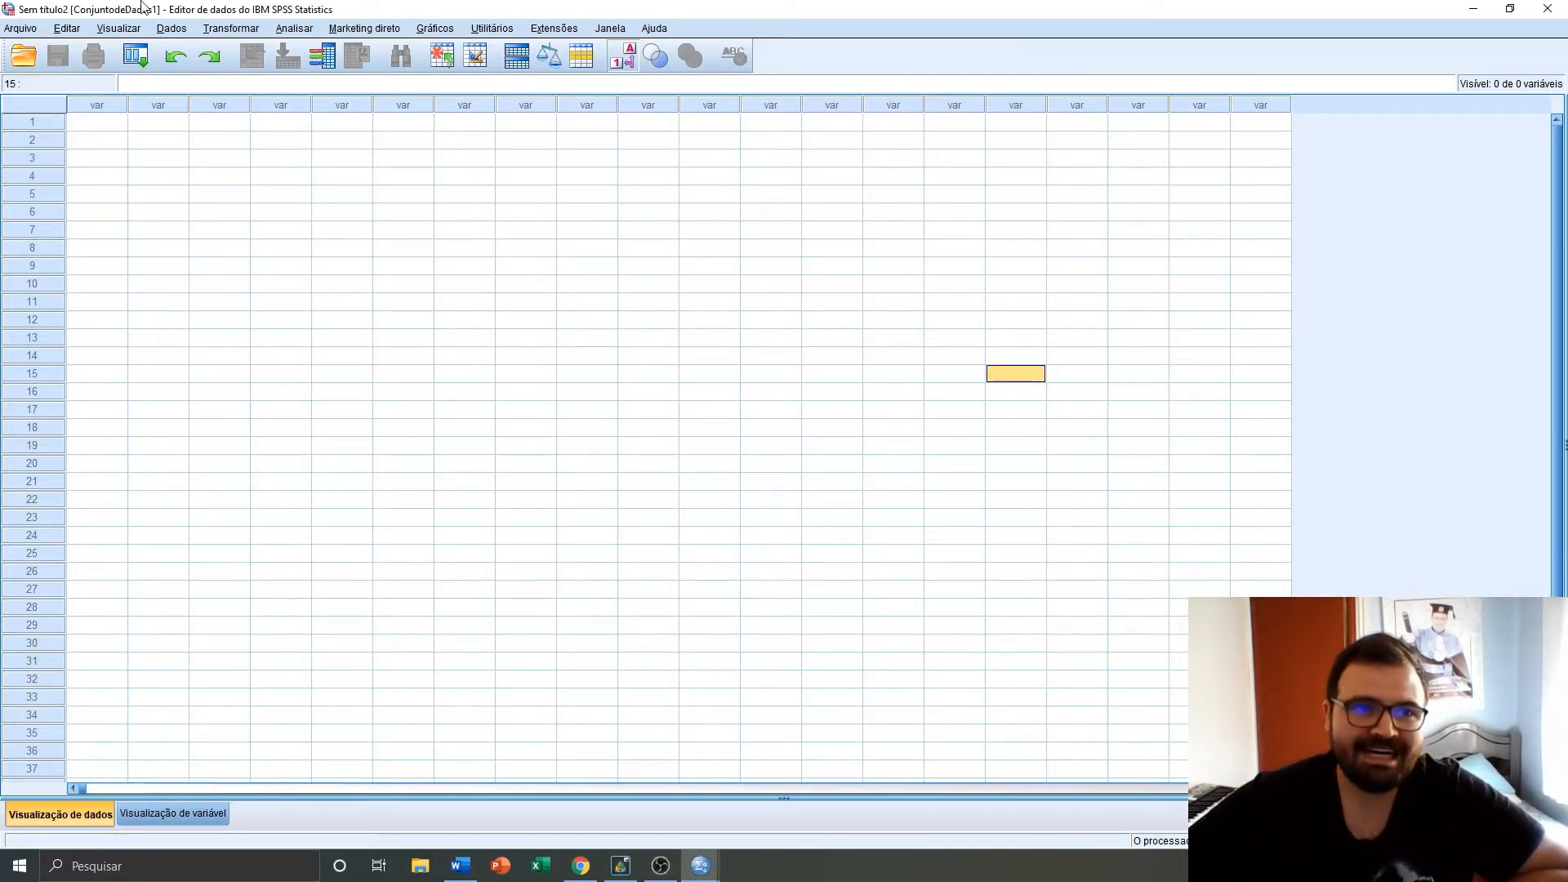
{"action": "left_click", "coordinate": [18, 29]}
{"action": "mouse_move", "coordinate": [52, 72]}
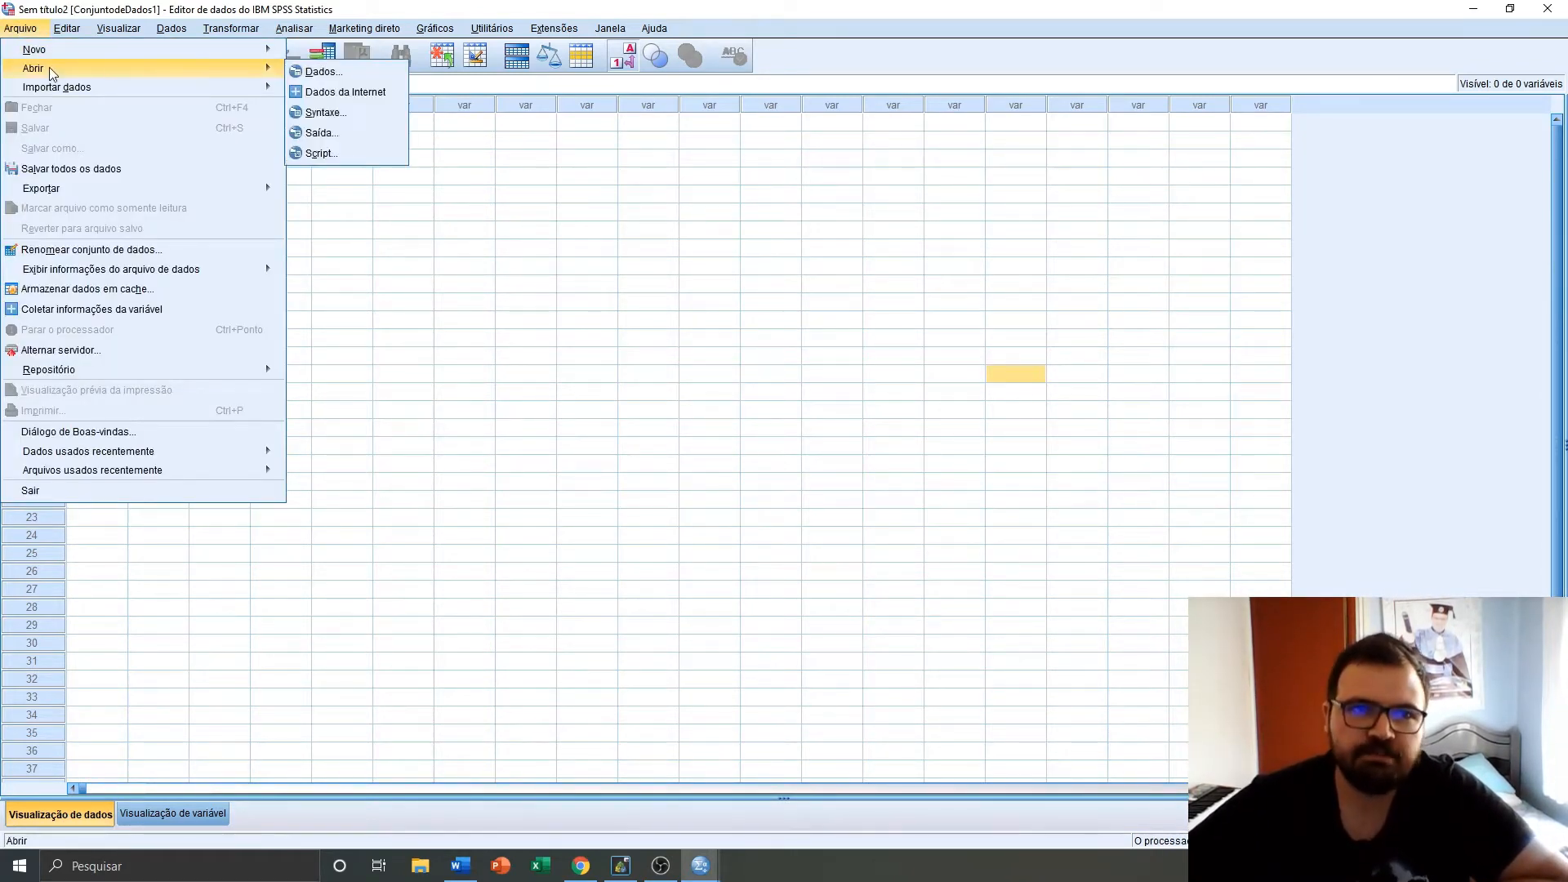
{"action": "left_click", "coordinate": [321, 72]}
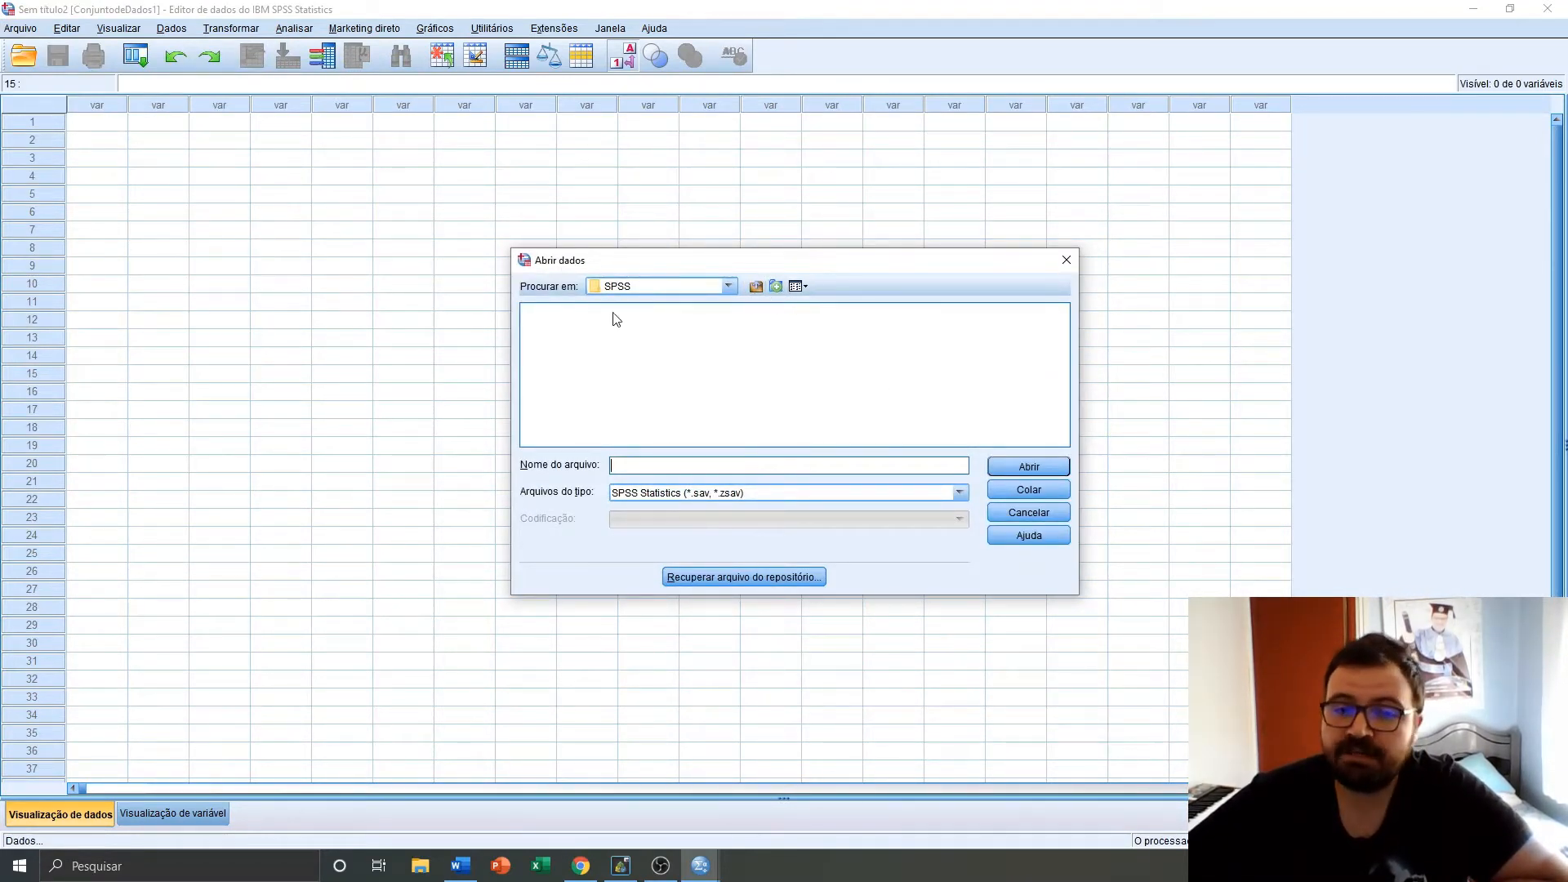
{"action": "left_click", "coordinate": [960, 493]}
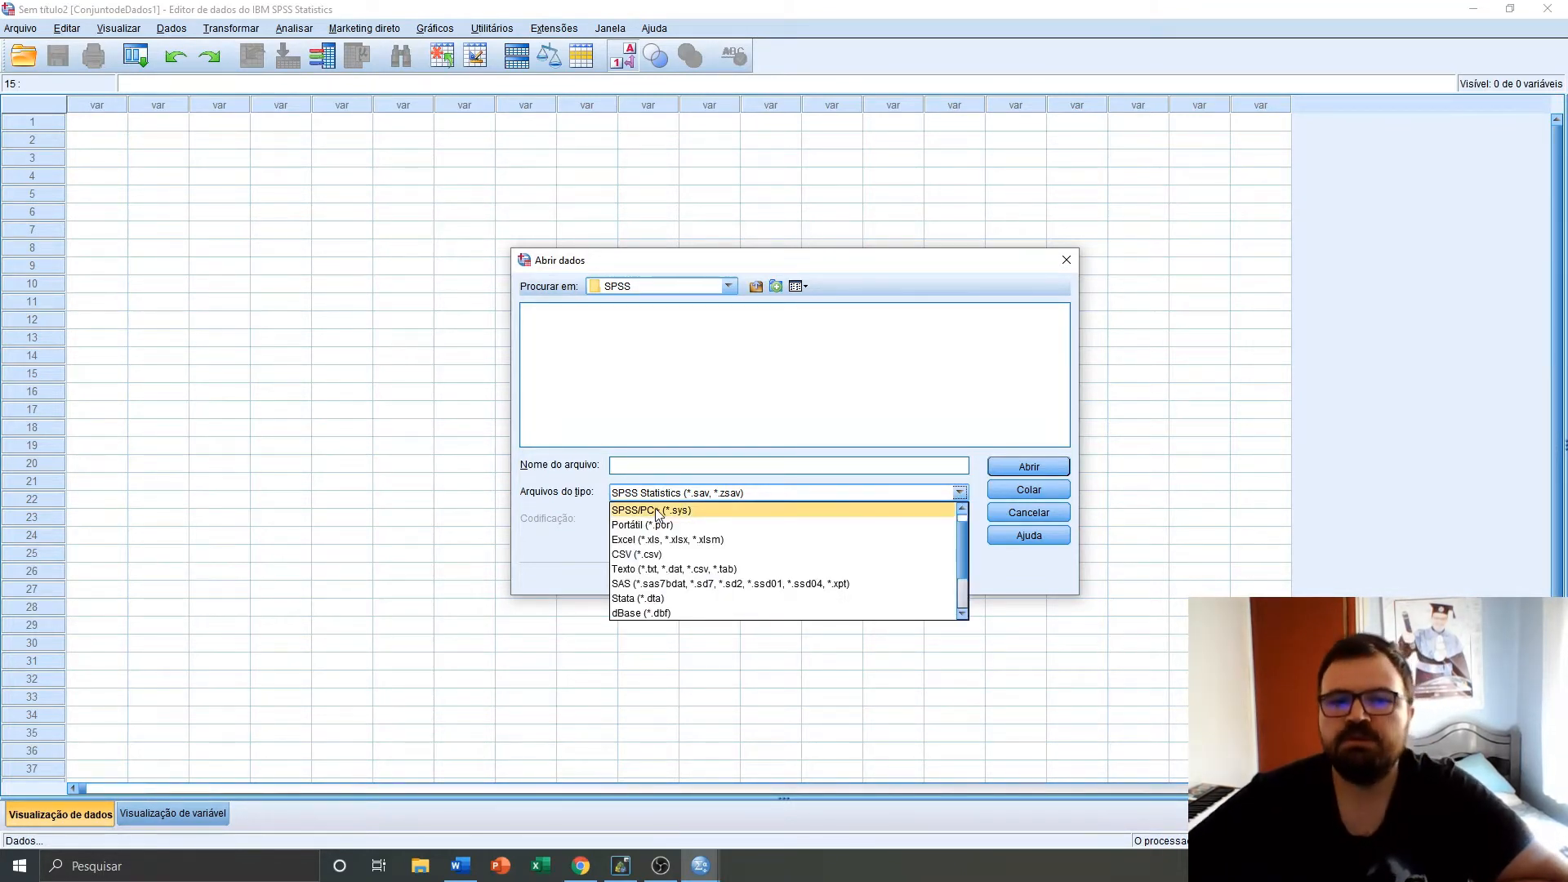
{"action": "left_click", "coordinate": [637, 540]}
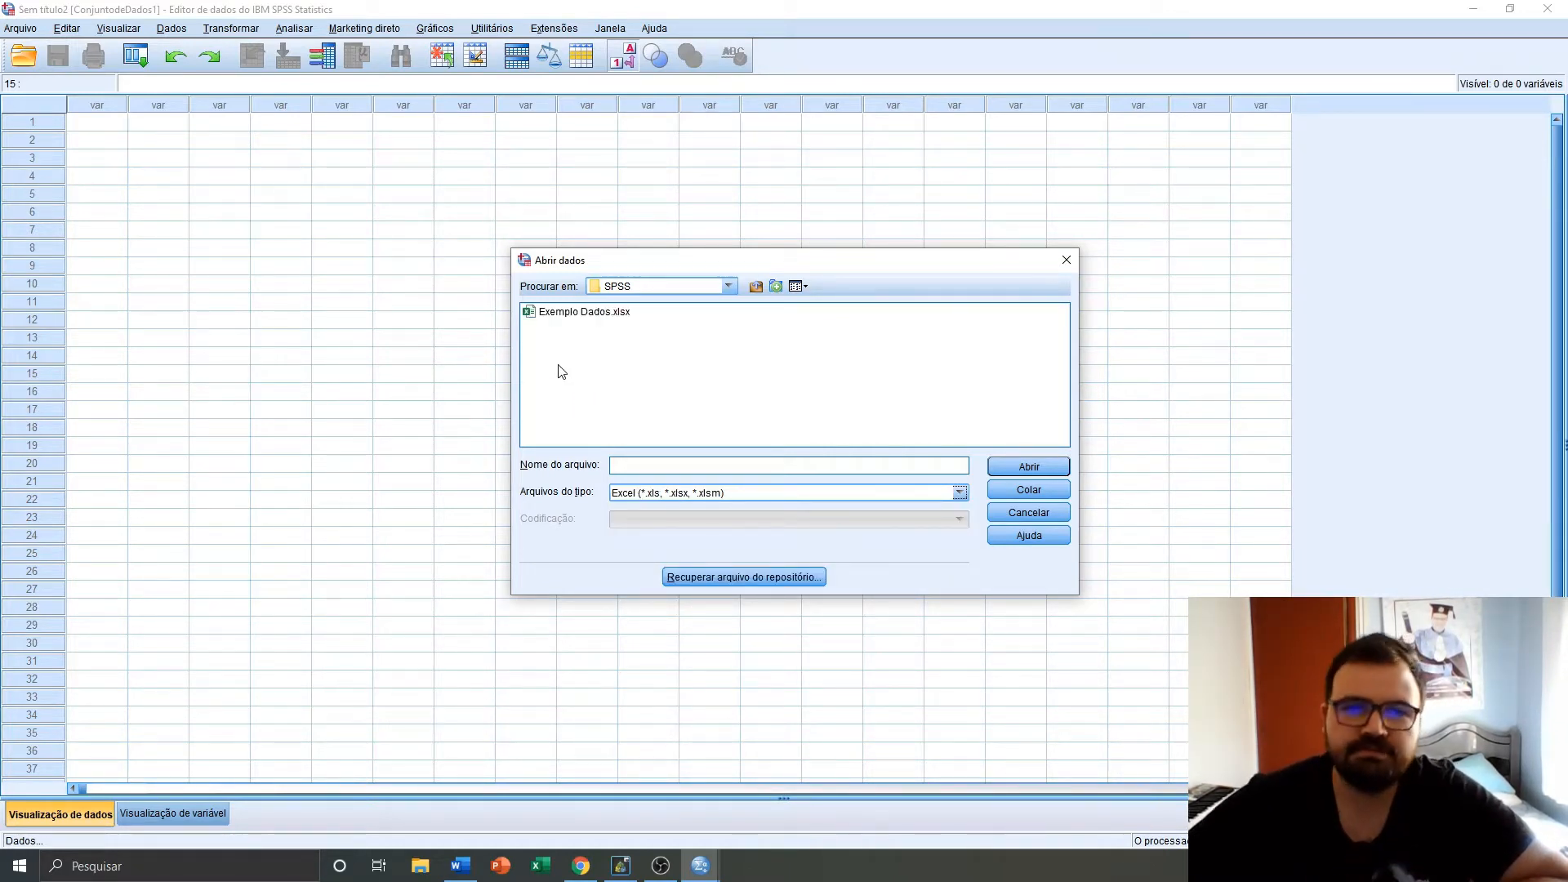
{"action": "left_click", "coordinate": [557, 315]}
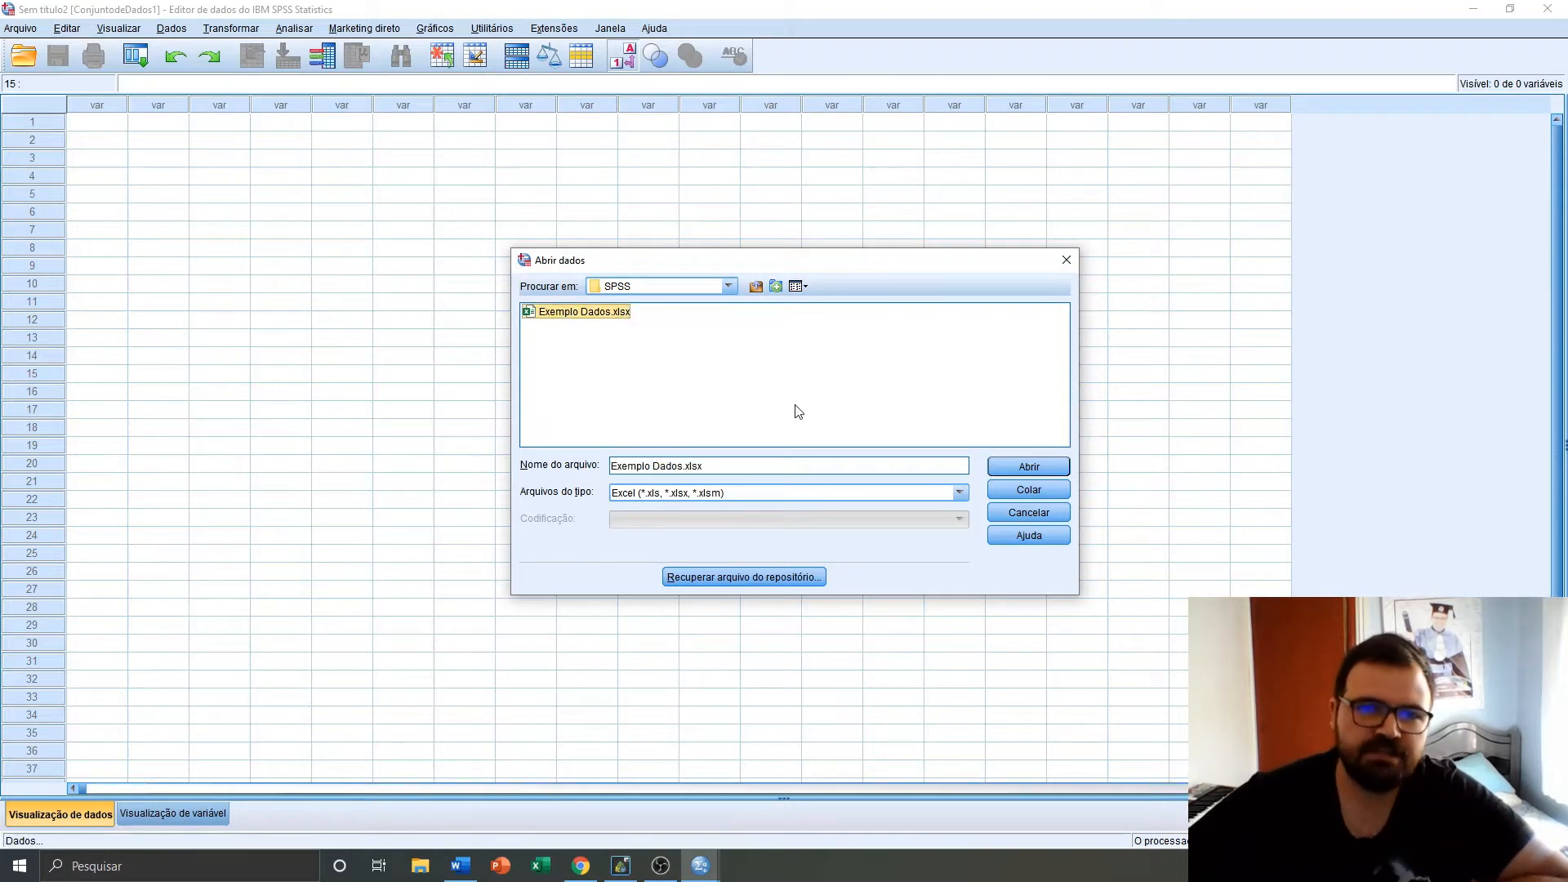
{"action": "left_click", "coordinate": [1042, 467]}
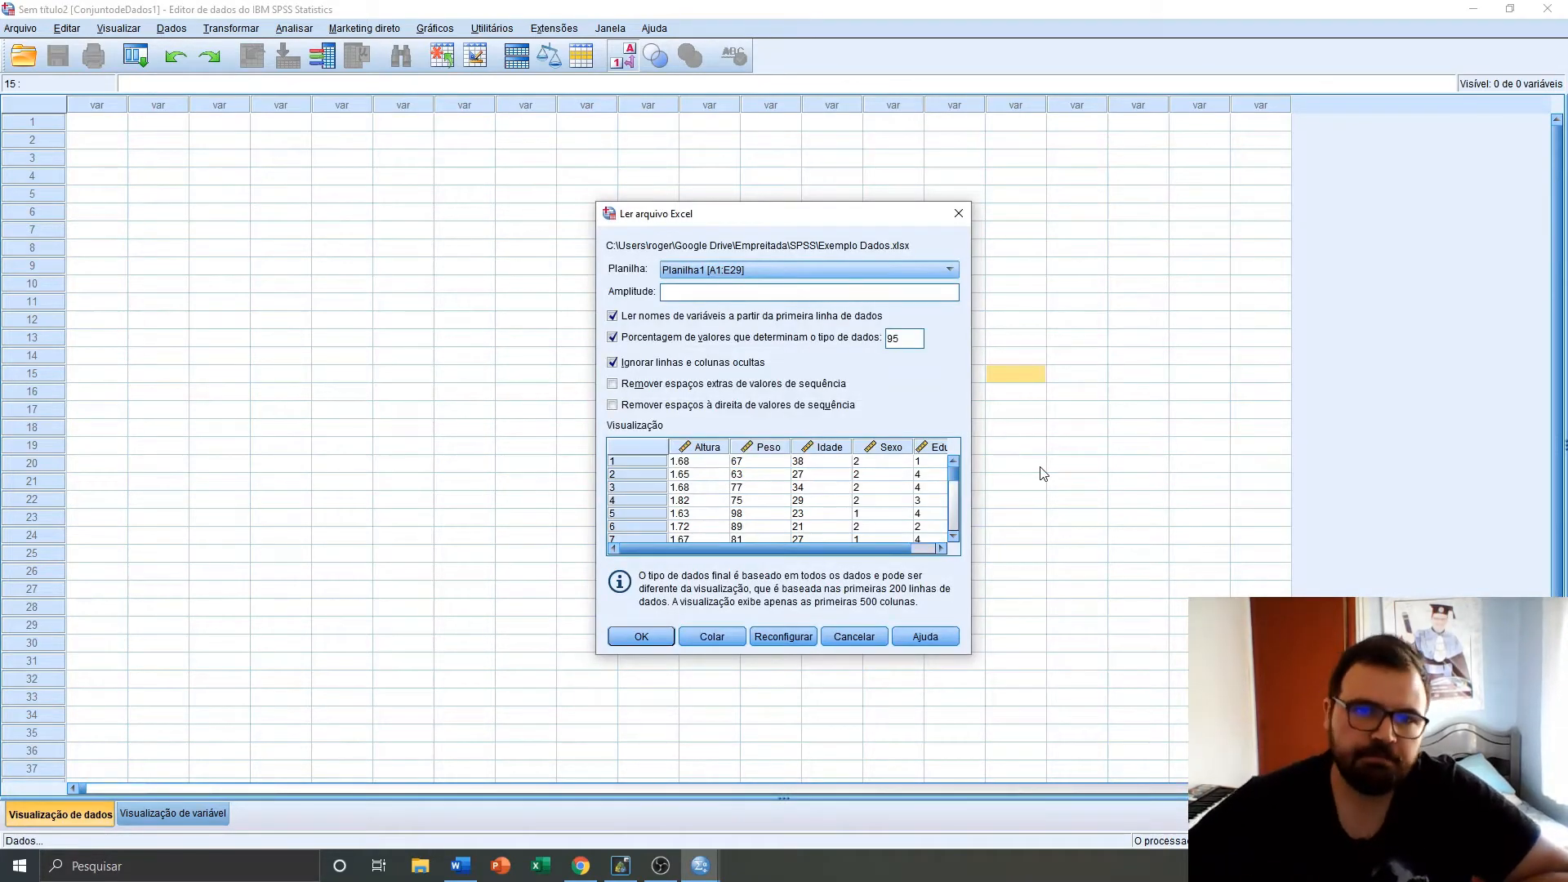
Import worksheet Planilha1 [A1:E29], reading variable names from the first row of data
{"action": "left_click", "coordinate": [770, 272]}
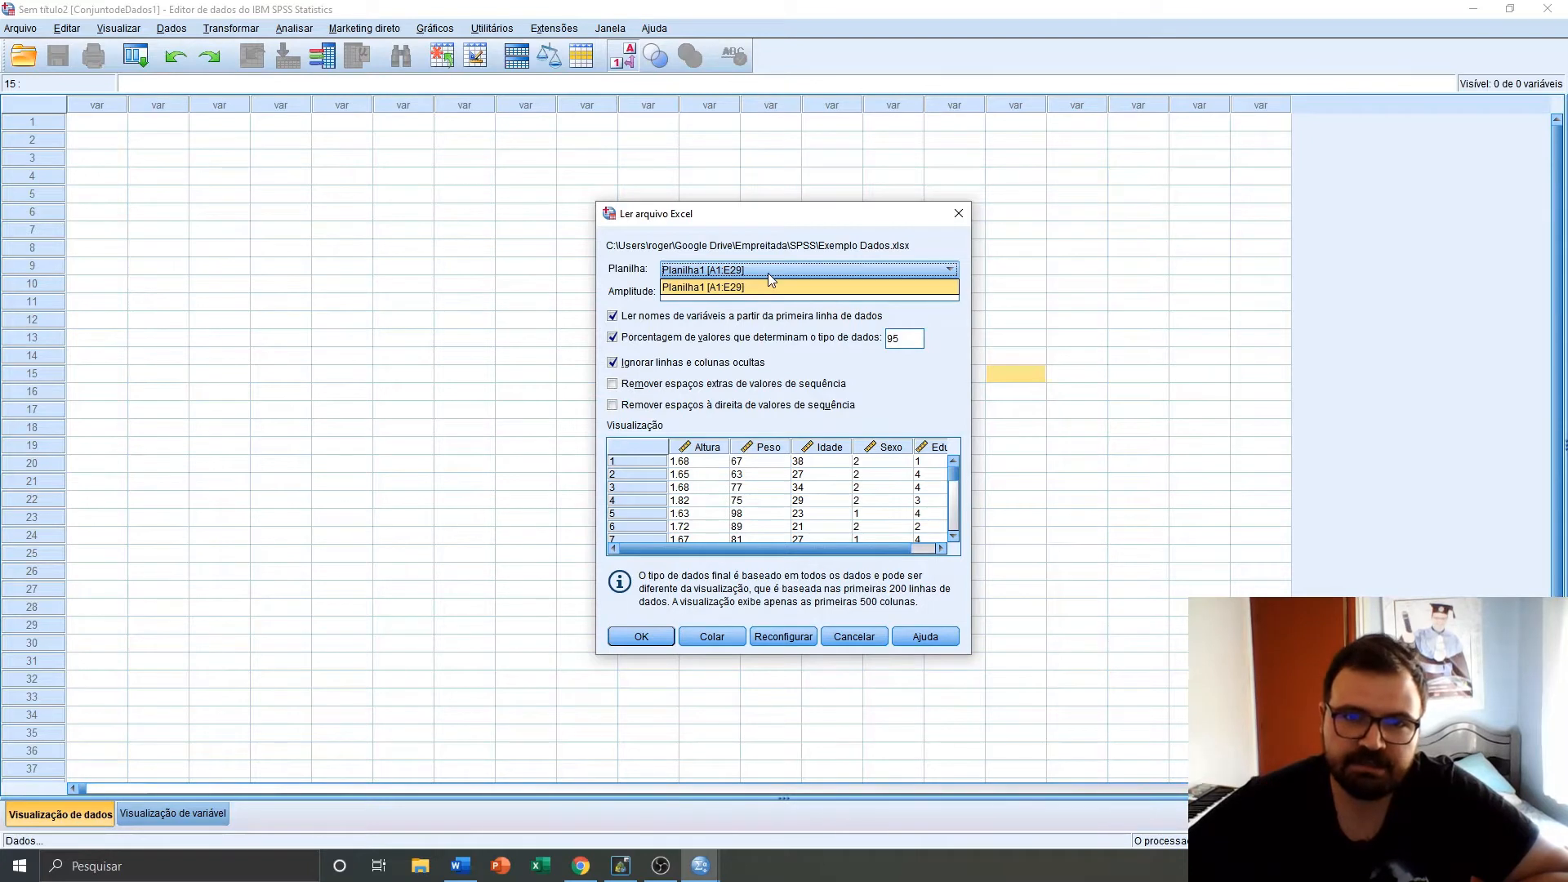
{"action": "left_click", "coordinate": [763, 285]}
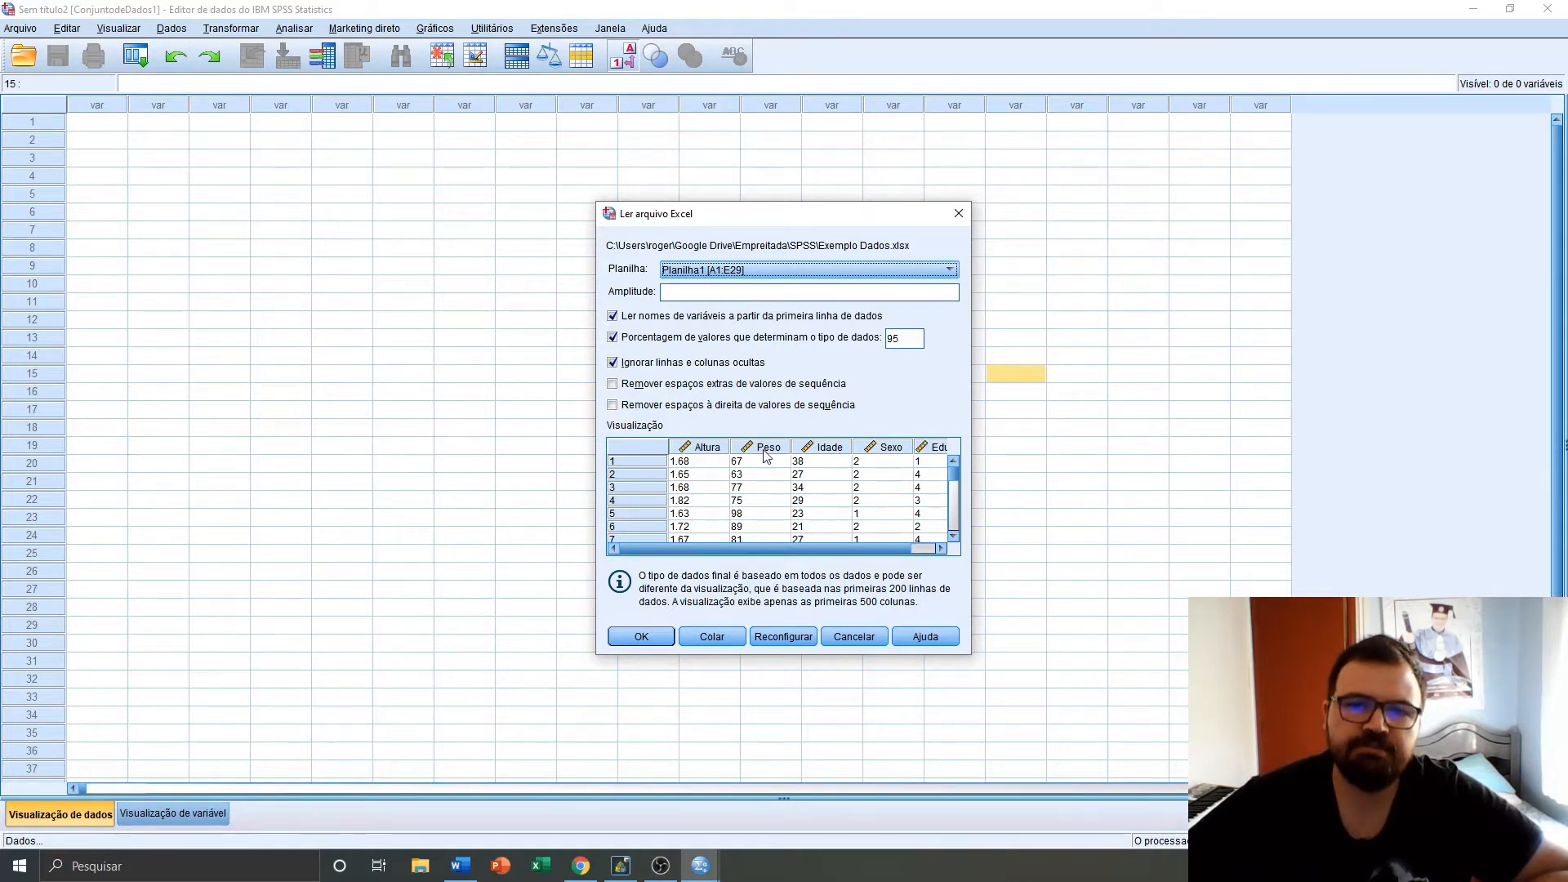
{"action": "left_click_drag", "start_coordinate": [871, 548], "coordinate": [824, 552]}
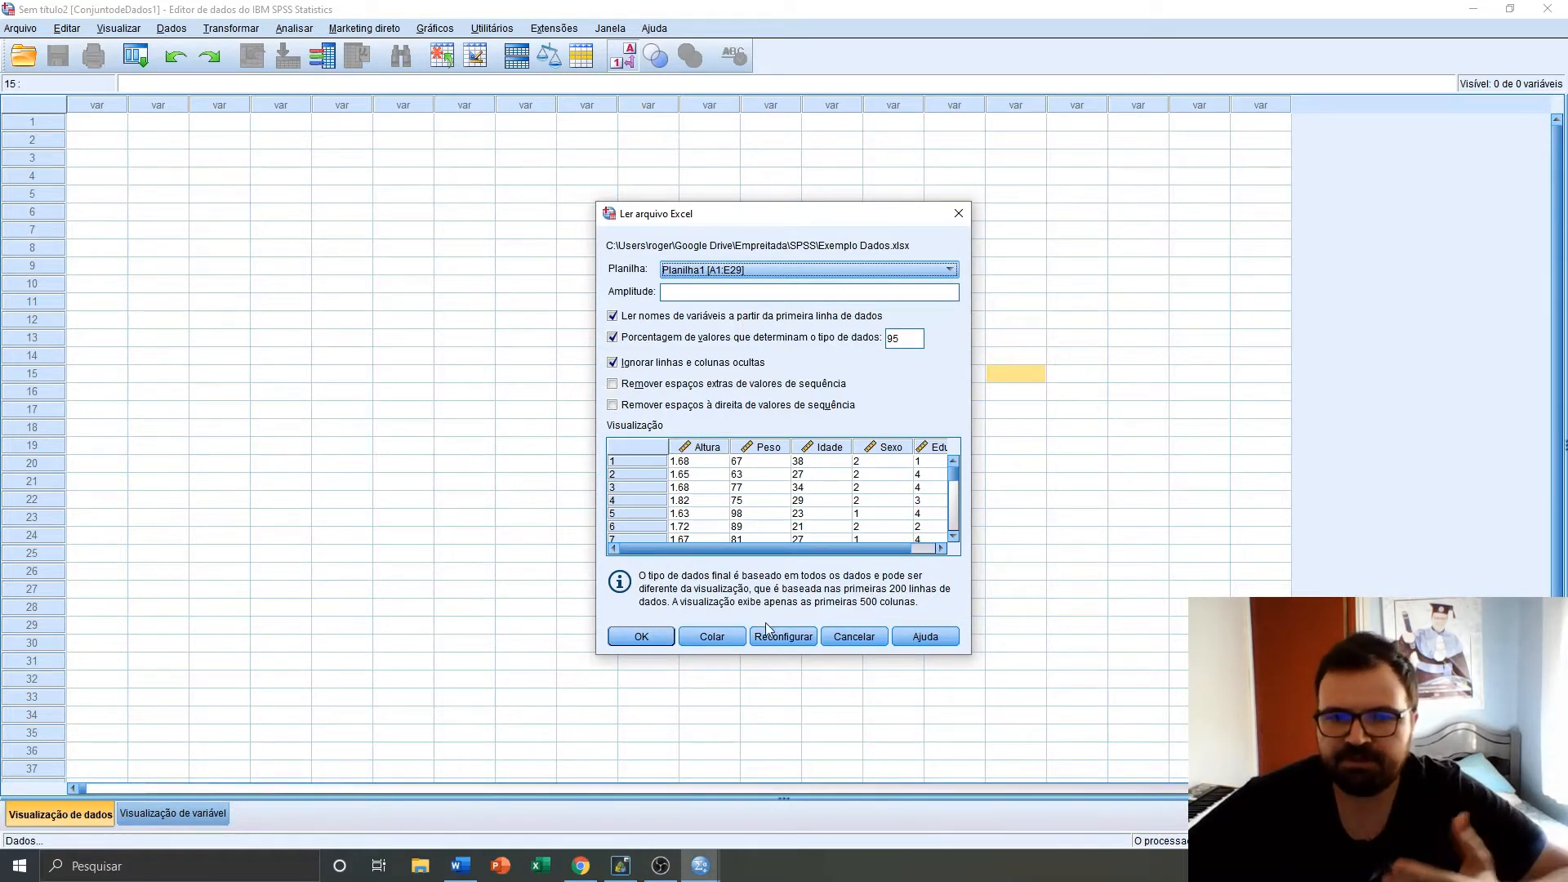
{"action": "left_click", "coordinate": [642, 644]}
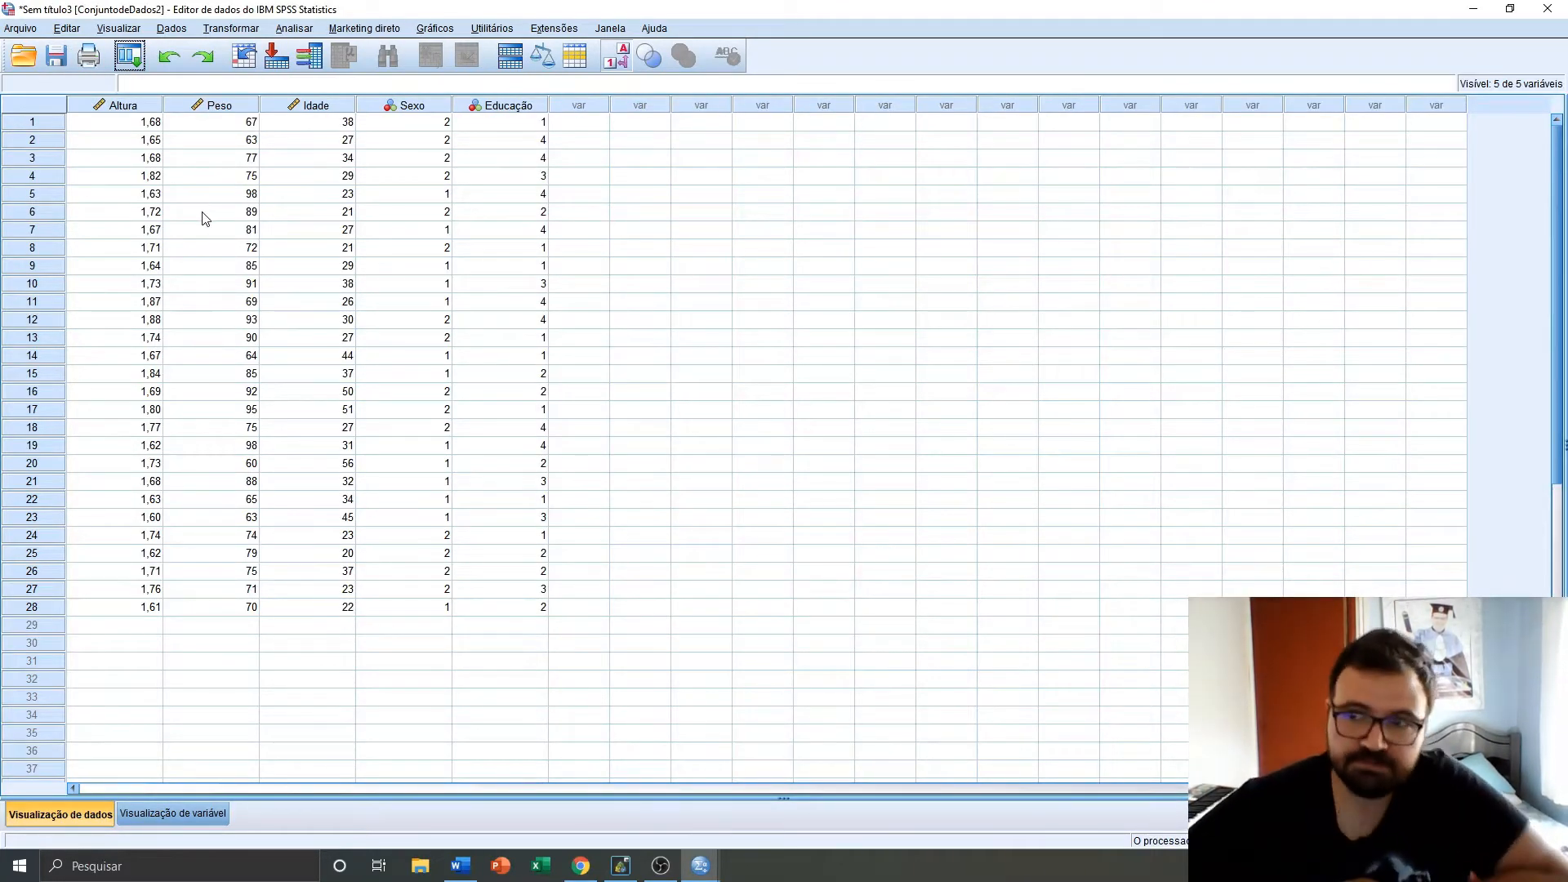
In the variable view, set the Educação variable's measurement level to Ordinal
{"action": "left_click", "coordinate": [449, 661]}
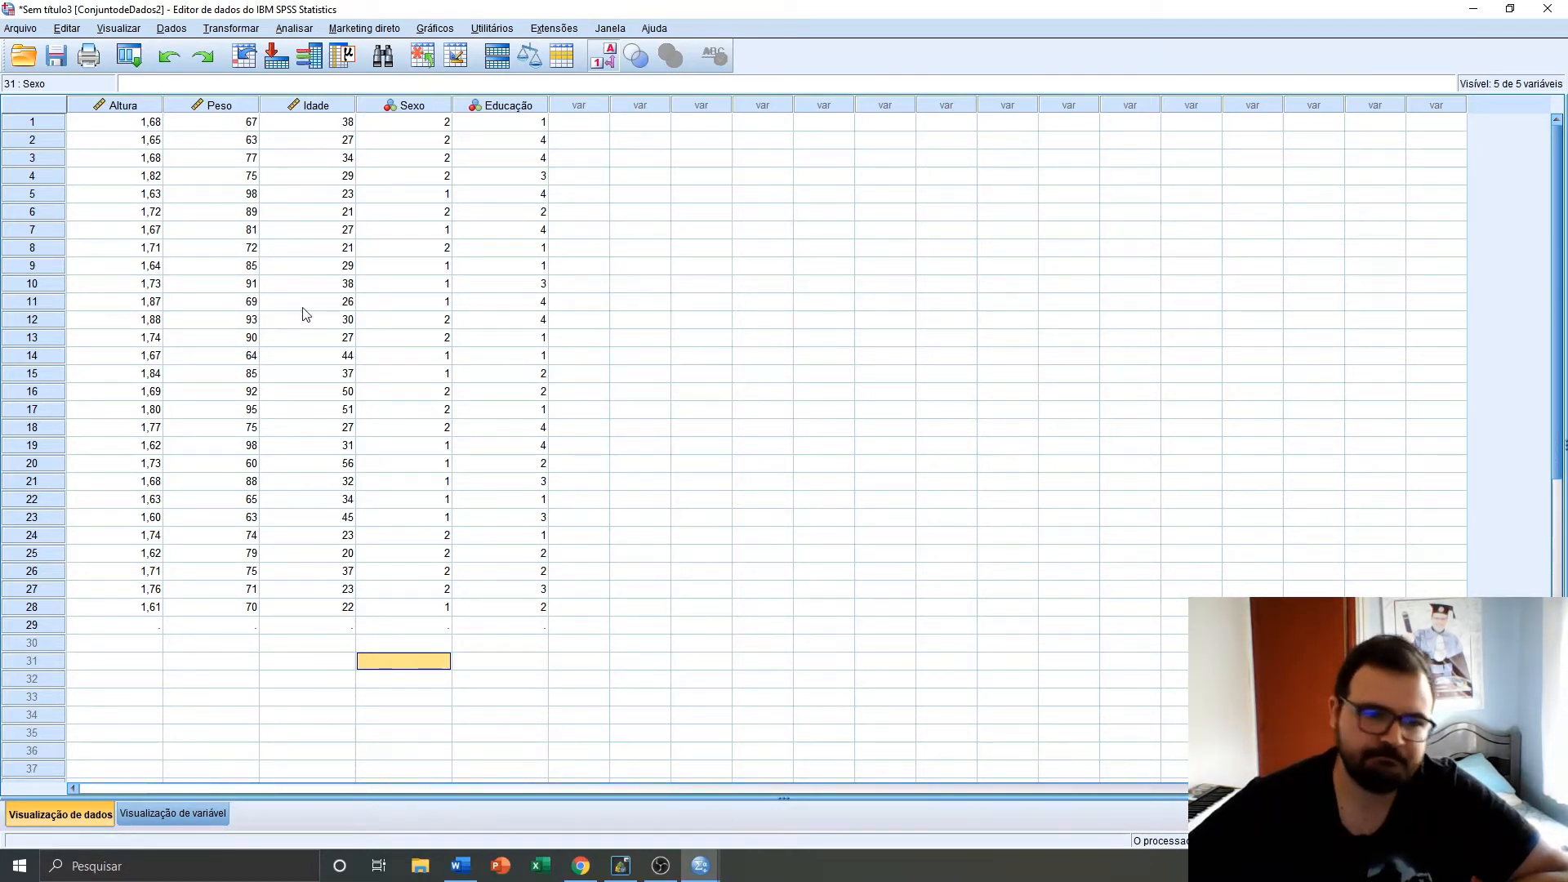
{"action": "left_click", "coordinate": [154, 811]}
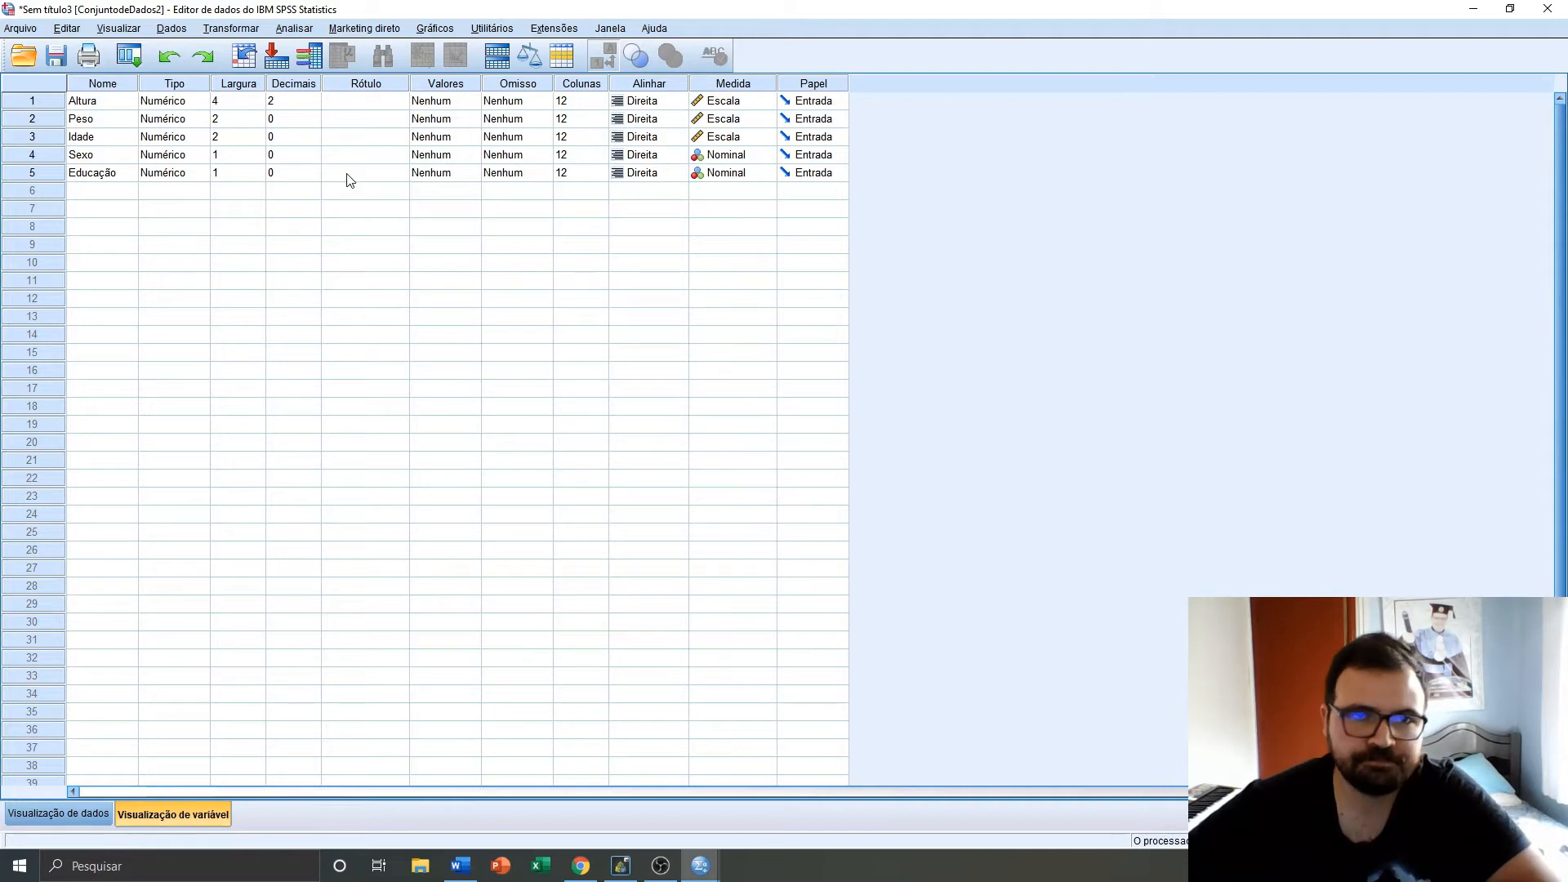
{"action": "left_click", "coordinate": [460, 108]}
{"action": "left_click", "coordinate": [390, 104]}
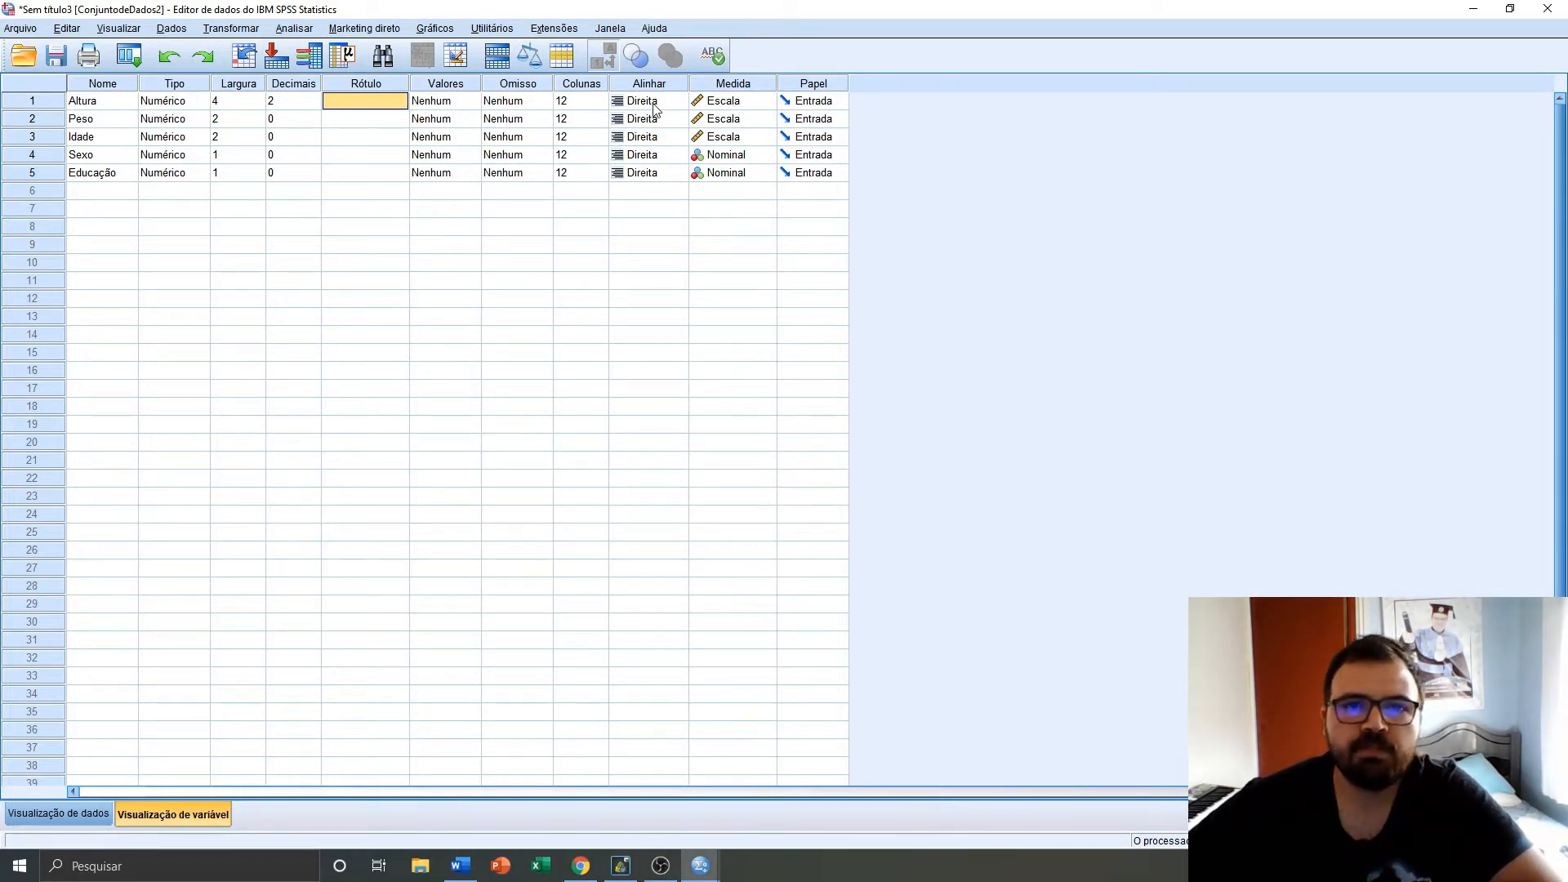
{"action": "left_click", "coordinate": [753, 105]}
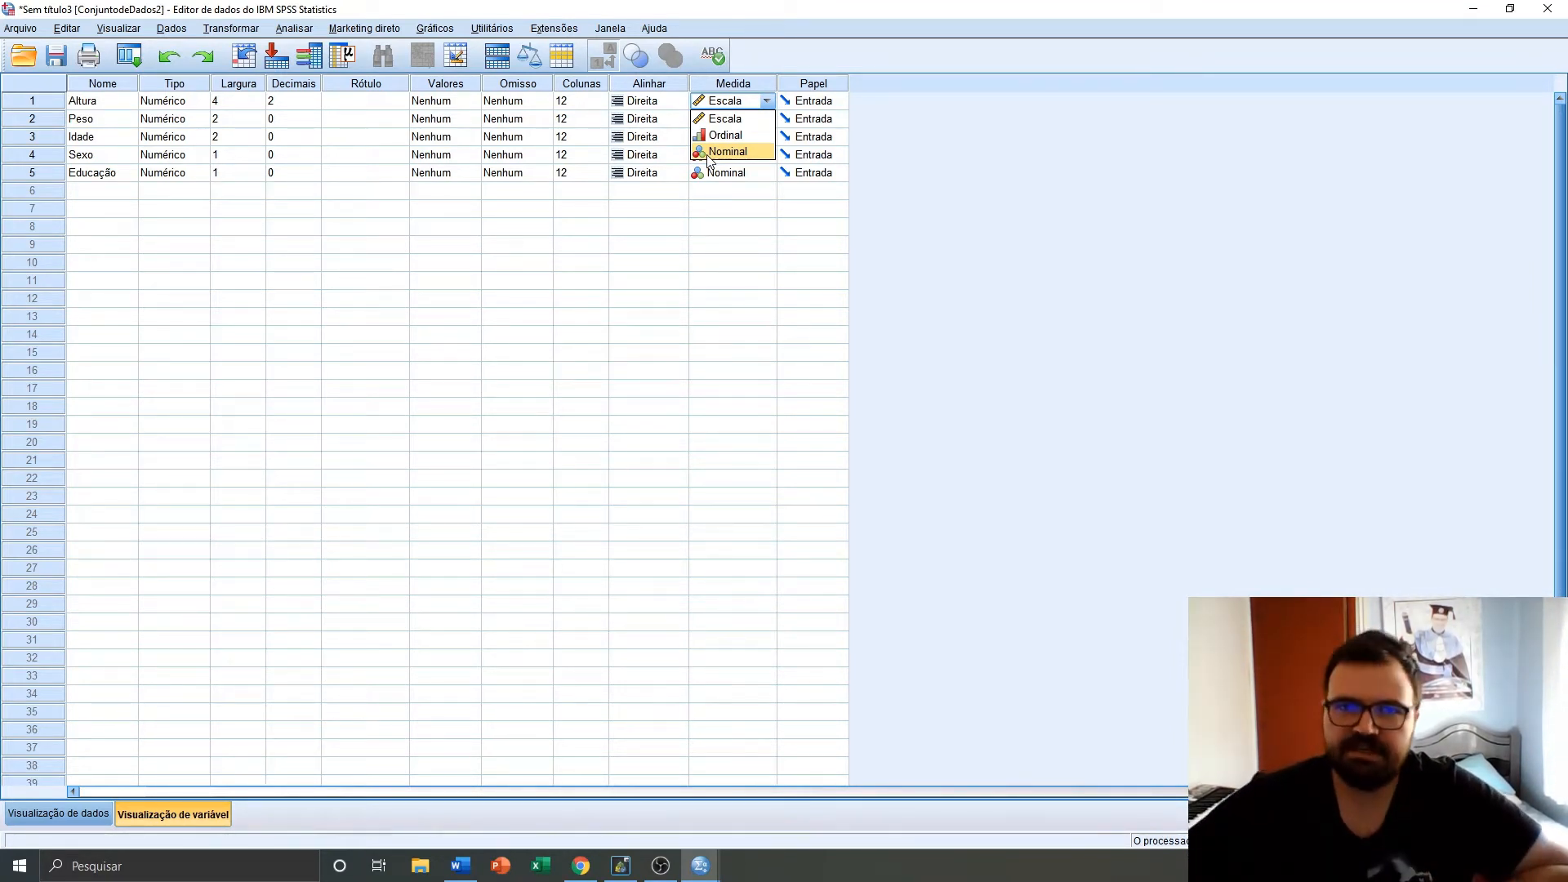
{"action": "left_click", "coordinate": [732, 229]}
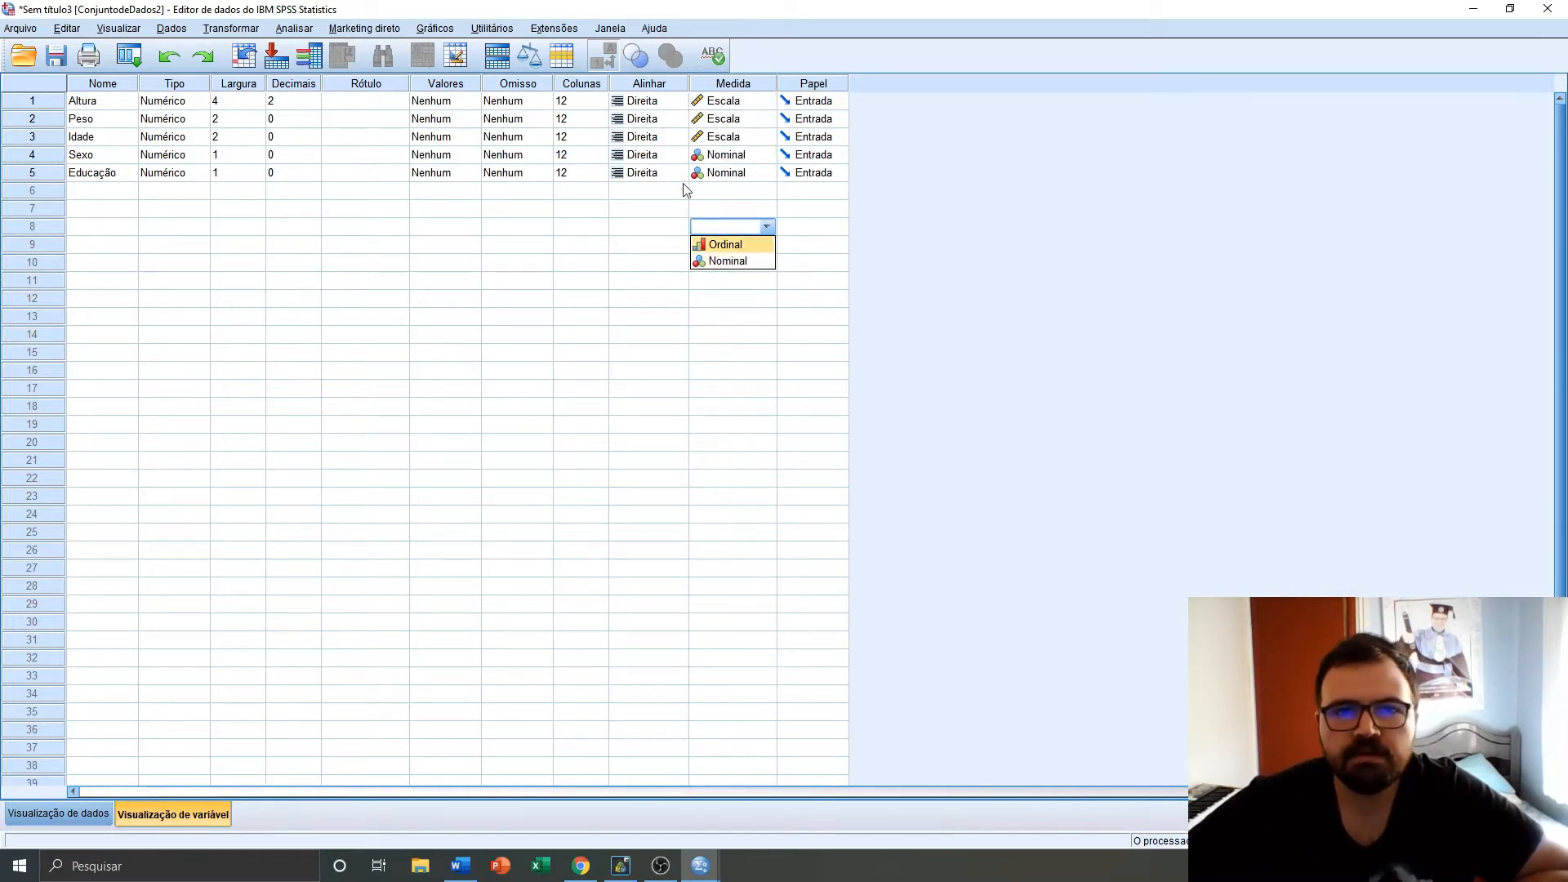
{"action": "left_click", "coordinate": [730, 156]}
{"action": "left_click", "coordinate": [745, 162]}
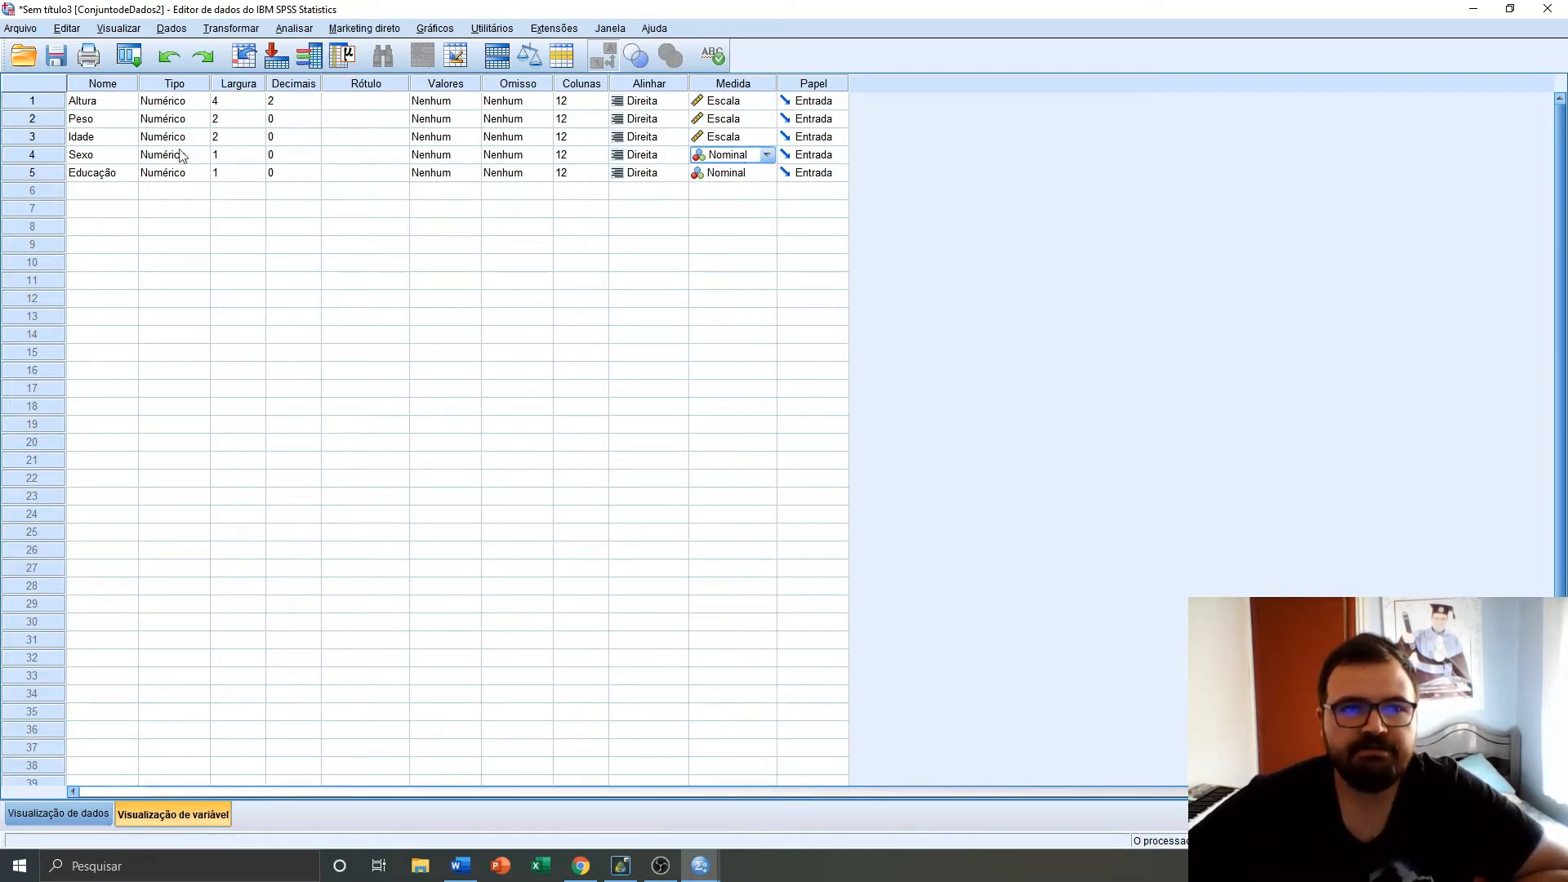
{"action": "left_click", "coordinate": [758, 174]}
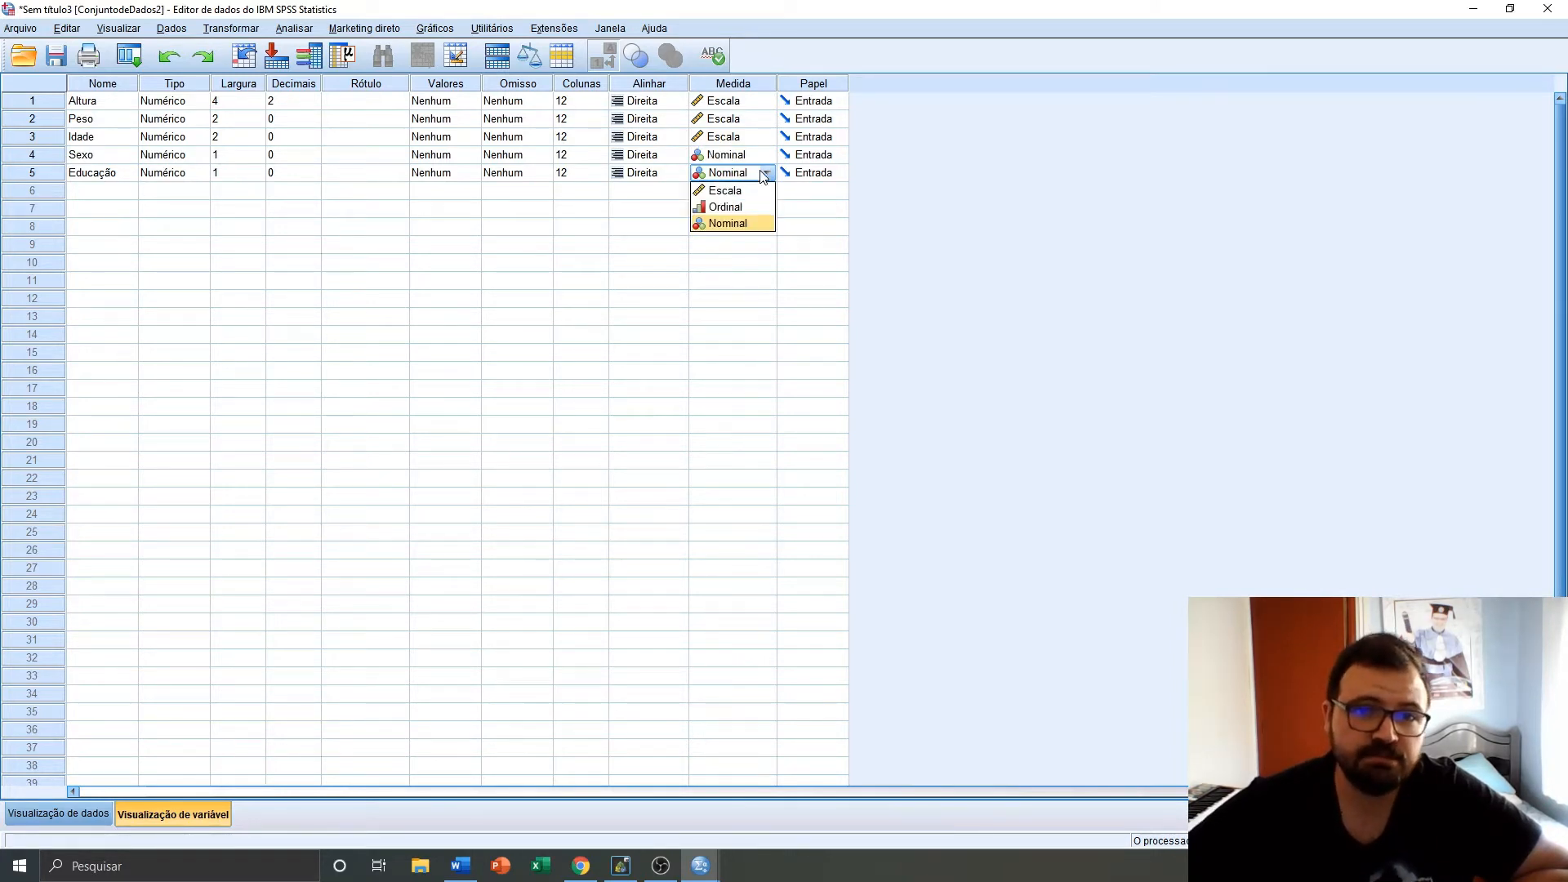
{"action": "left_click", "coordinate": [728, 209]}
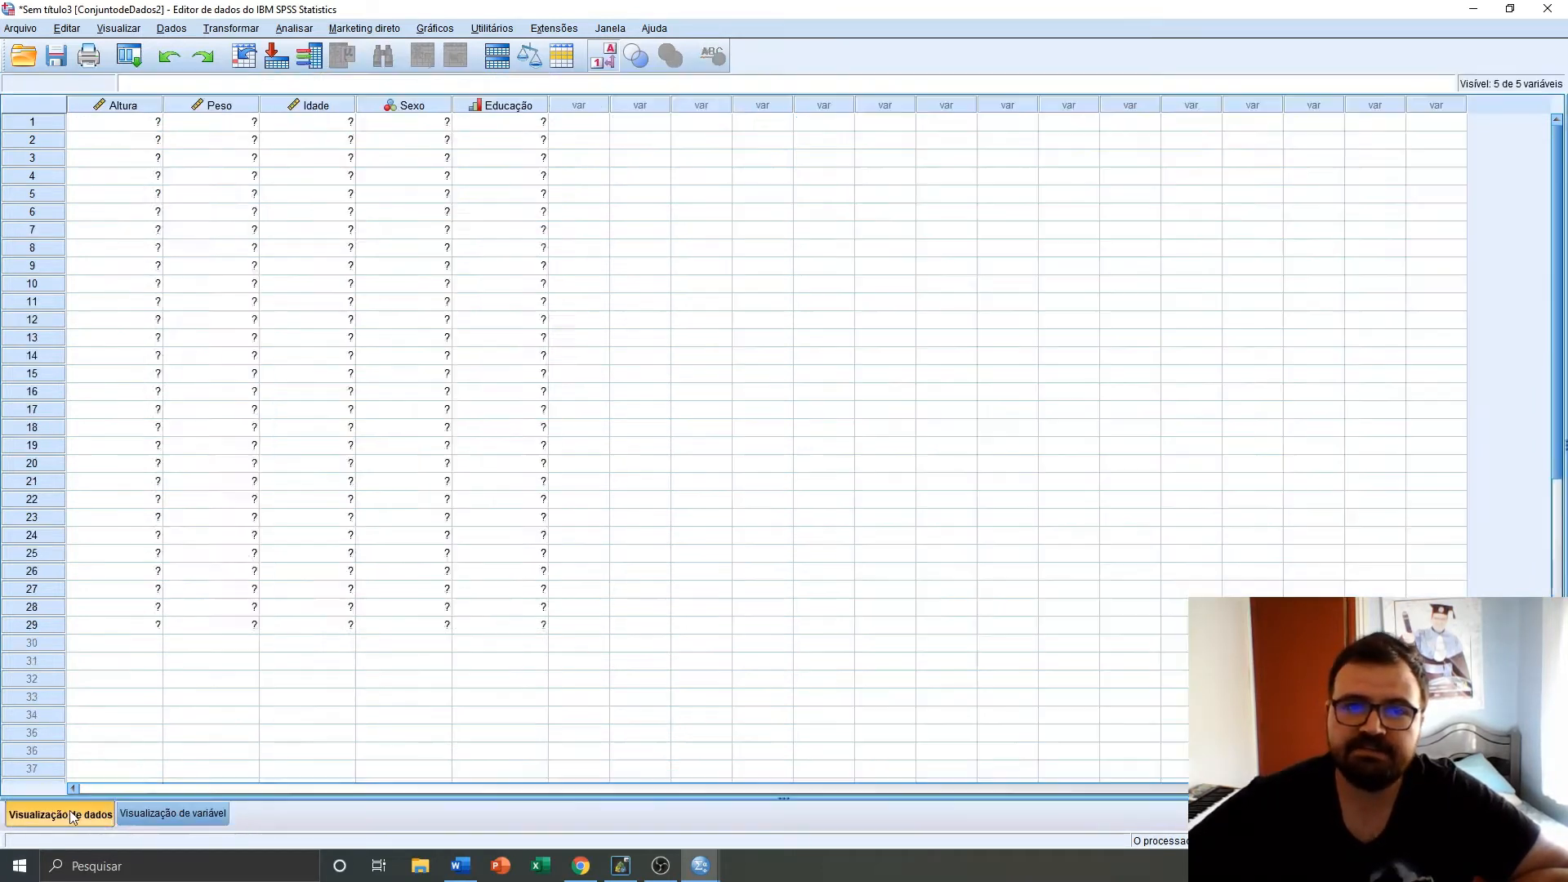
Define value labels for the Sexo variable: 1 = Masculino and 2 = Feminino
{"action": "left_click", "coordinate": [74, 814]}
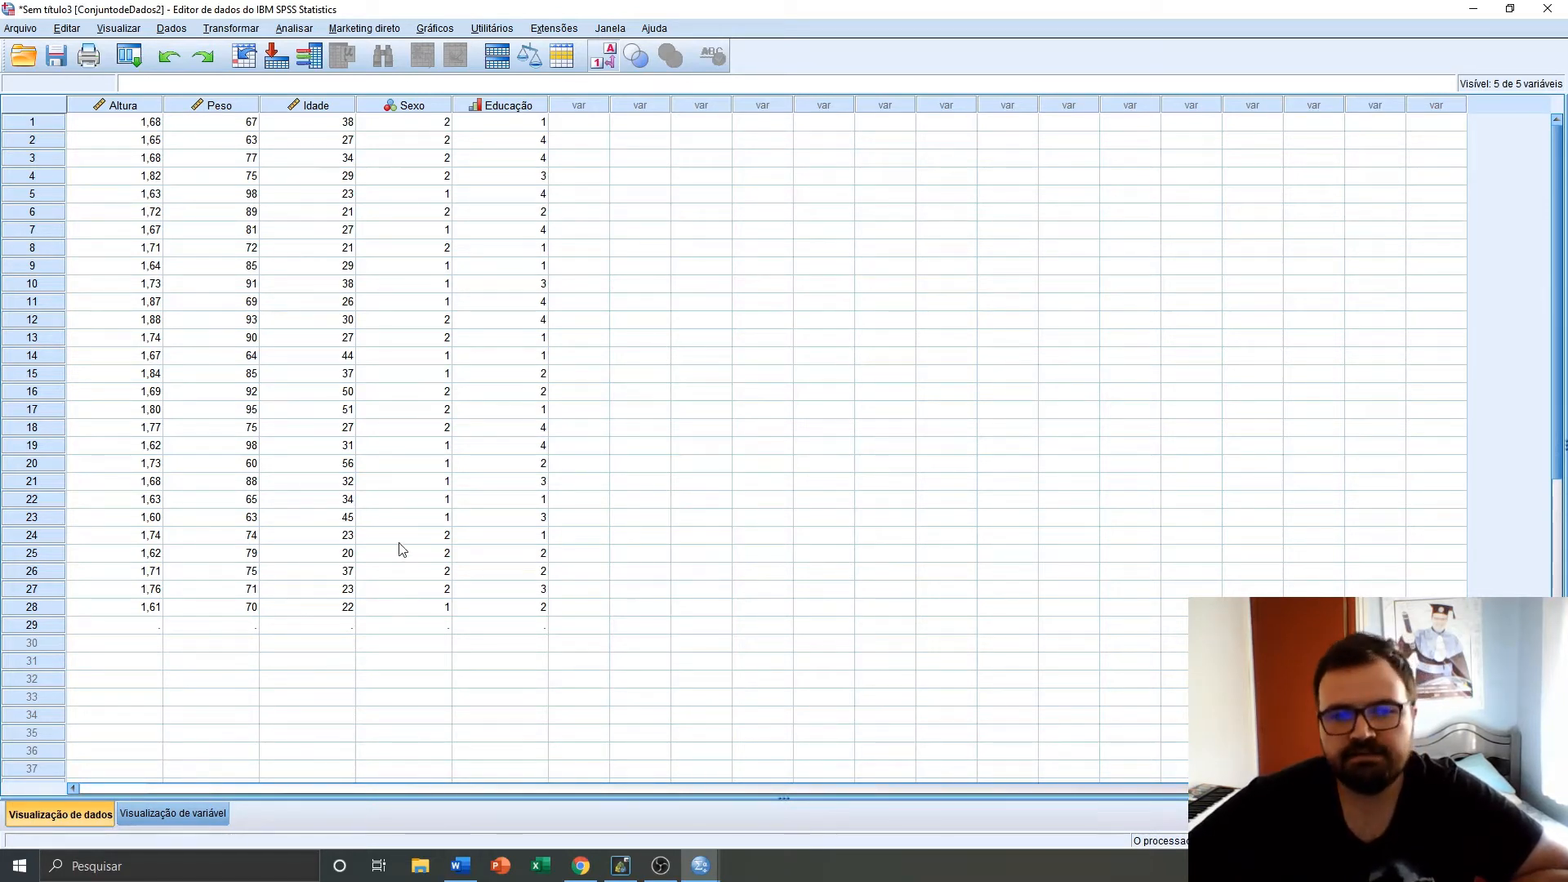
{"action": "left_click", "coordinate": [174, 813]}
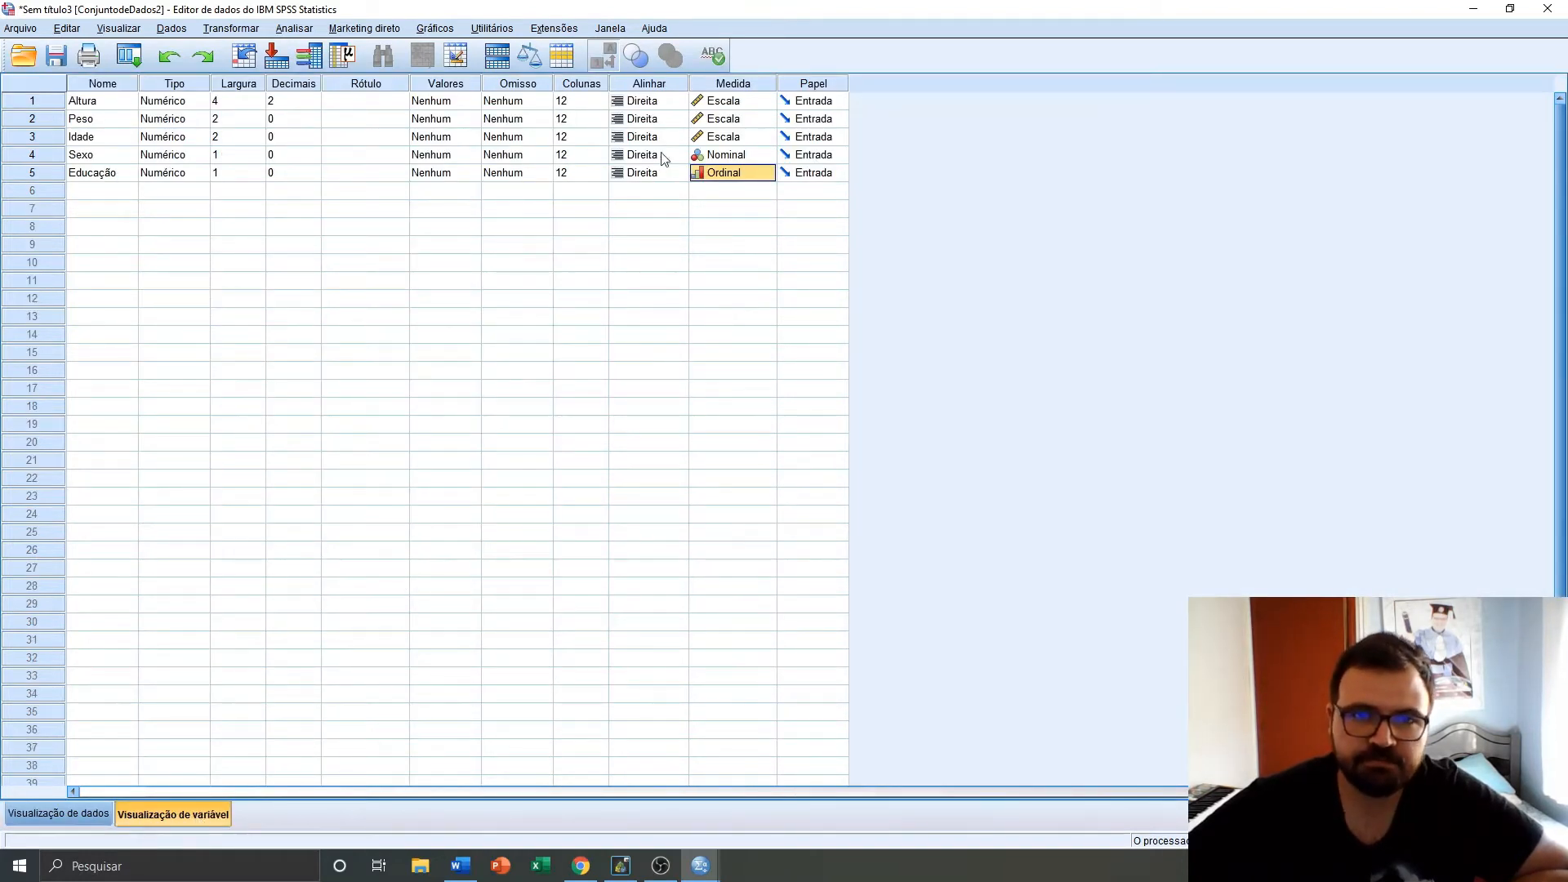
{"action": "left_click", "coordinate": [454, 155]}
{"action": "left_click", "coordinate": [474, 155]}
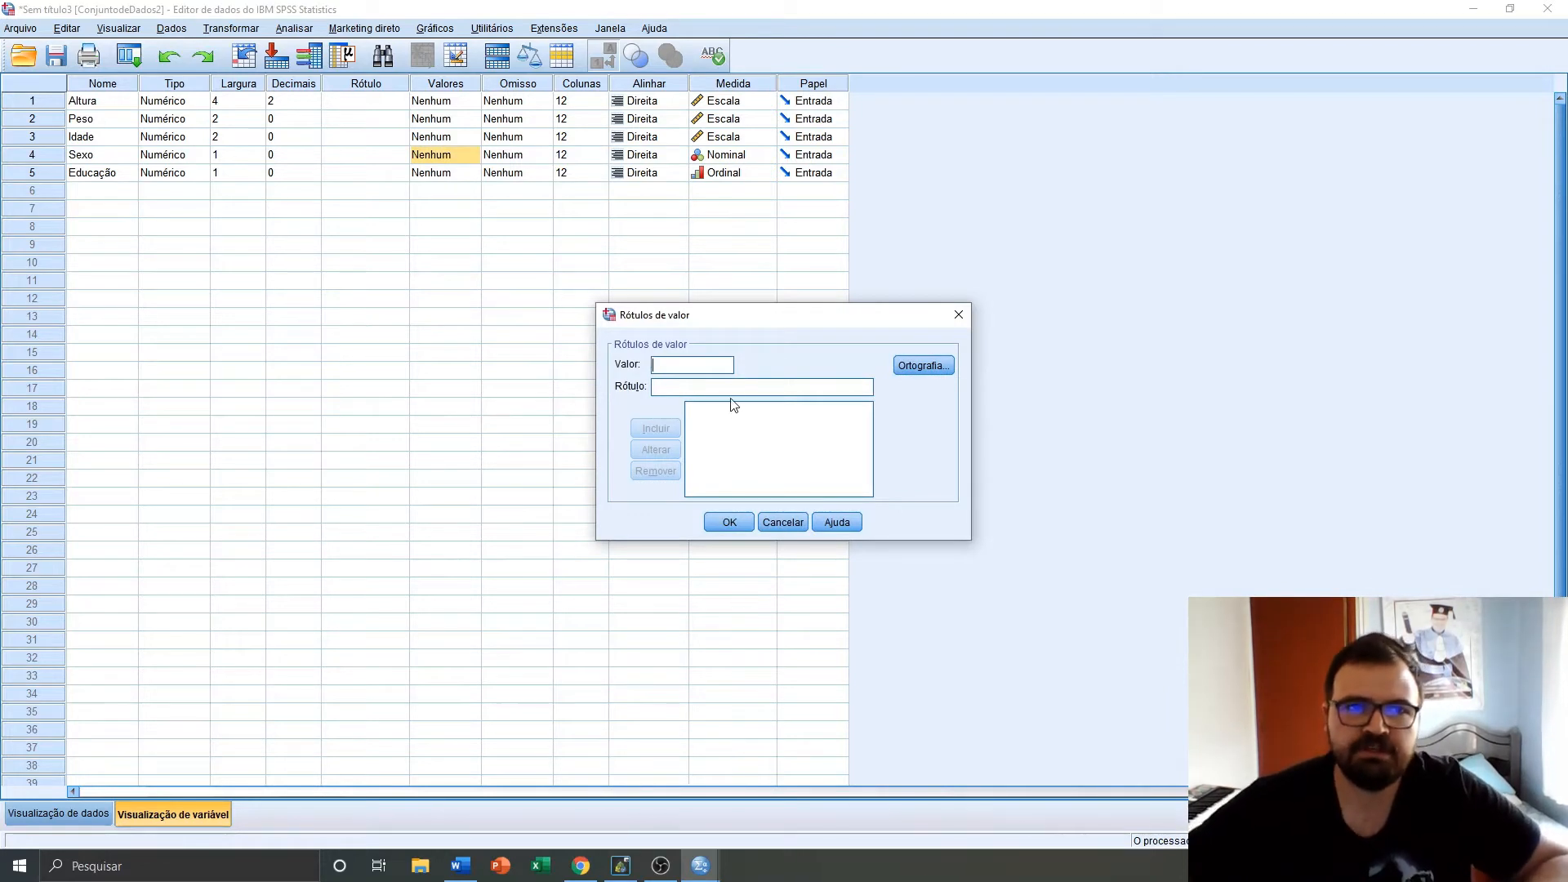
{"action": "type", "text": "mA"}
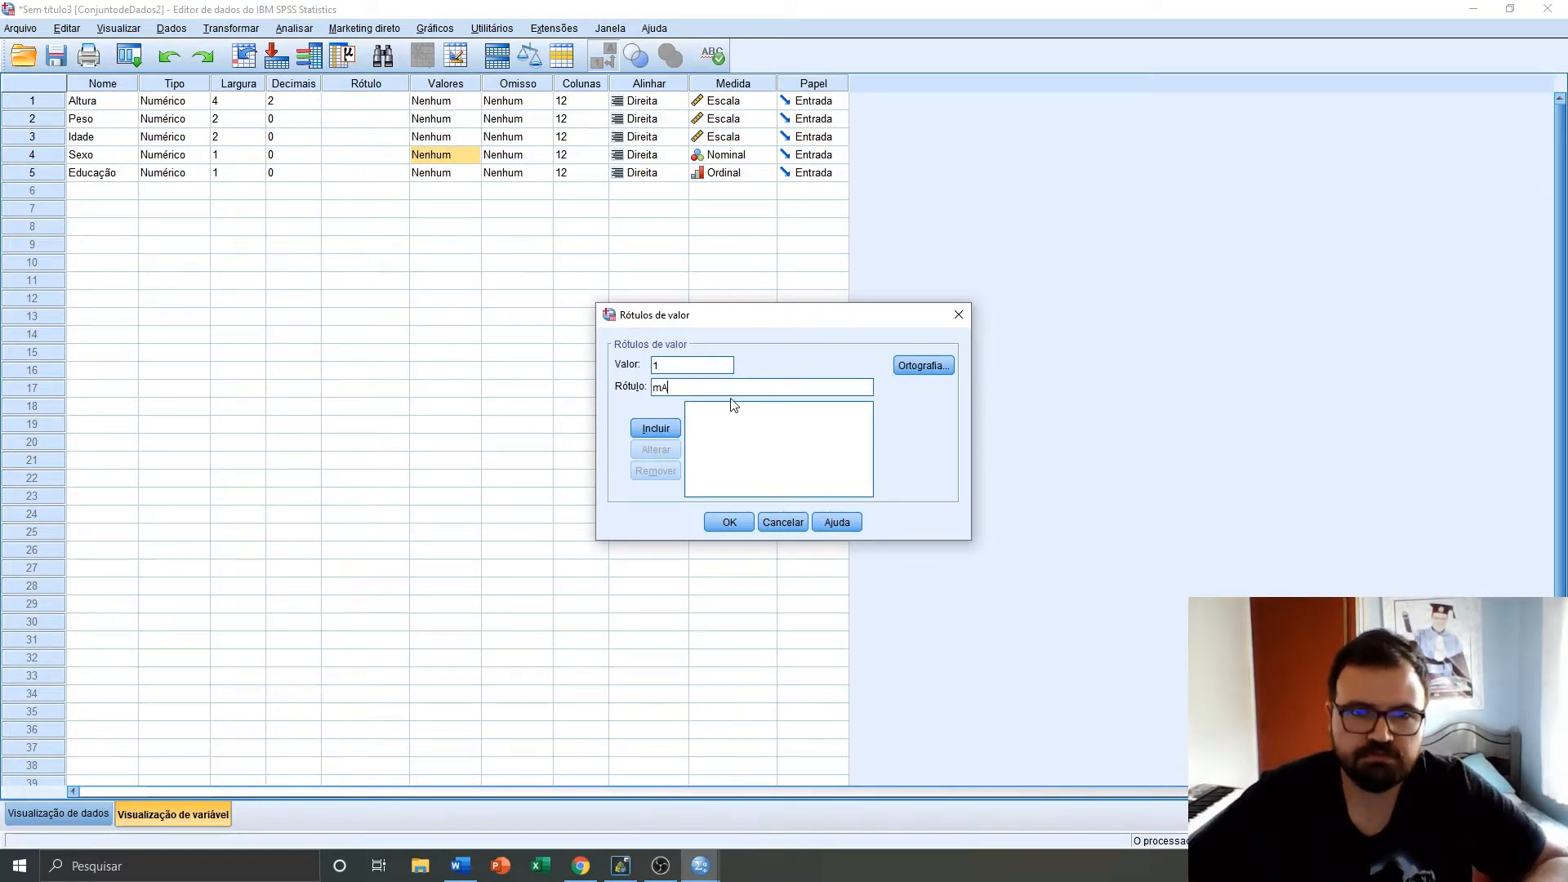
{"action": "key", "text": "BackSpace"}
{"action": "key", "text": "BackSpace"}
{"action": "type", "text": "Mascul"}
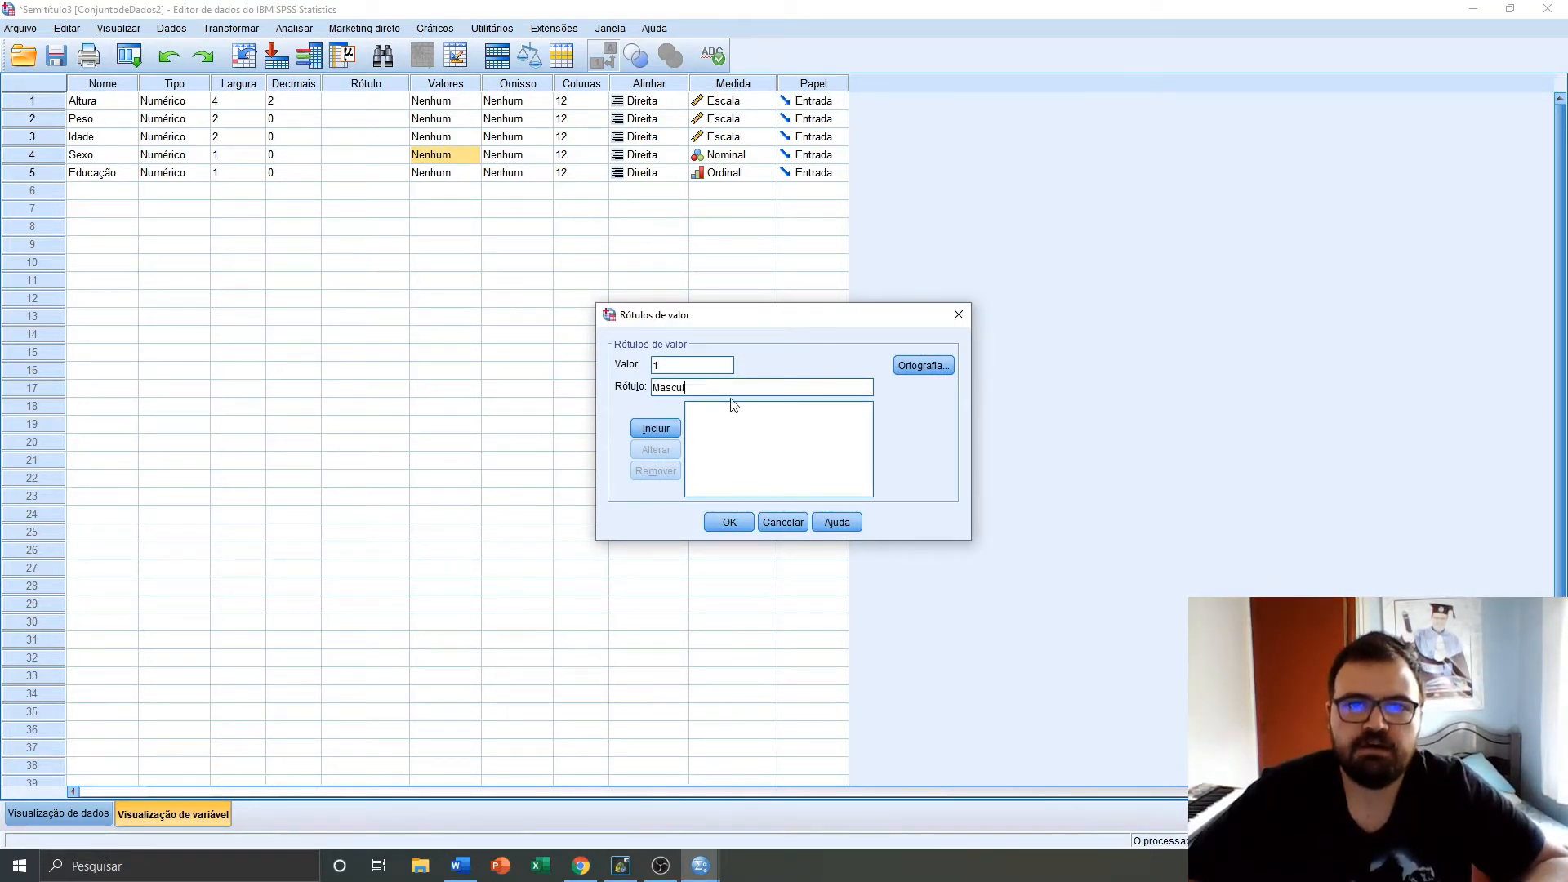
{"action": "type", "text": "ino"}
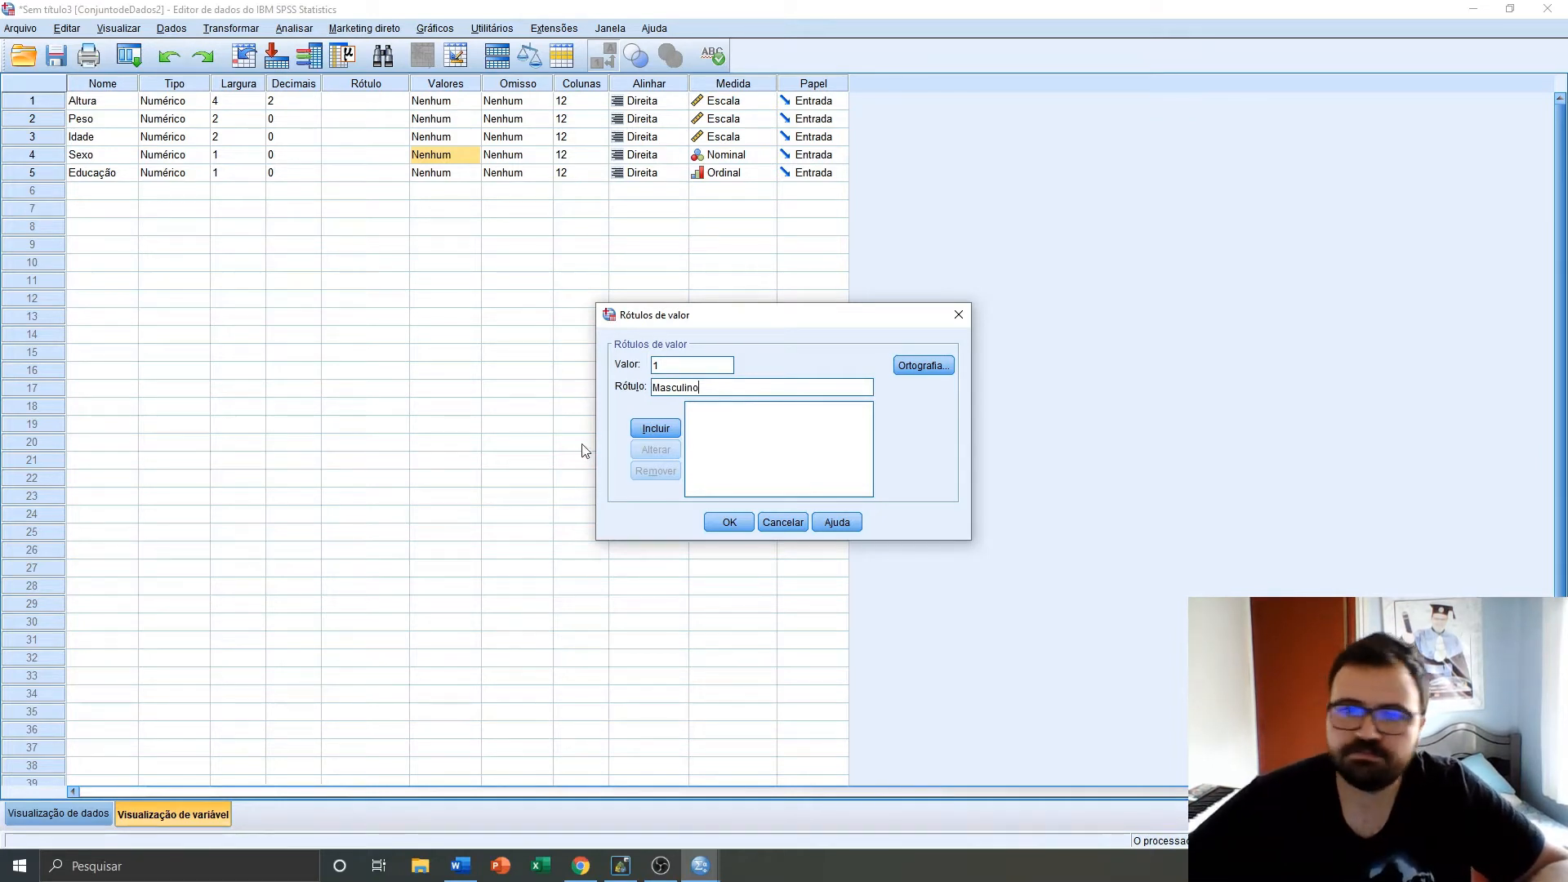
{"action": "left_click", "coordinate": [655, 428]}
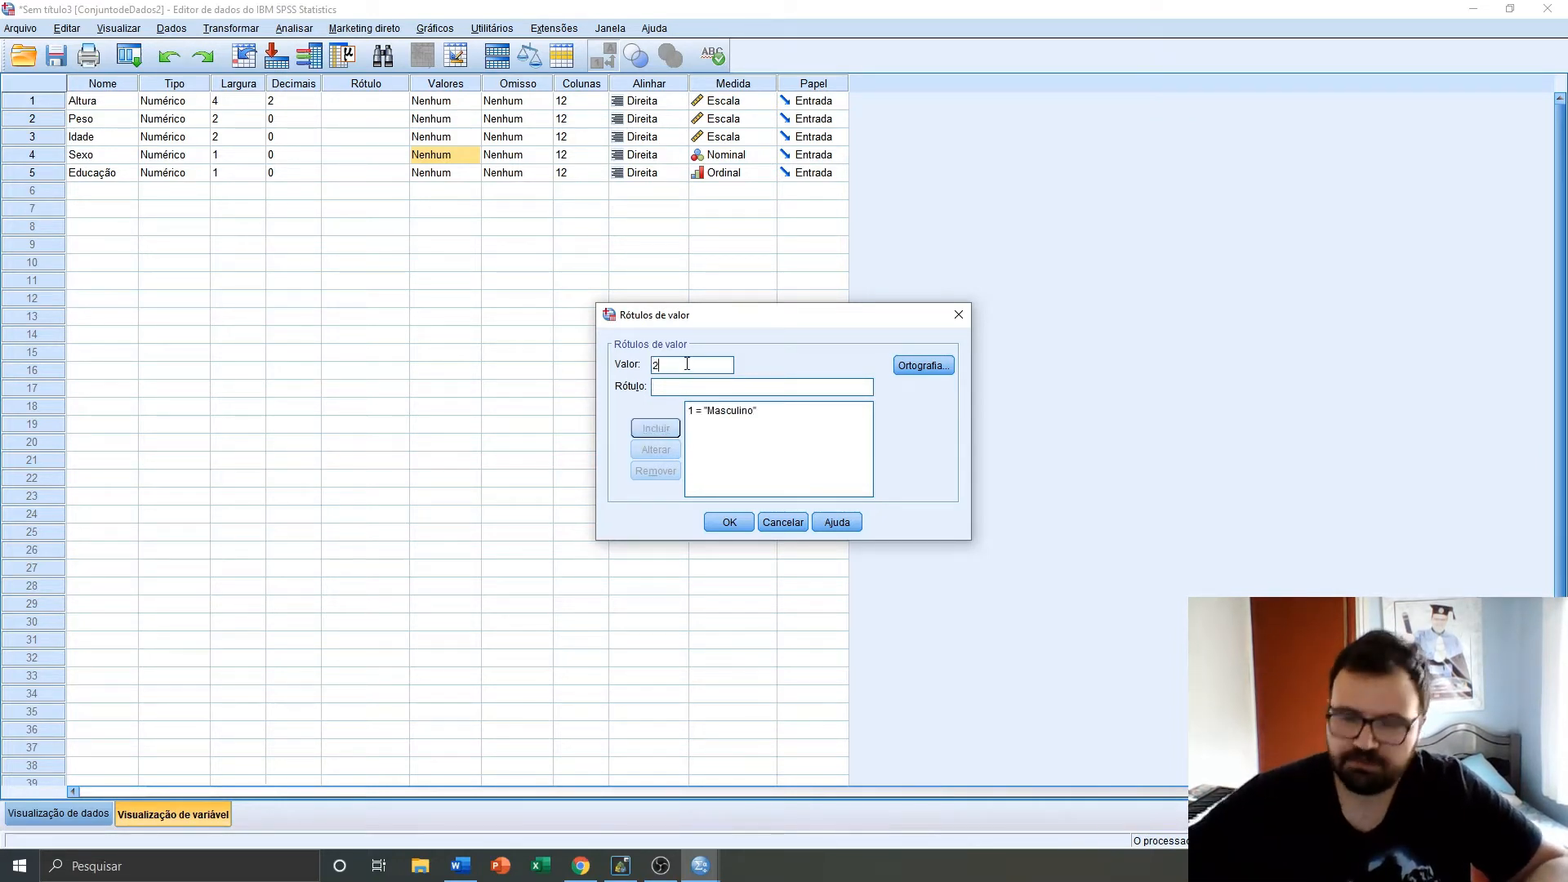
{"action": "type", "text": "Feminino"}
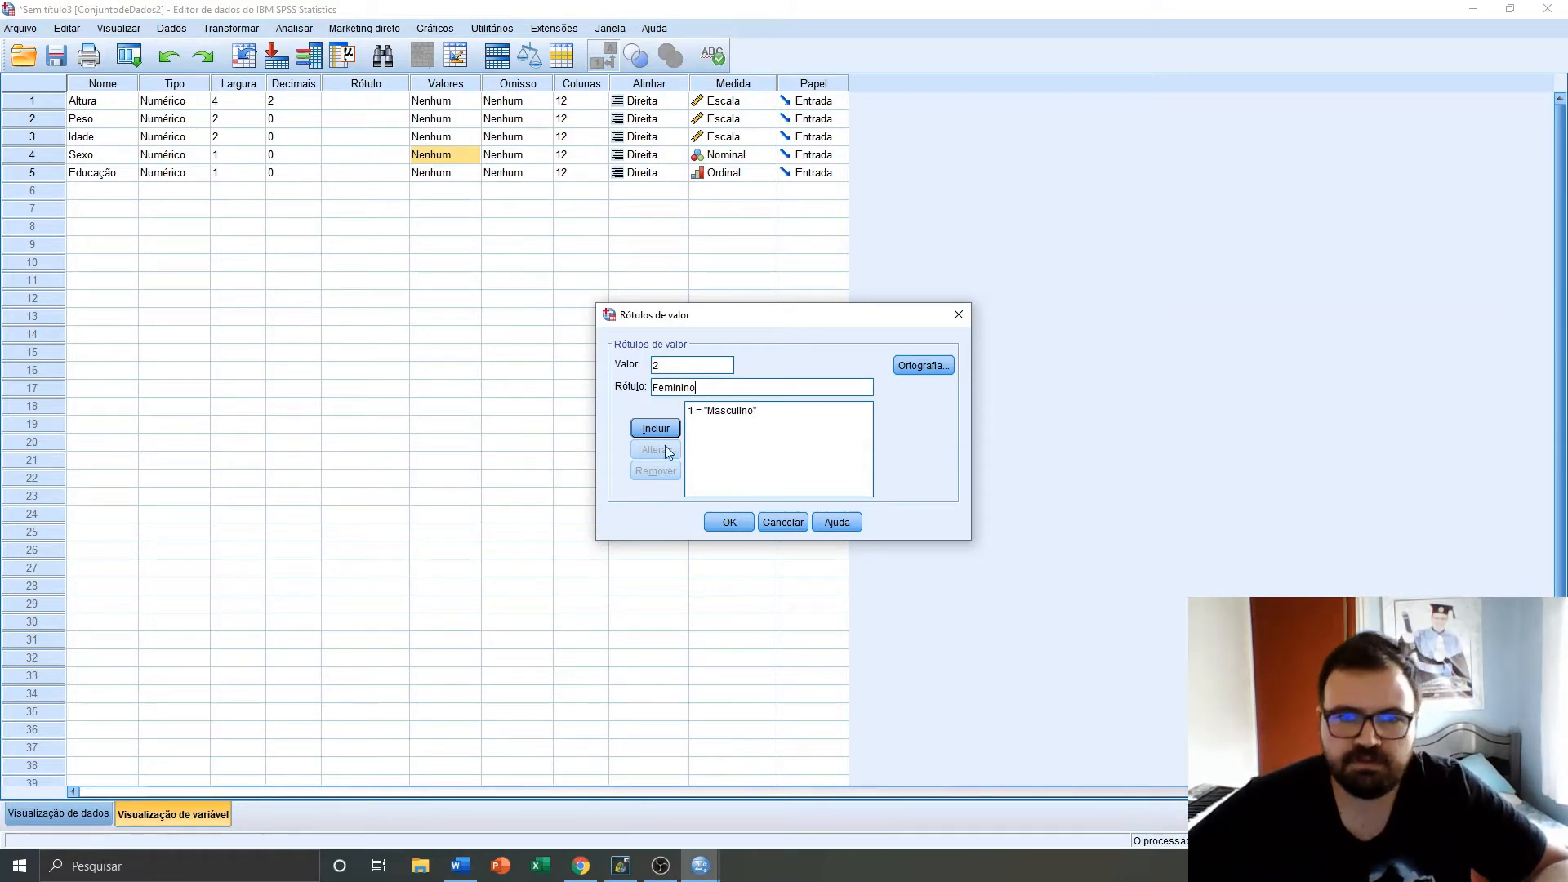
{"action": "left_click", "coordinate": [673, 433]}
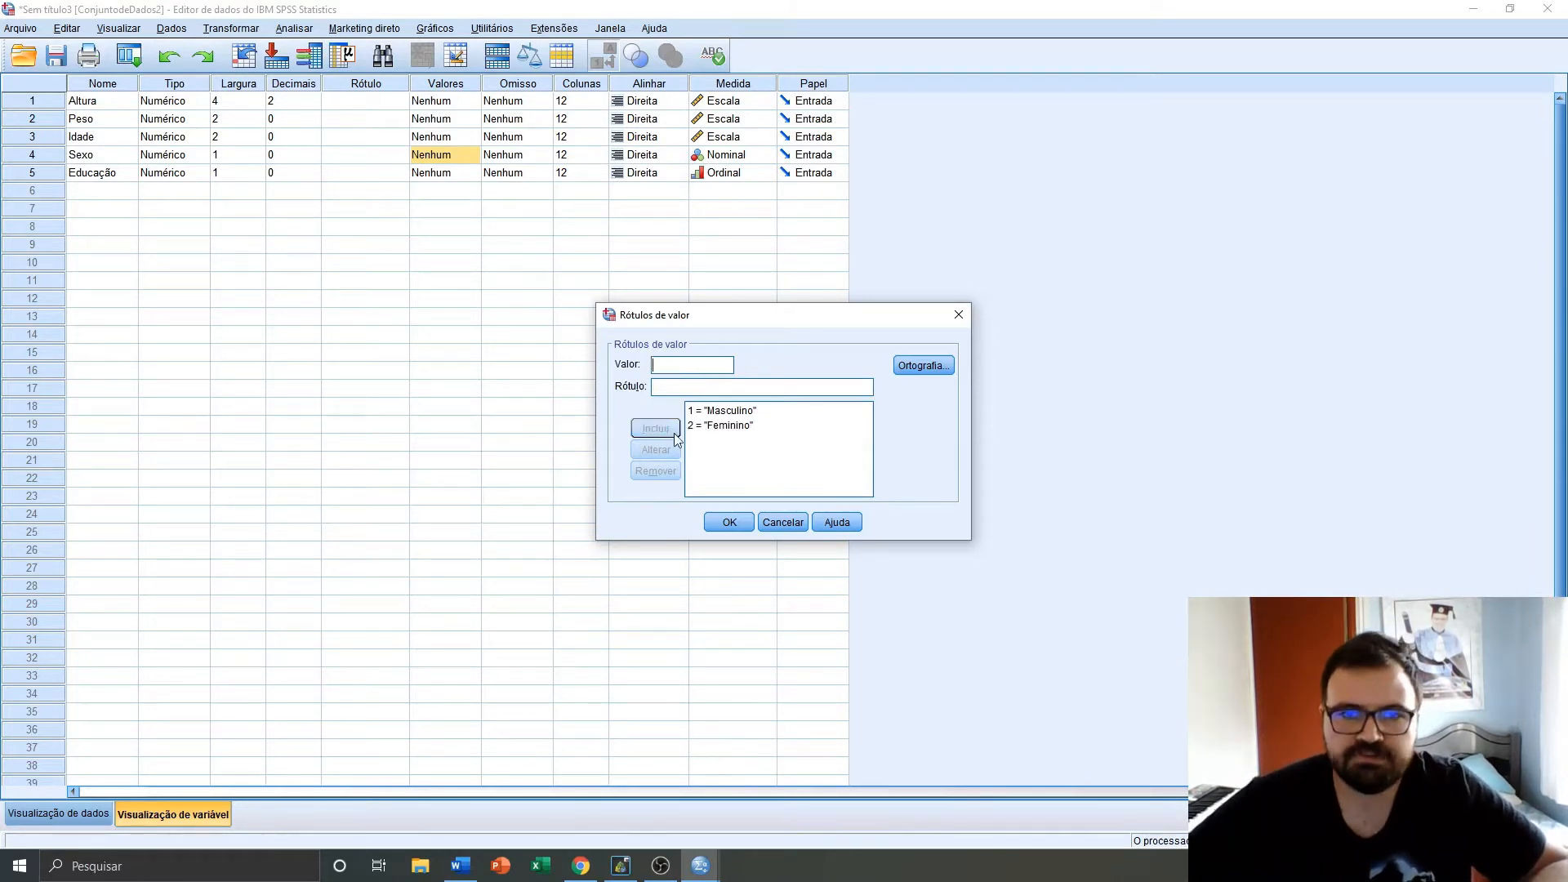
{"action": "left_click", "coordinate": [729, 526]}
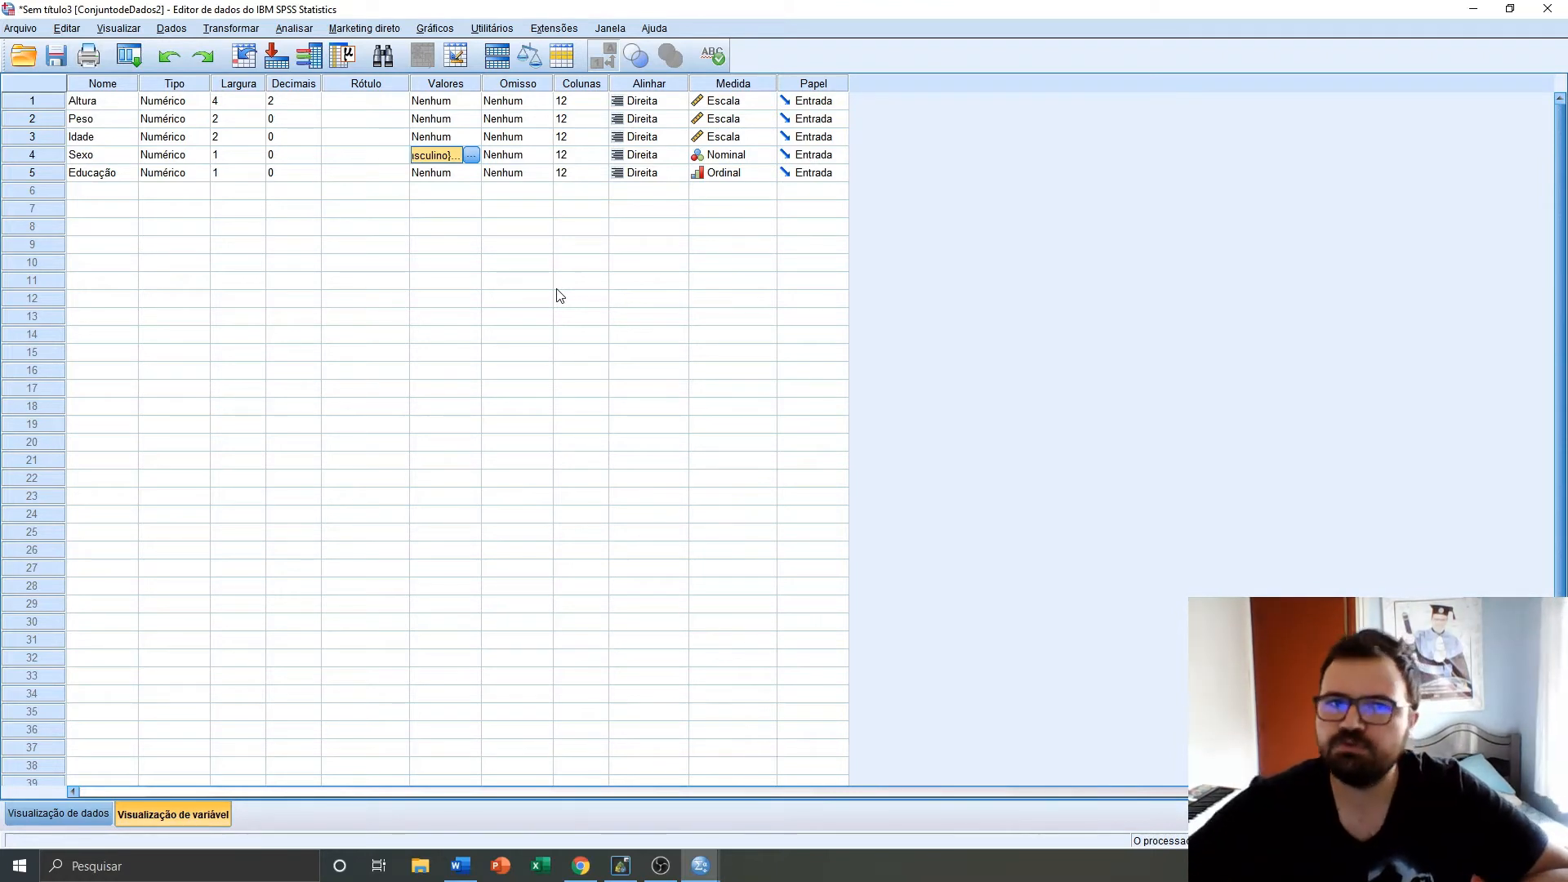
Add the value label 1 = Fundamental to the Educação variable
{"action": "left_click", "coordinate": [469, 174]}
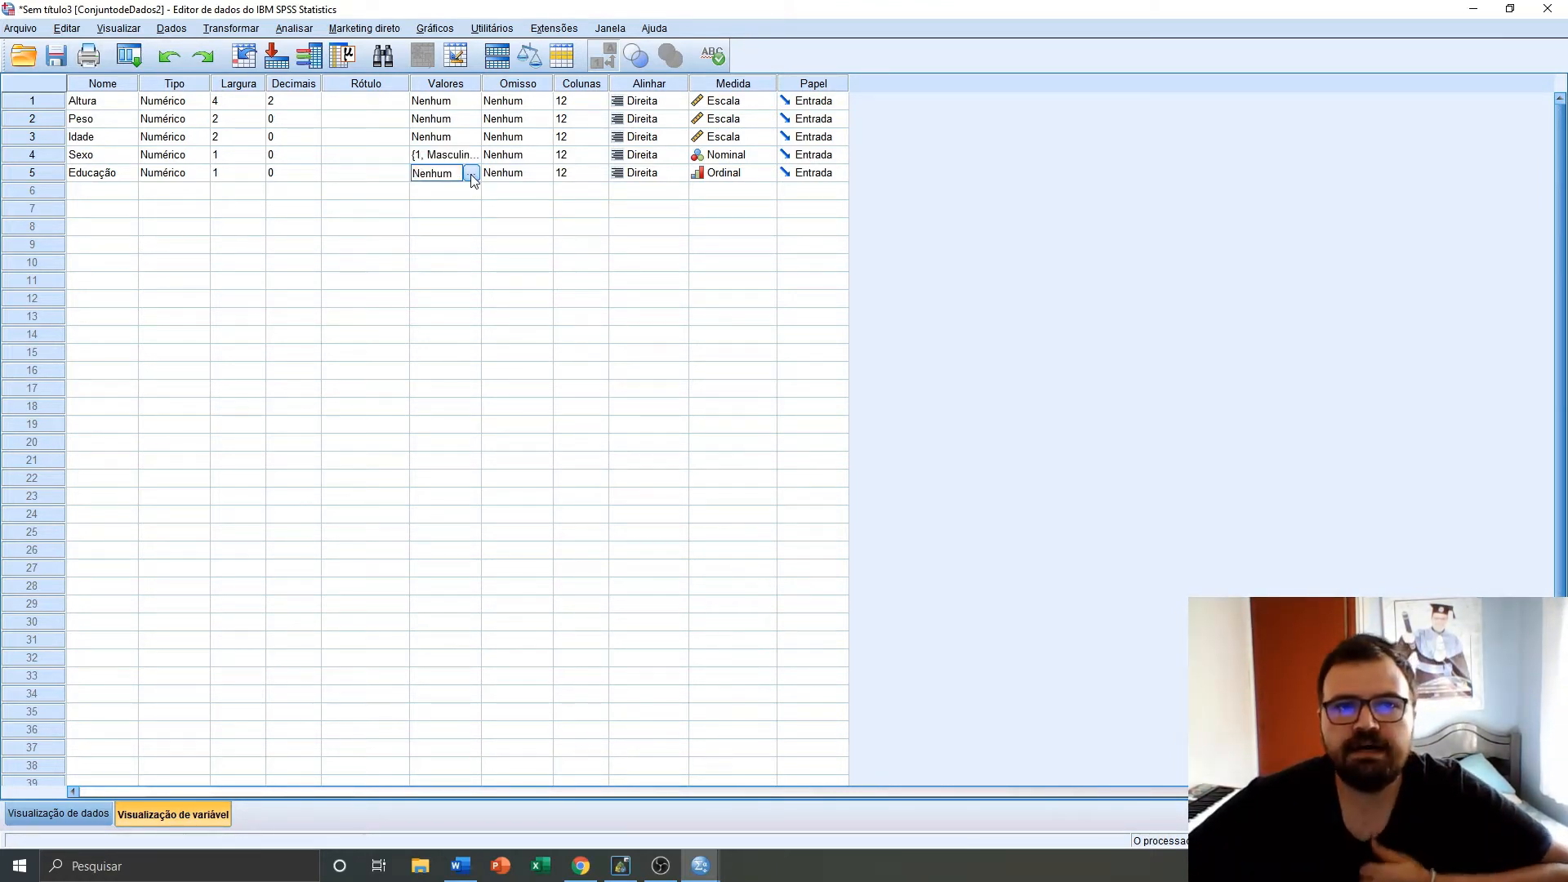
{"action": "left_click", "coordinate": [471, 174]}
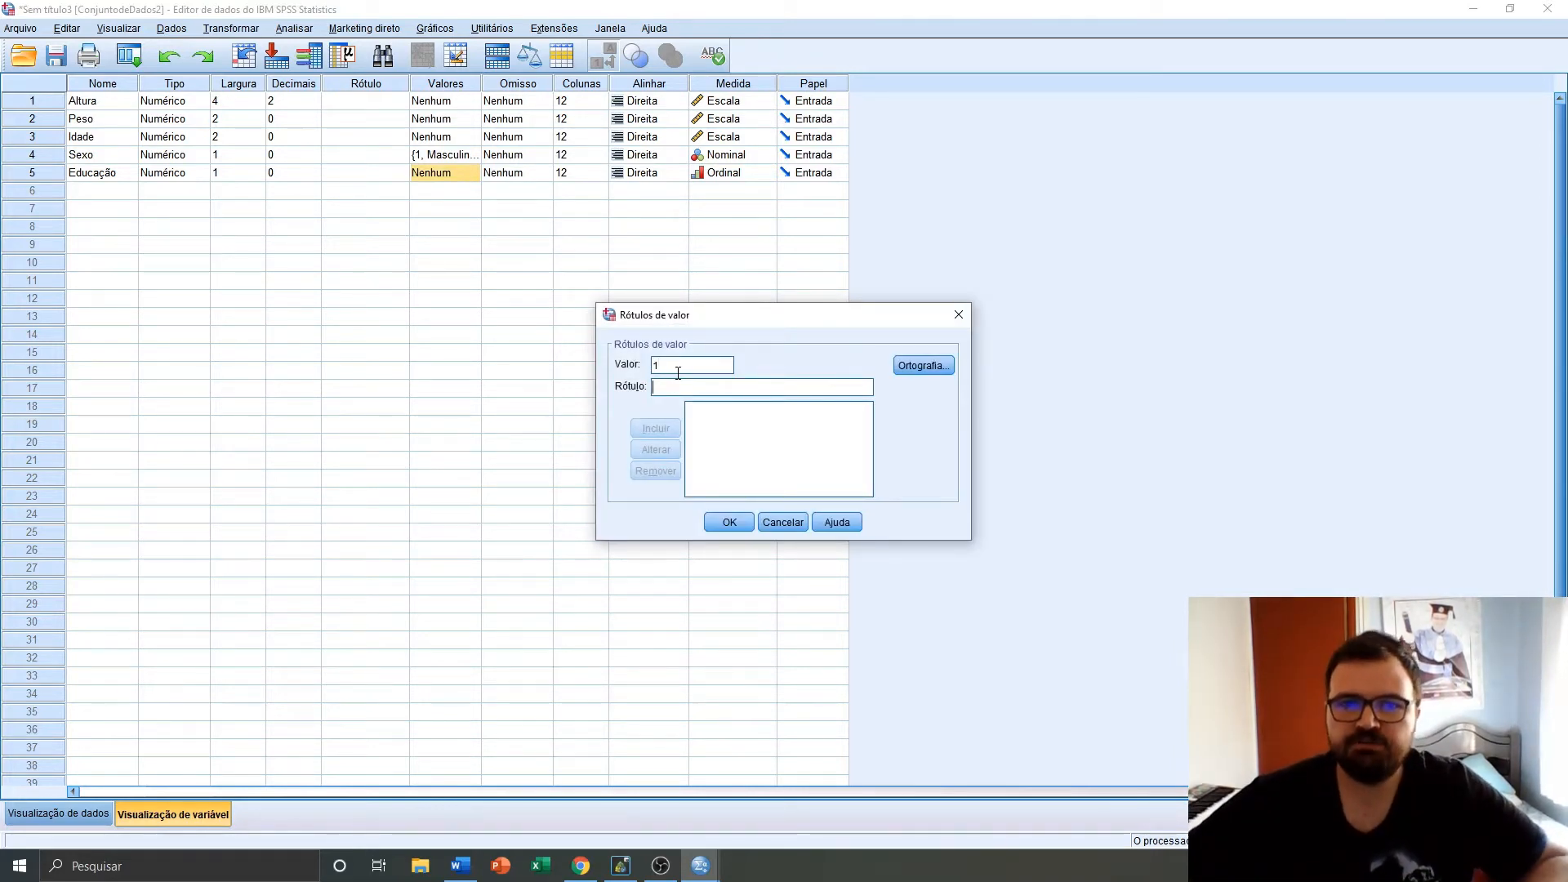
{"action": "key", "text": "Tab"}
{"action": "type", "text": "Fu"}
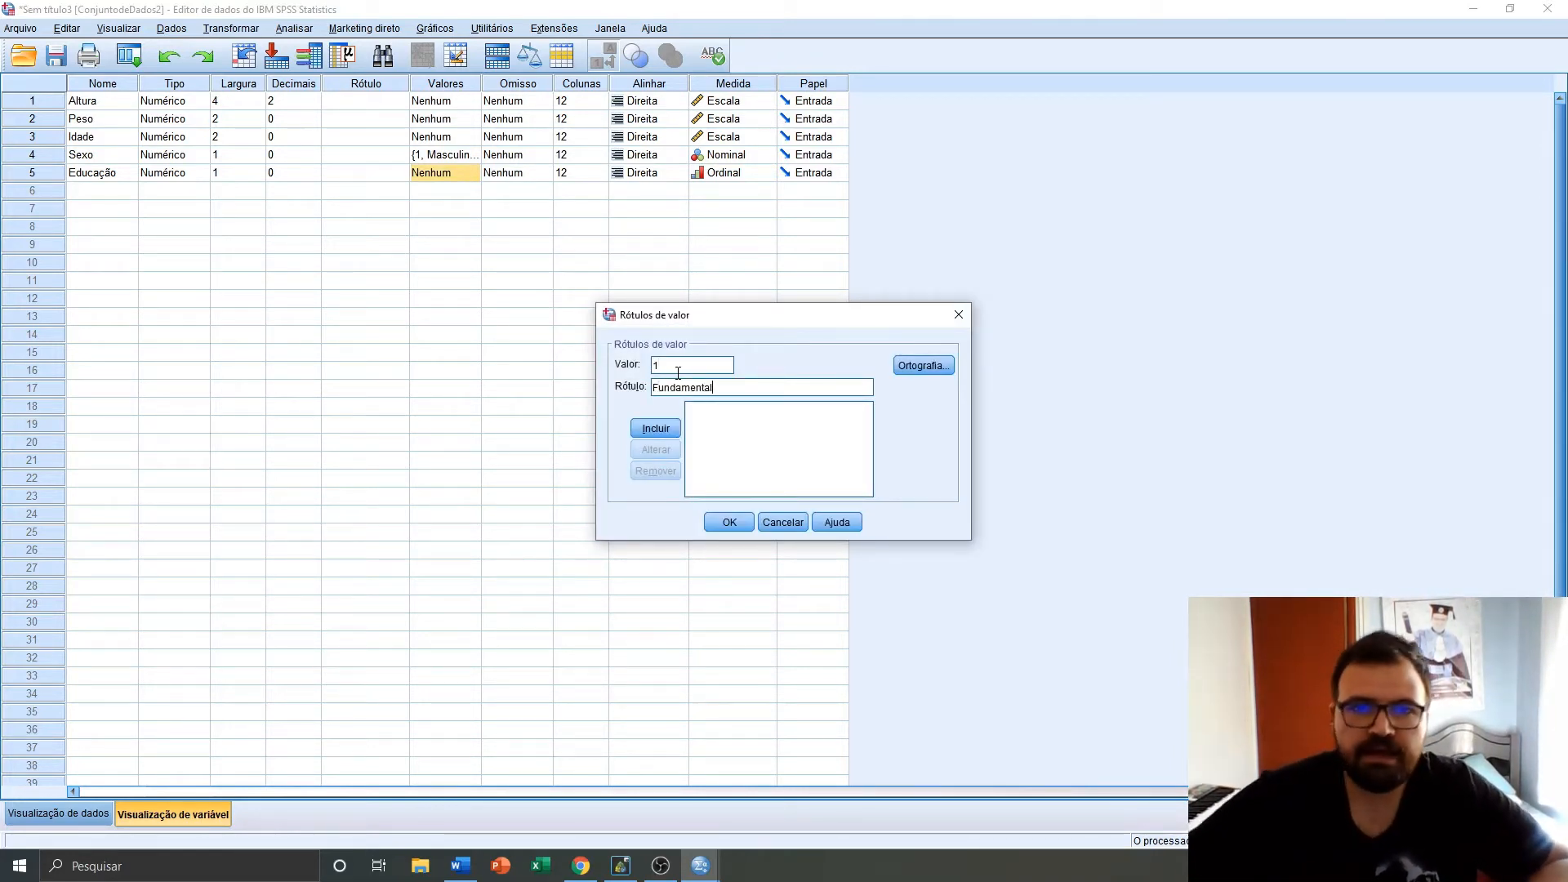
{"action": "left_click", "coordinate": [662, 419]}
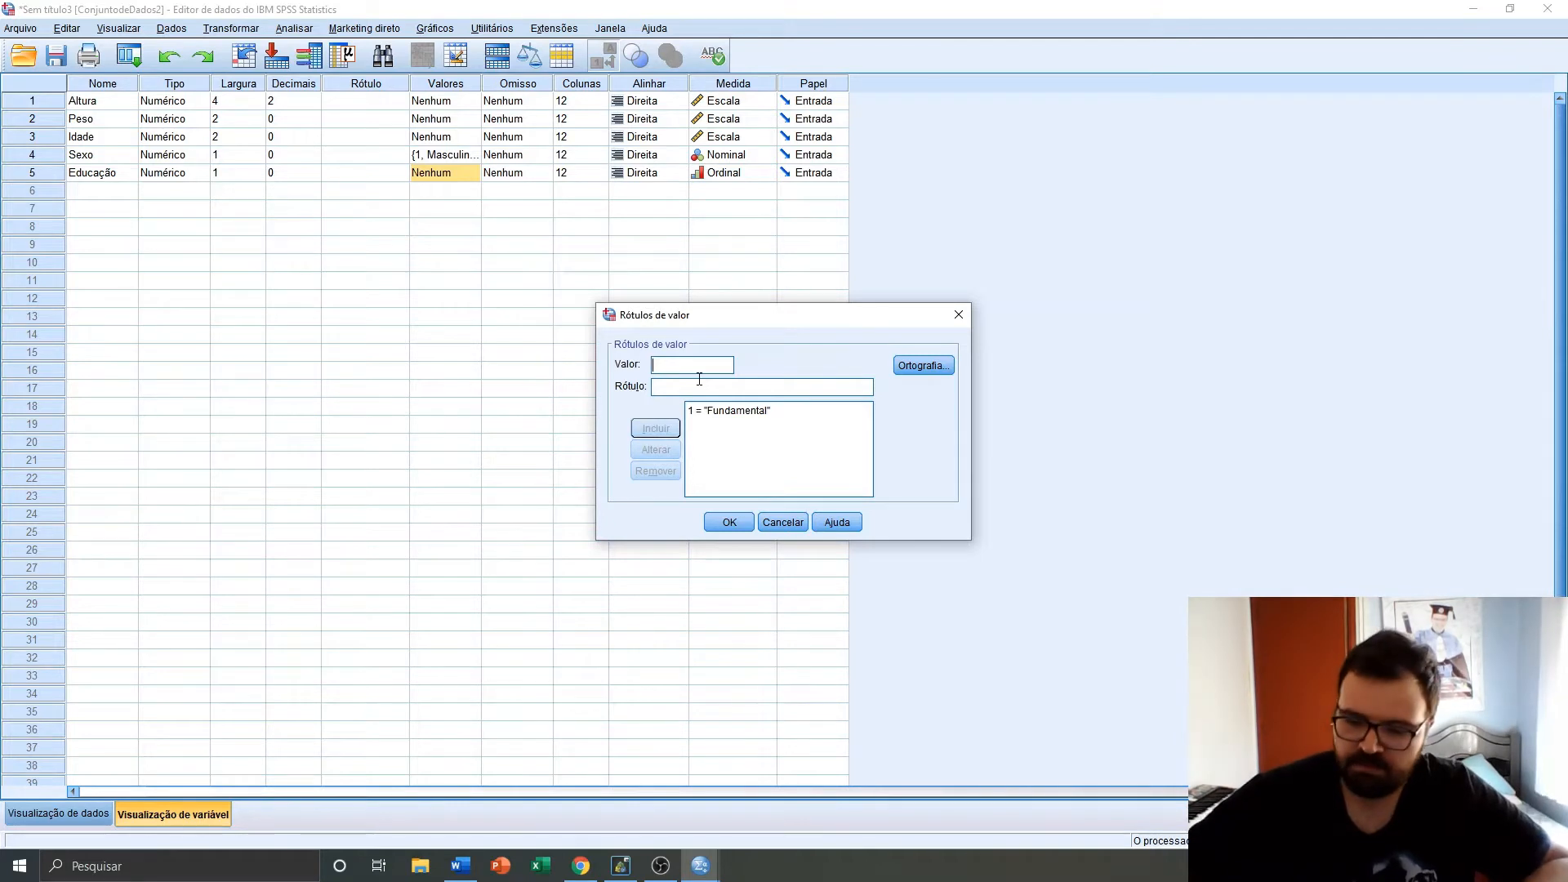
Add the value label 2 = Ensino médio to the Educação variable
{"action": "key", "text": "Tab"}
{"action": "type", "text": "M"}
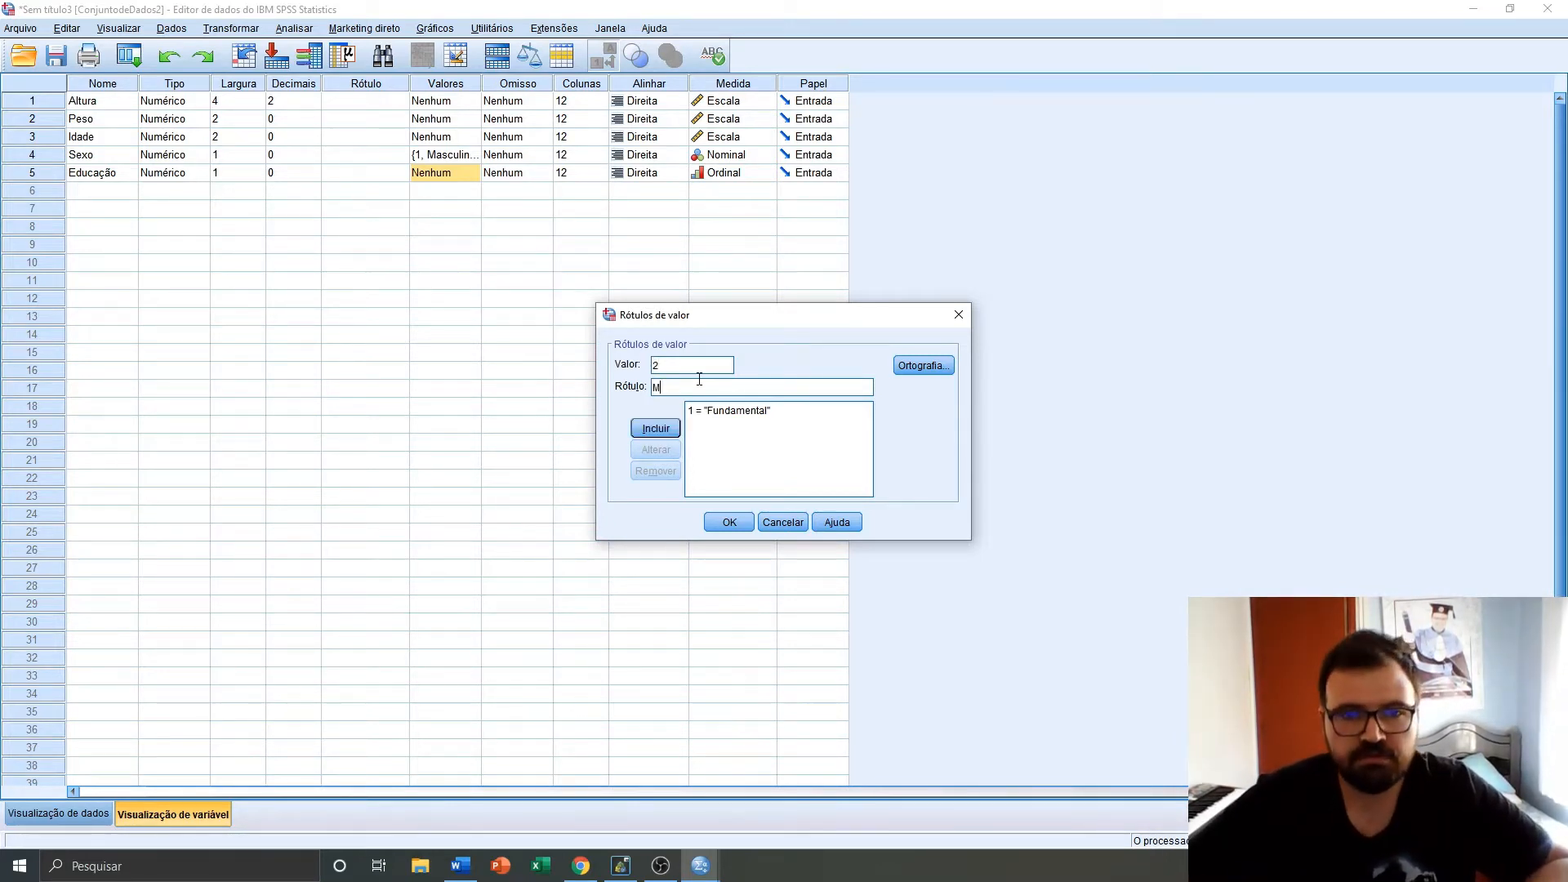
{"action": "type", "text": "e"}
{"action": "key", "text": "BackSpace"}
{"action": "key", "text": "BackSpace"}
{"action": "type", "text": "E"}
{"action": "key", "text": "BackSpace"}
{"action": "type", "text": "Ensino médio"}
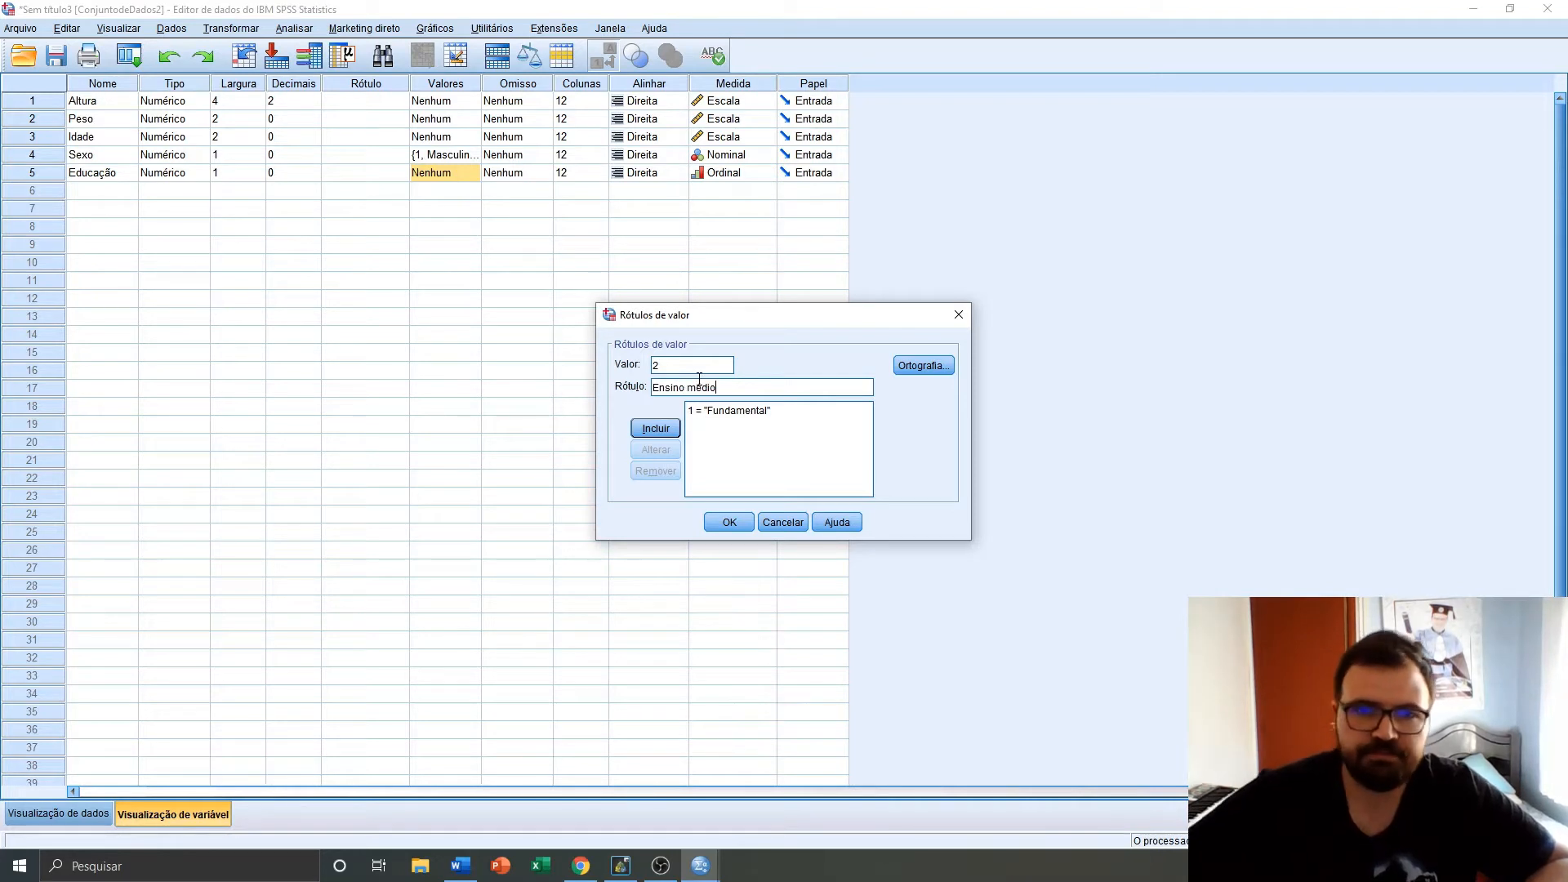
{"action": "left_click", "coordinate": [655, 427]}
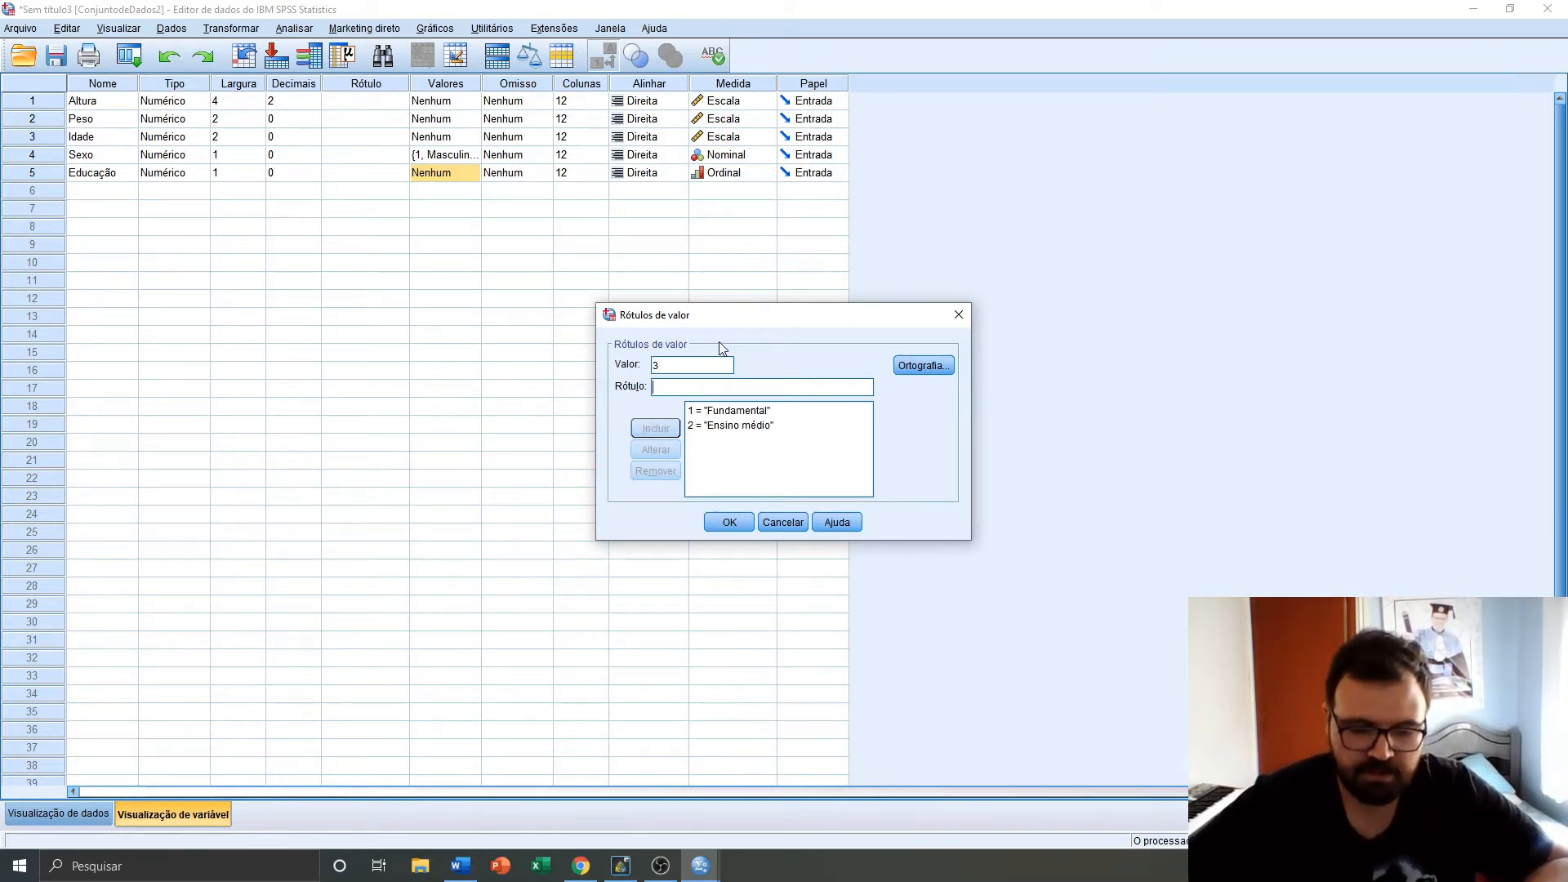
Add value labels 3 = Superior and 4 = Pós-Graduação to Educação and confirm the value labels dialog
{"action": "type", "text": "S"}
{"action": "key", "text": "BackSpace"}
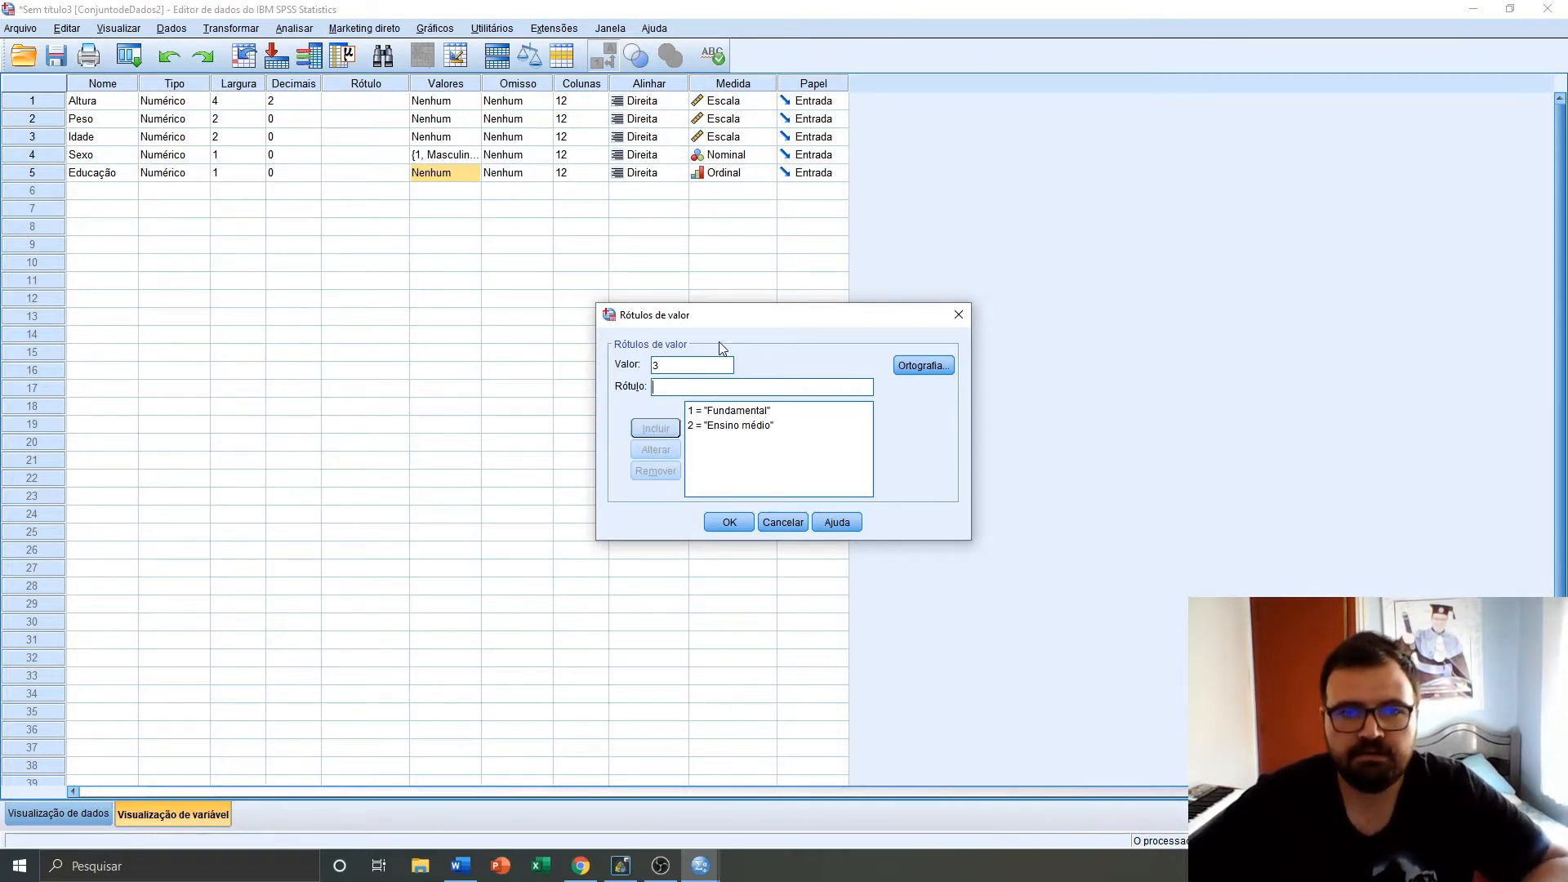
{"action": "type", "text": "Superior"}
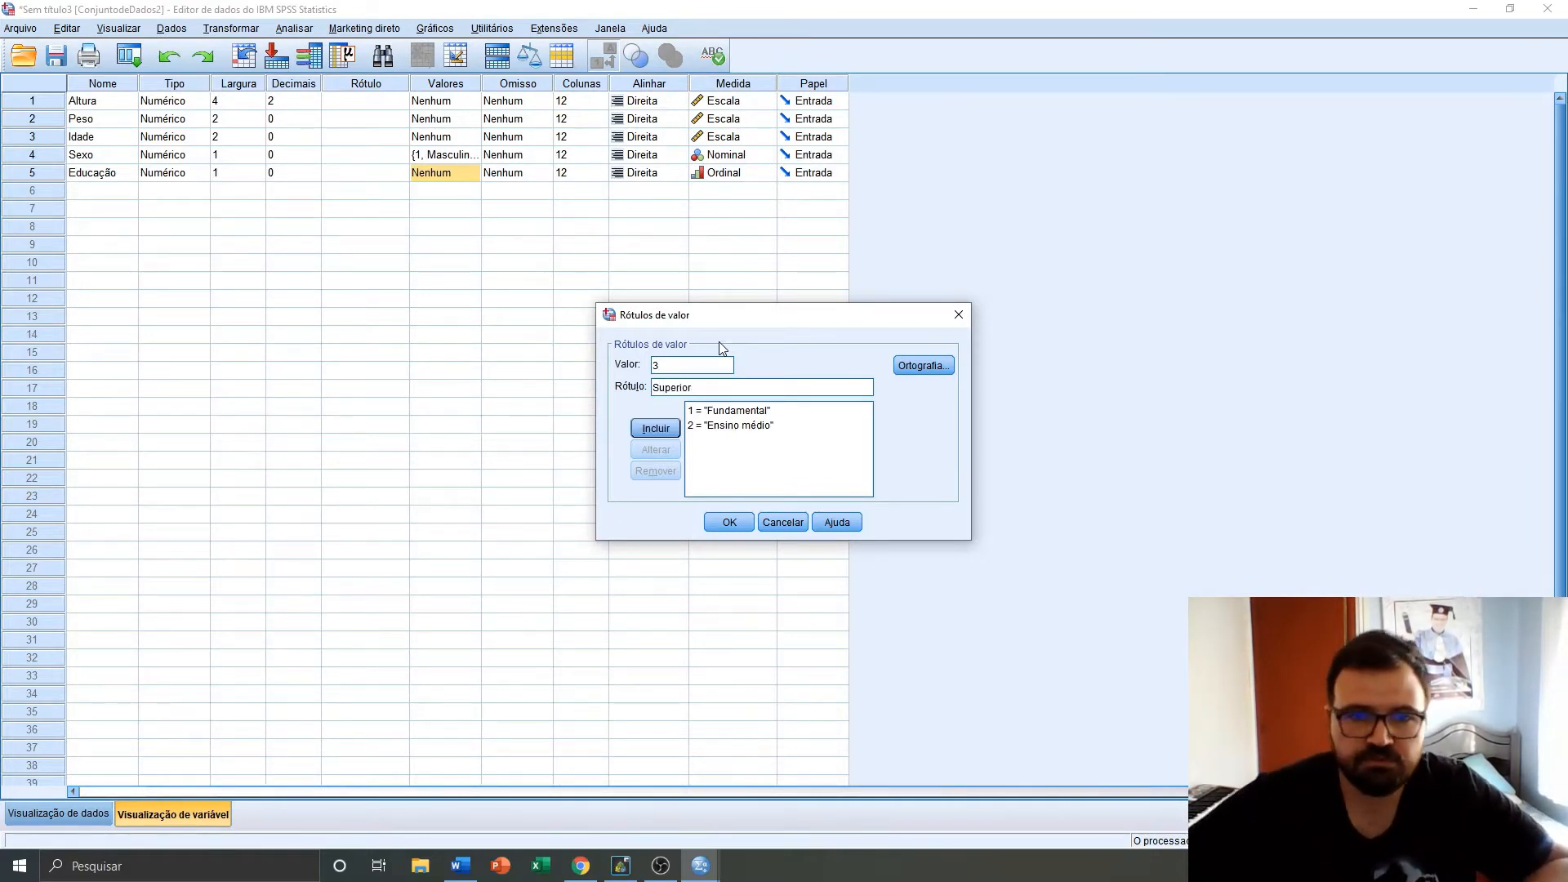
{"action": "left_click", "coordinate": [656, 428]}
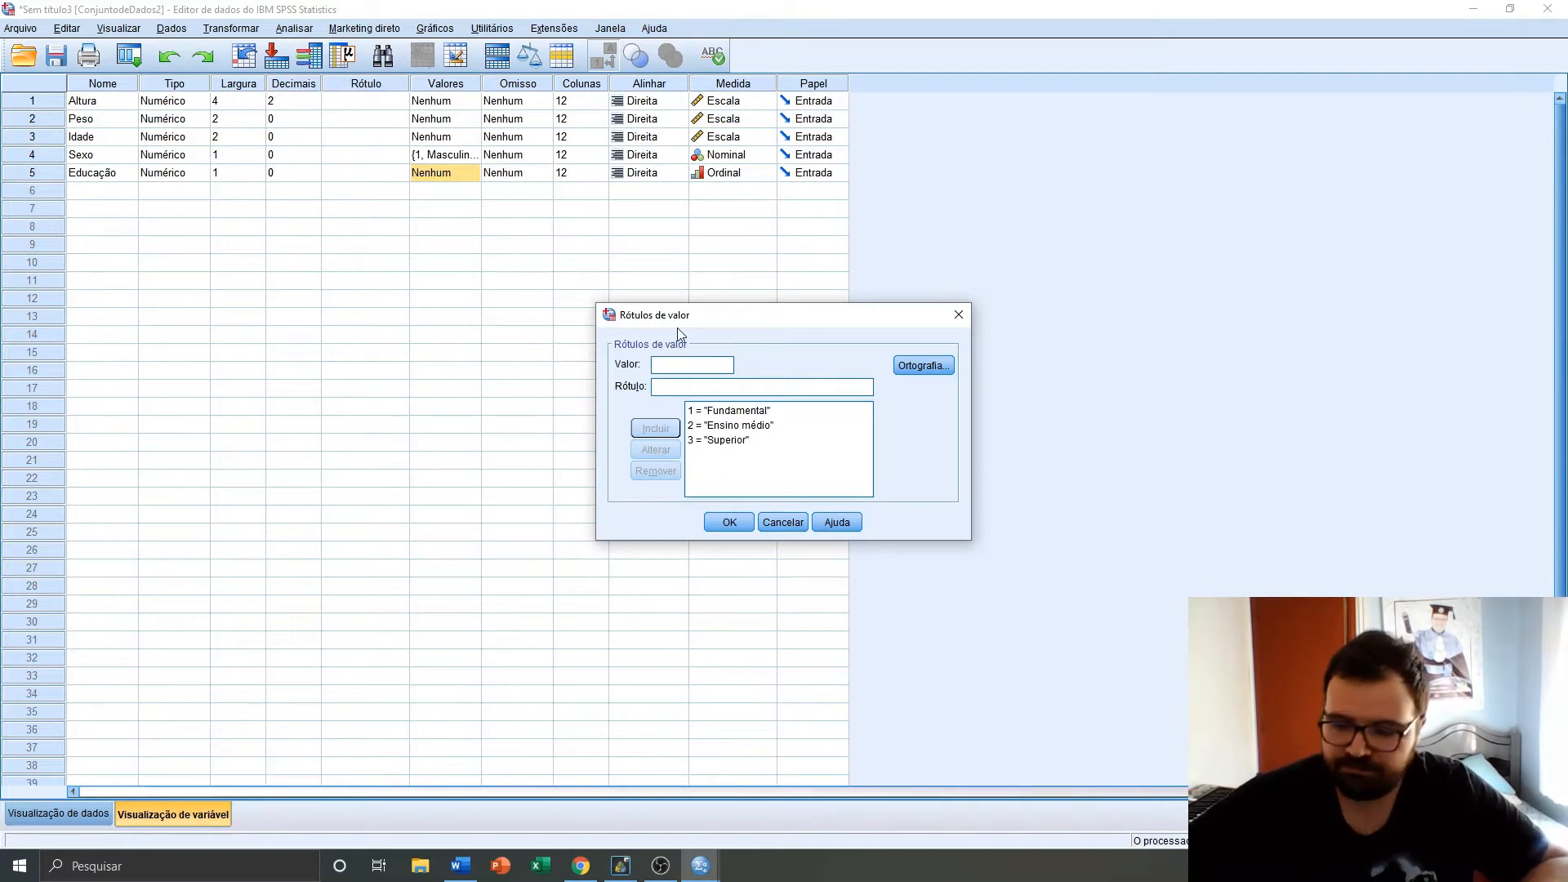
{"action": "key", "text": "Tab"}
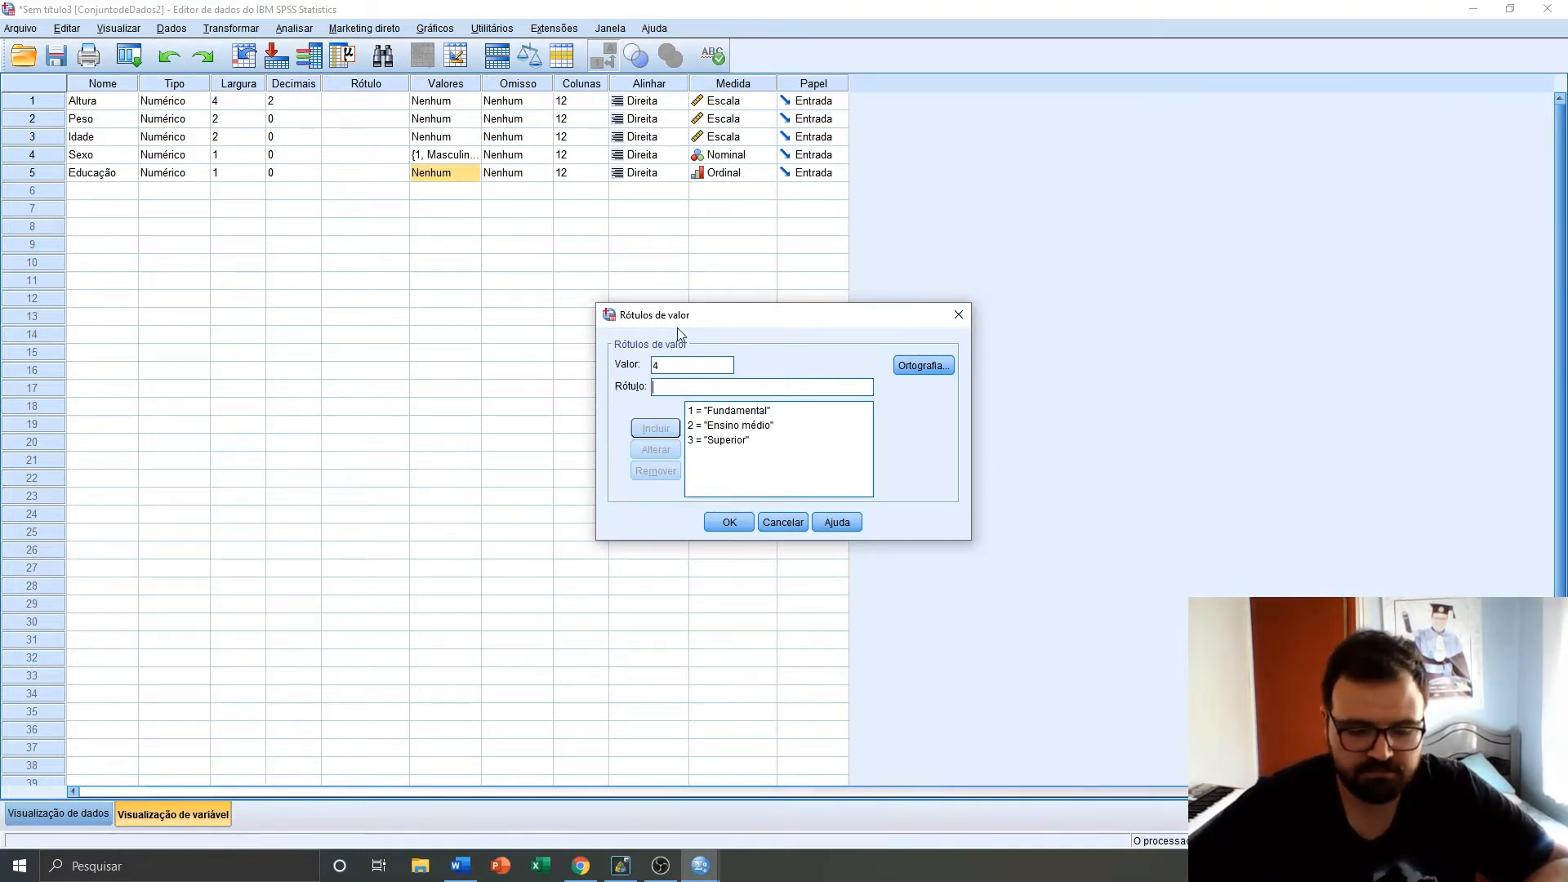
{"action": "type", "text": "Pós-Gradu"}
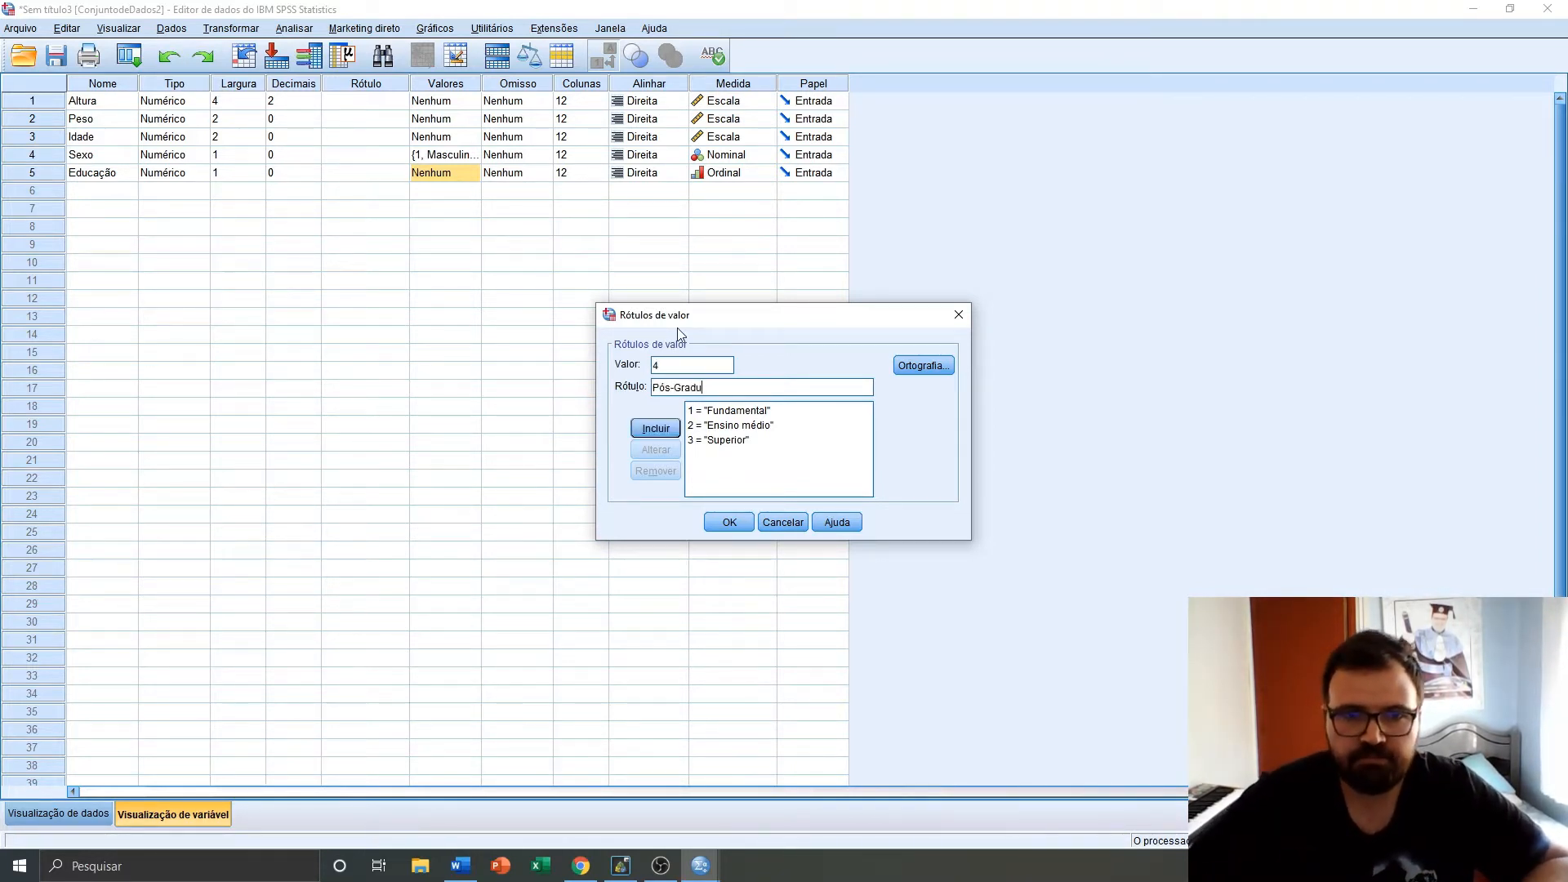
{"action": "type", "text": "ação"}
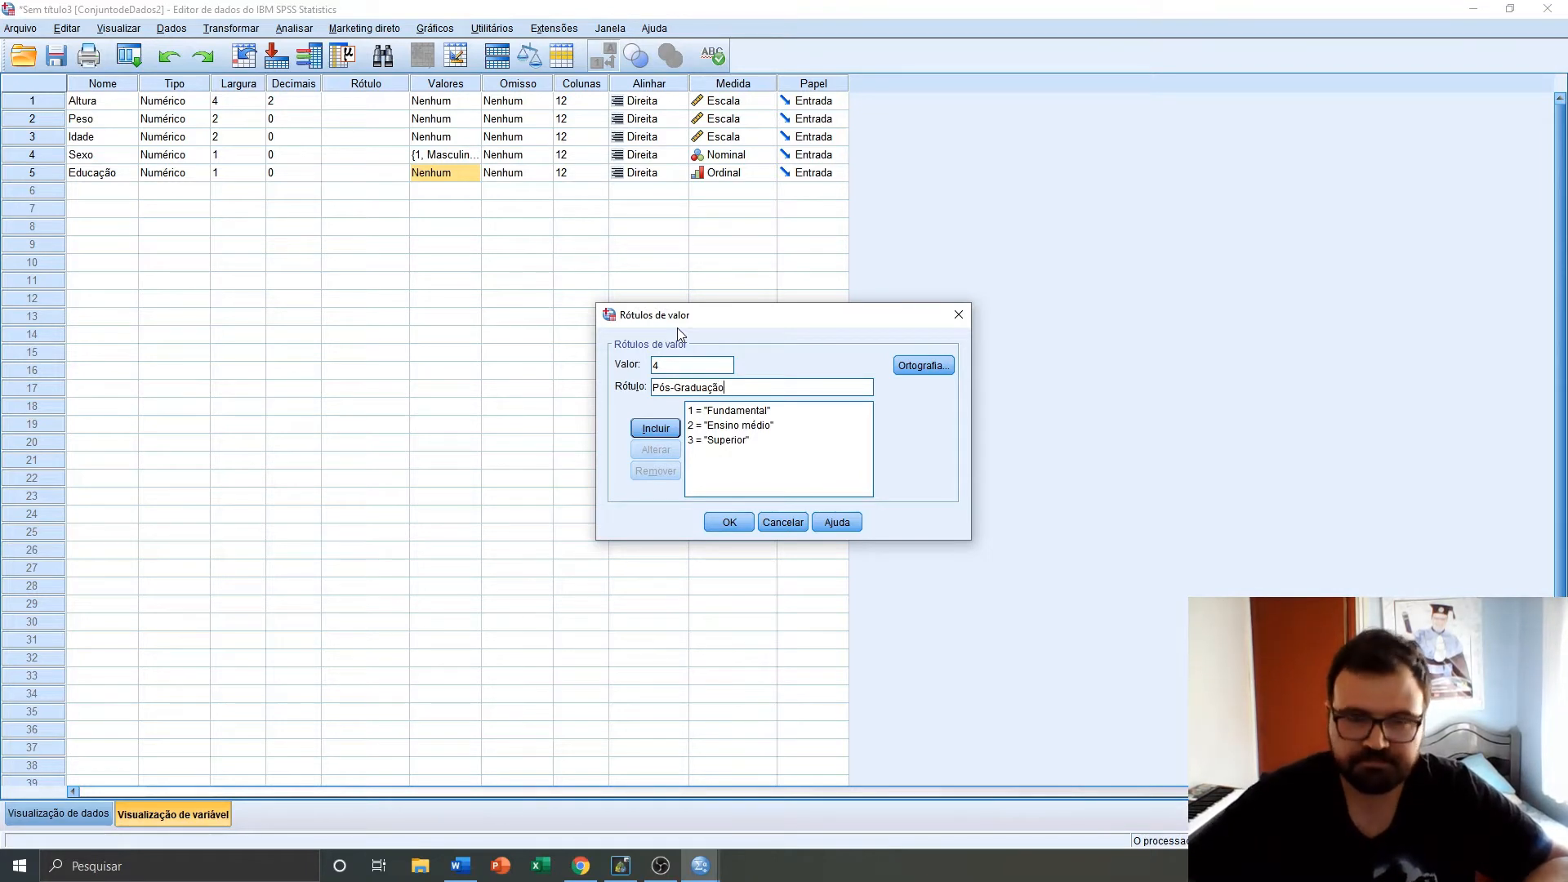
{"action": "left_click", "coordinate": [669, 431]}
{"action": "left_click", "coordinate": [726, 522]}
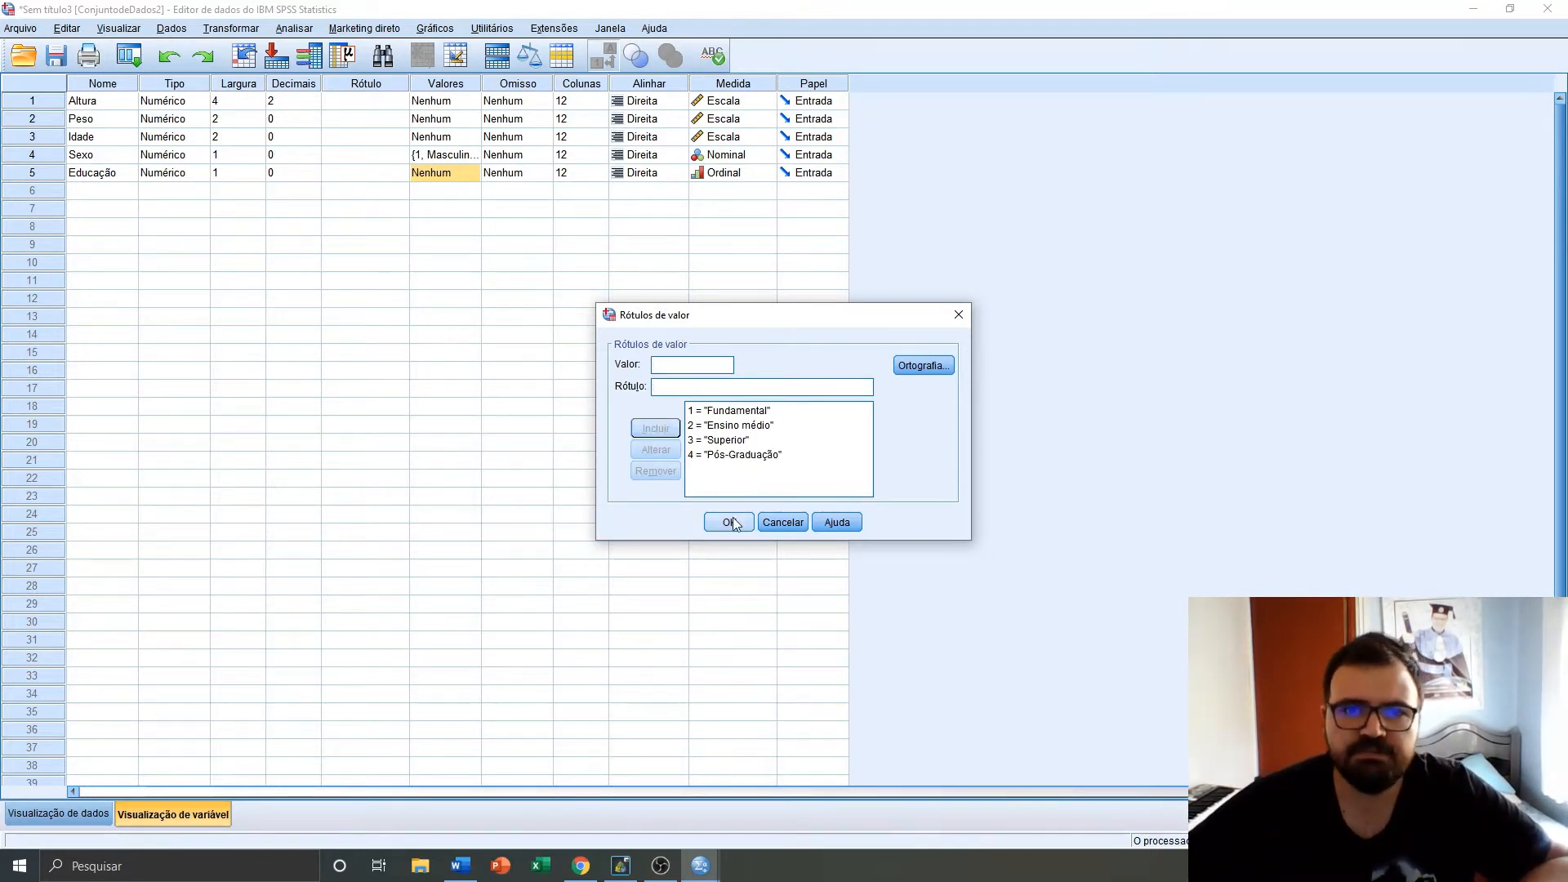
Switch to the data view and toggle the display between value labels and raw codes
{"action": "left_click", "coordinate": [92, 820]}
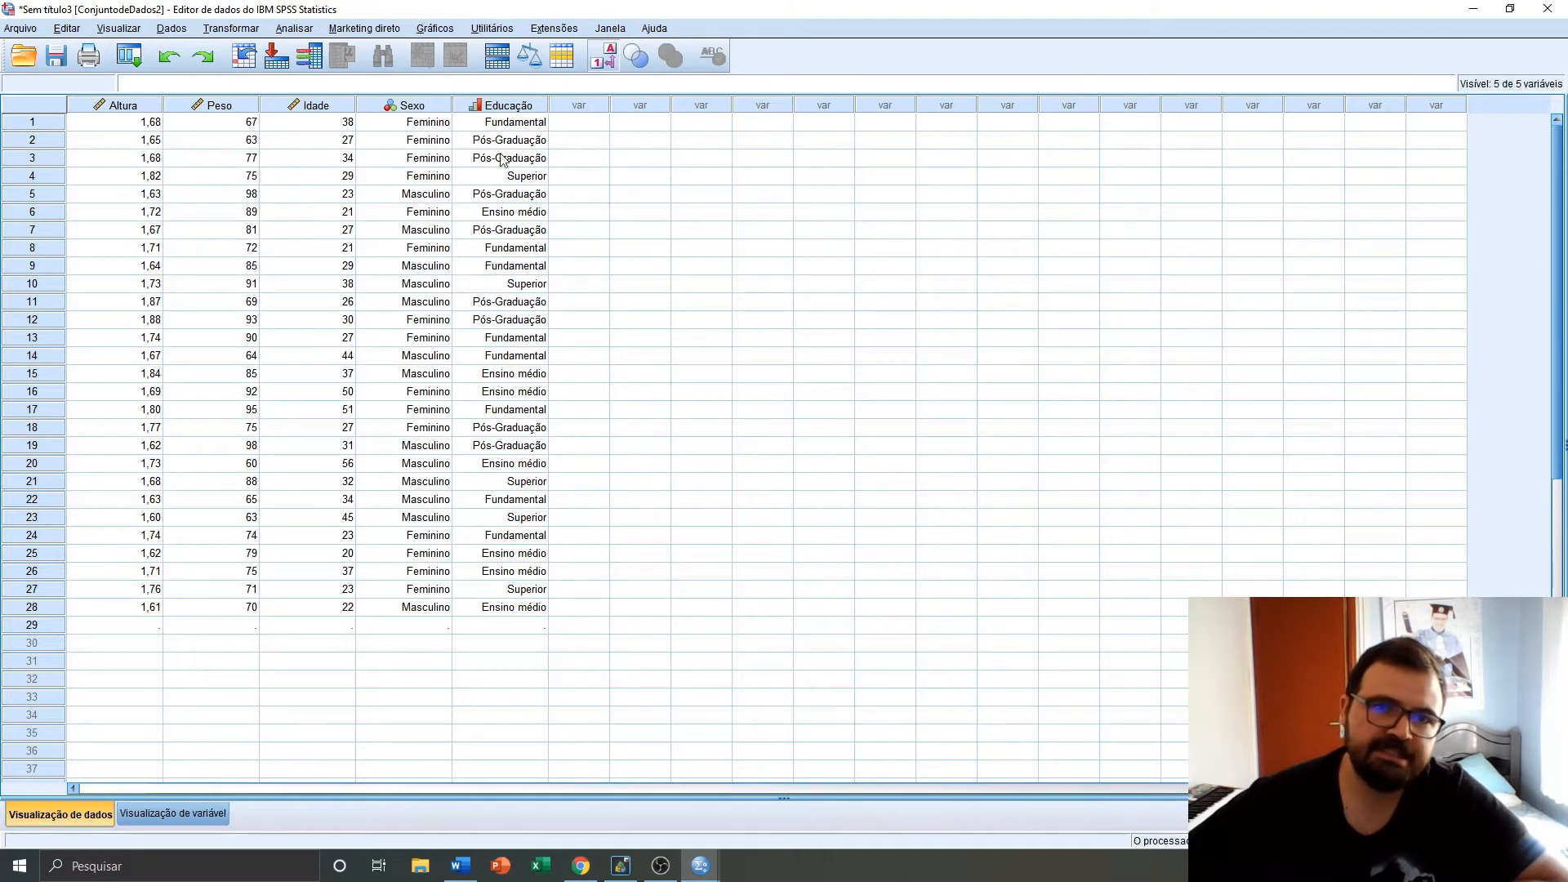
{"action": "left_click", "coordinate": [611, 64]}
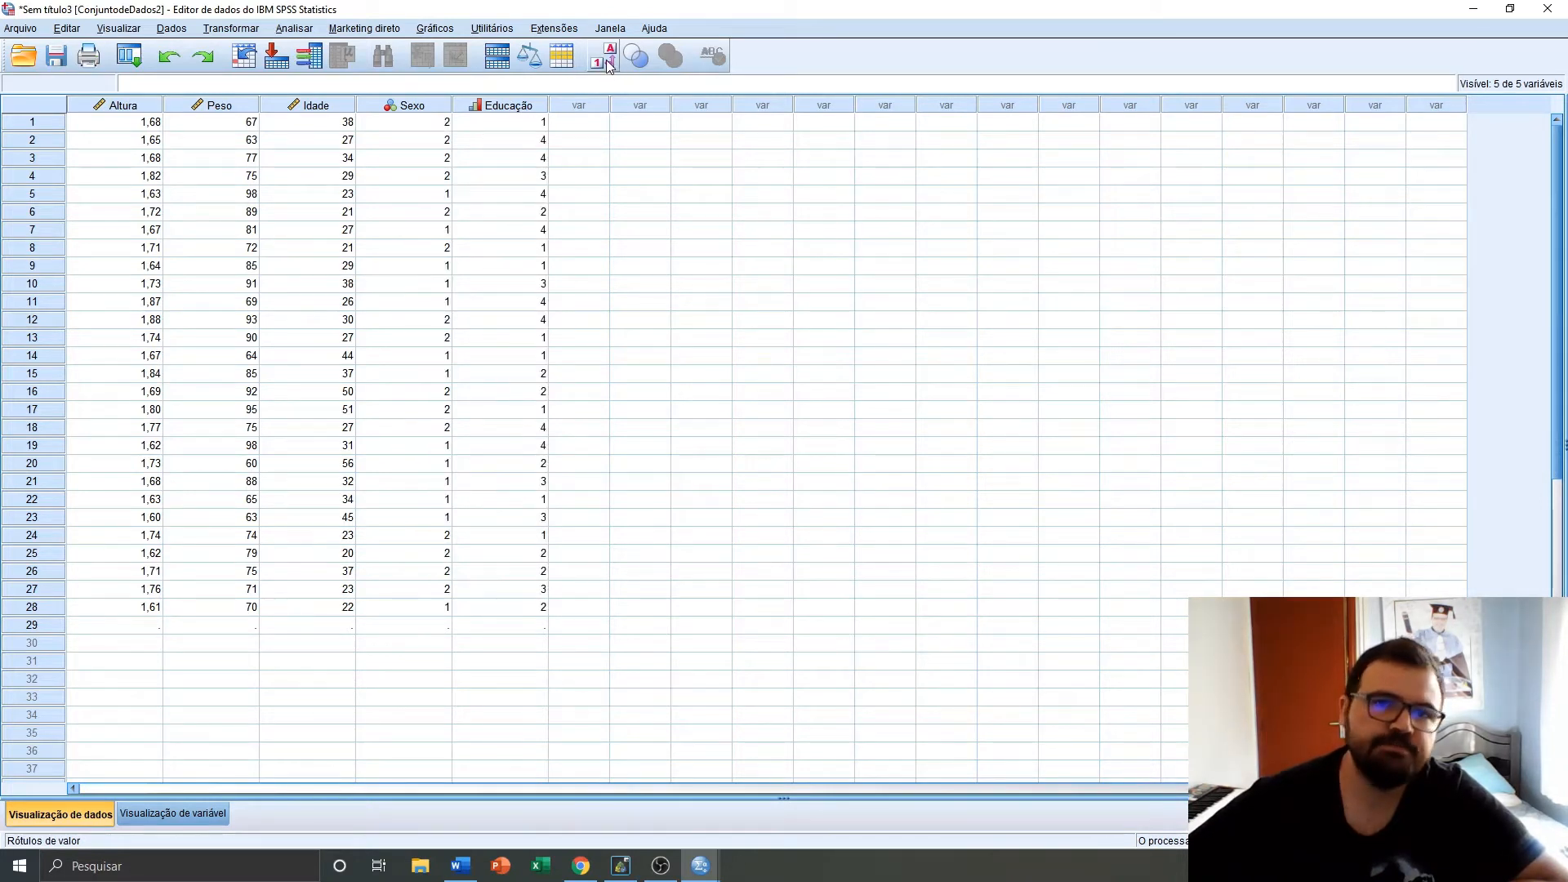
{"action": "left_click", "coordinate": [610, 63]}
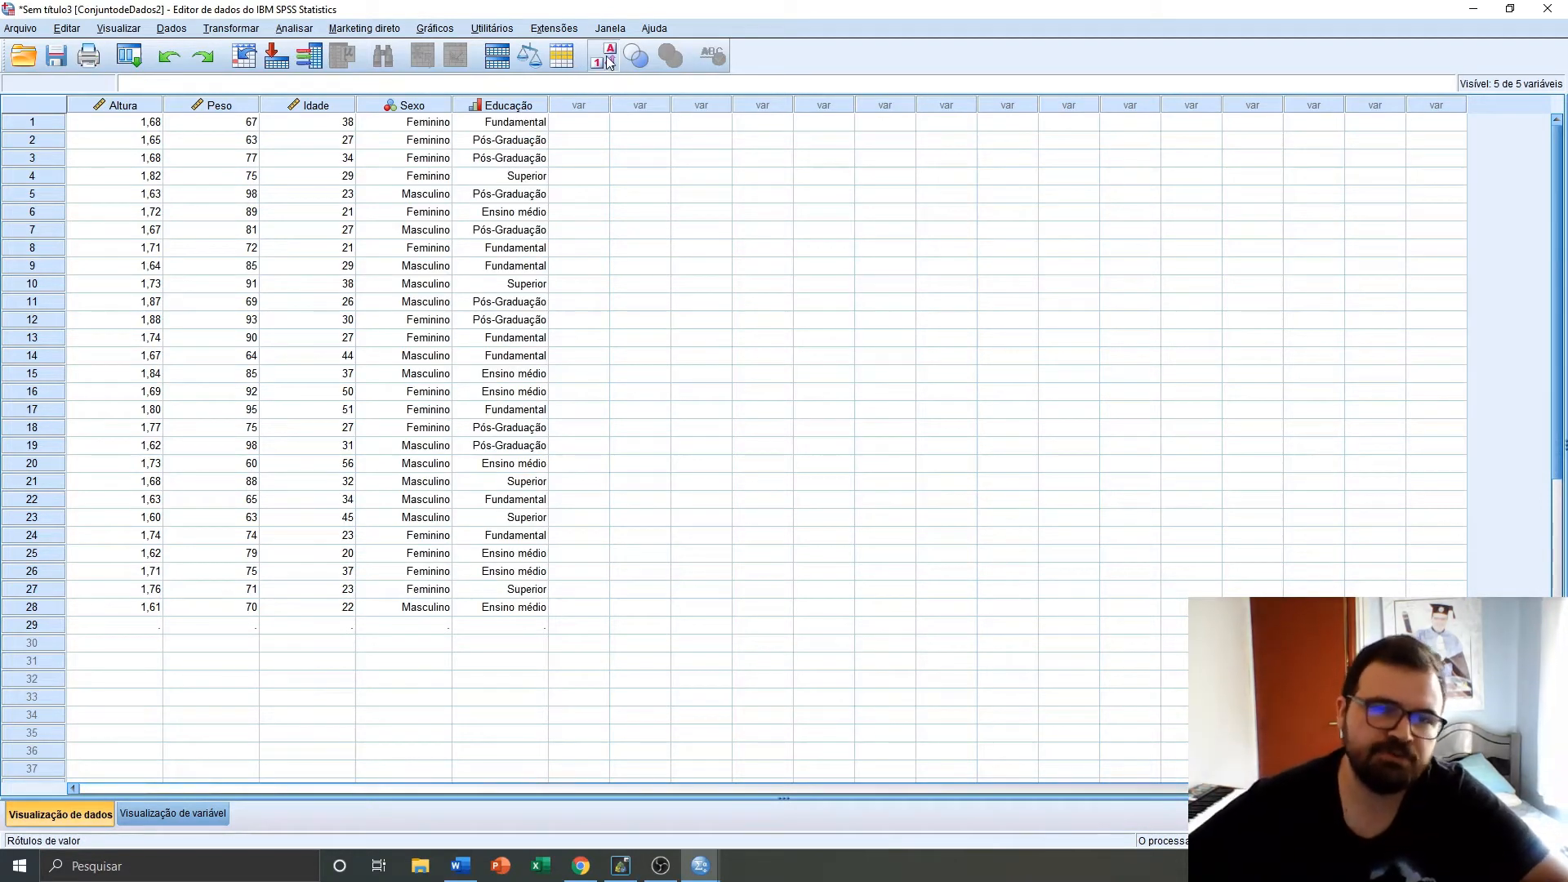
{"action": "left_click", "coordinate": [607, 64]}
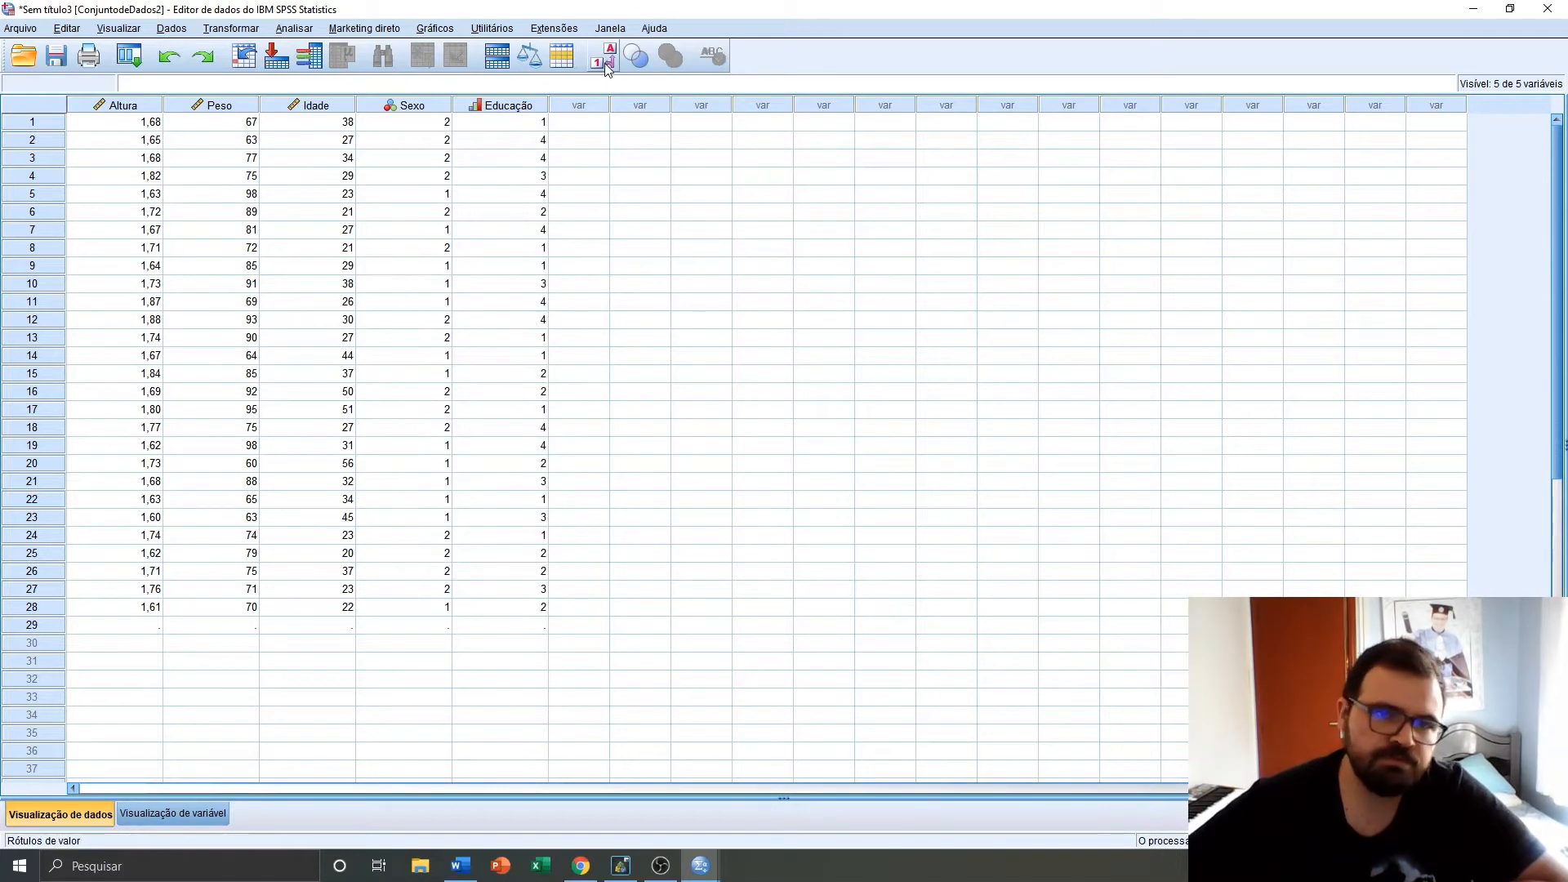
{"action": "left_click", "coordinate": [604, 63]}
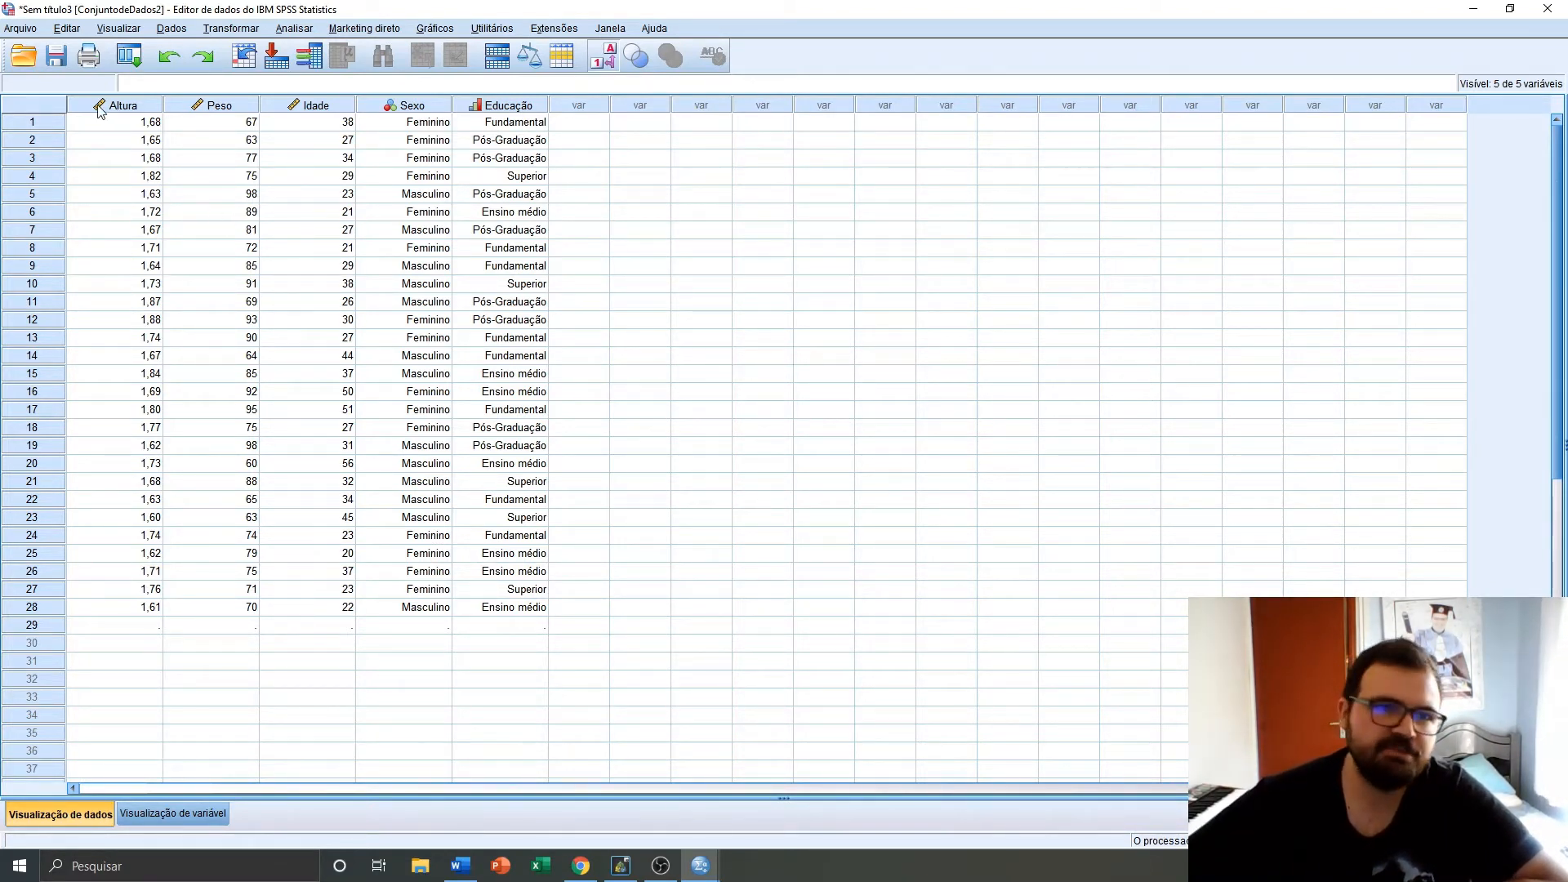
Delete the Altura variable column from the dataset
{"action": "left_click", "coordinate": [123, 107]}
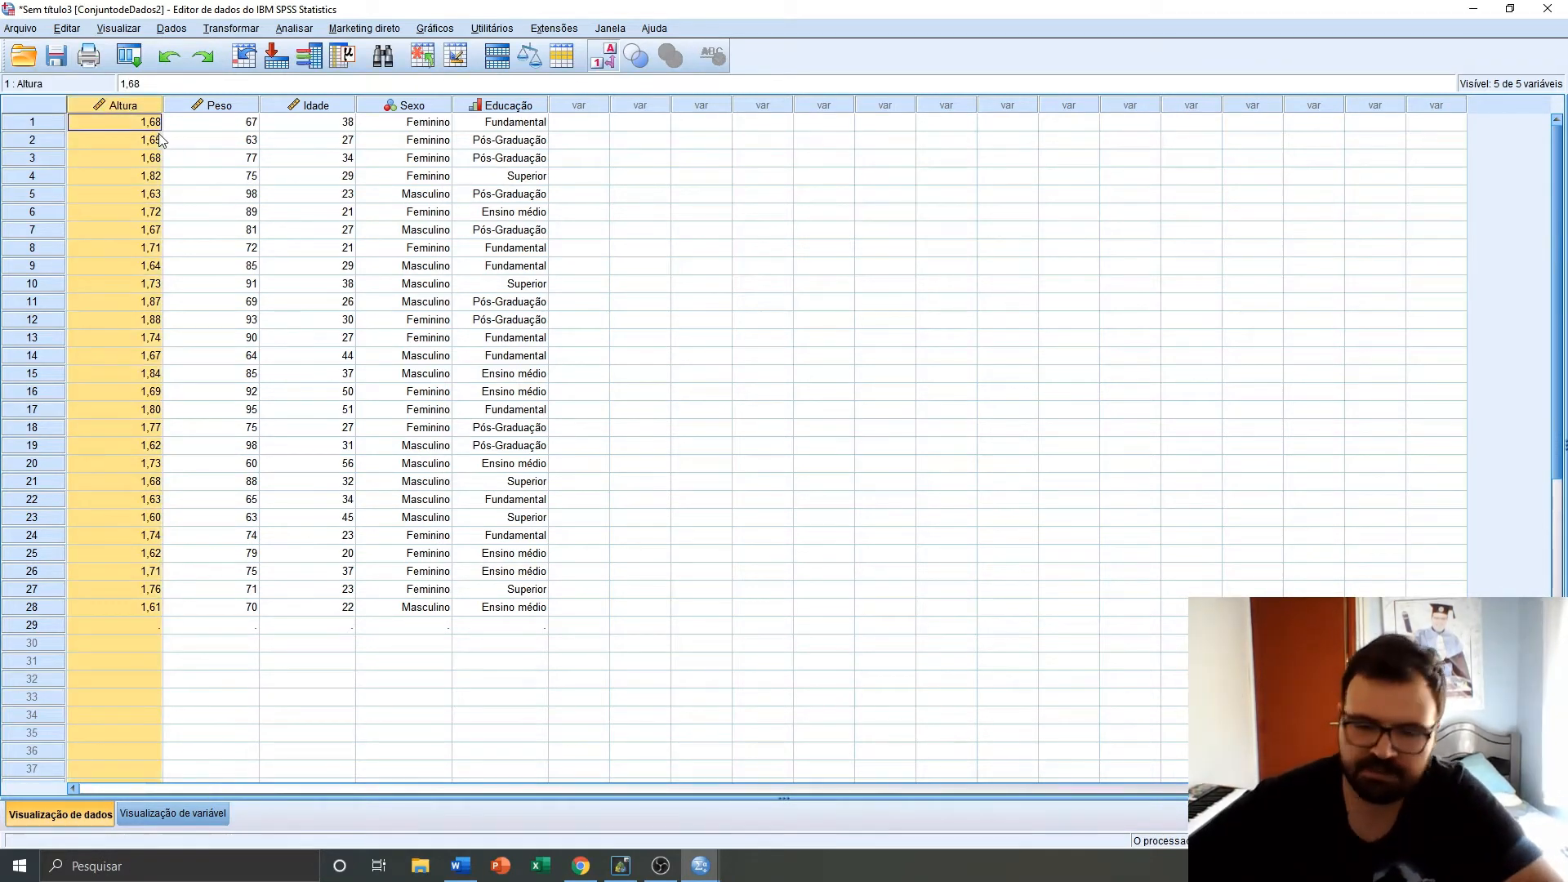
{"action": "key", "text": "Delete"}
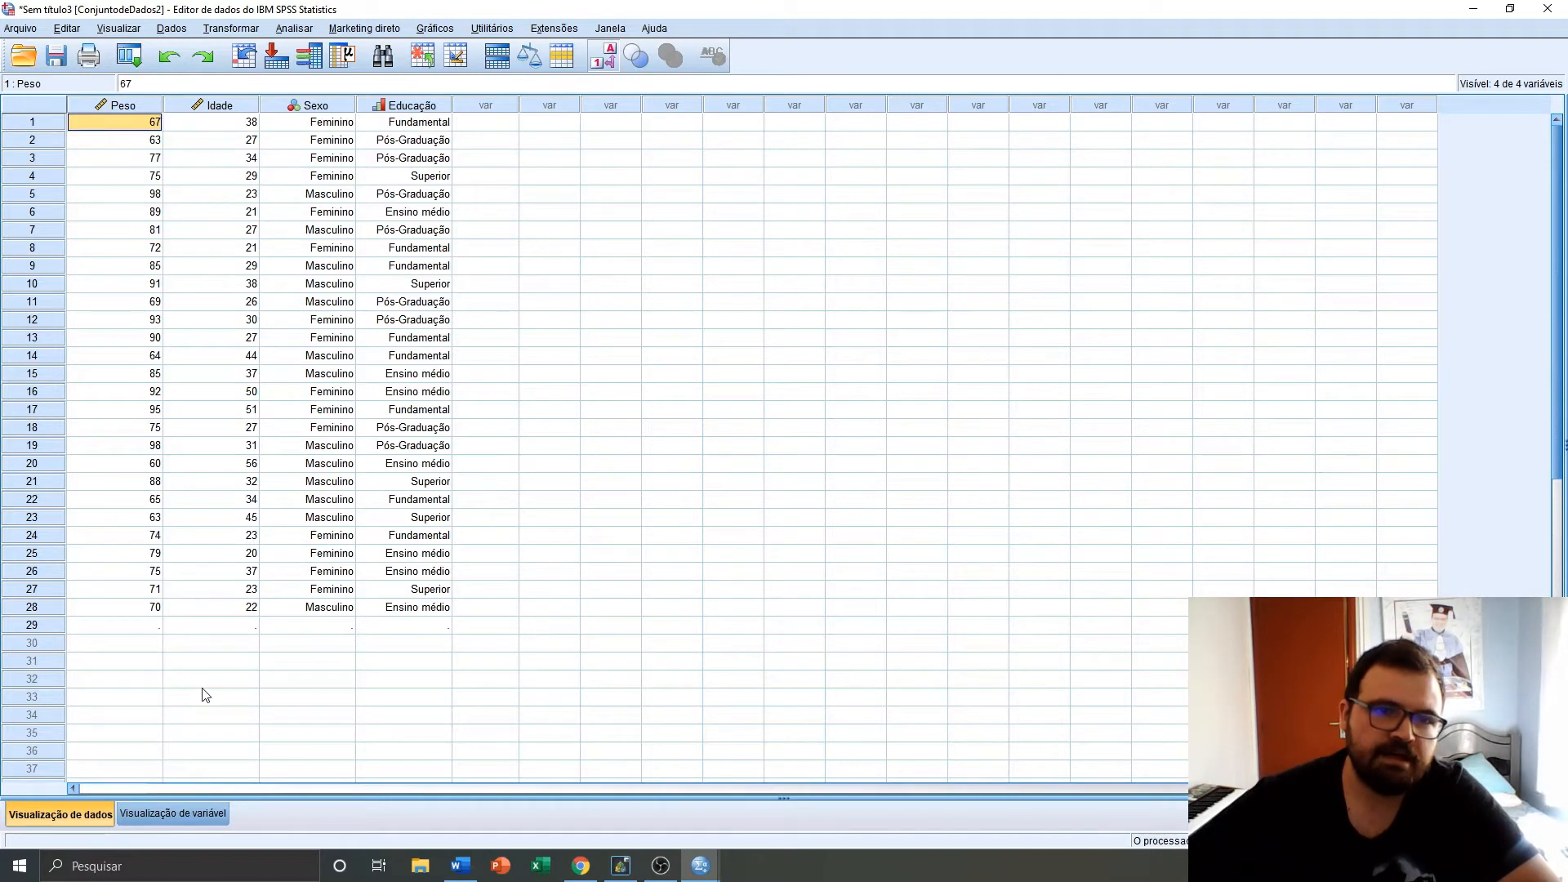
Change the Peso value of case 28 to 72
{"action": "left_click", "coordinate": [142, 607]}
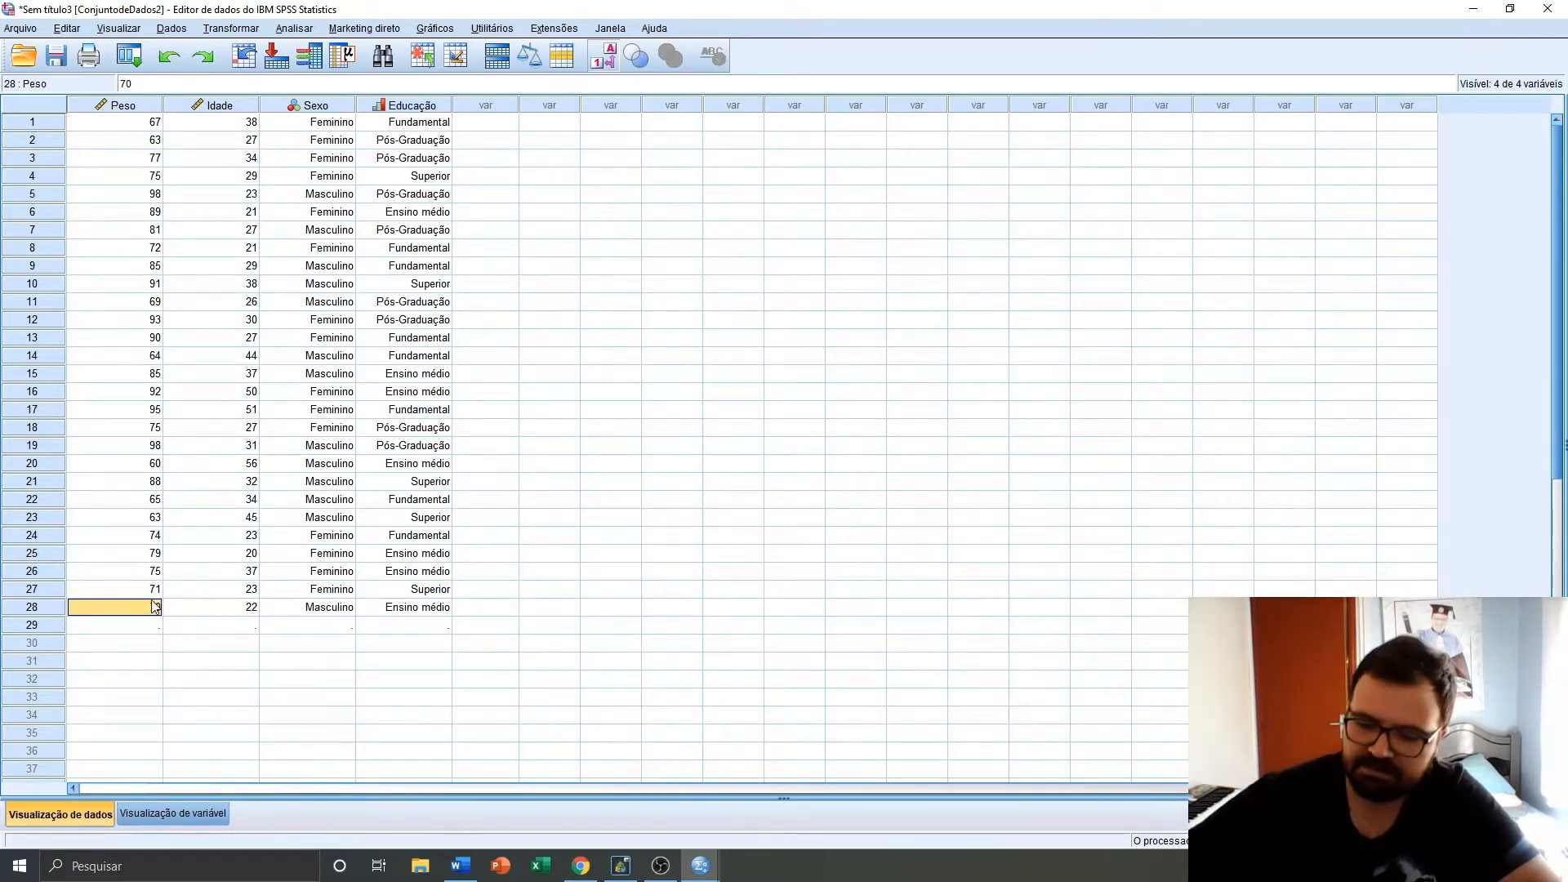
{"action": "type", "text": "72"}
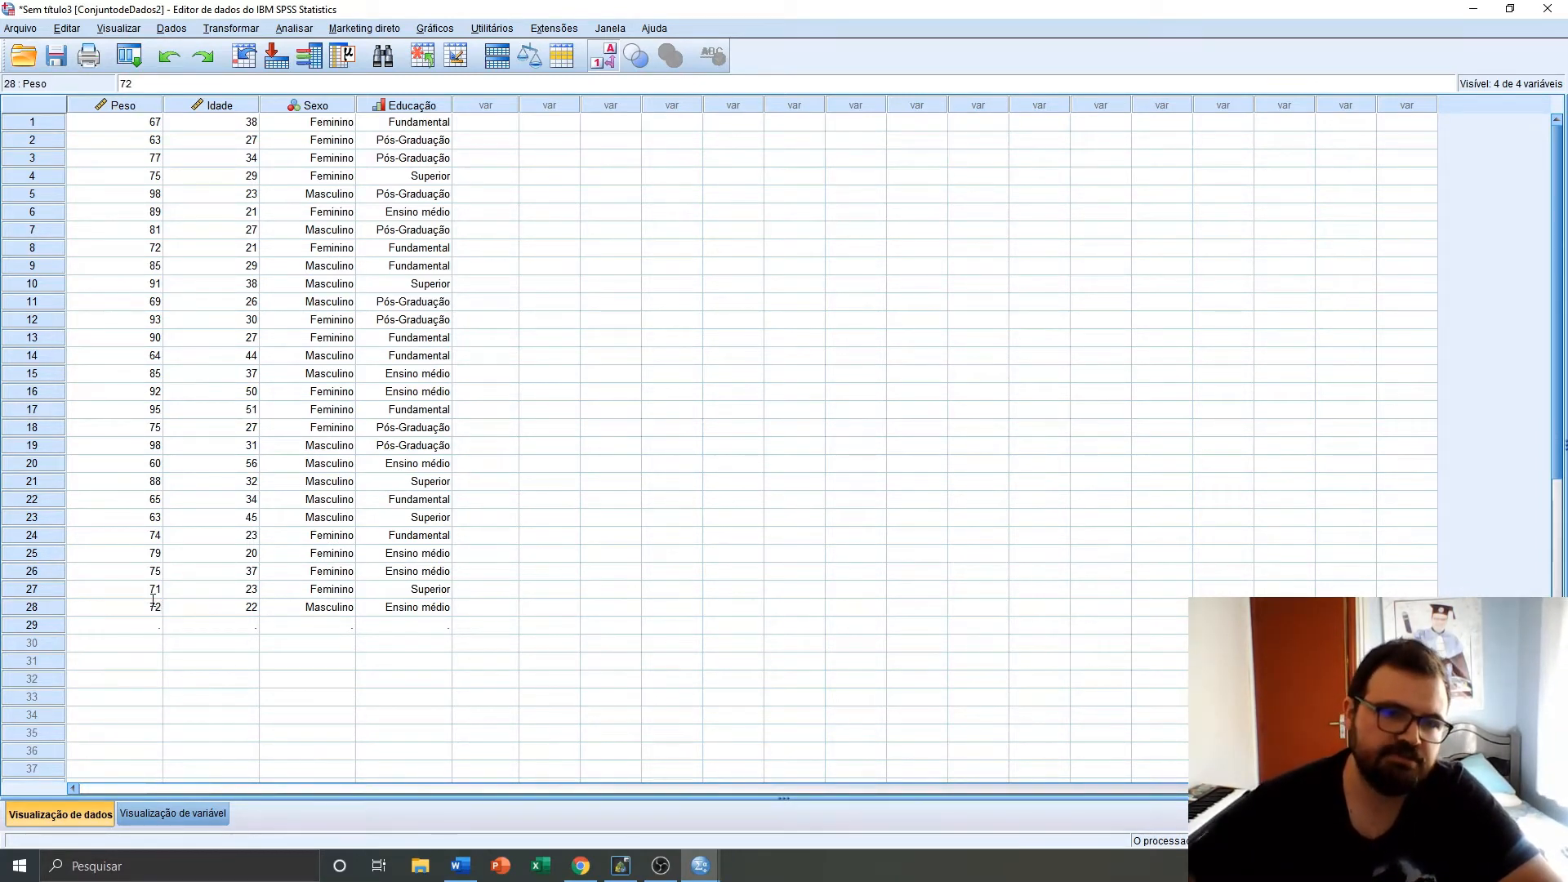
{"action": "key", "text": "Return"}
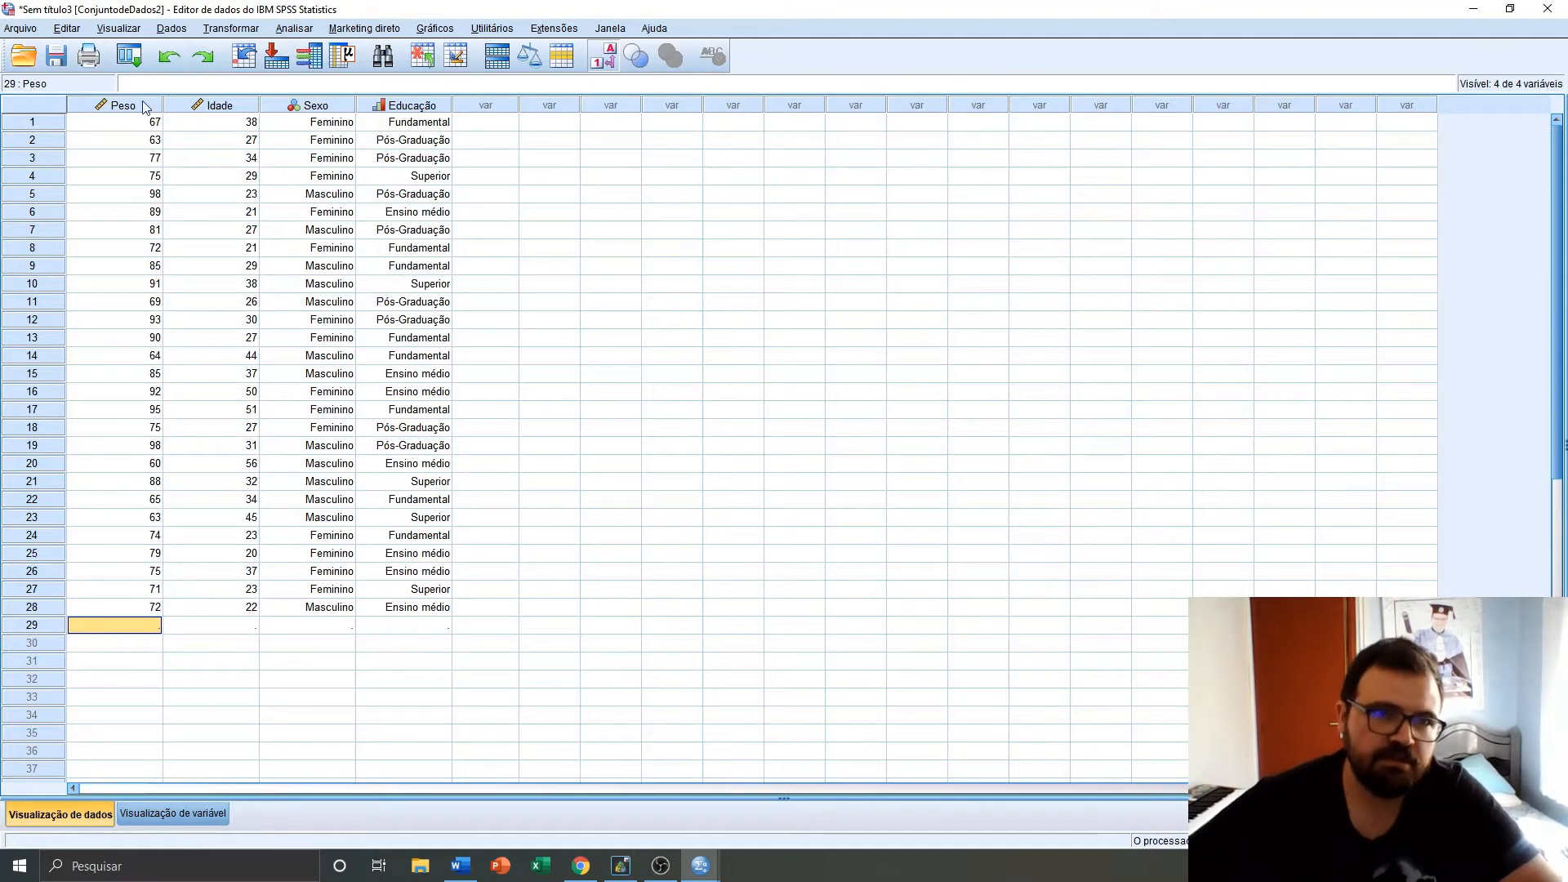
Delete the remaining Peso, Idade, Sexo and Educação variable columns, leaving the dataset empty
{"action": "left_click_drag", "start_coordinate": [143, 104], "coordinate": [427, 140]}
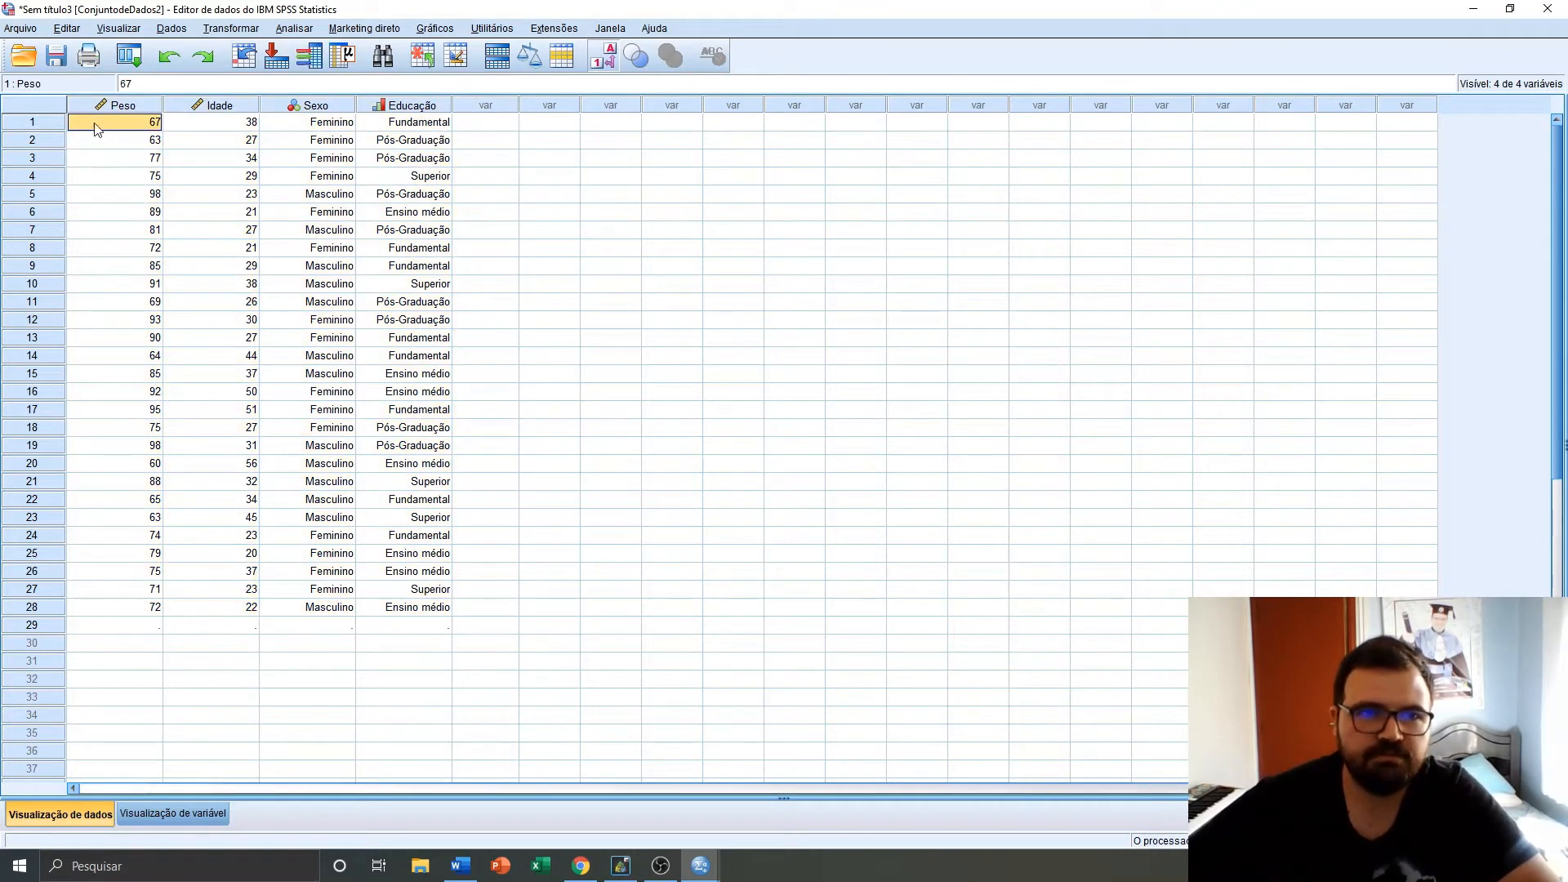
{"action": "left_click", "coordinate": [124, 104]}
{"action": "key", "text": "Delete"}
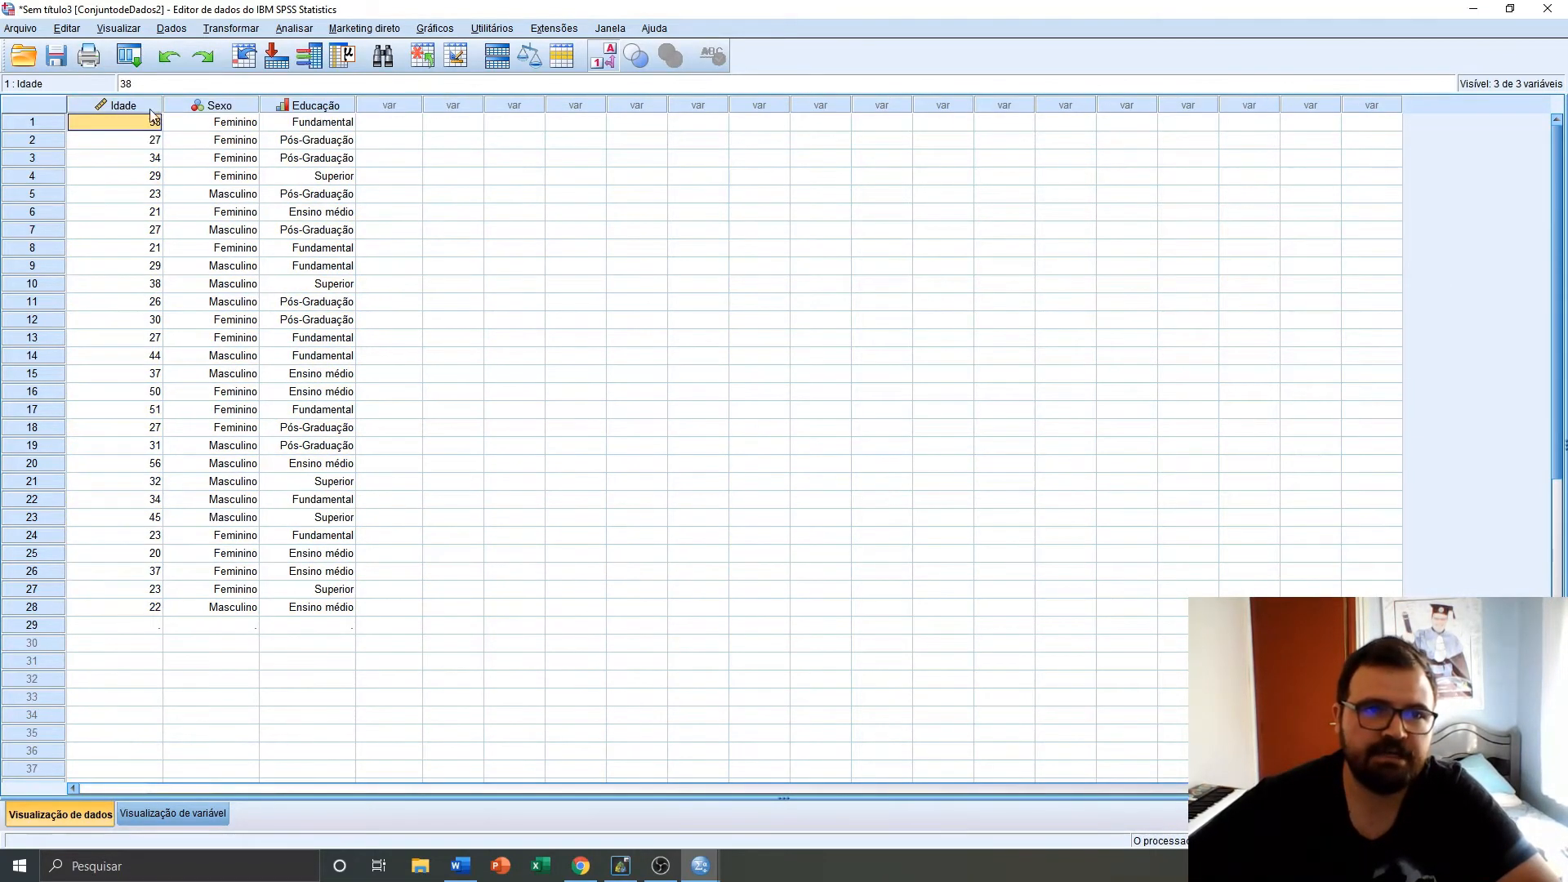
{"action": "left_click", "coordinate": [147, 106]}
{"action": "key", "text": "Delete"}
{"action": "left_click", "coordinate": [137, 108]}
{"action": "key", "text": "Delete"}
{"action": "left_click", "coordinate": [157, 109]}
{"action": "key", "text": "Delete"}
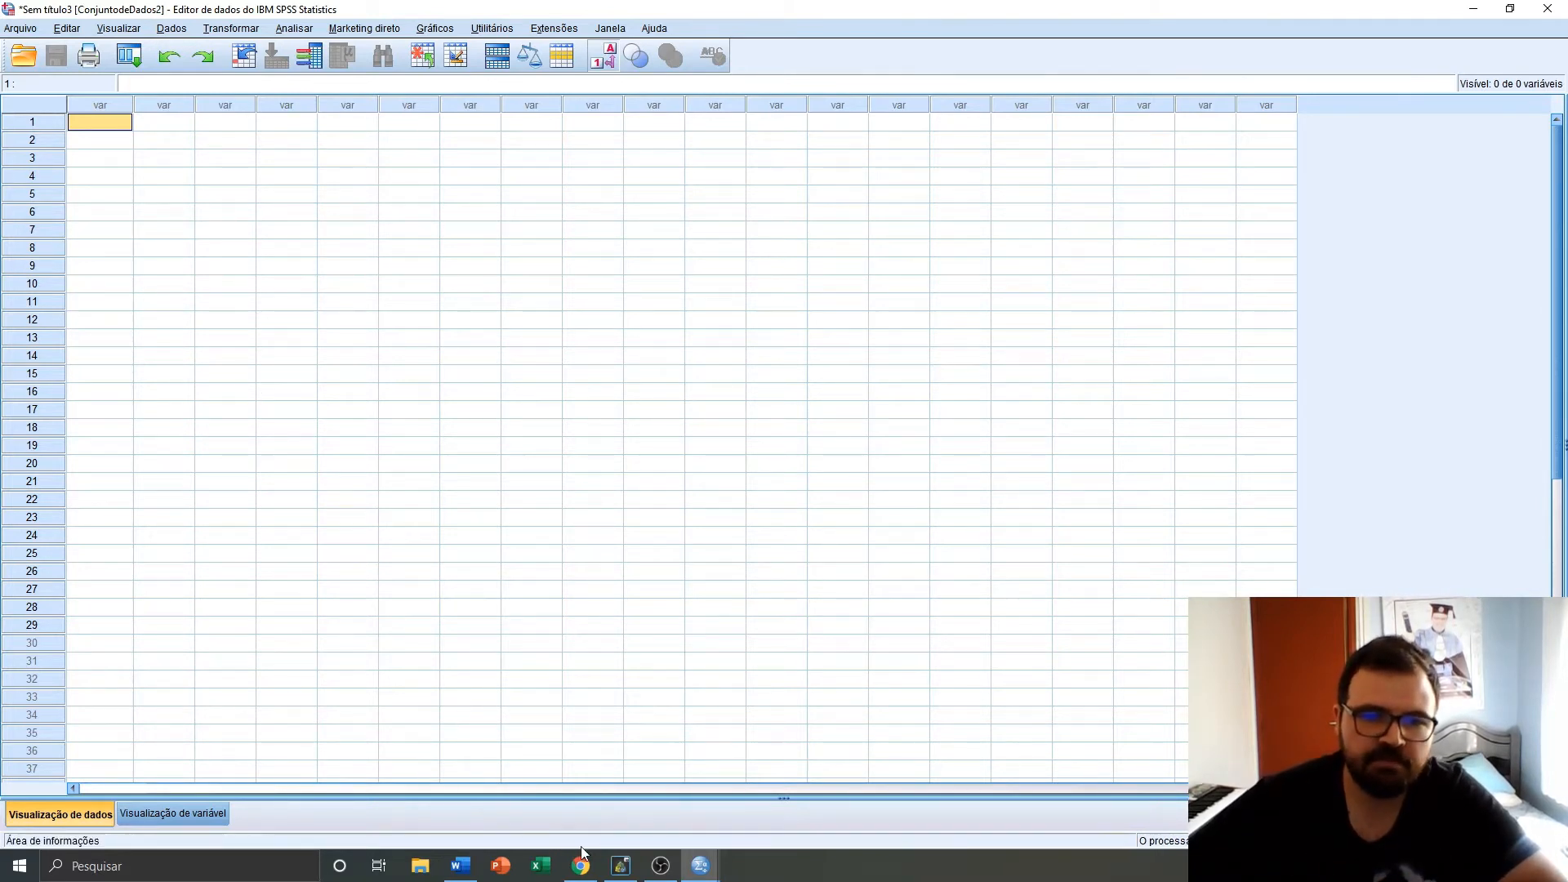
Switch to Excel, open the Exemplo Dados workbook and copy the data range A2:E29 without the header row
{"action": "right_click", "coordinate": [541, 866]}
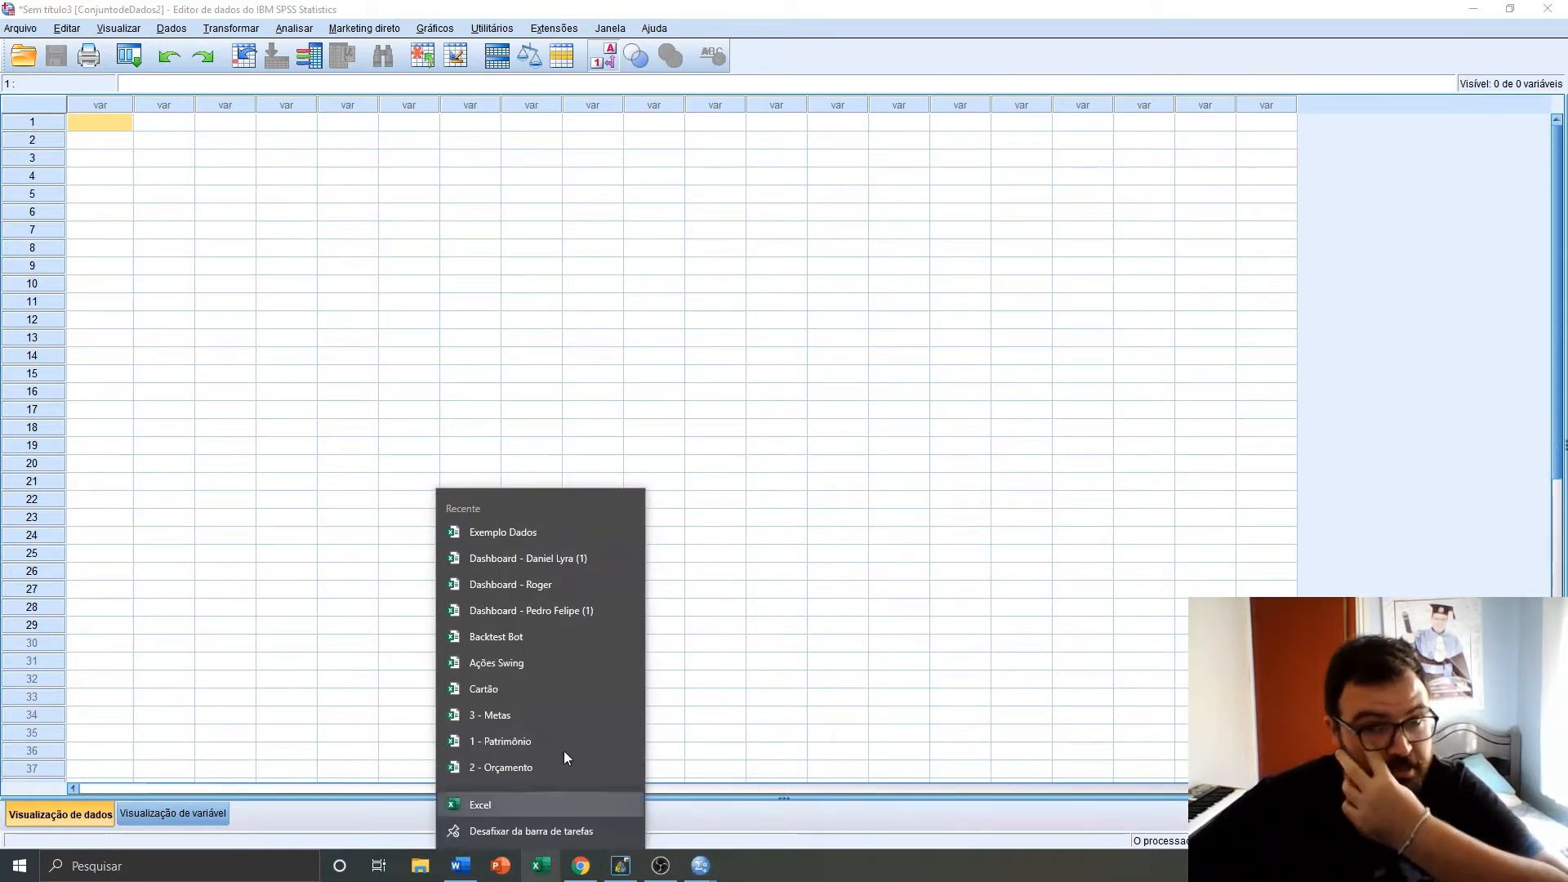
{"action": "left_click", "coordinate": [512, 534]}
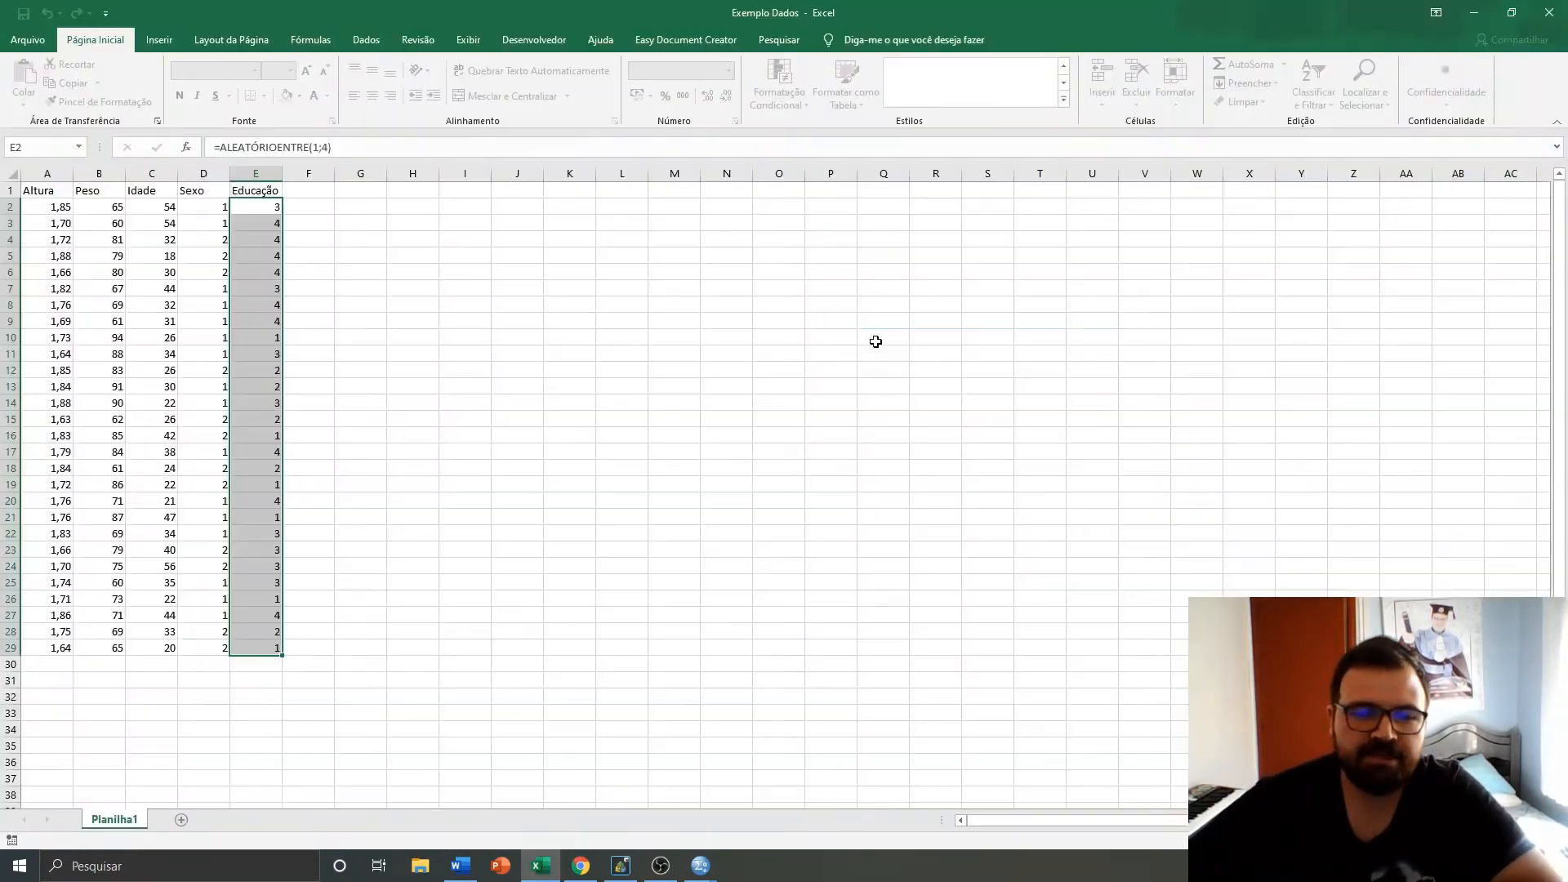
{"action": "left_click", "coordinate": [85, 206]}
{"action": "left_click_drag", "start_coordinate": [51, 206], "coordinate": [270, 648]}
{"action": "key", "text": "ctrl+c"}
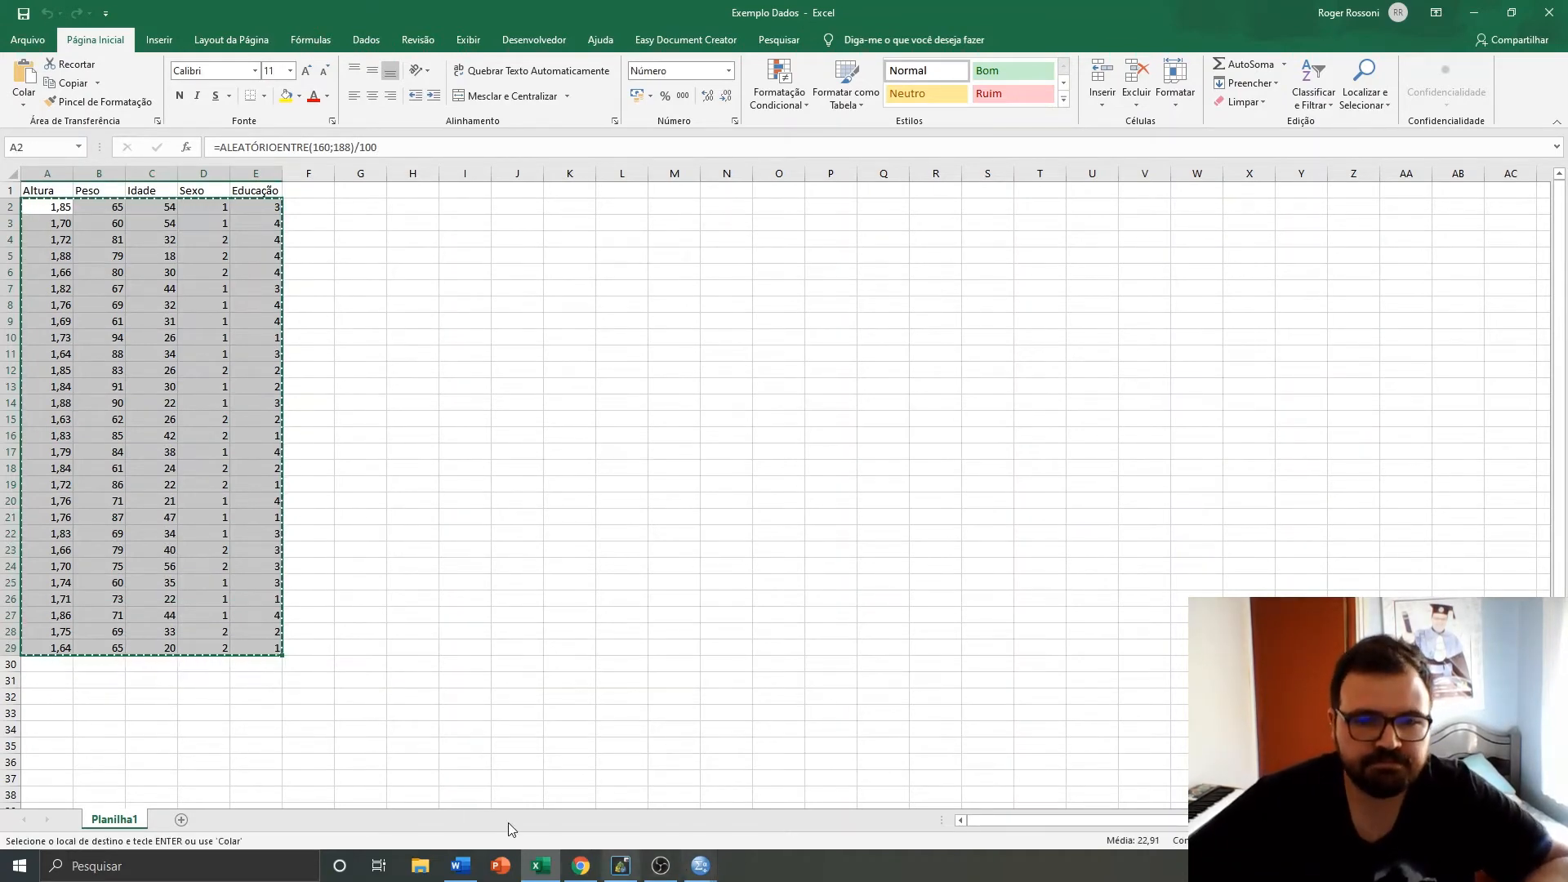
In the empty Sem título2 data editor, paste the copied Excel data starting at the first cell
{"action": "left_click", "coordinate": [700, 865]}
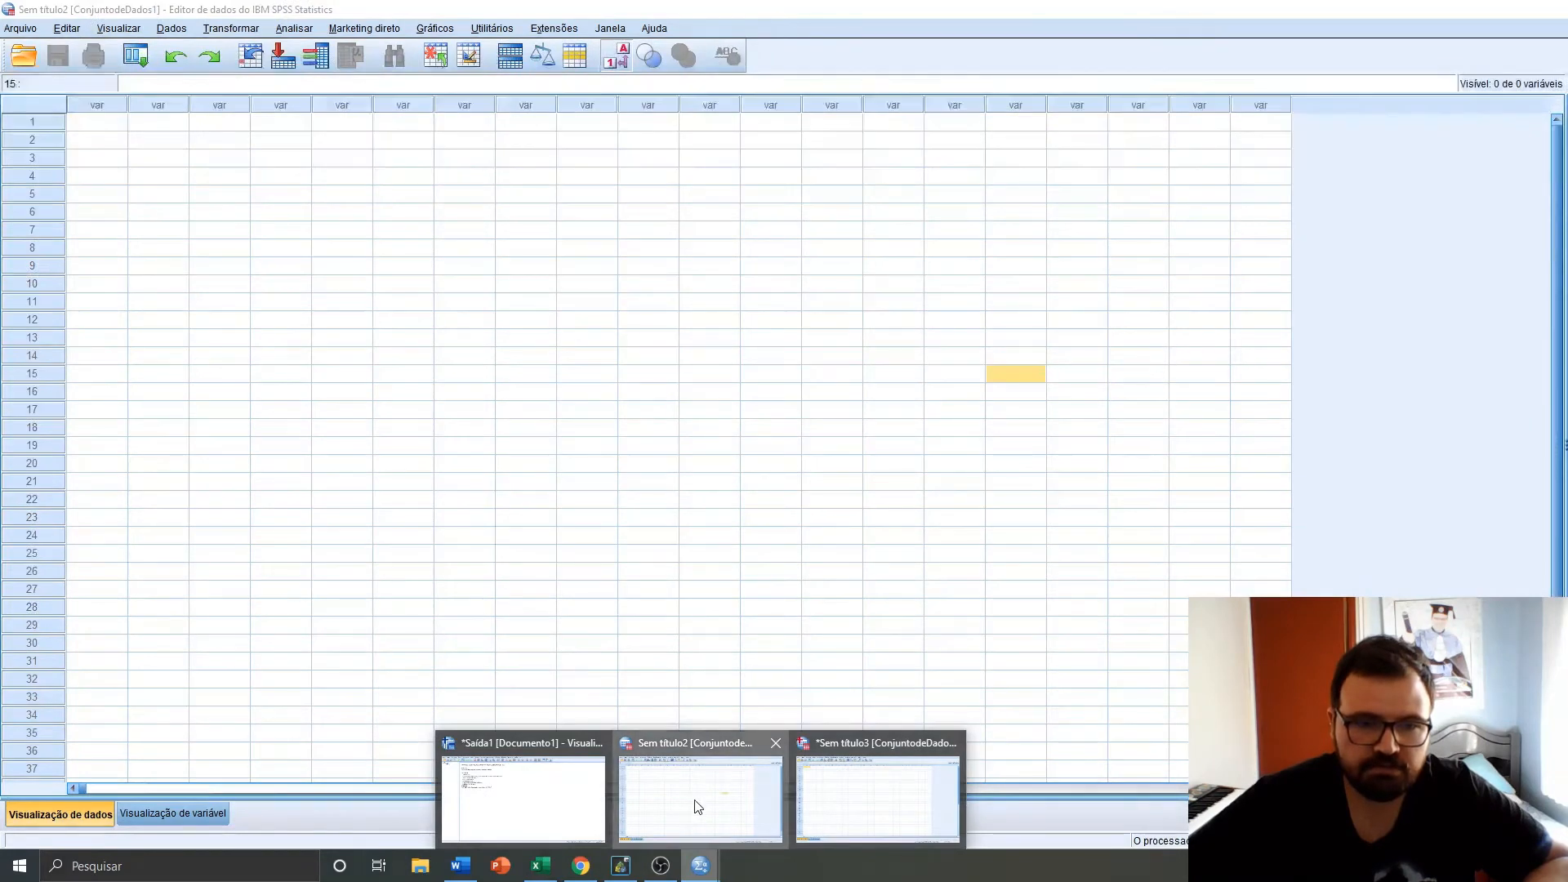
{"action": "left_click", "coordinate": [698, 806]}
{"action": "left_click", "coordinate": [90, 126]}
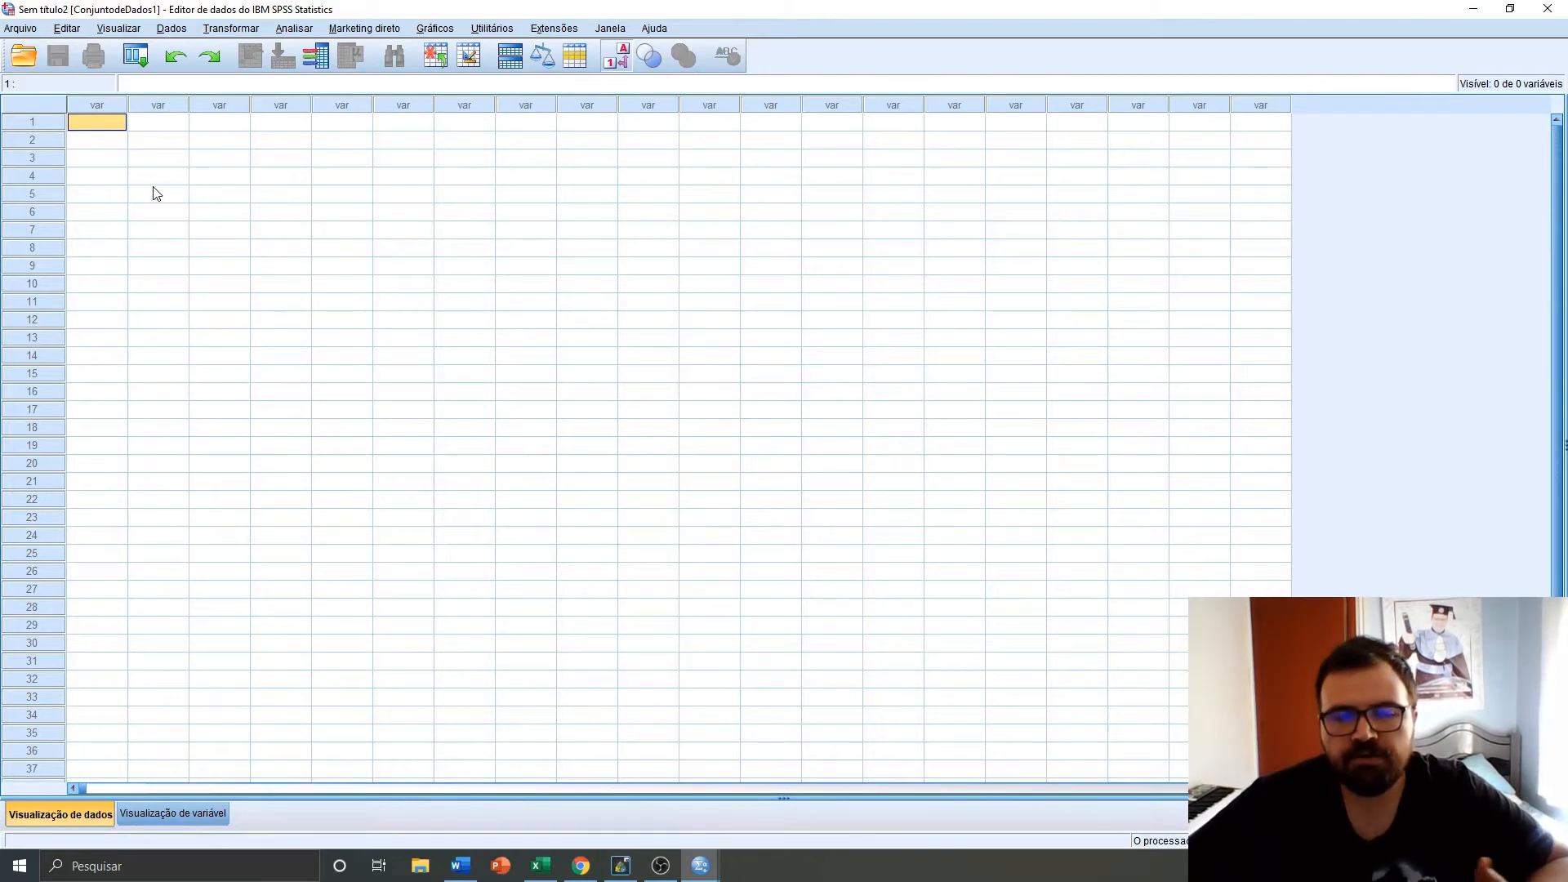
{"action": "left_click", "coordinate": [174, 223]}
{"action": "left_click", "coordinate": [95, 126]}
{"action": "key", "text": "alt+Tab"}
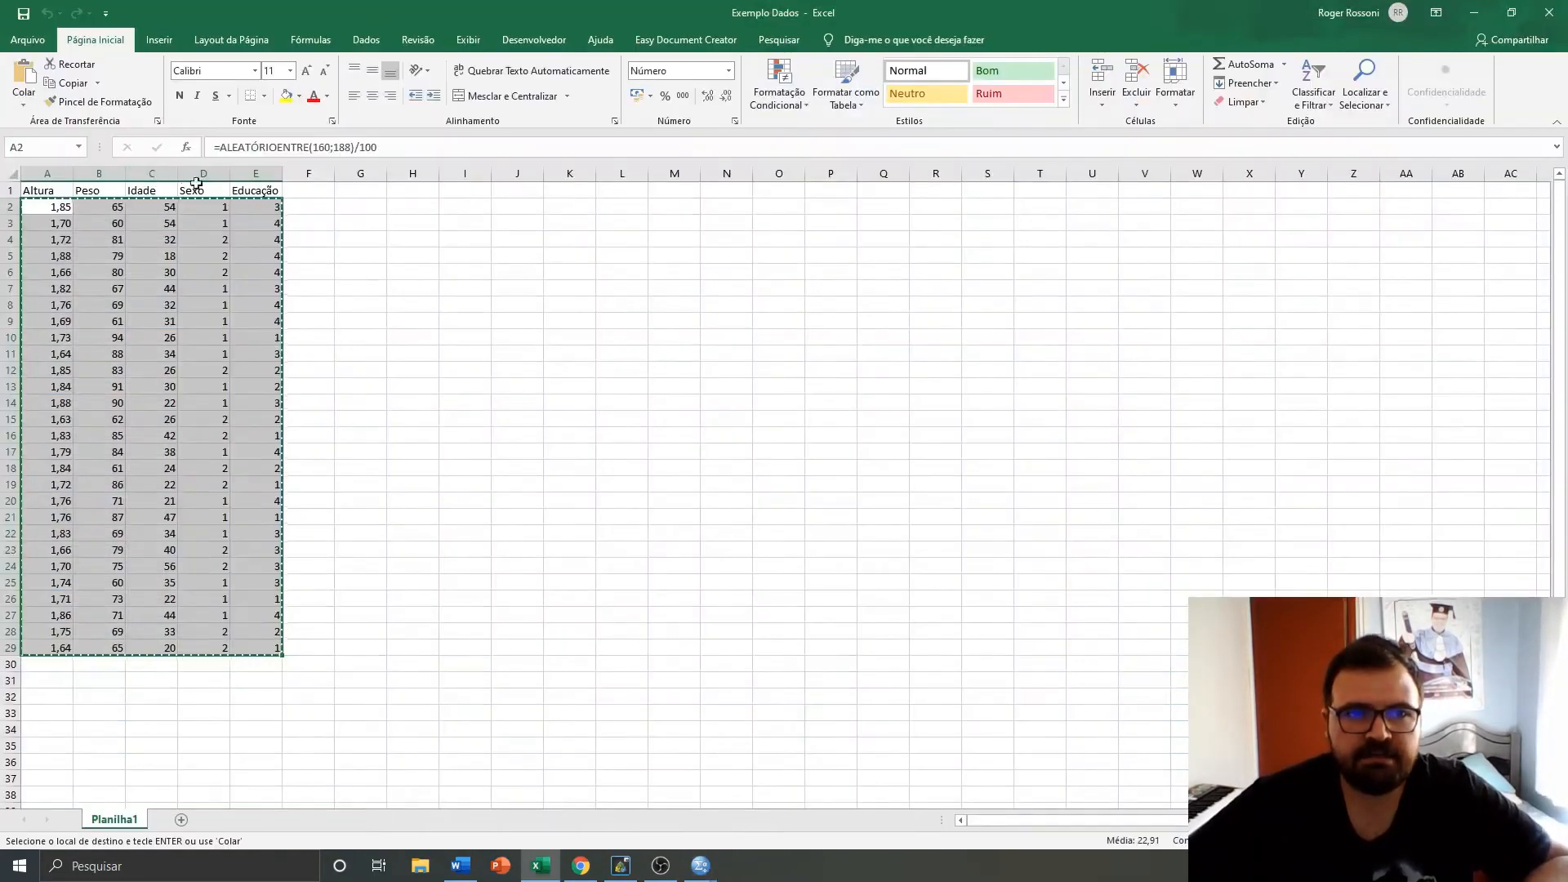
{"action": "key", "text": "alt+Tab"}
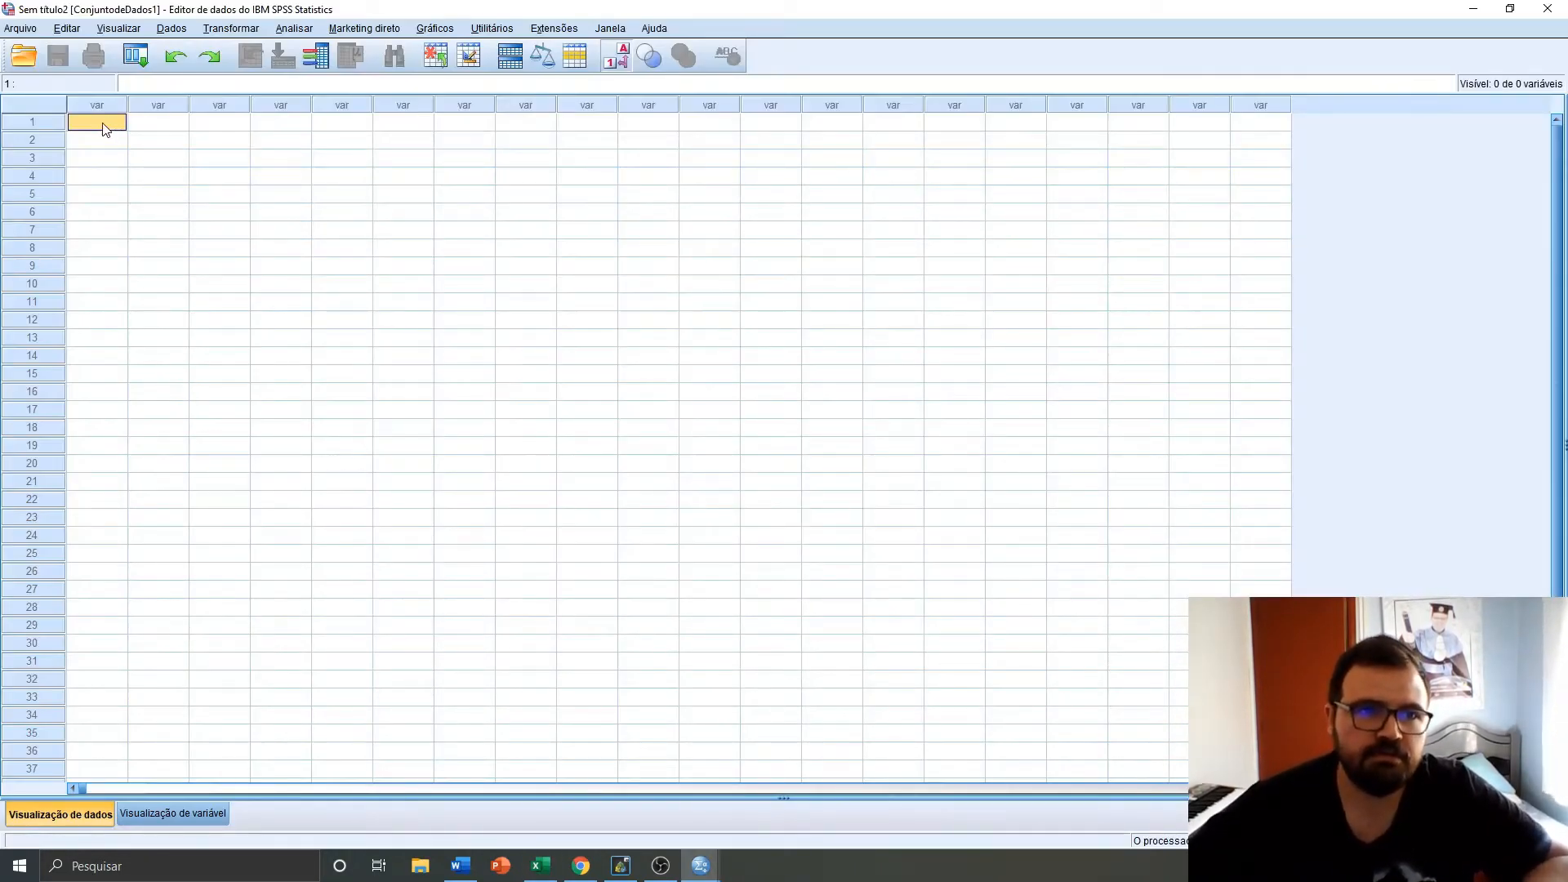
{"action": "type", "text": "1"}
{"action": "key", "text": "Return"}
{"action": "left_click", "coordinate": [100, 139]}
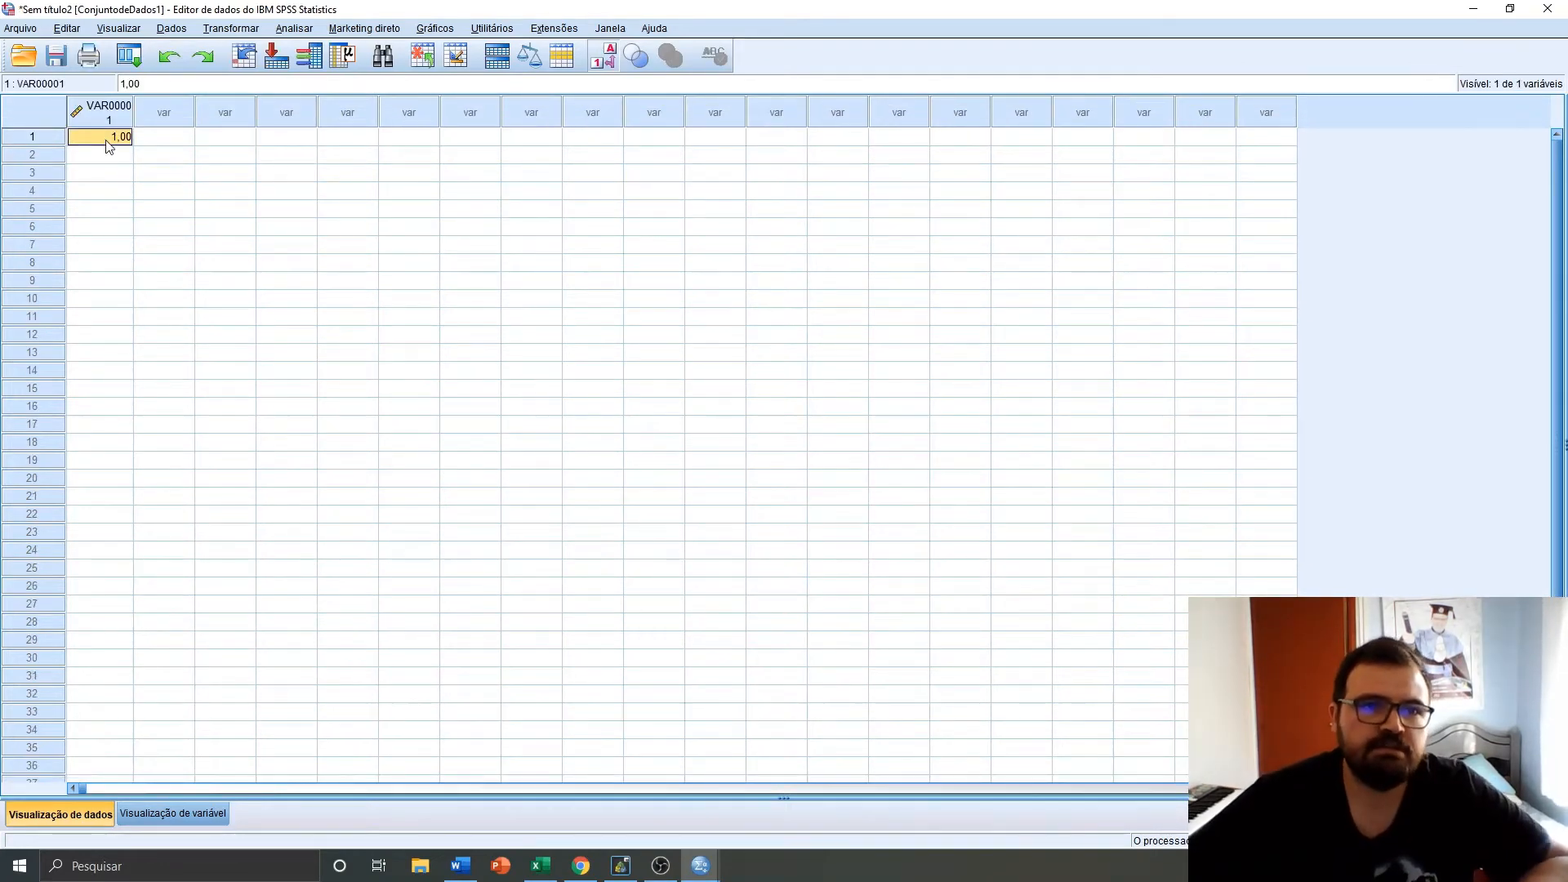
{"action": "key", "text": "alt+Tab"}
{"action": "key", "text": "alt+Tab"}
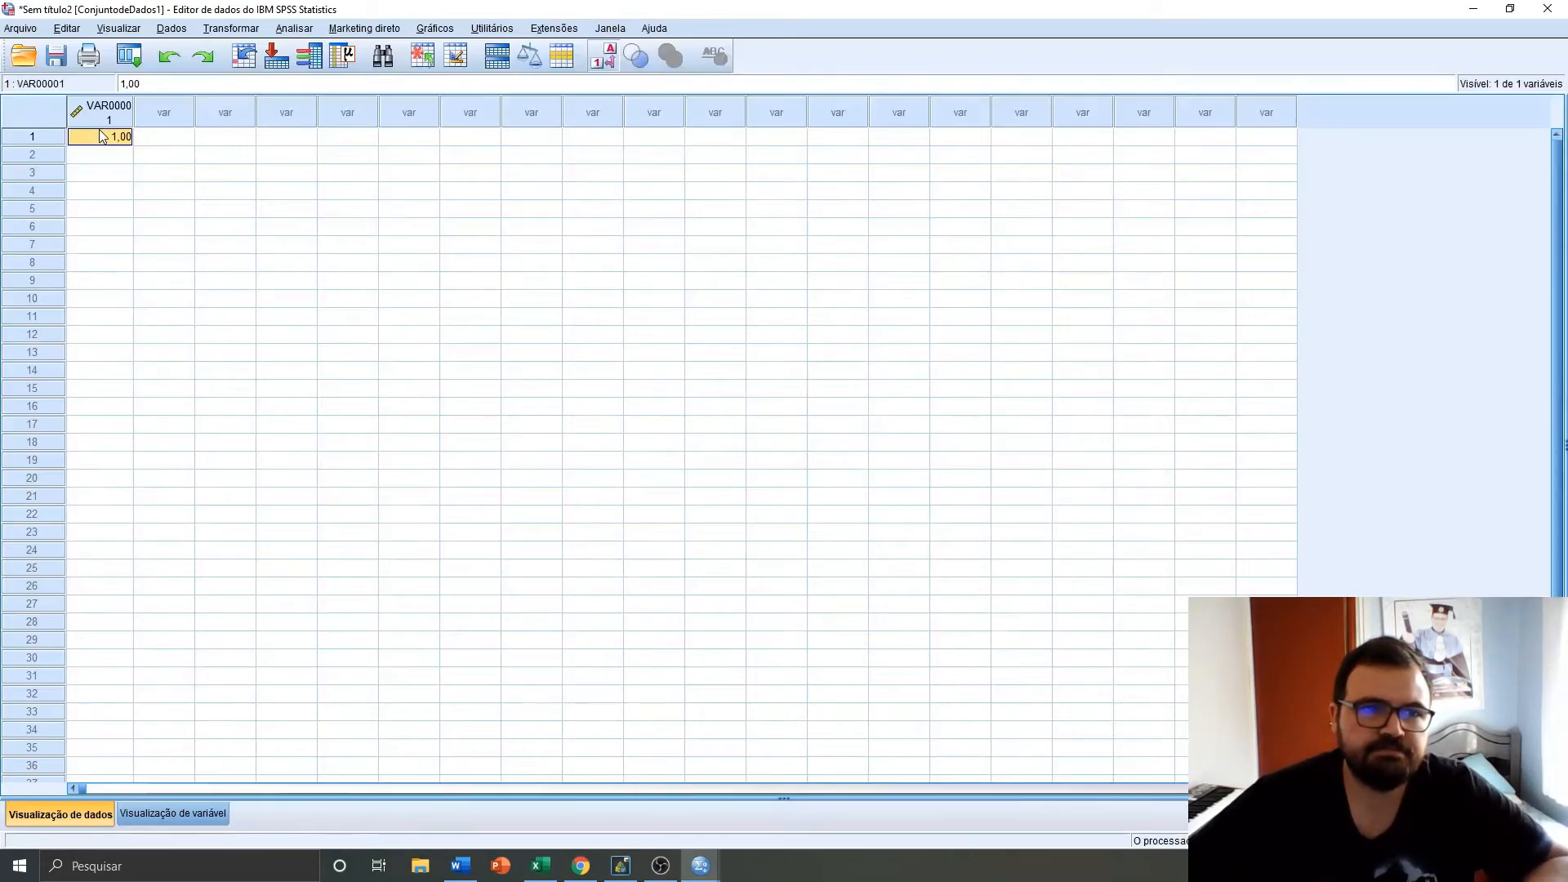
{"action": "right_click", "coordinate": [100, 133]}
{"action": "left_click", "coordinate": [138, 183]}
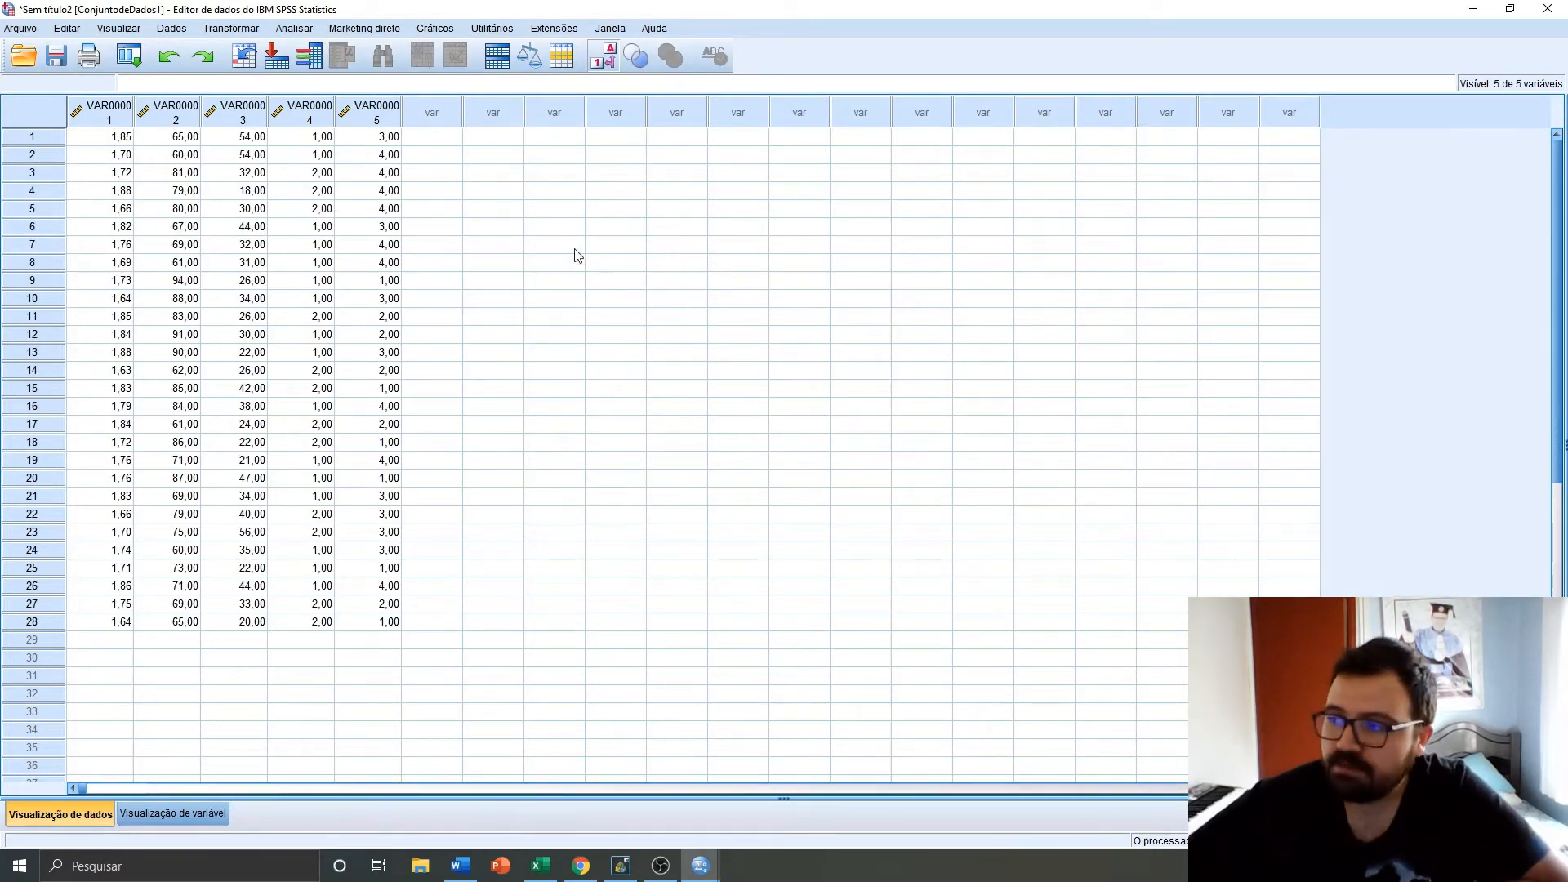
Inspect the pasted VAR00001 to VAR00005 columns and open the variable view
{"action": "left_click", "coordinate": [98, 120]}
{"action": "left_click", "coordinate": [155, 118]}
{"action": "left_click", "coordinate": [243, 110]}
{"action": "left_click", "coordinate": [299, 105]}
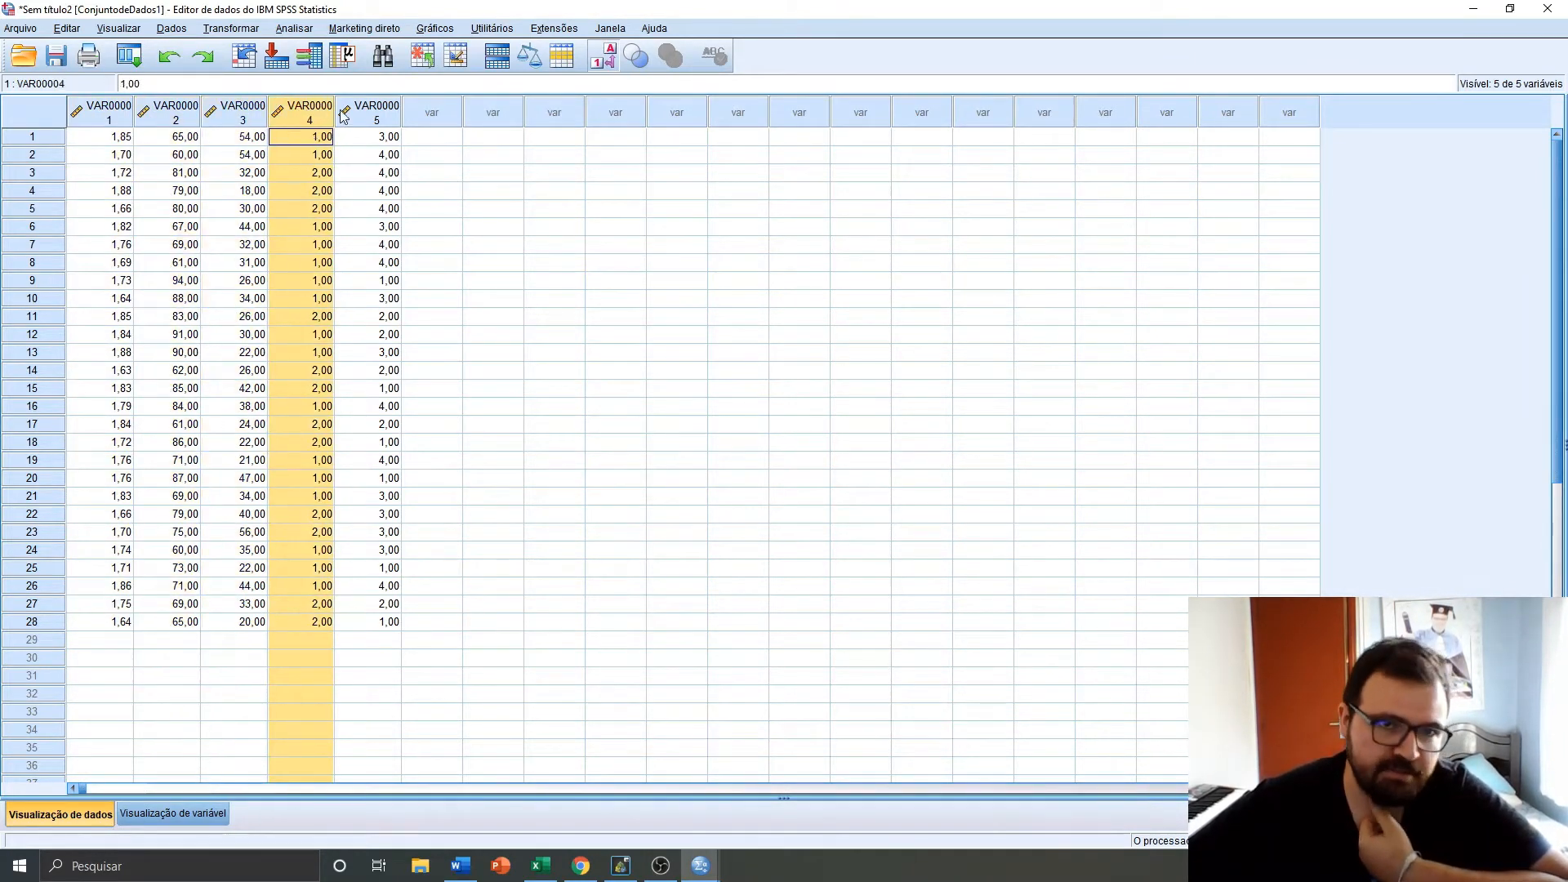
{"action": "left_click", "coordinate": [344, 114]}
{"action": "left_click", "coordinate": [158, 812]}
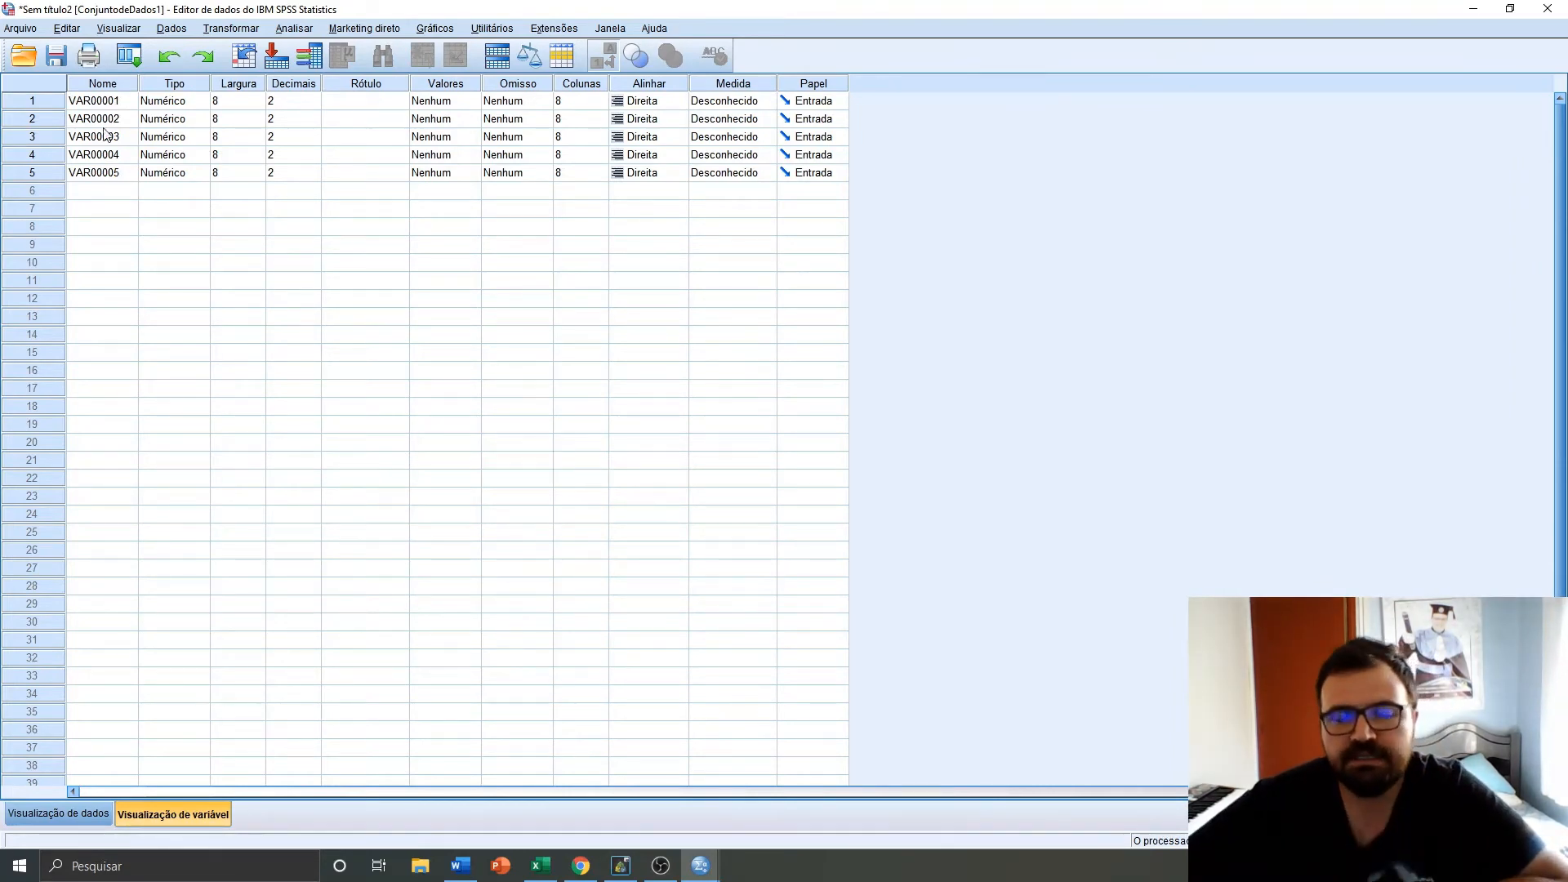
Return to the data view and delete all five pasted VAR00001–VAR00005 columns, emptying the dataset
{"action": "left_click", "coordinate": [76, 811]}
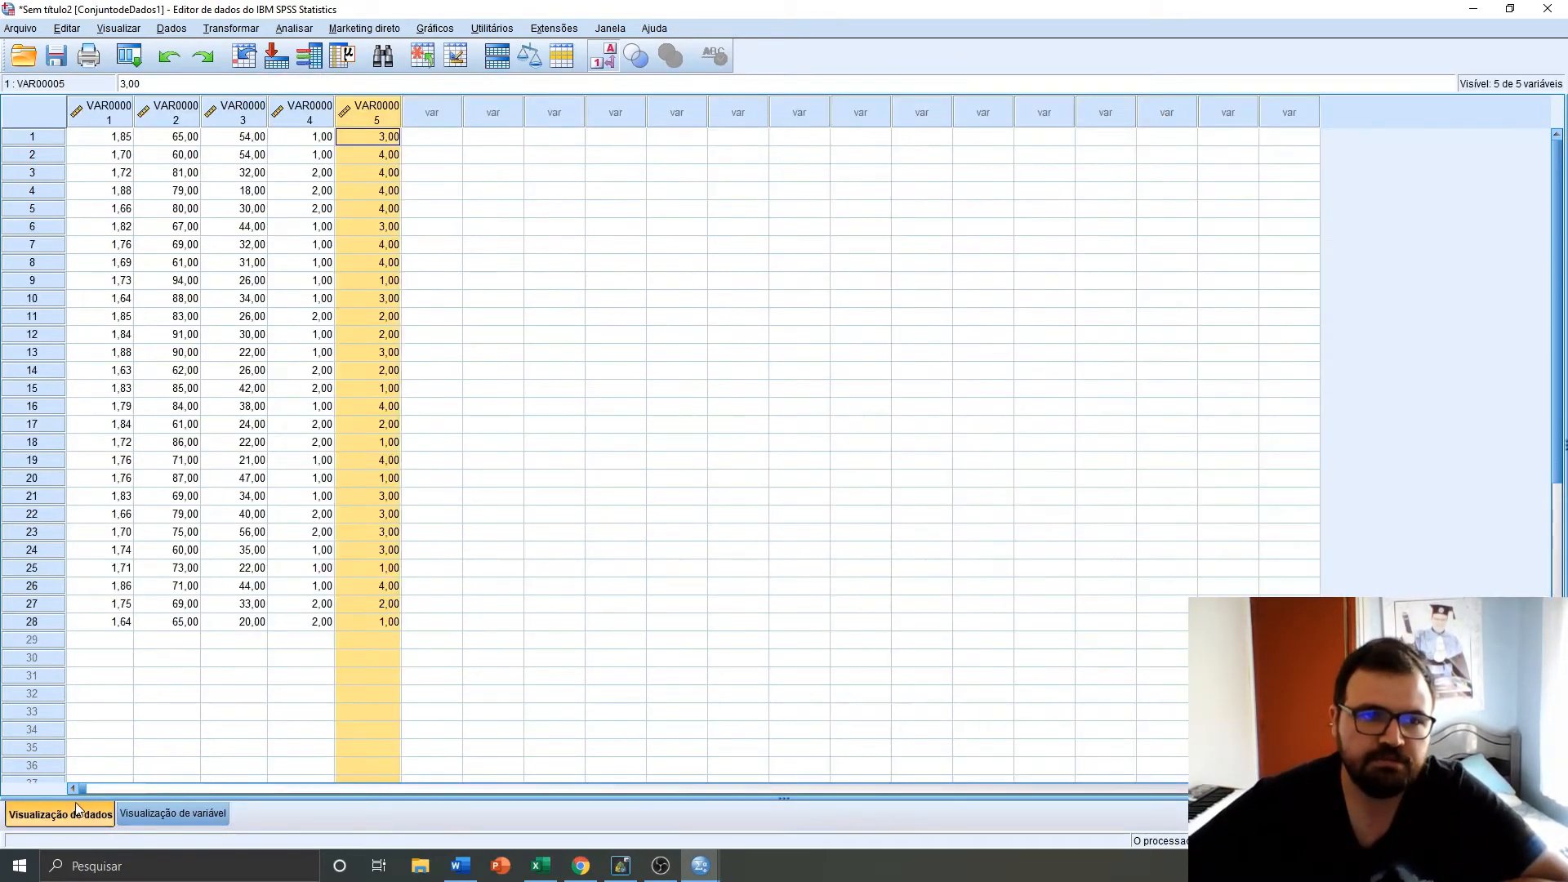
{"action": "left_click", "coordinate": [100, 139]}
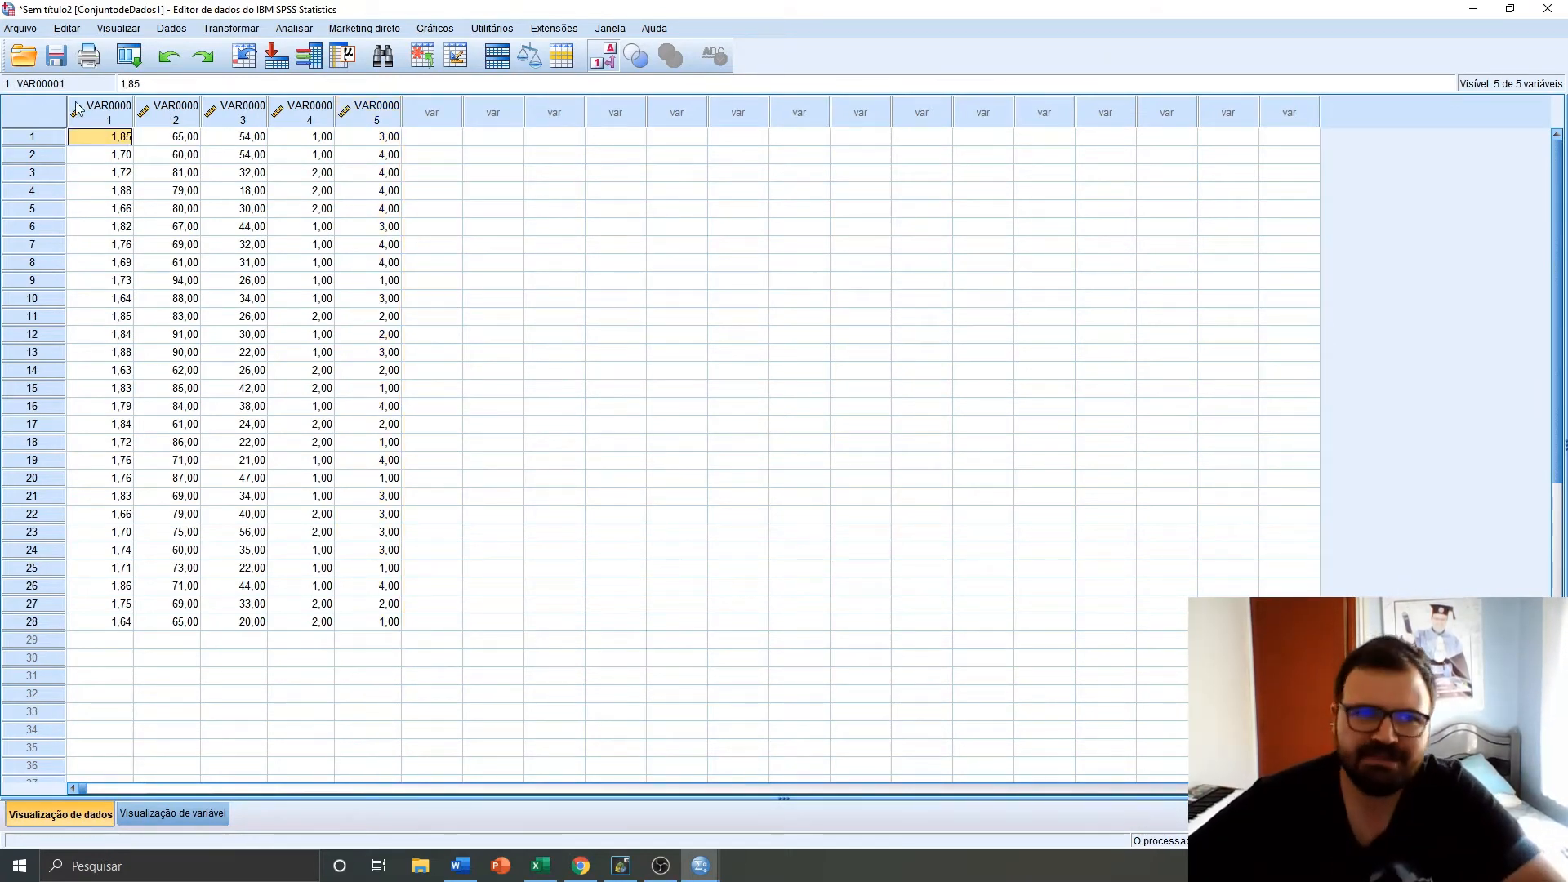
{"action": "left_click", "coordinate": [77, 119]}
{"action": "left_click", "coordinate": [375, 124], "text": "shift"}
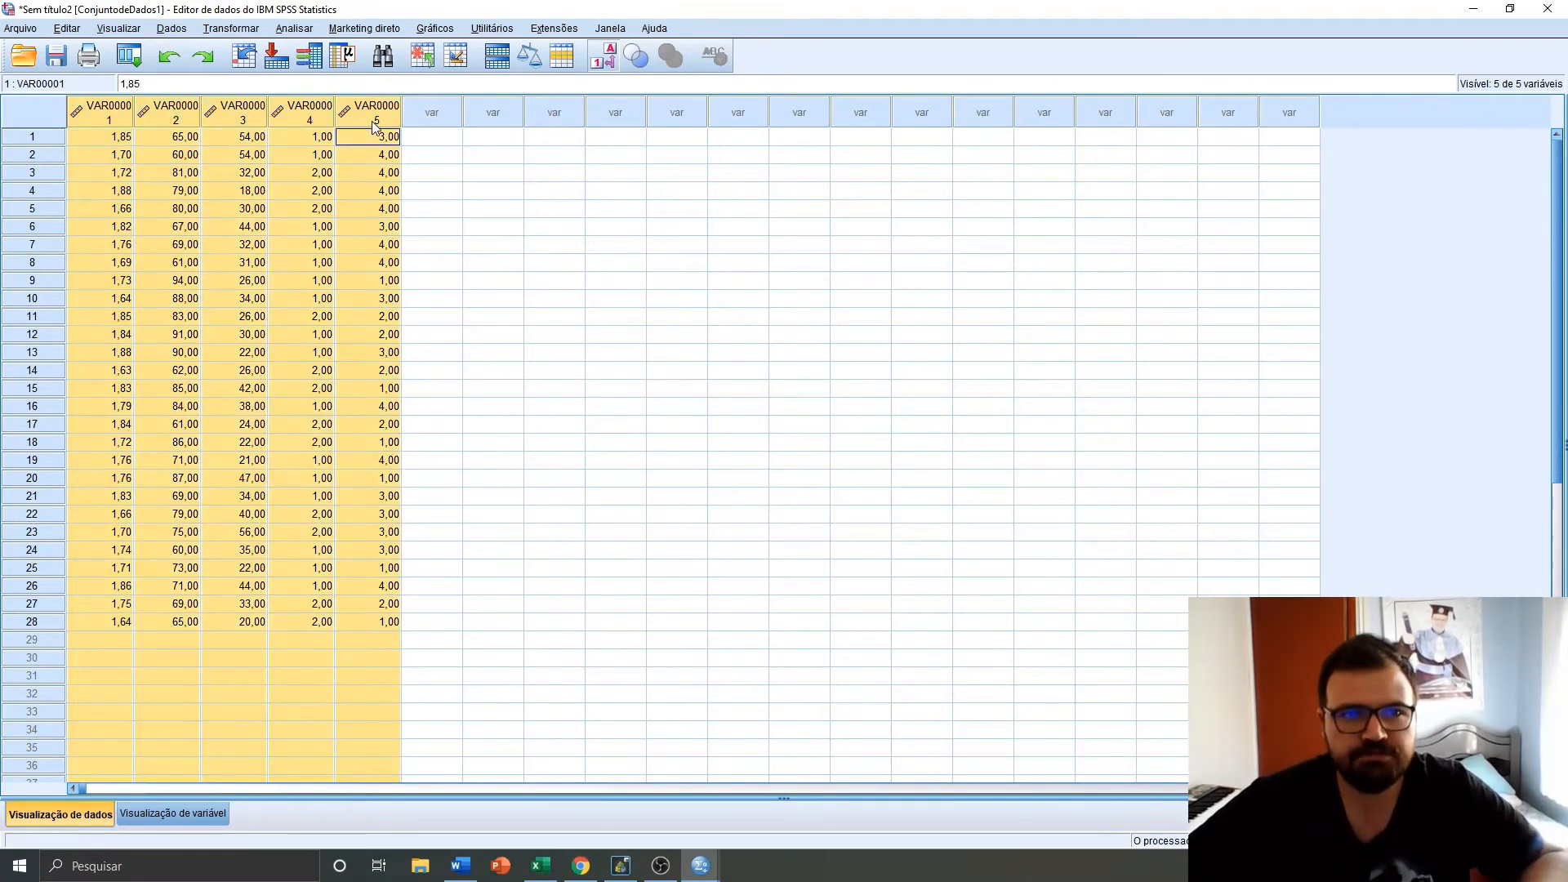
{"action": "key", "text": "Delete"}
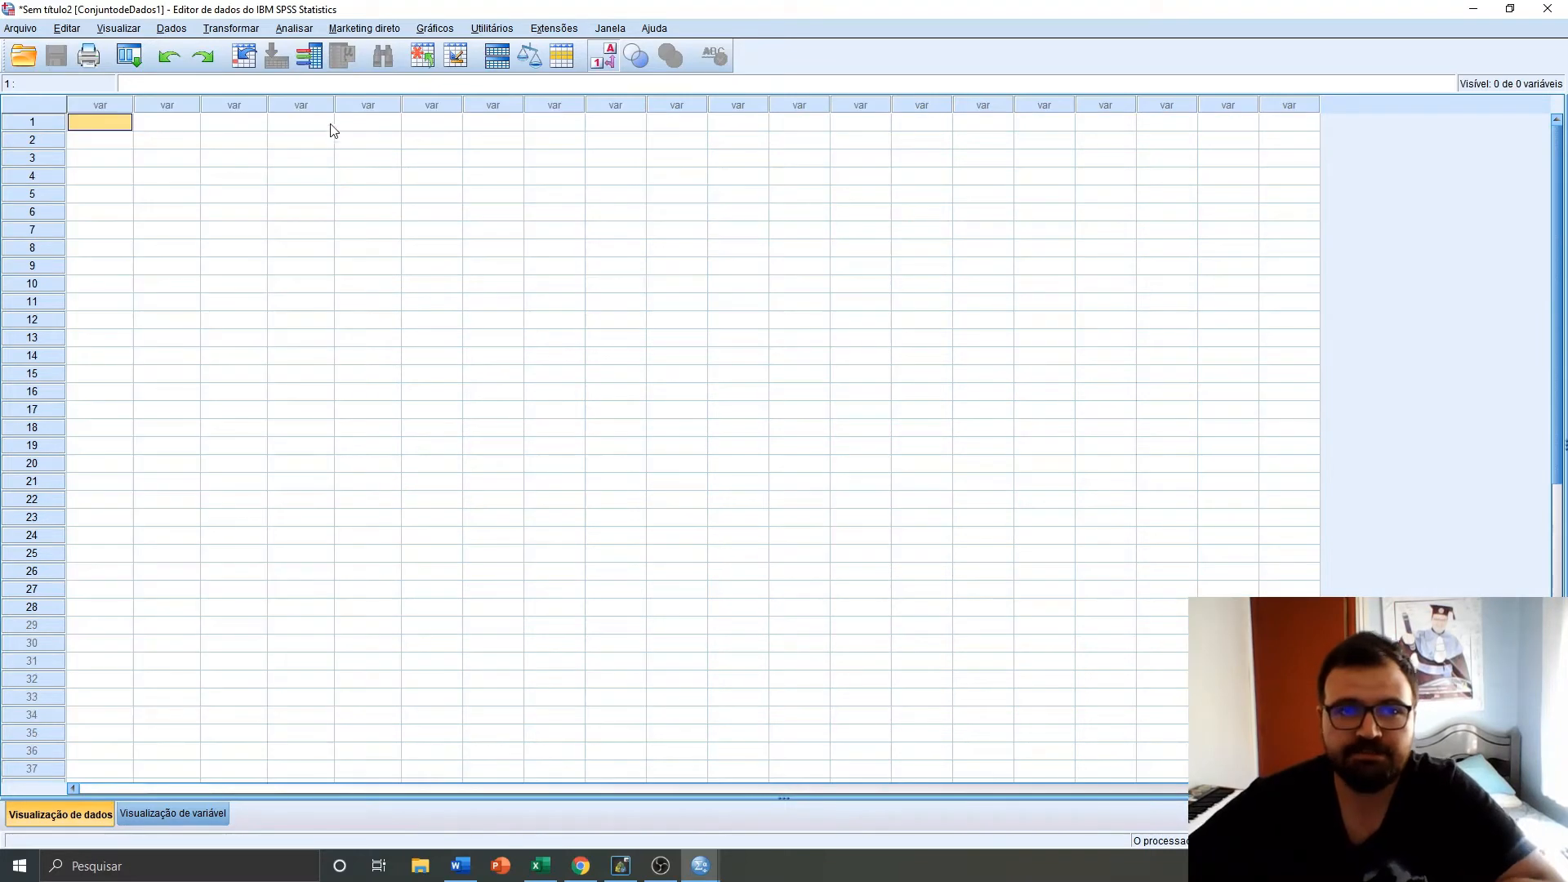
Open the Exemplo Dados.xlsx Excel file as data, reading variable names from the first row of Planilha1
{"action": "left_click", "coordinate": [23, 30]}
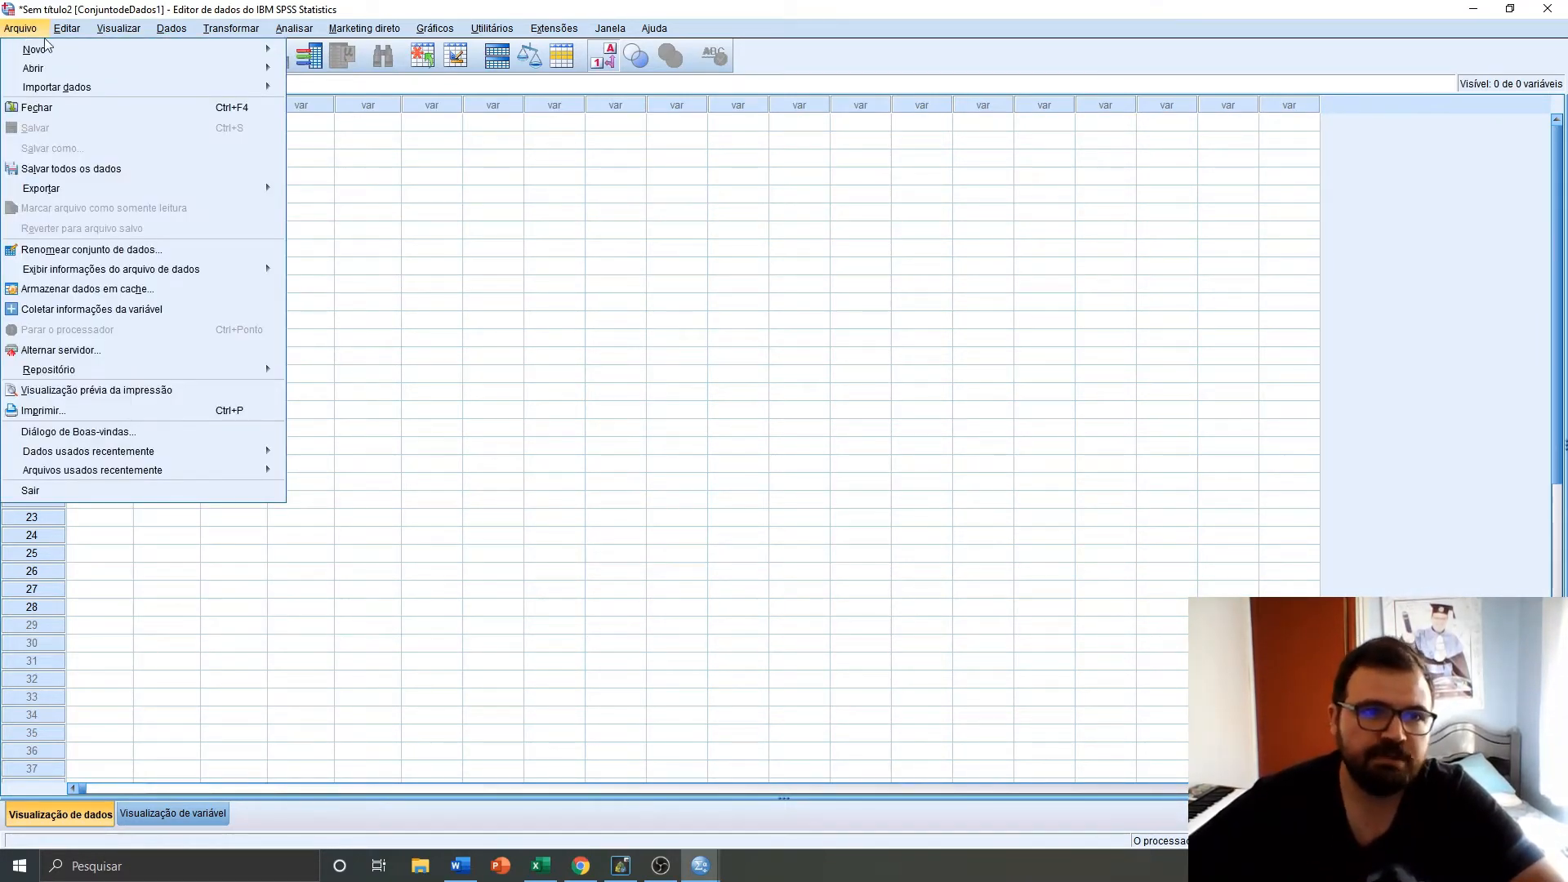
{"action": "mouse_move", "coordinate": [199, 68]}
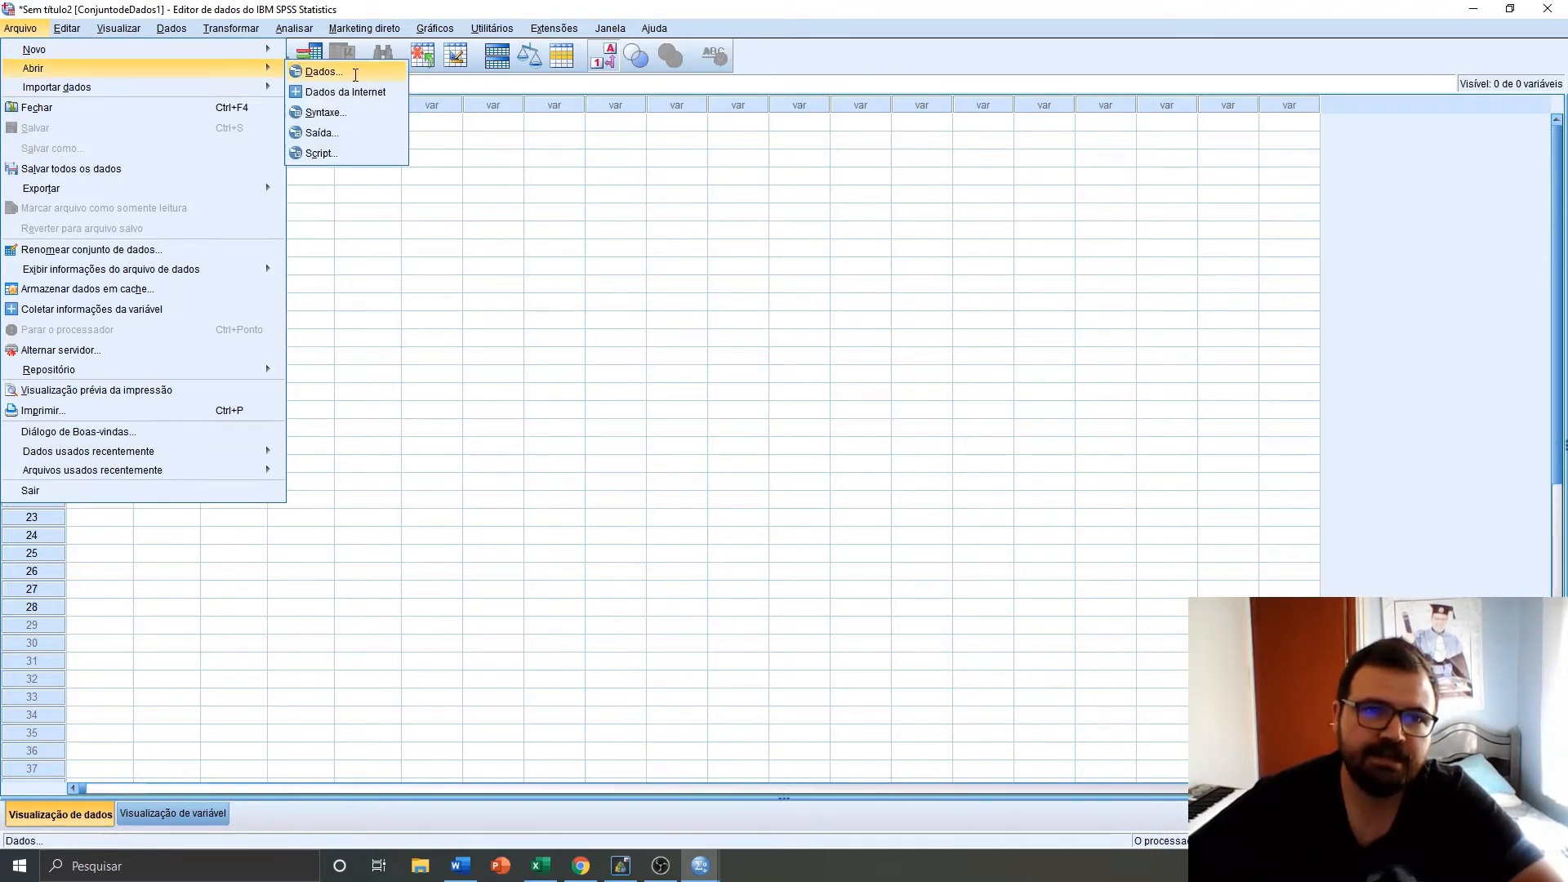
{"action": "left_click", "coordinate": [357, 74]}
{"action": "left_click", "coordinate": [951, 495]}
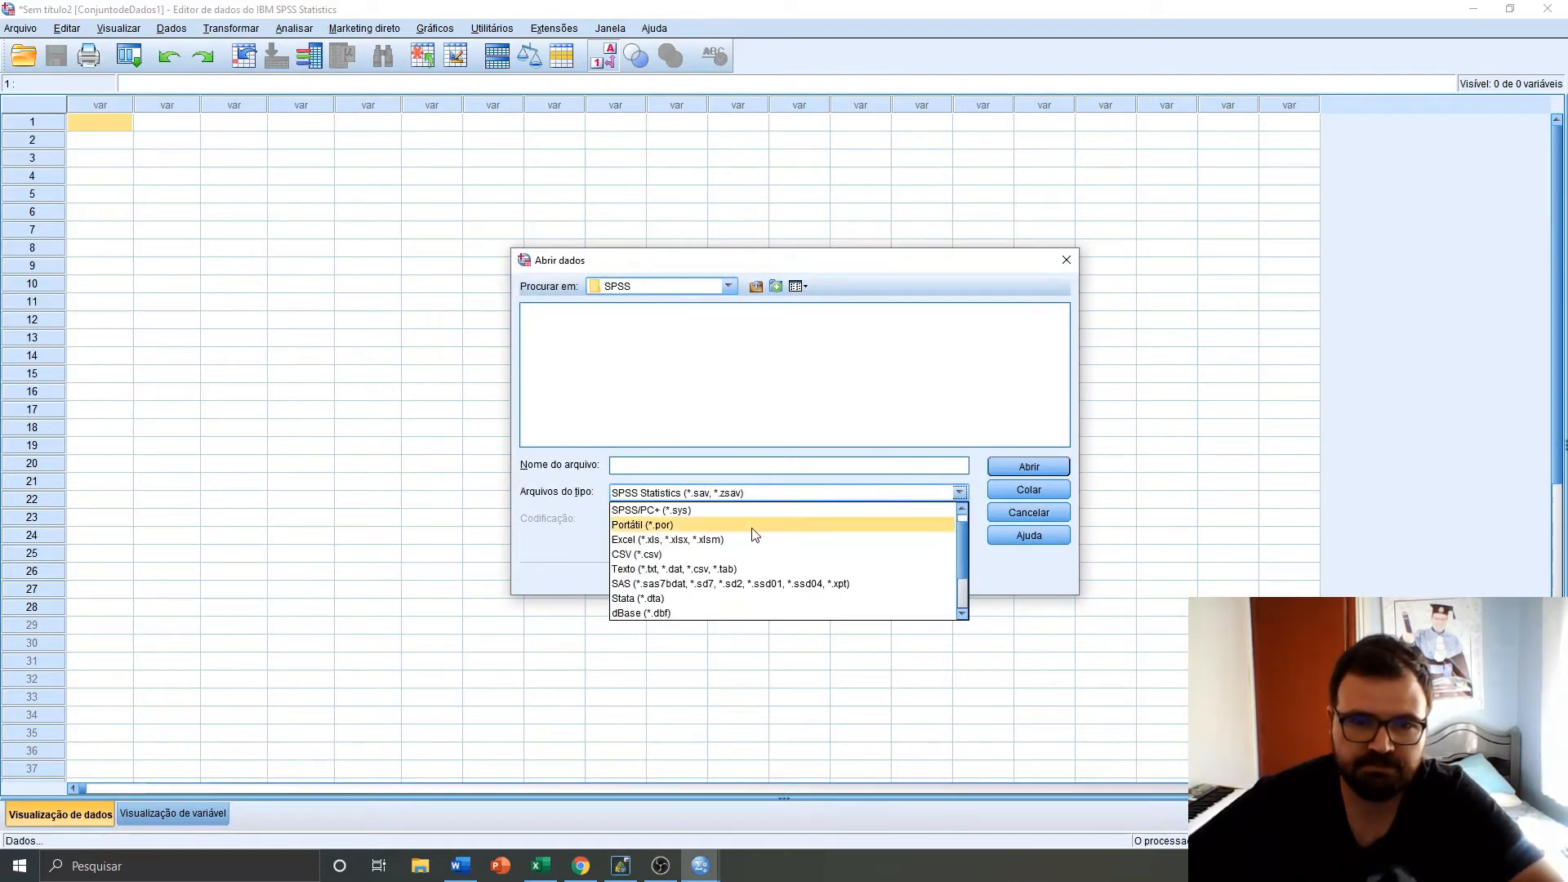
{"action": "left_click", "coordinate": [733, 539]}
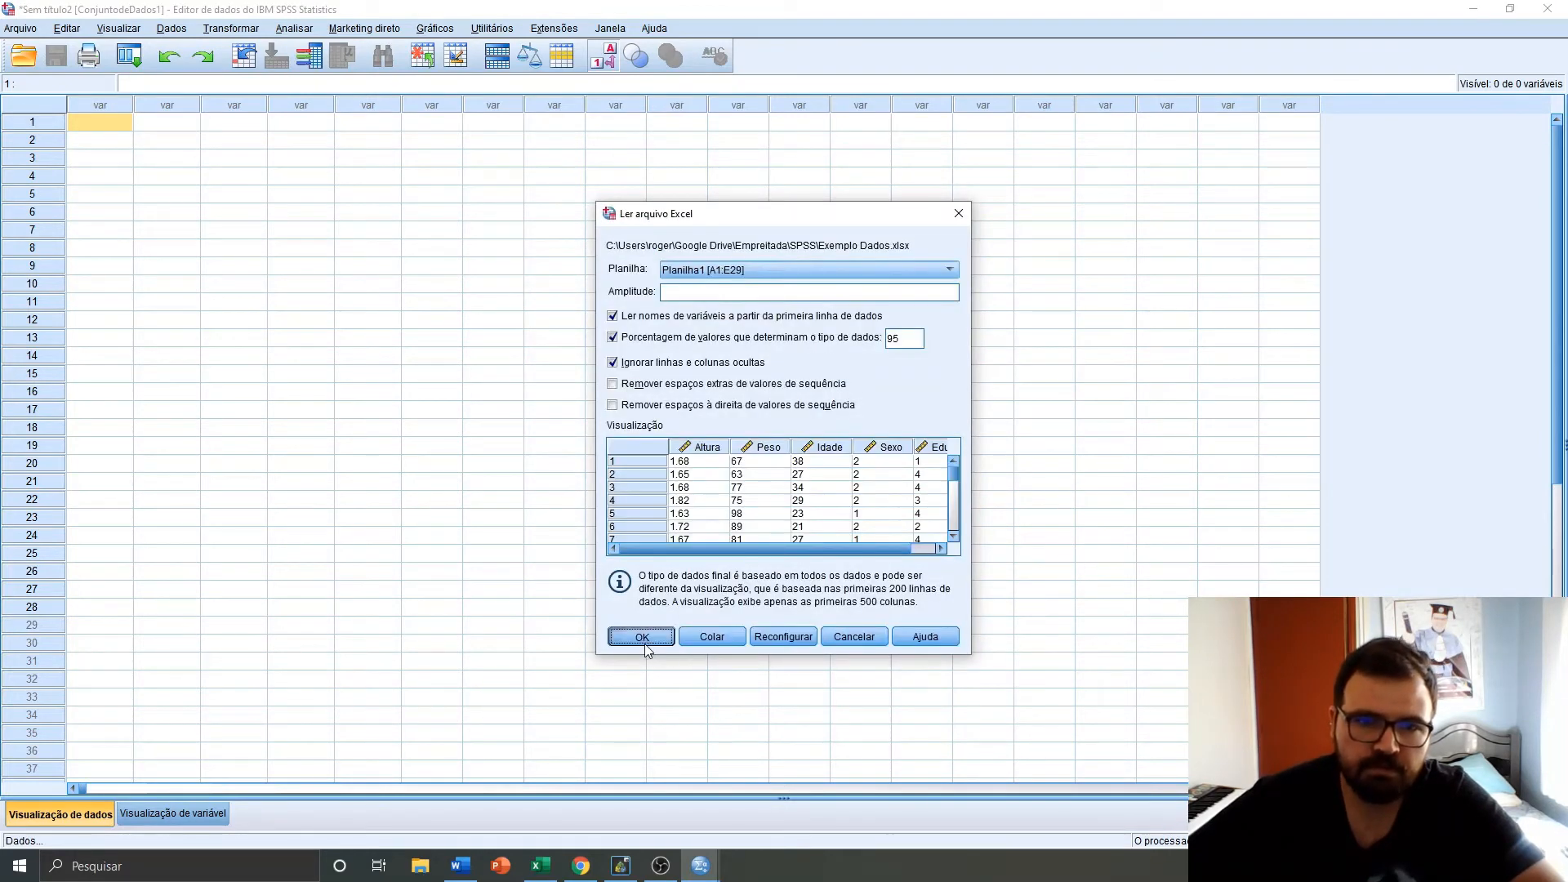
{"action": "left_click", "coordinate": [644, 642]}
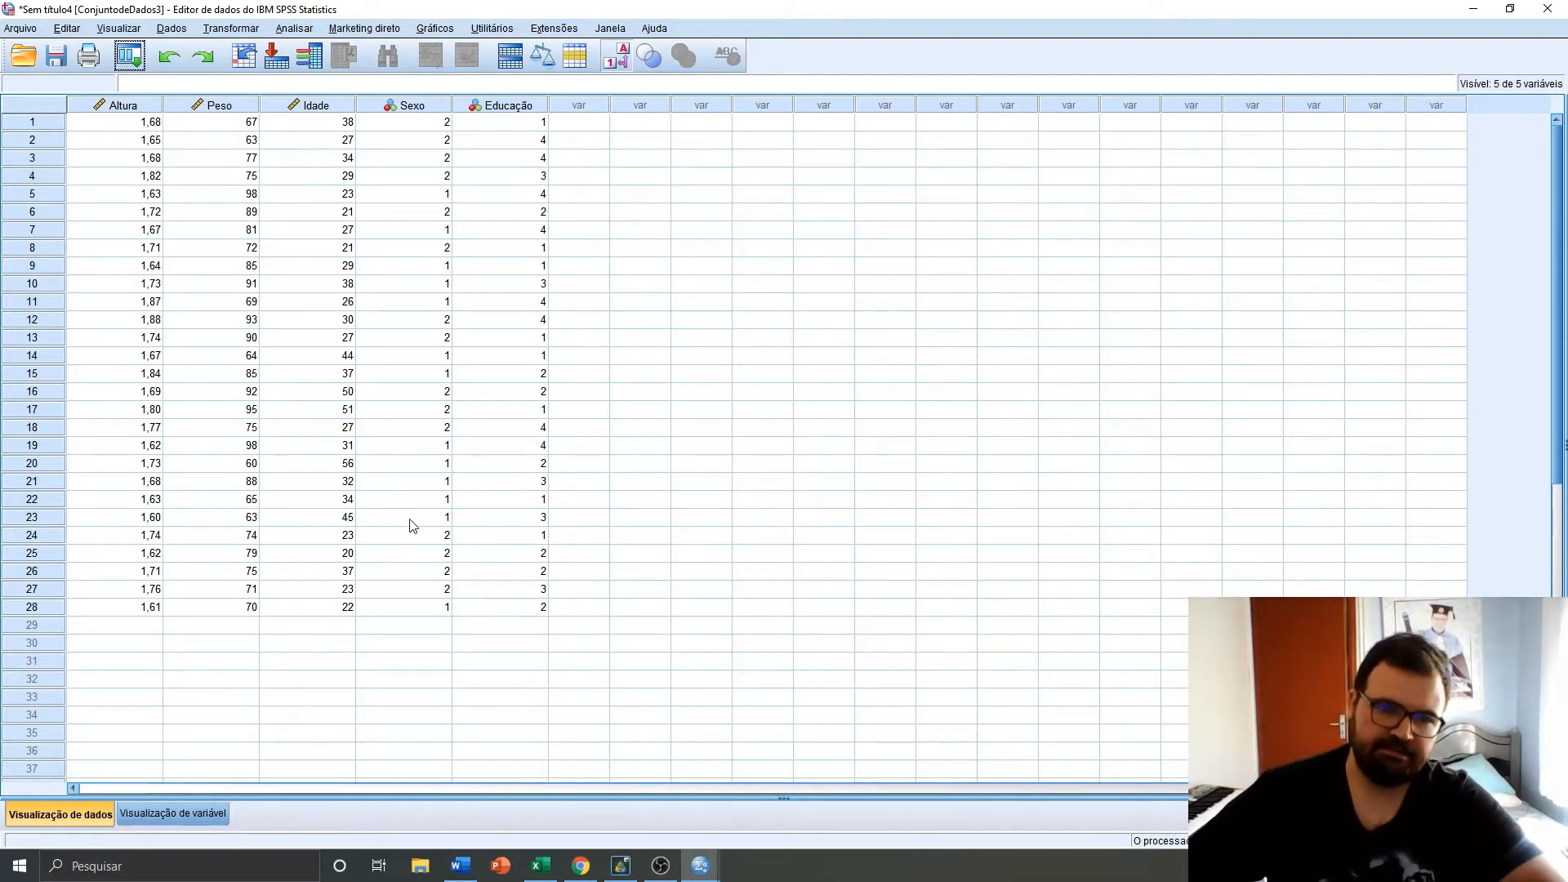
Switch to the variable view and open the value settings for the Sexo variable
{"action": "left_click", "coordinate": [199, 819]}
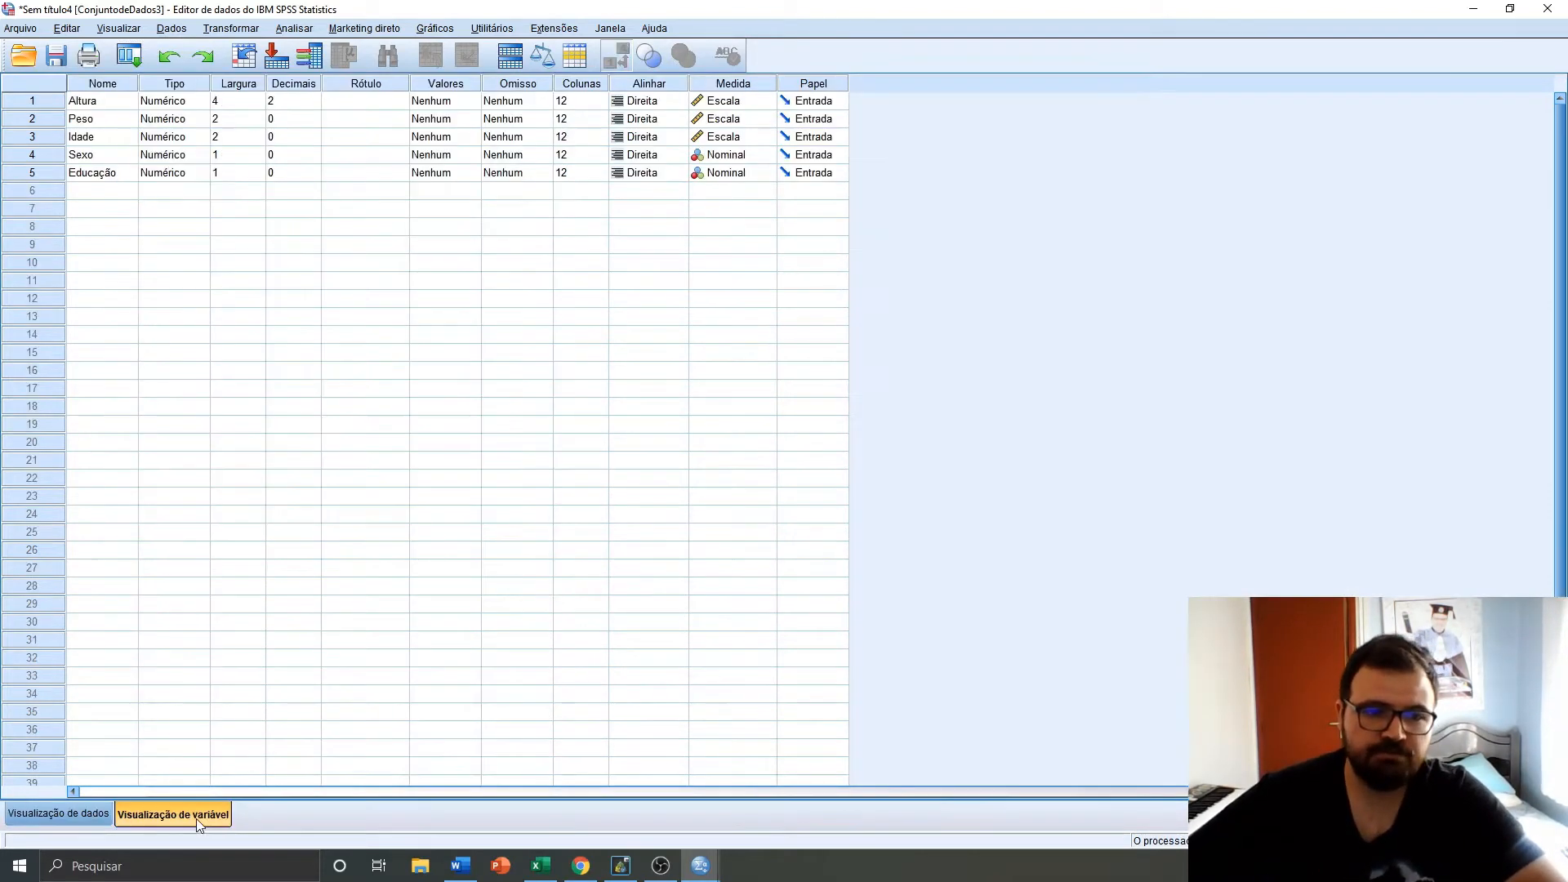
{"action": "left_click", "coordinate": [525, 157]}
{"action": "left_click", "coordinate": [466, 157]}
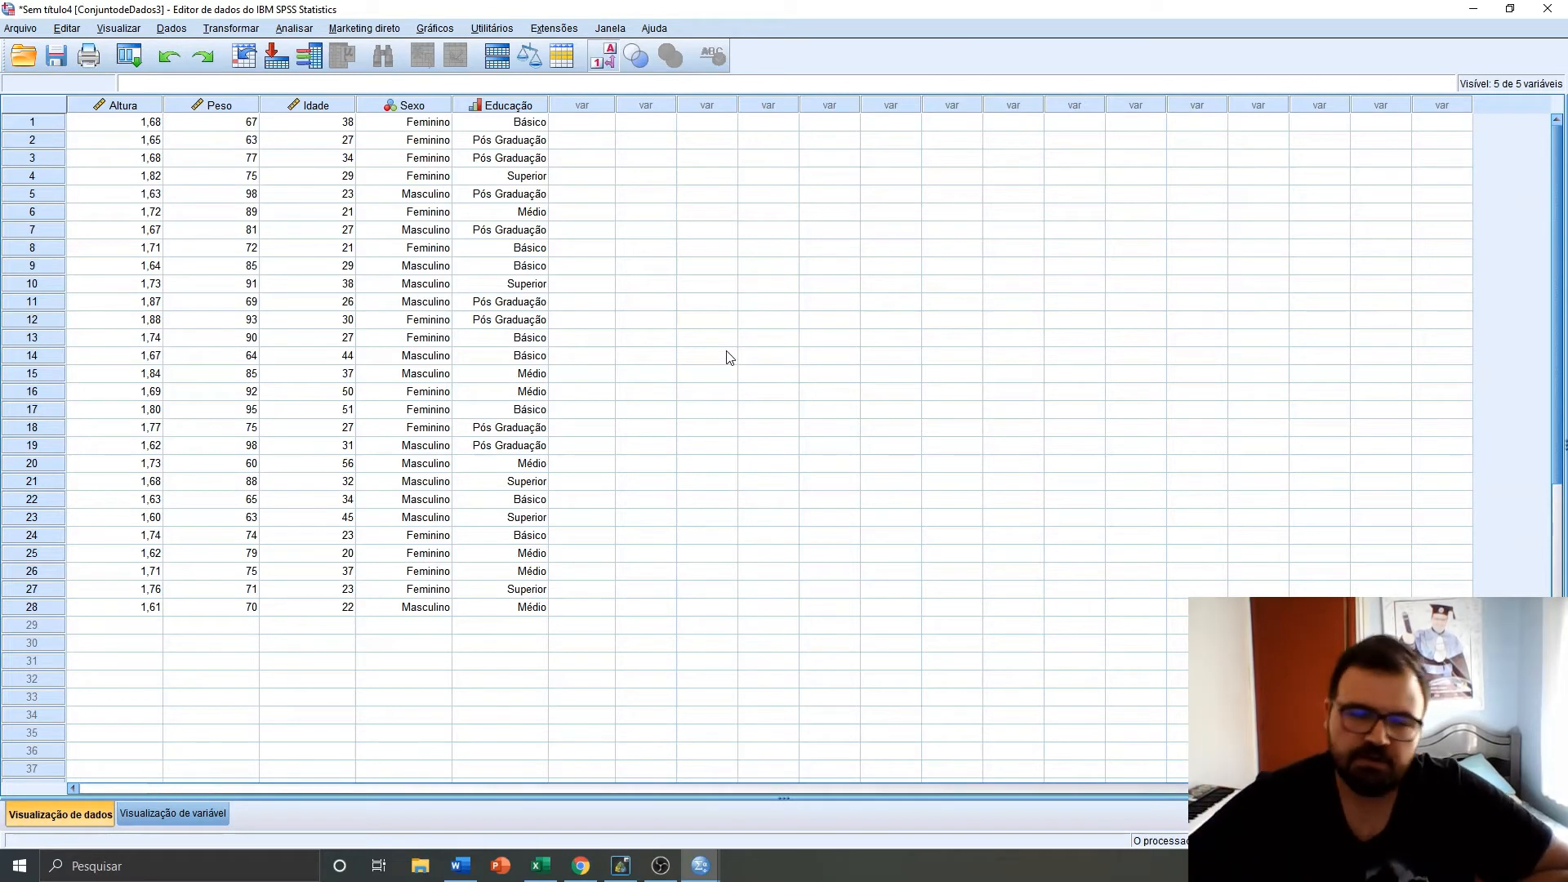
Open the Frequências analysis and add Altura, Peso, Idade, Sexo and Educação to the variables list
{"action": "left_click", "coordinate": [437, 29]}
{"action": "mouse_move", "coordinate": [372, 18]}
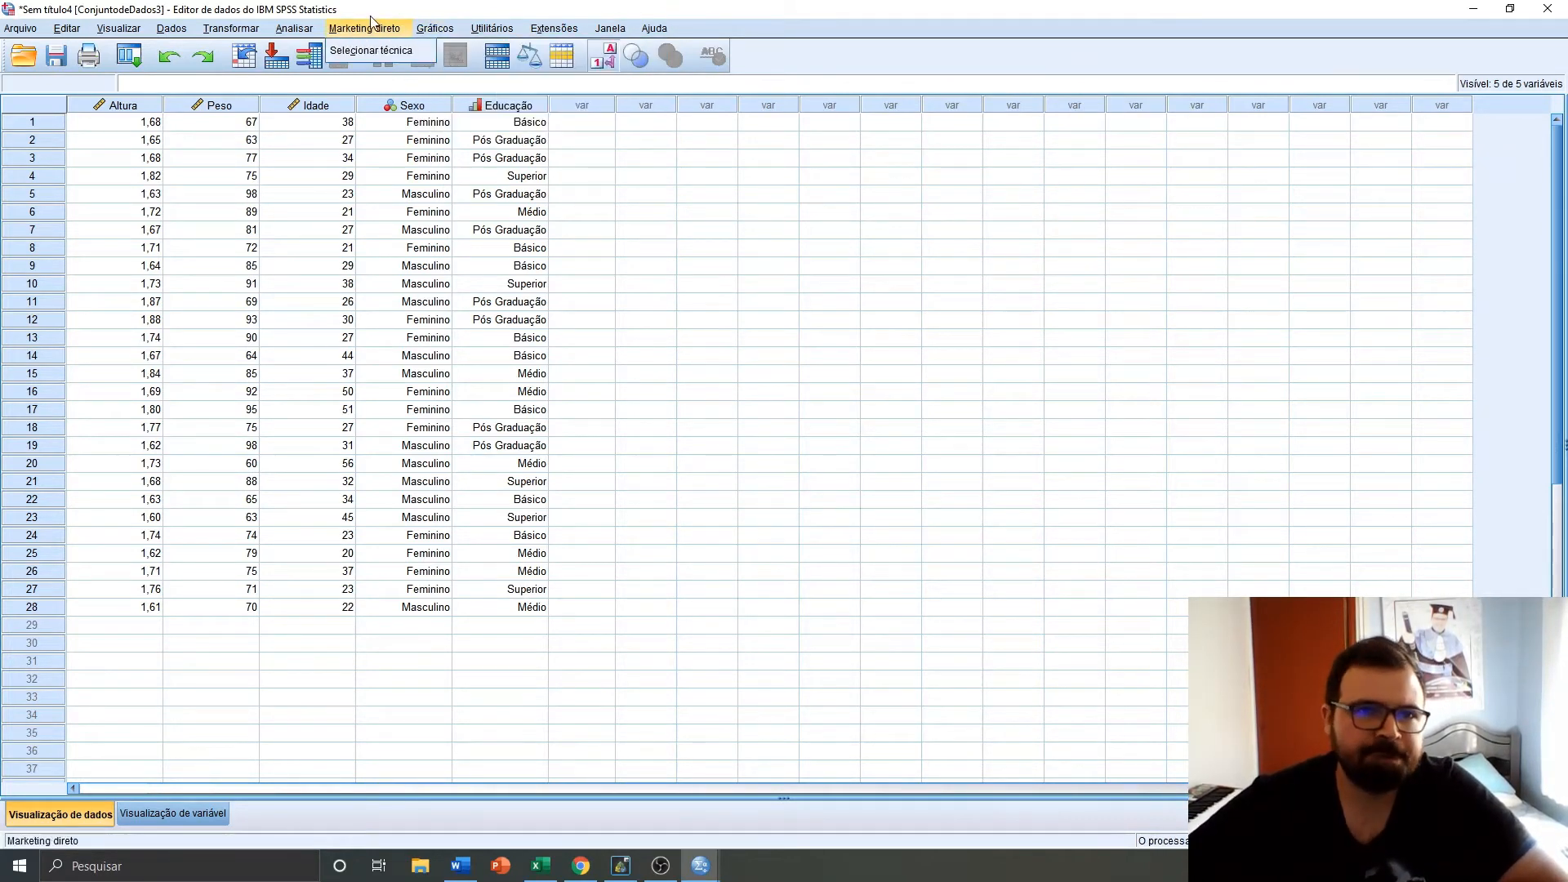
{"action": "mouse_move", "coordinate": [297, 31]}
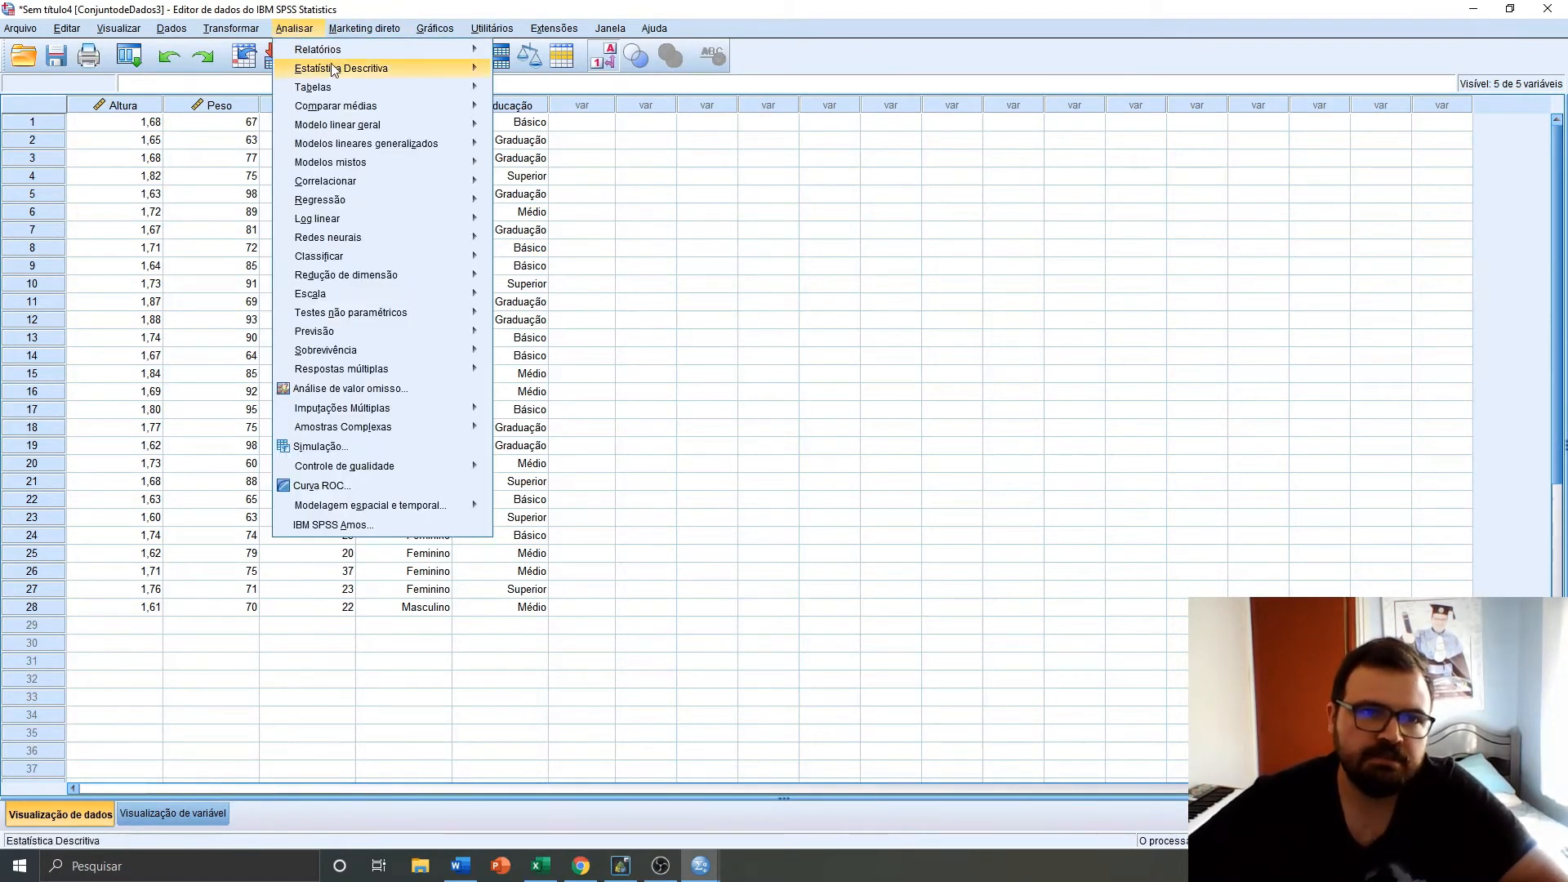
{"action": "mouse_move", "coordinate": [335, 75]}
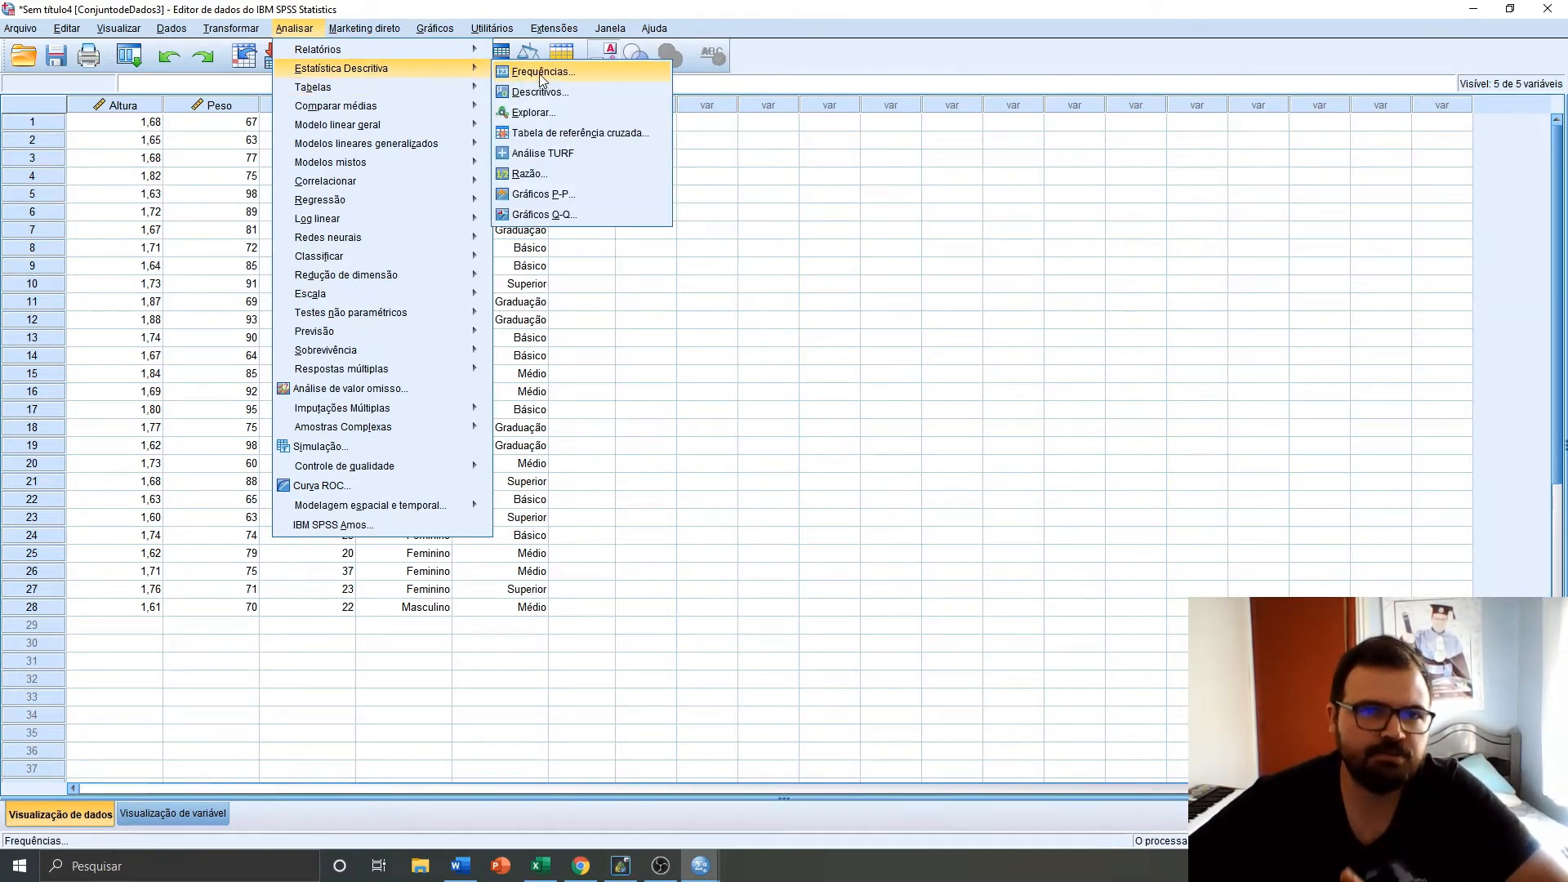
{"action": "left_click", "coordinate": [539, 73]}
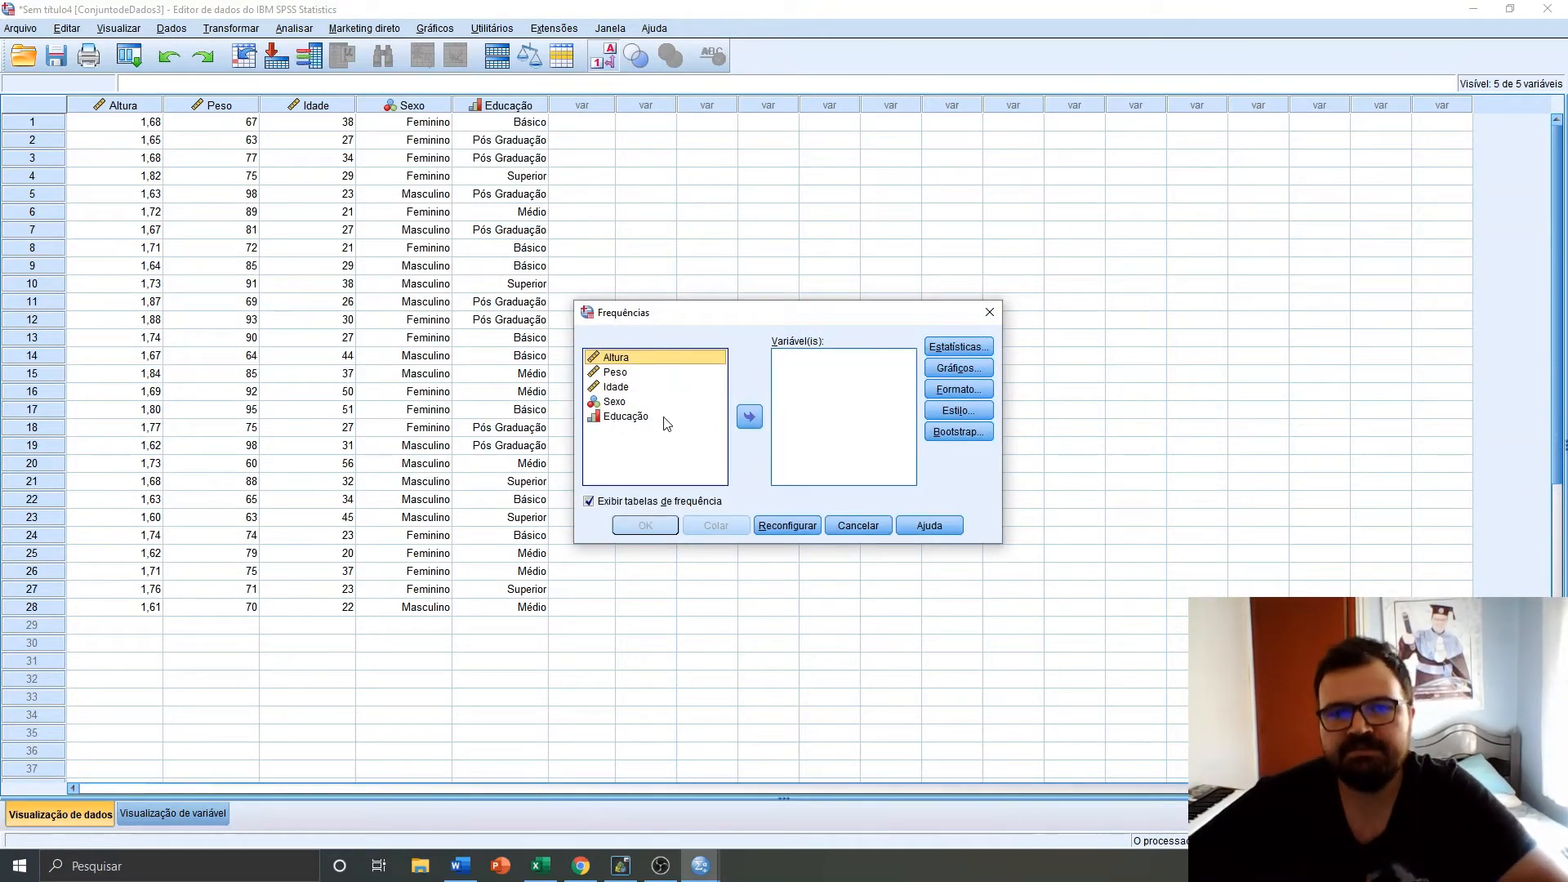
{"action": "left_click", "coordinate": [622, 417], "text": "shift"}
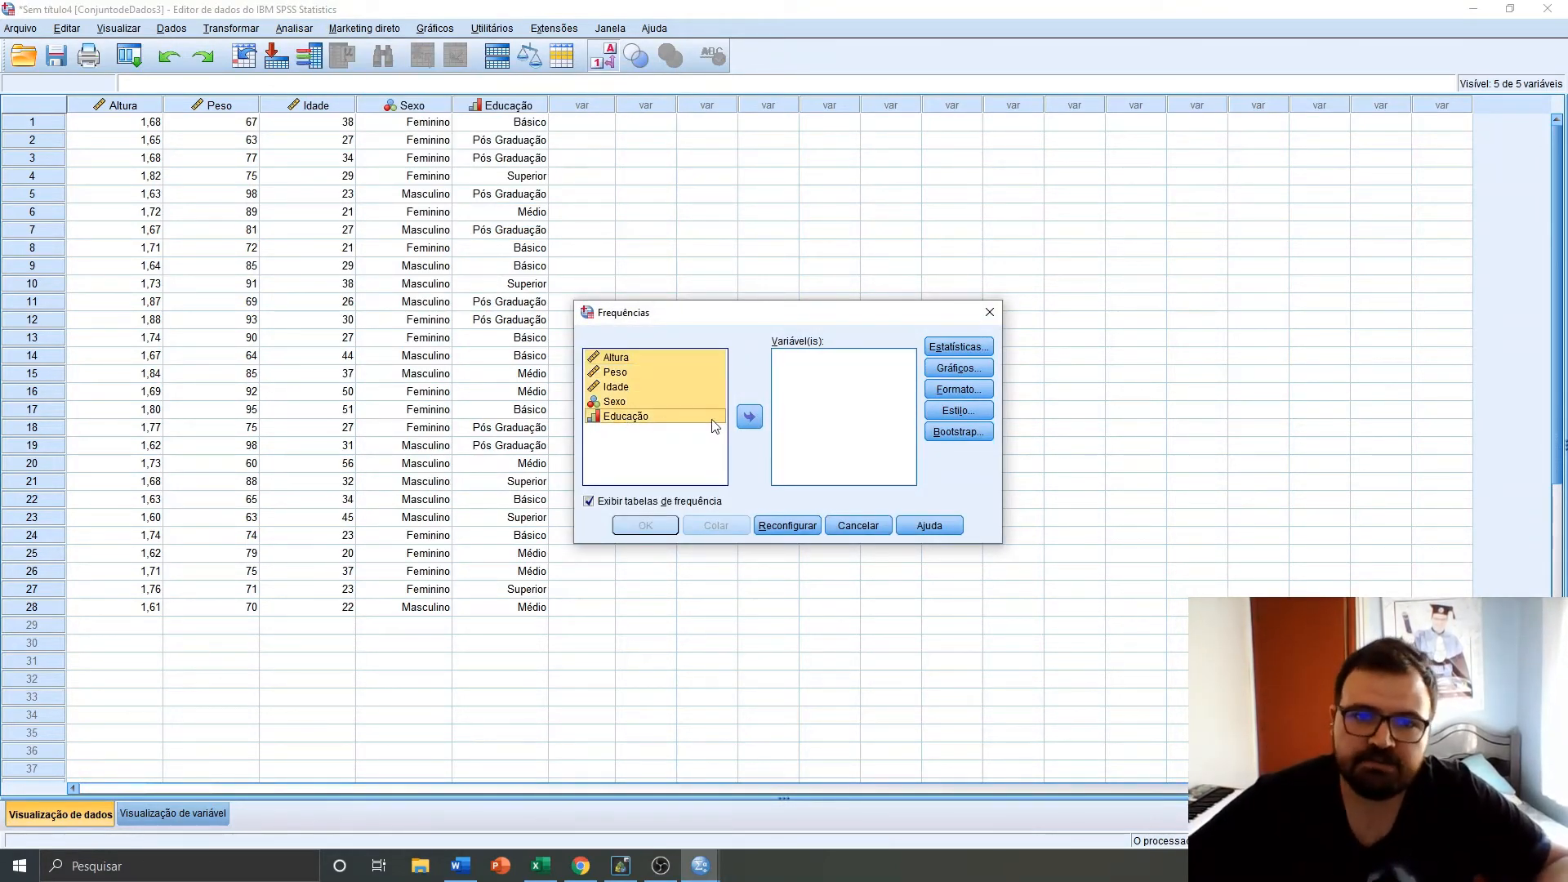
{"action": "left_click", "coordinate": [751, 419]}
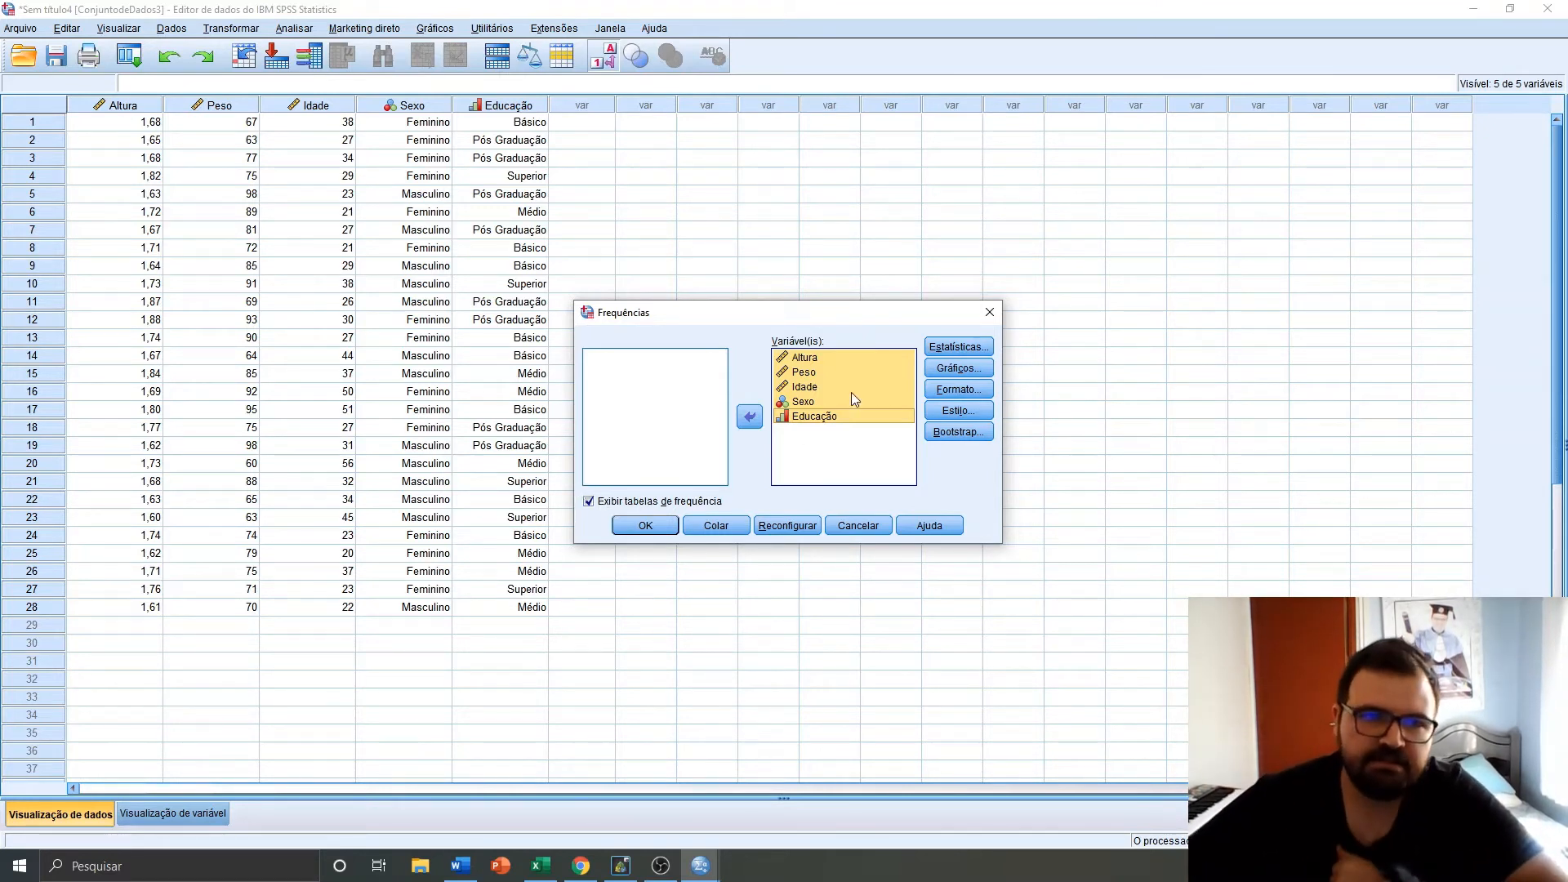
Request mean, median, mode, standard deviation, variance, minimum and maximum as frequency statistics
{"action": "left_click", "coordinate": [978, 347]}
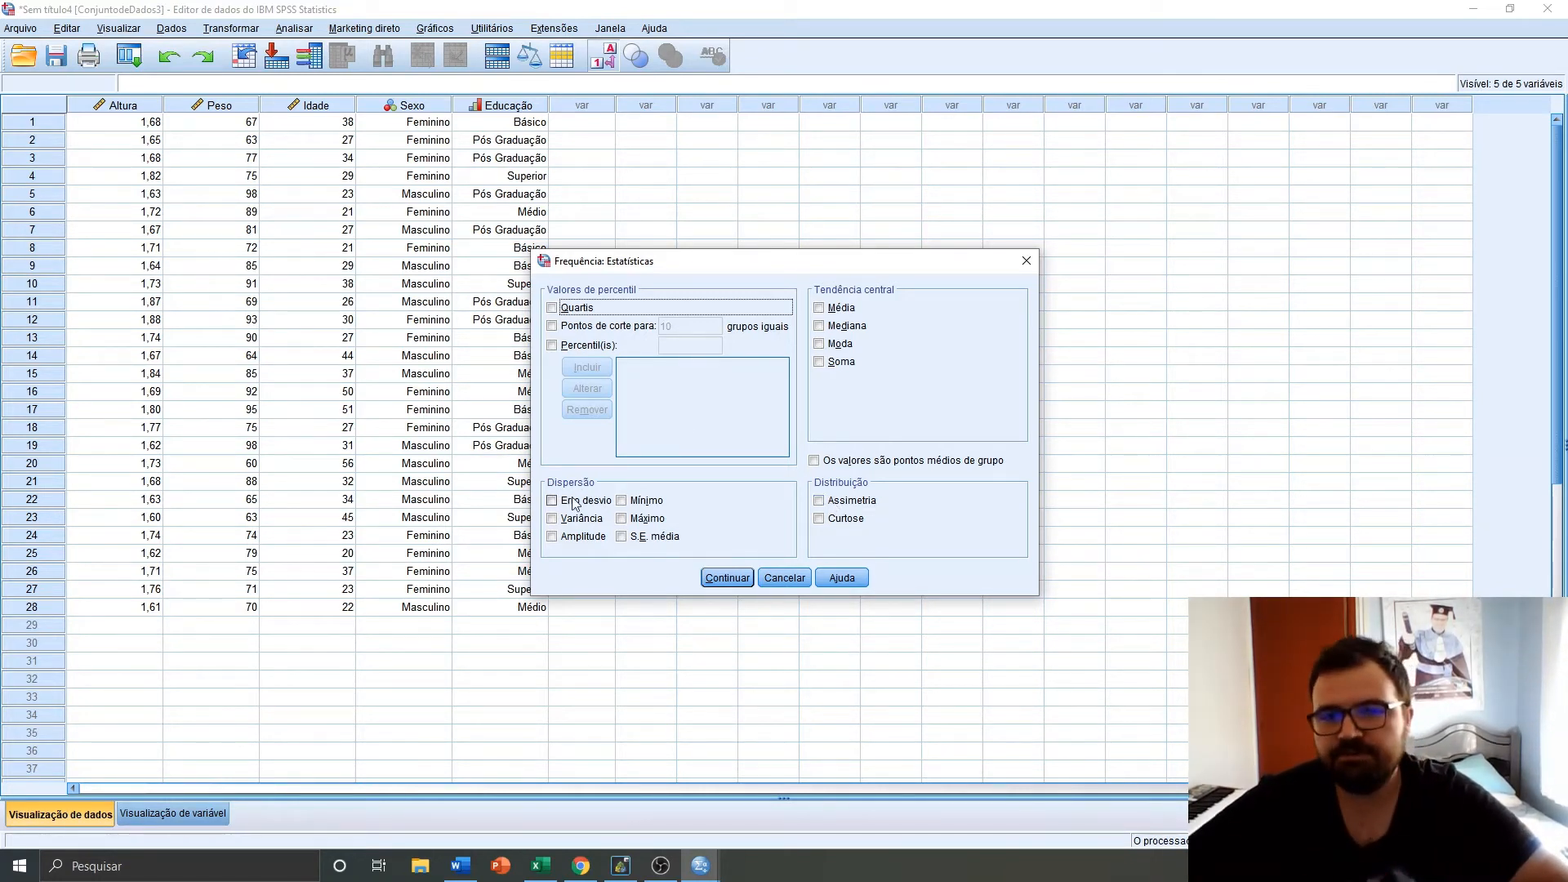
{"action": "left_click", "coordinate": [823, 310]}
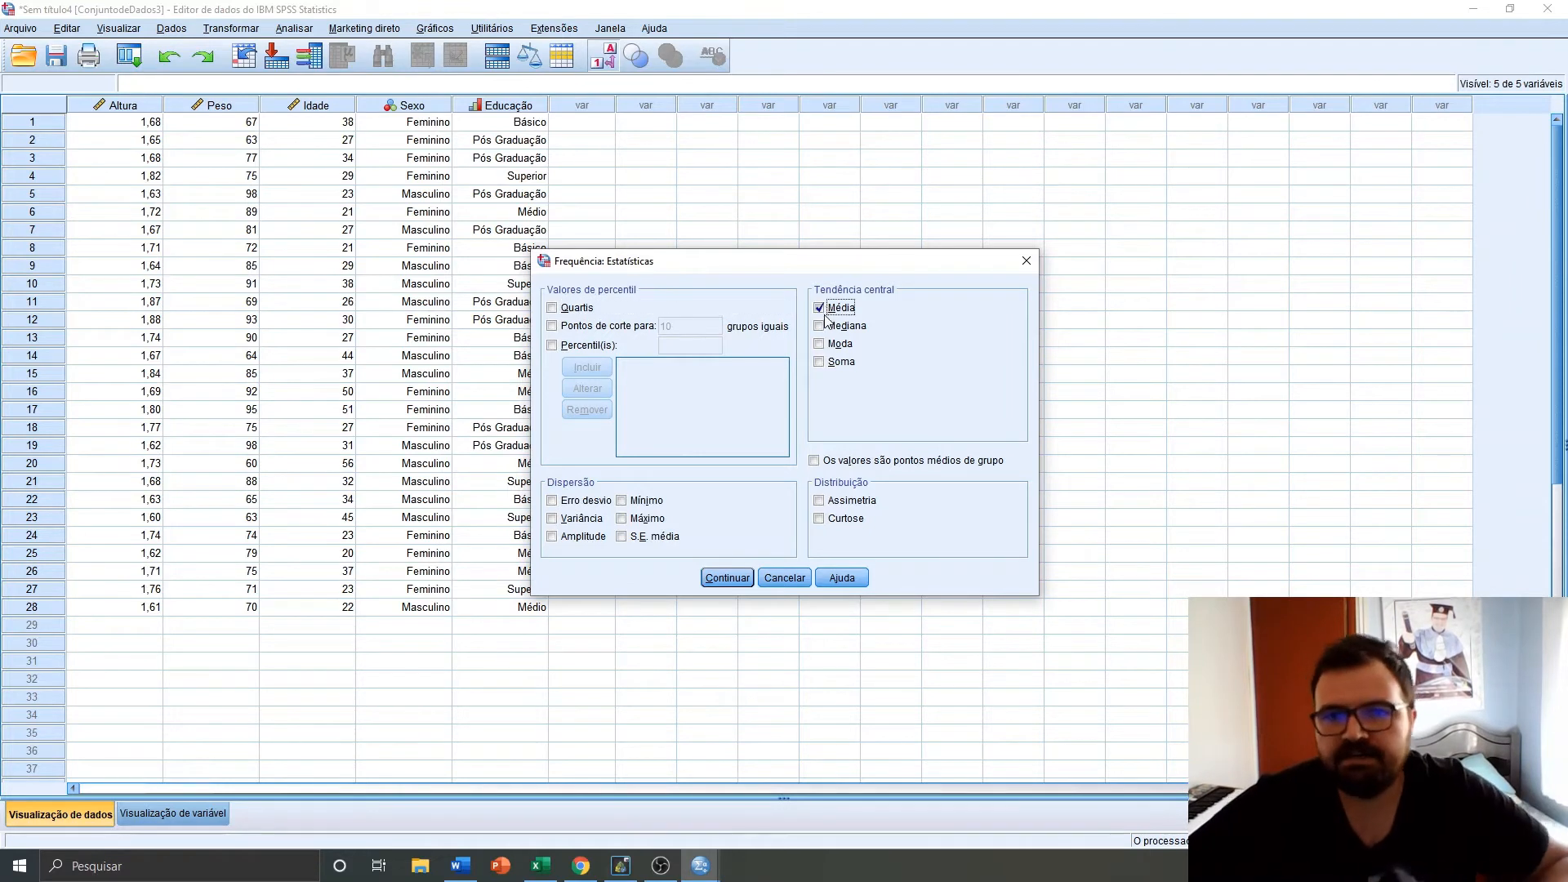
{"action": "left_click", "coordinate": [829, 327]}
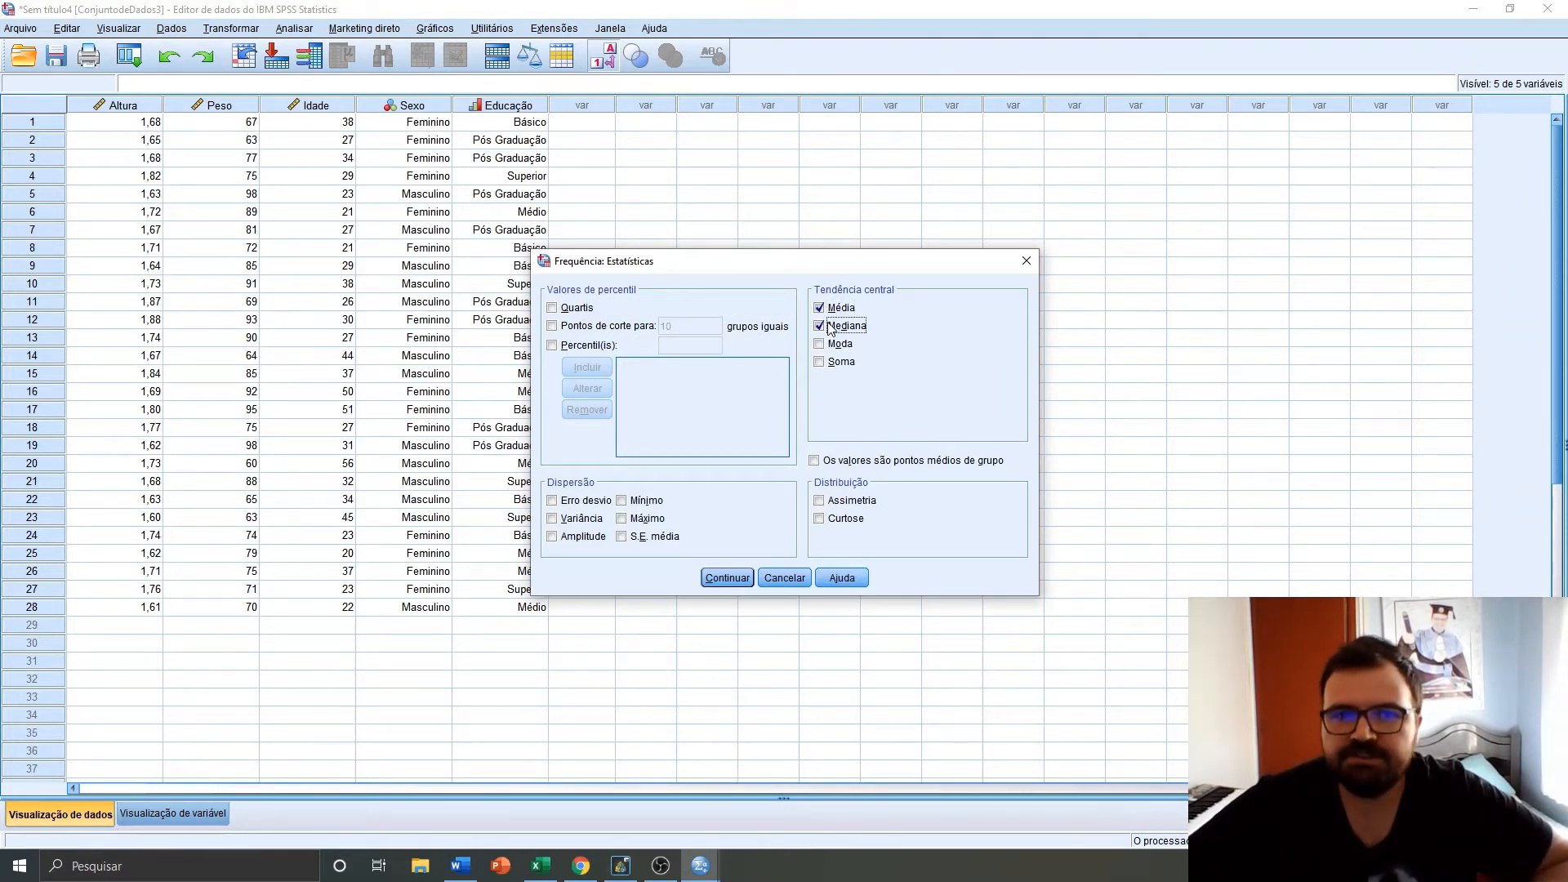
{"action": "left_click", "coordinate": [820, 344]}
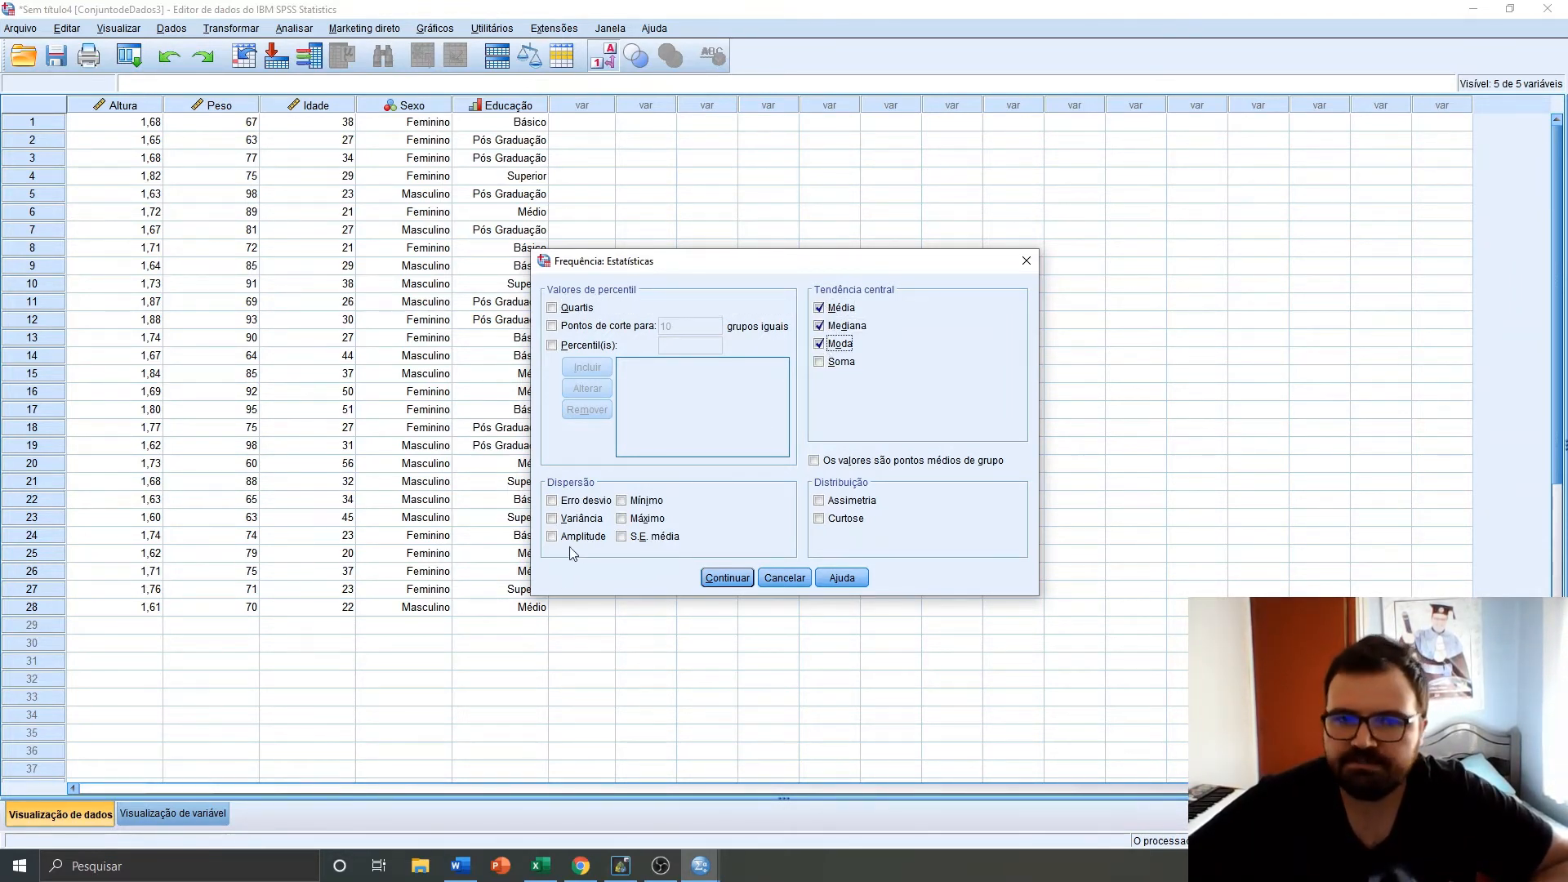
{"action": "left_click", "coordinate": [624, 519]}
{"action": "left_click", "coordinate": [622, 501]}
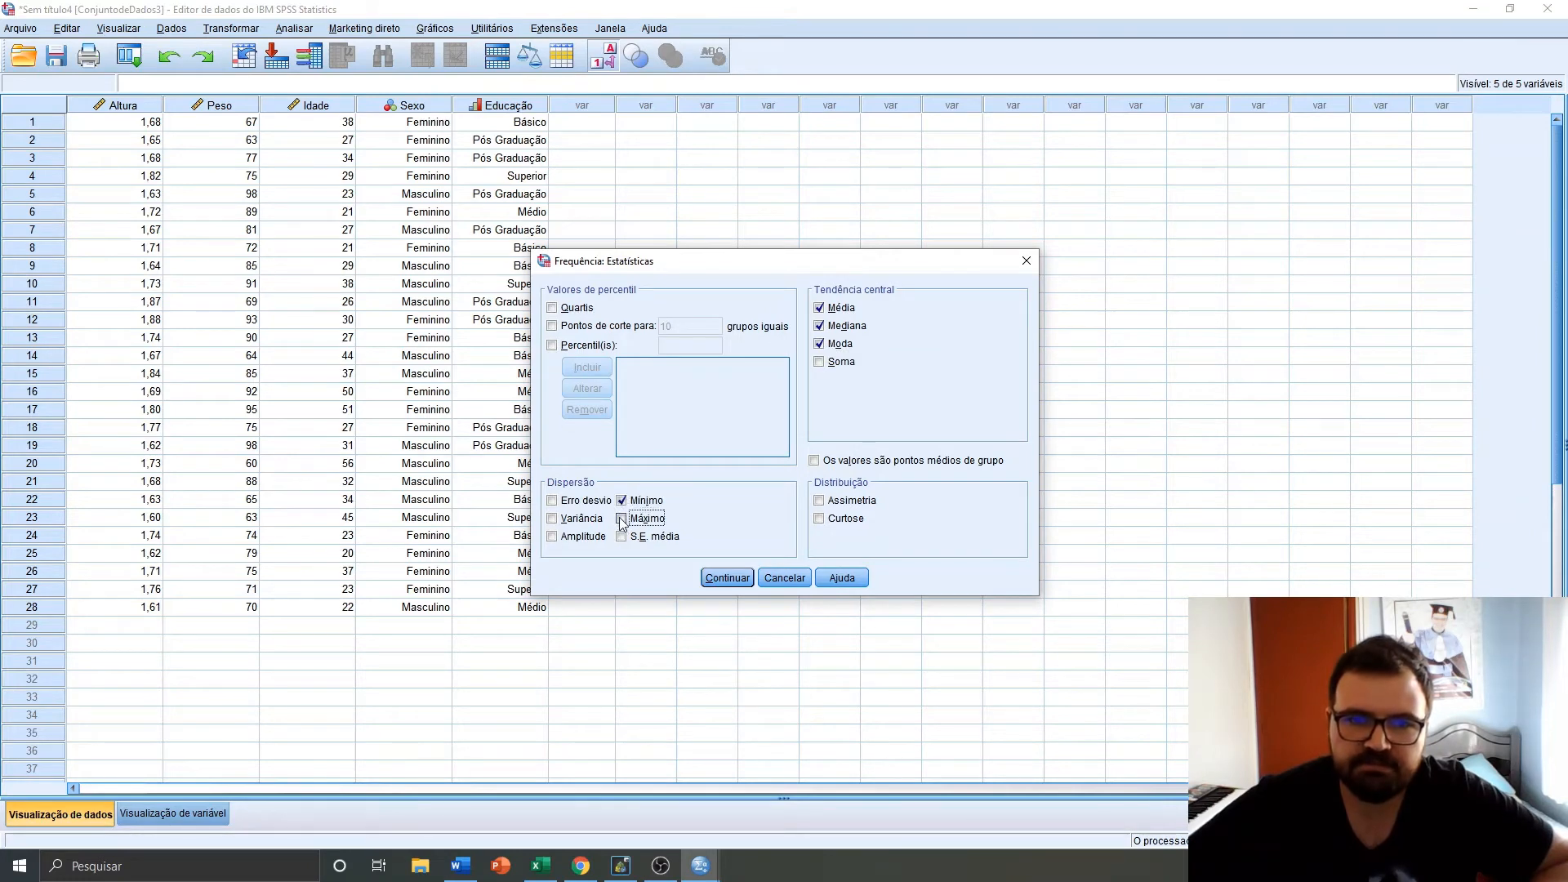
{"action": "left_click", "coordinate": [552, 501]}
{"action": "left_click", "coordinate": [553, 519]}
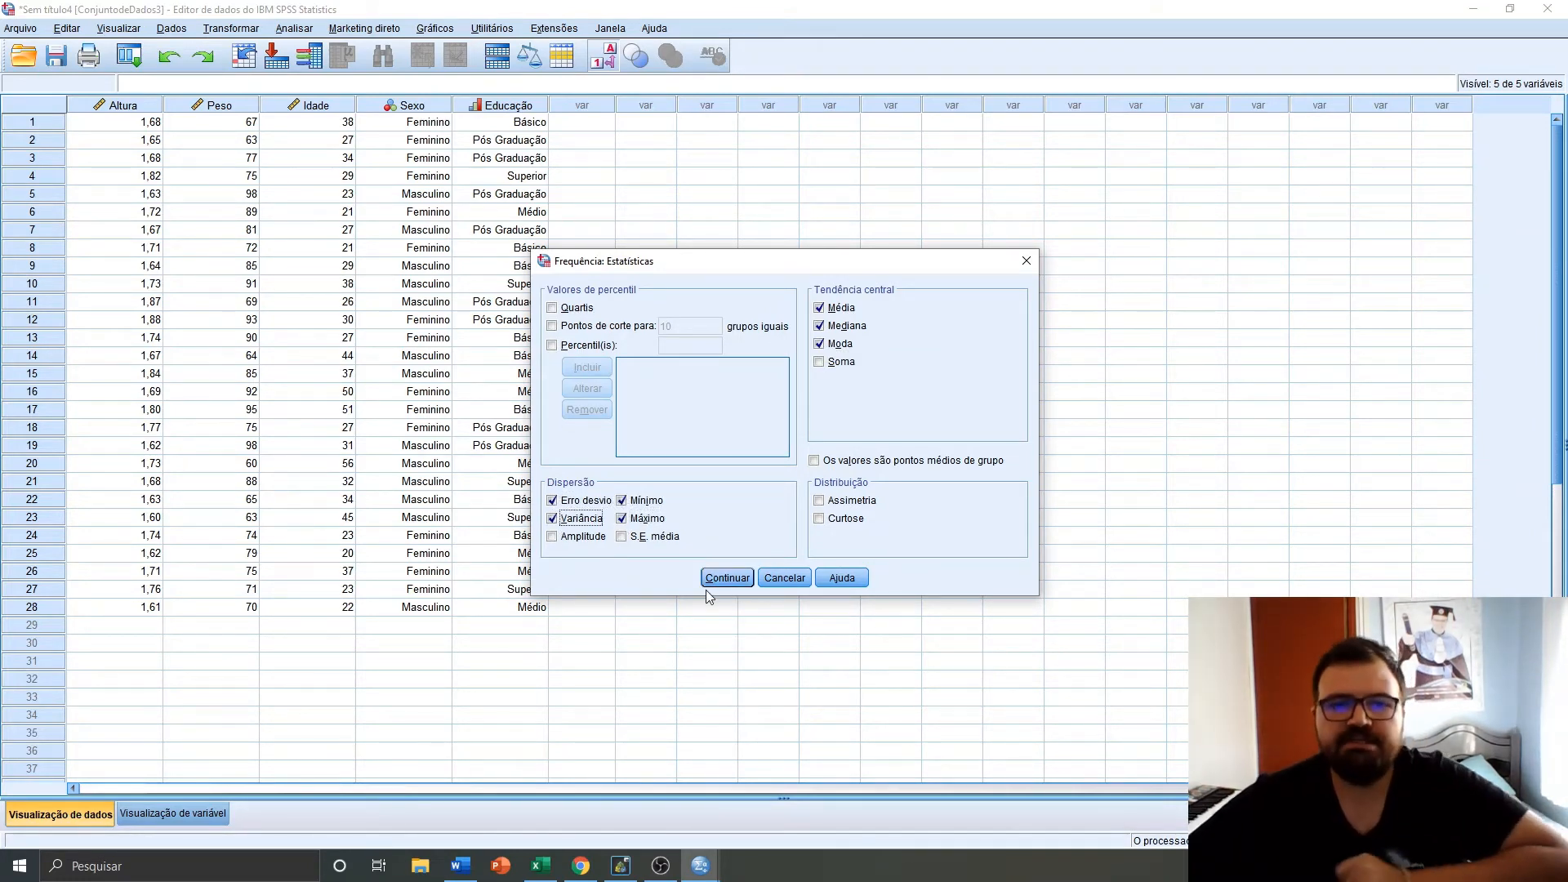
{"action": "left_click", "coordinate": [719, 581]}
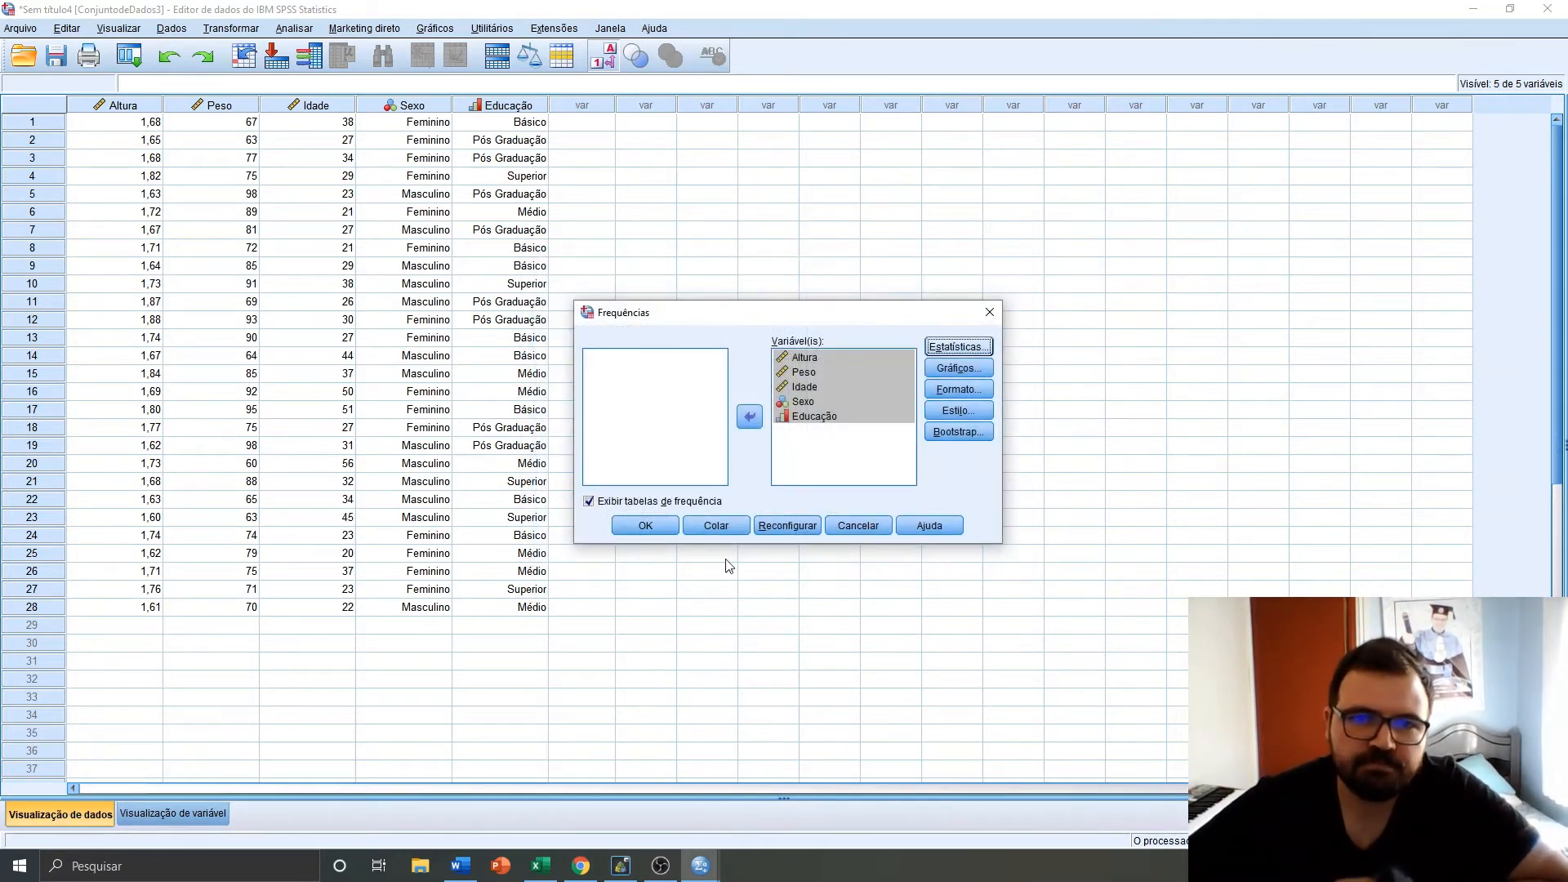
Choose histograms with a normal curve as the chart type and run the frequencies analysis
{"action": "left_click", "coordinate": [958, 368]}
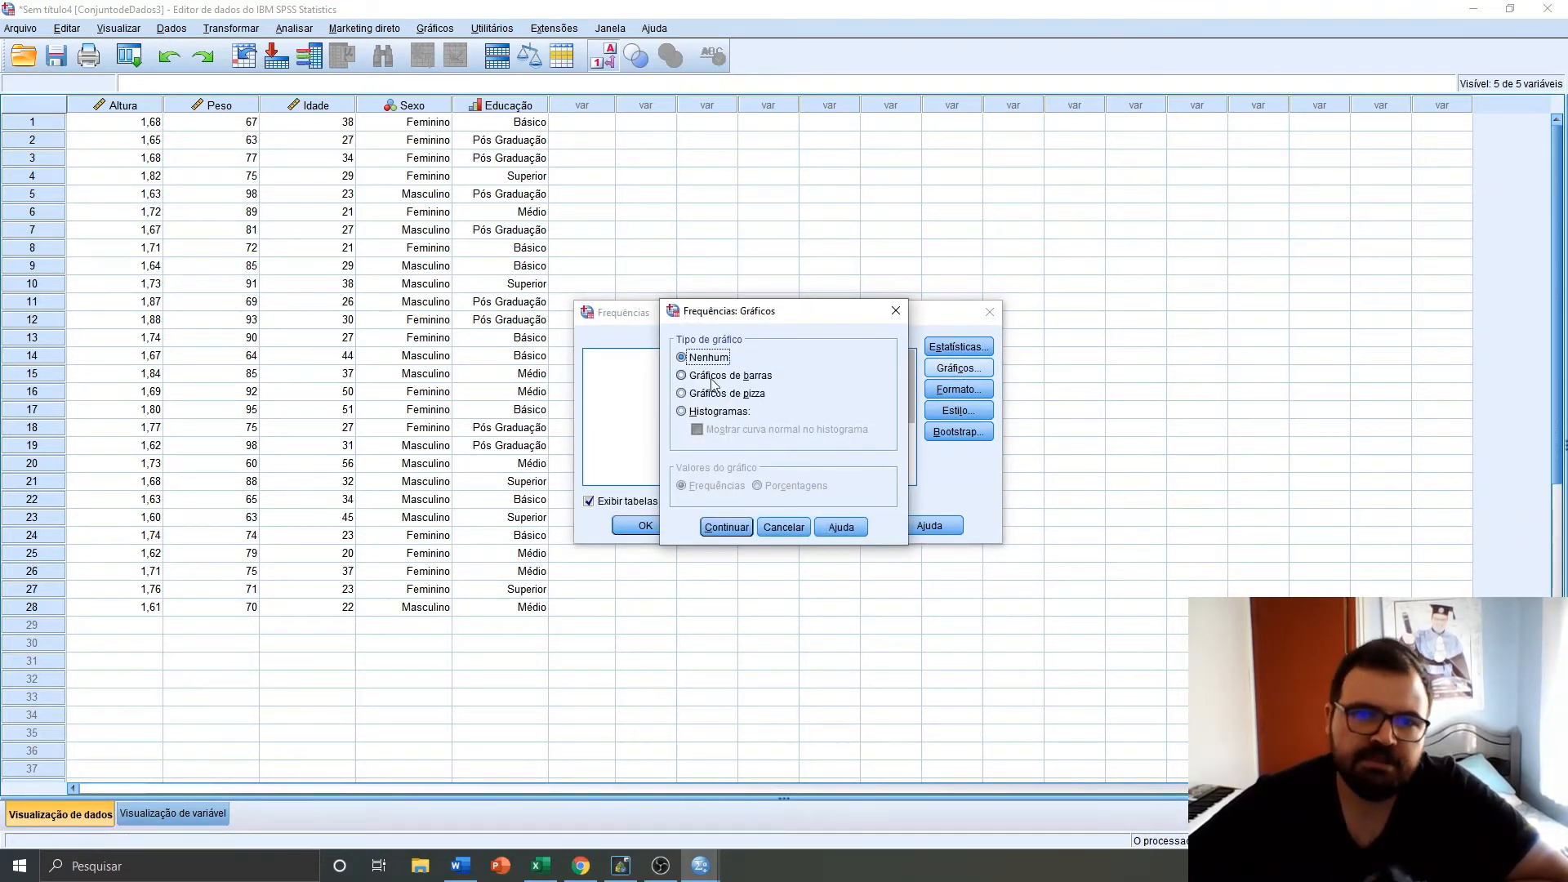
{"action": "left_click", "coordinate": [682, 411]}
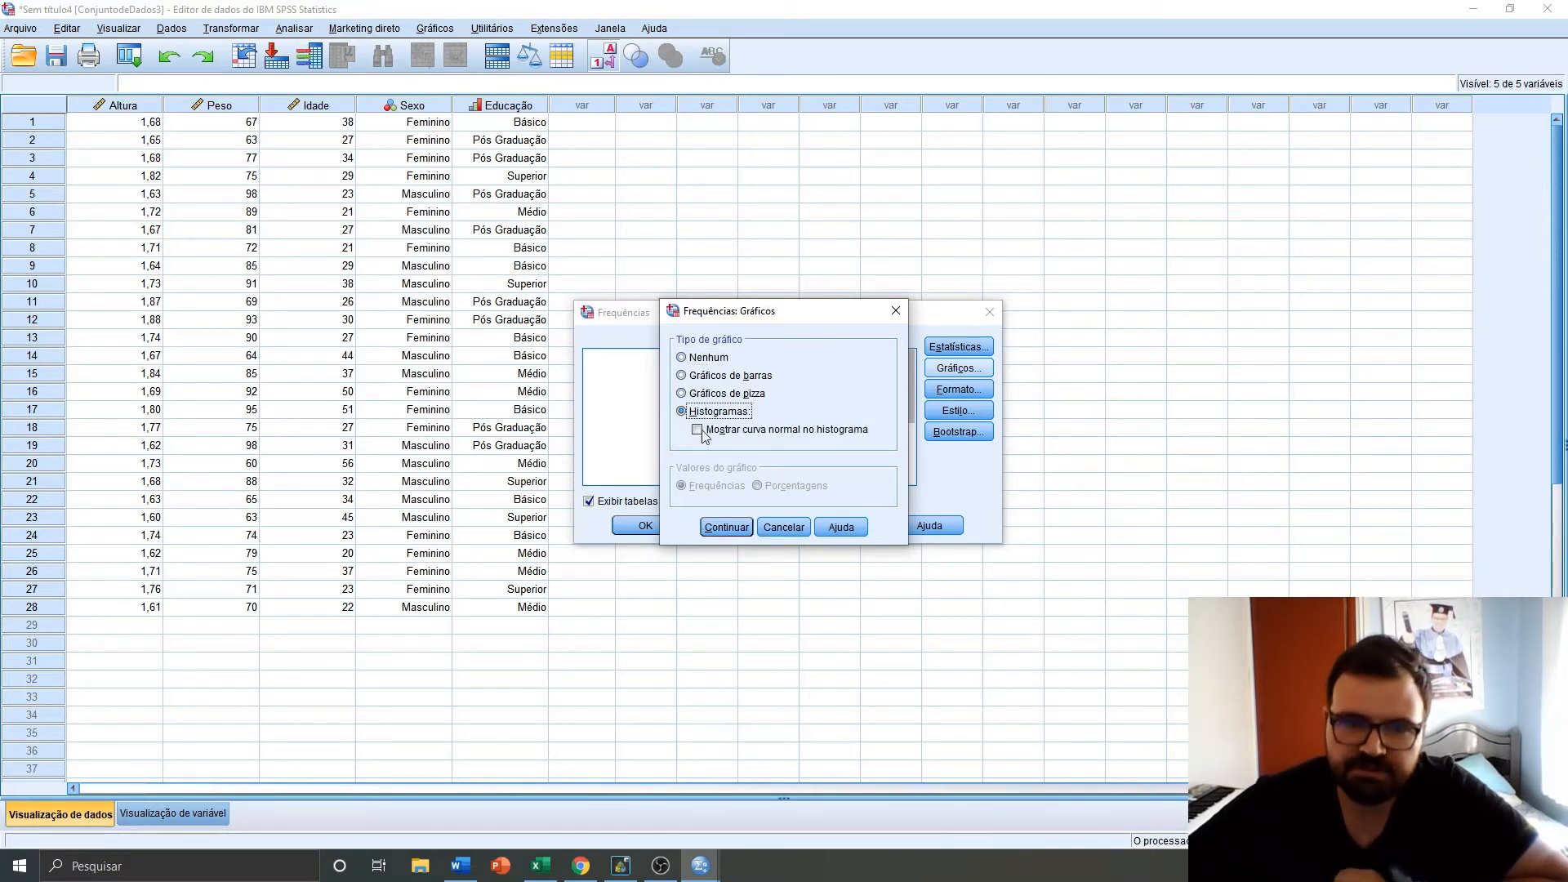
{"action": "left_click", "coordinate": [699, 431]}
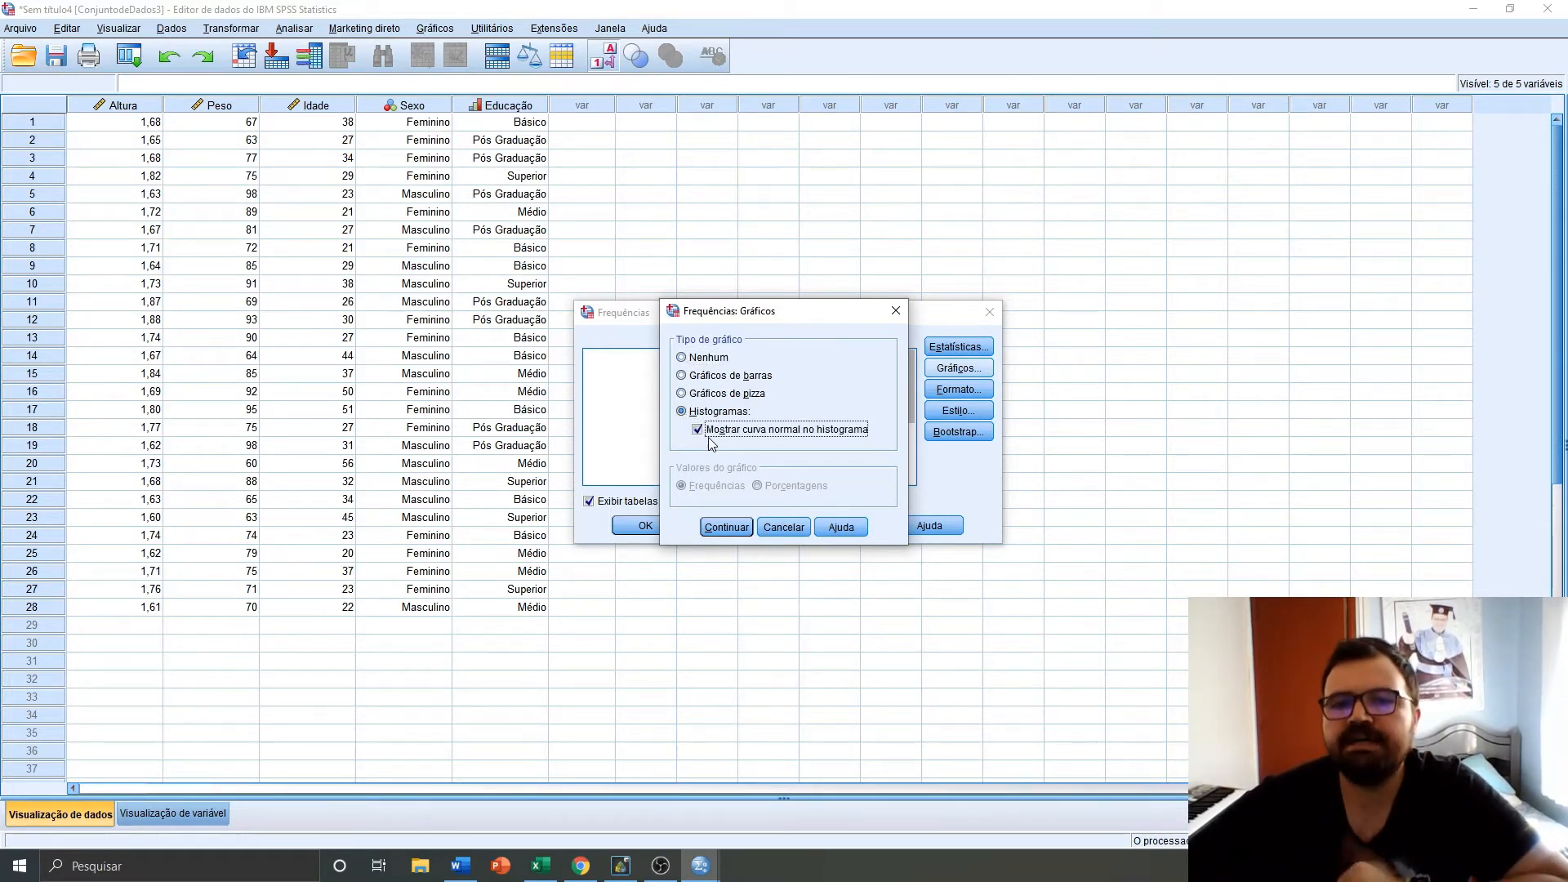
{"action": "left_click", "coordinate": [726, 527]}
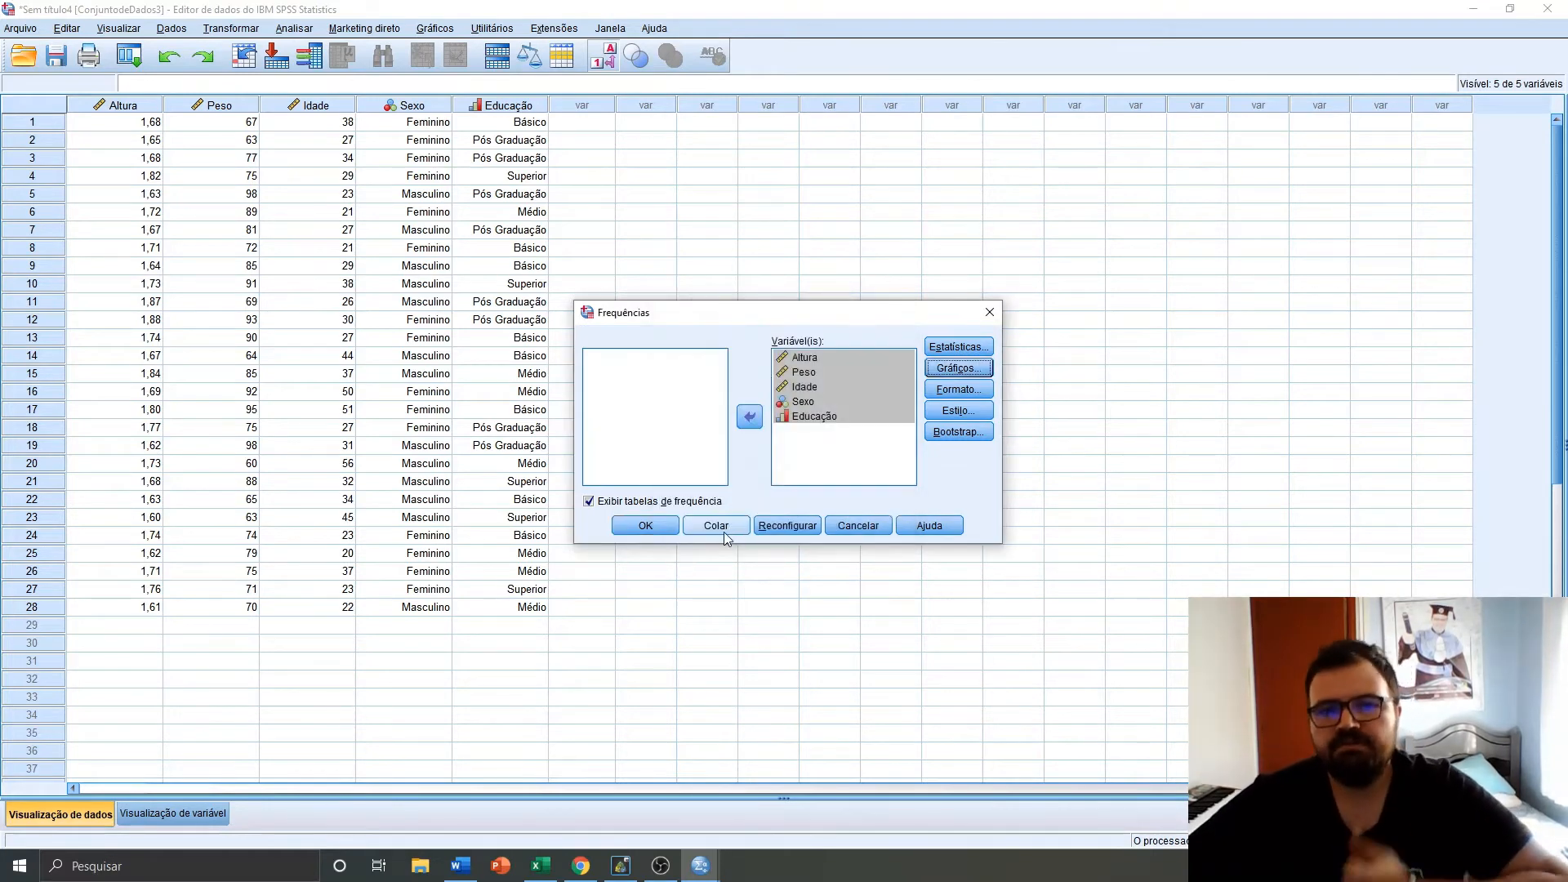
{"action": "left_click", "coordinate": [646, 526]}
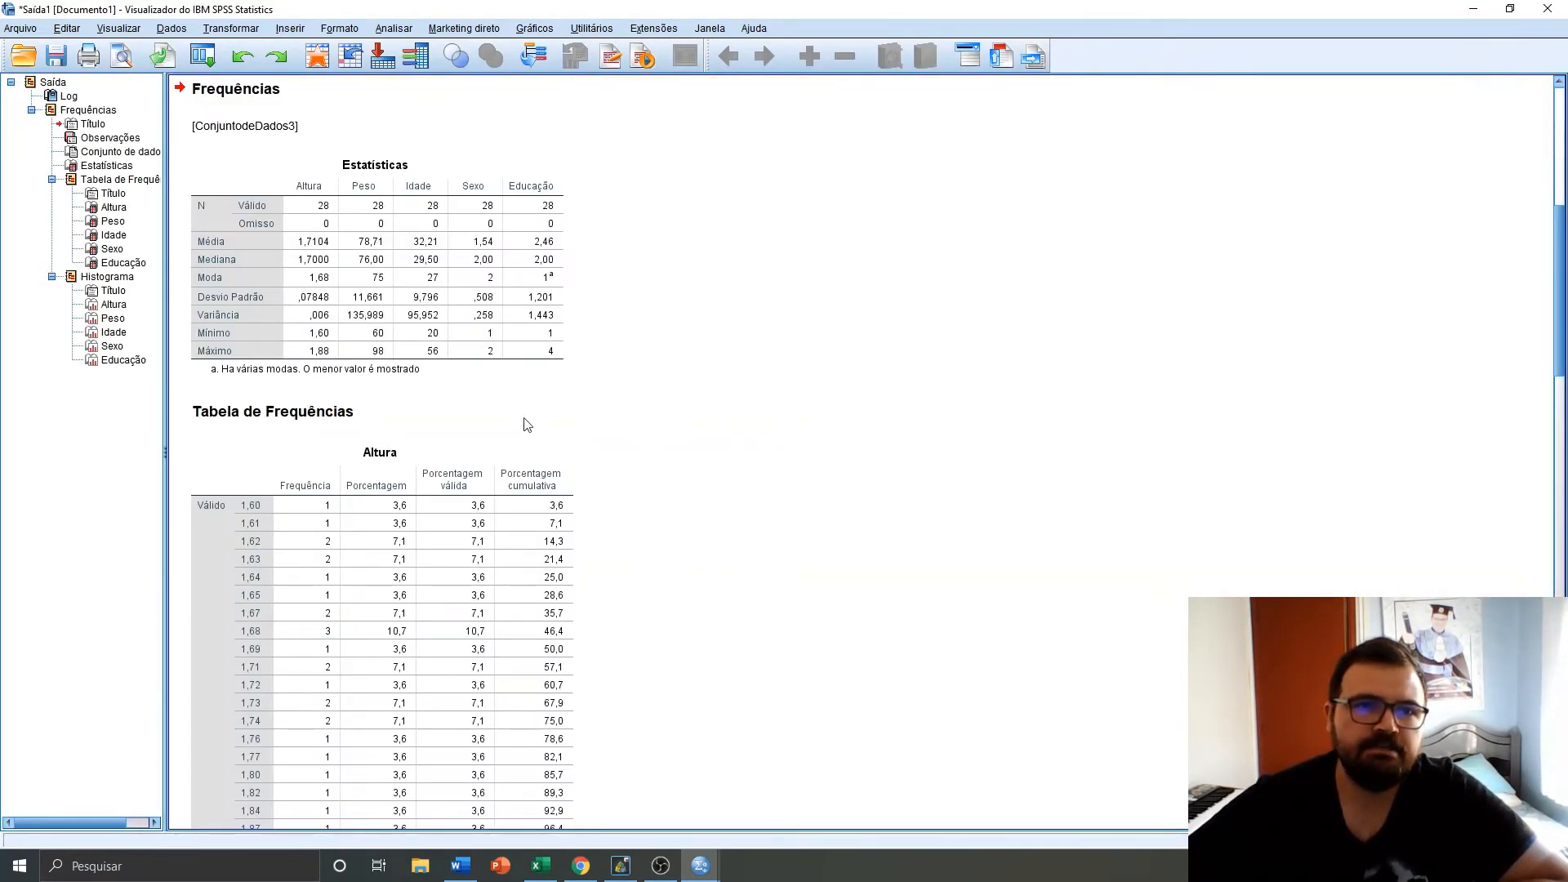
Review the generated syntax and the Estatísticas table in the output viewer
{"action": "scroll", "coordinate": [419, 462], "scroll_direction": "up", "scroll_amount": 5}
{"action": "scroll", "coordinate": [431, 464], "scroll_direction": "up", "scroll_amount": 1}
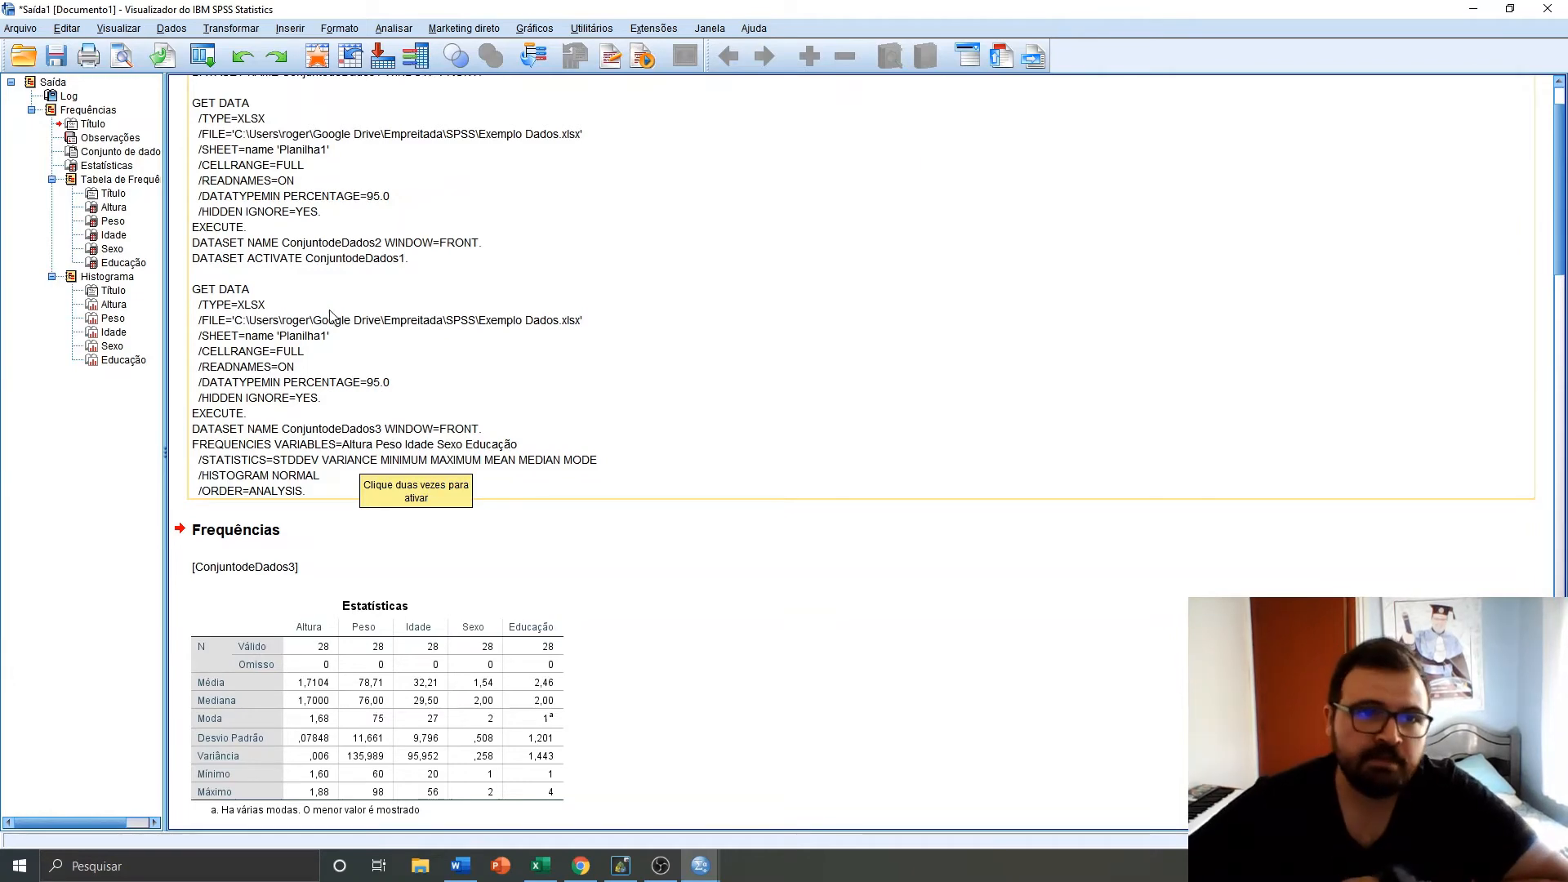
{"action": "scroll", "coordinate": [477, 469], "scroll_direction": "down", "scroll_amount": 2}
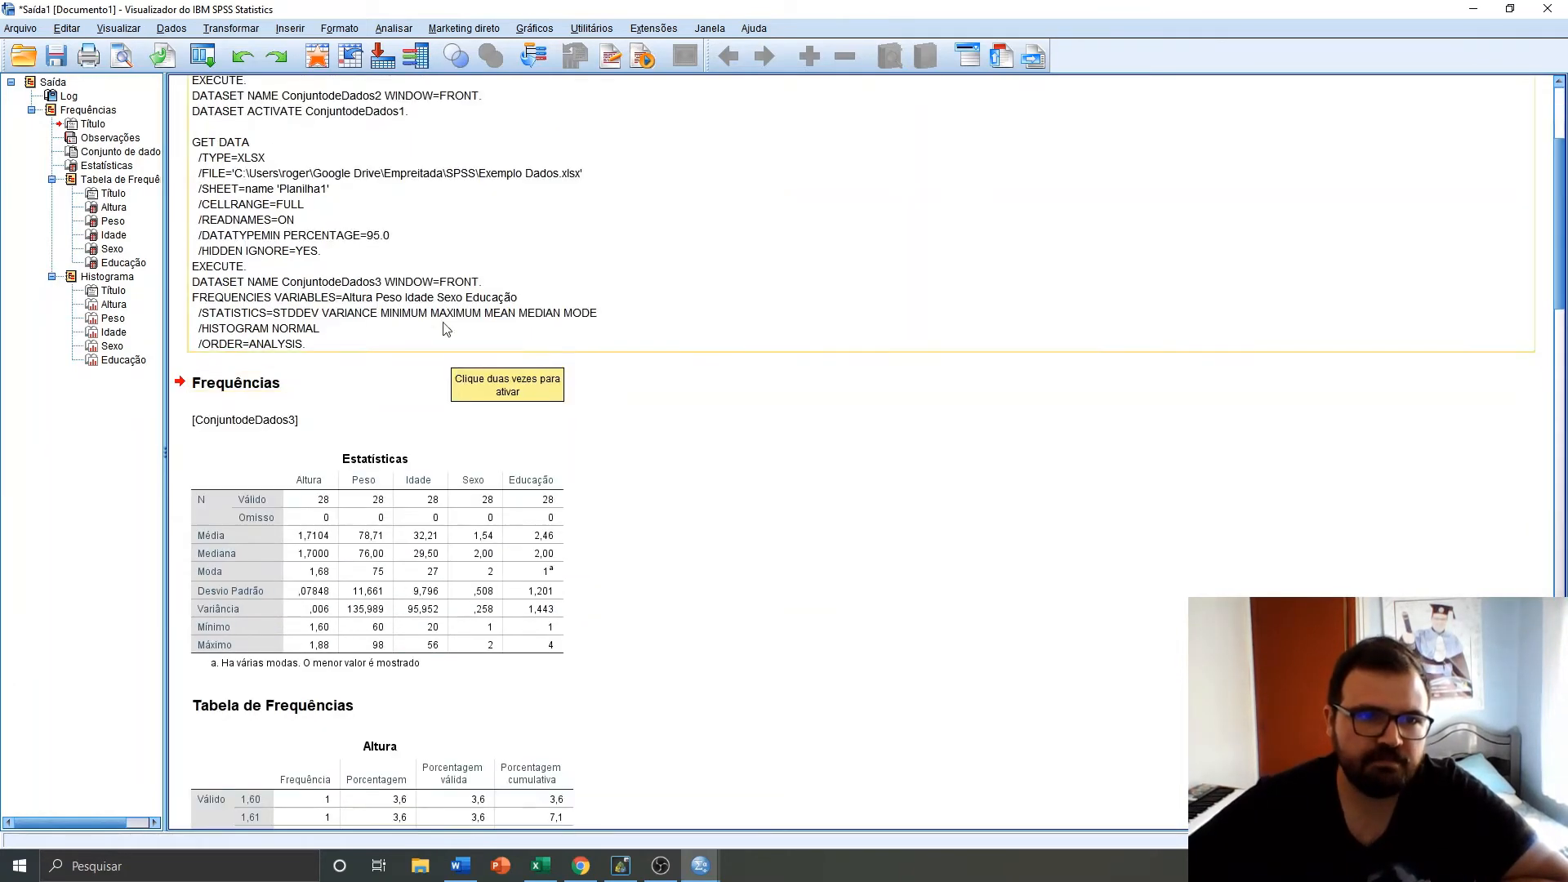
{"action": "scroll", "coordinate": [446, 328], "scroll_direction": "up", "scroll_amount": 2}
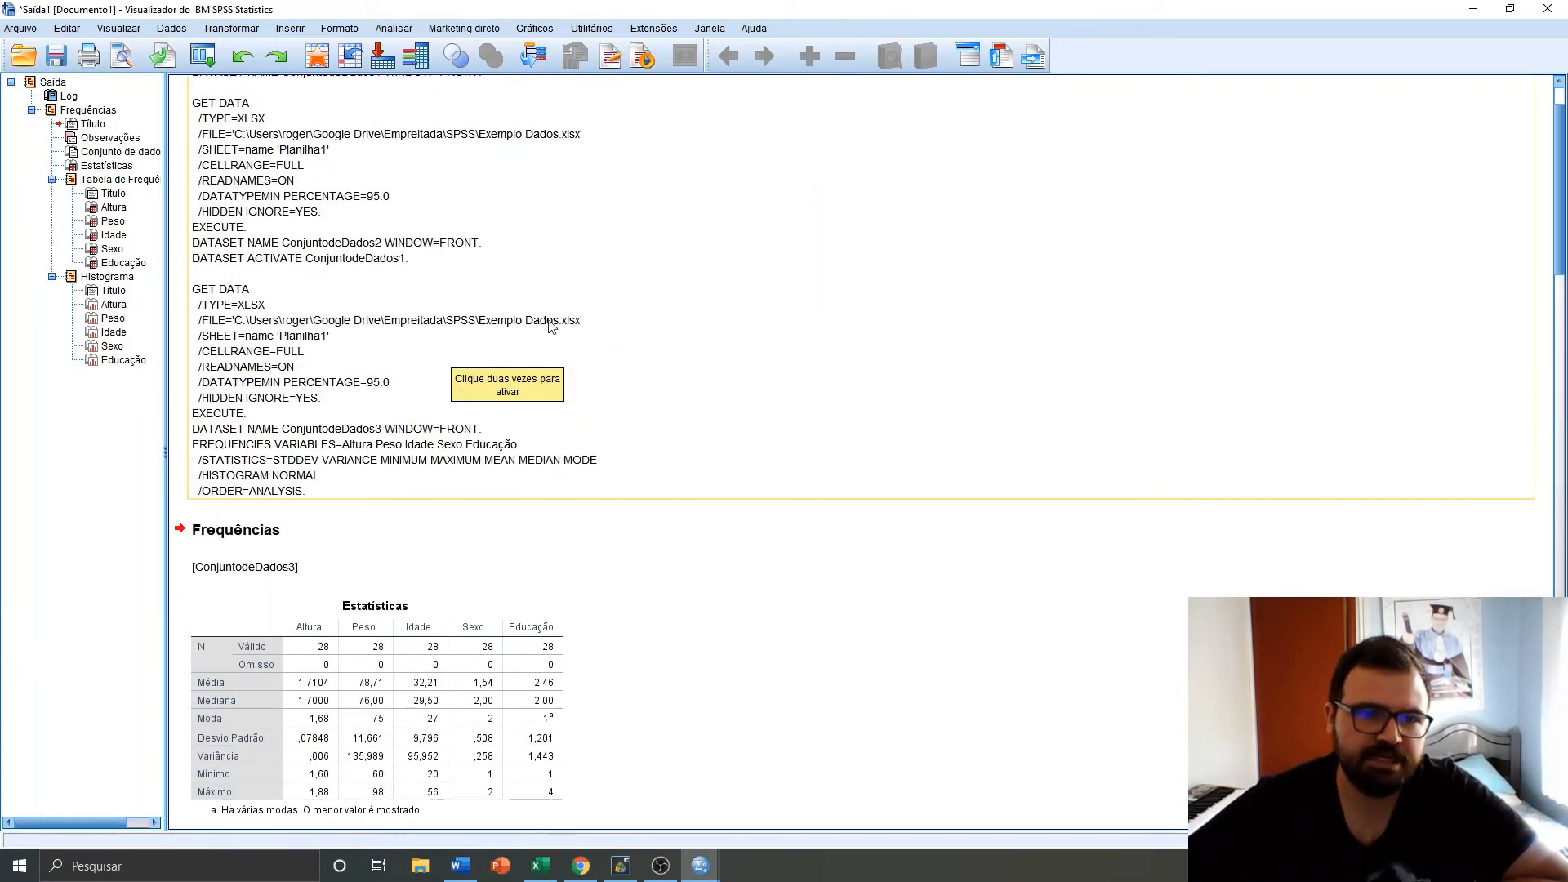
{"action": "scroll", "coordinate": [657, 237], "scroll_direction": "down", "scroll_amount": 1}
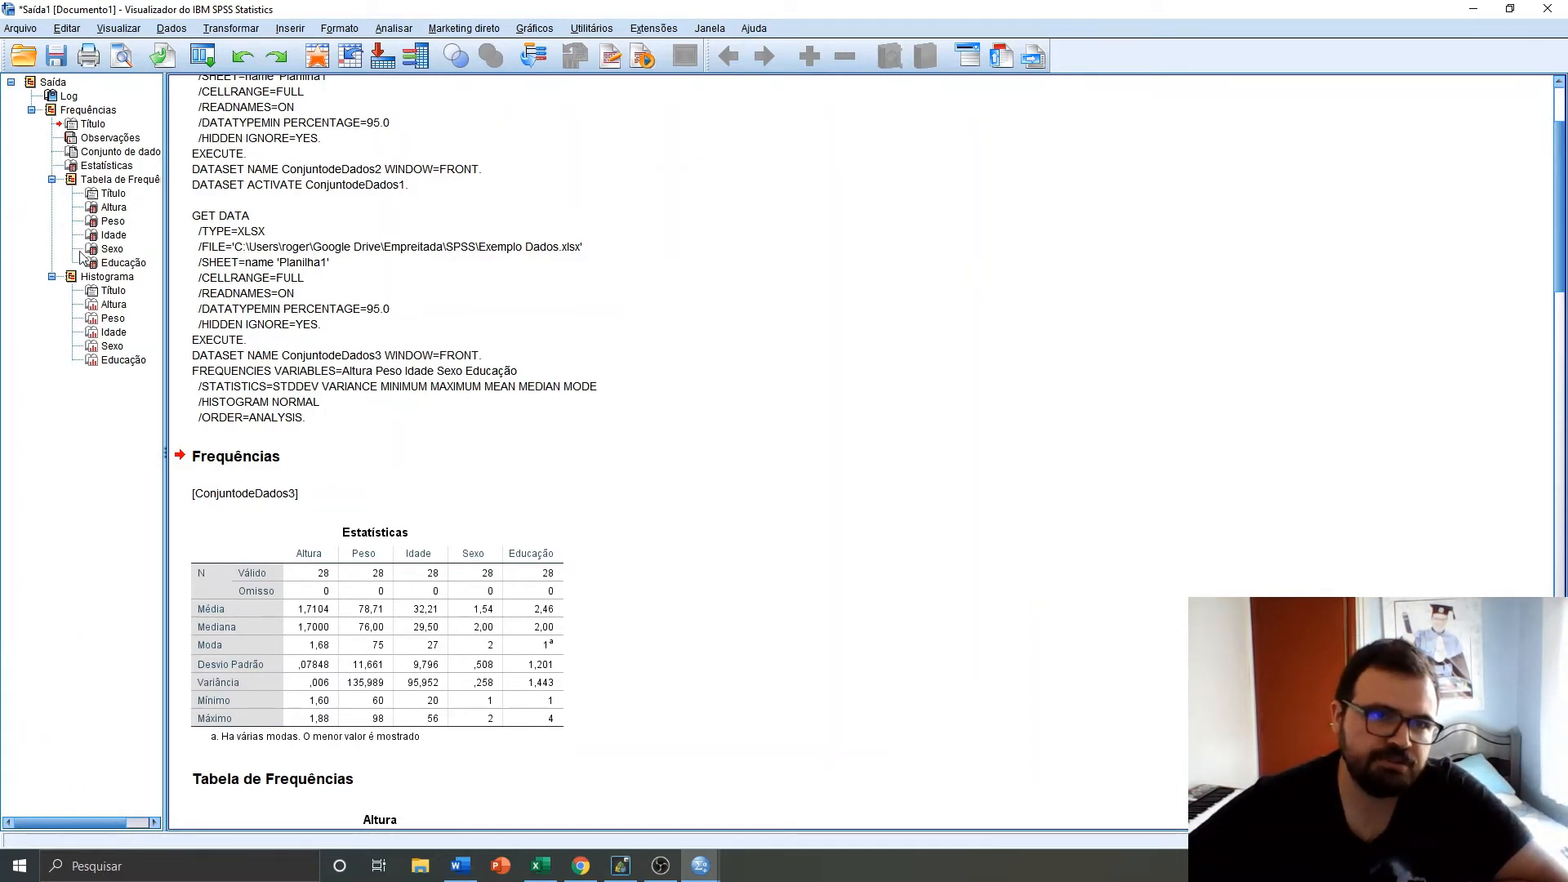
{"action": "left_click", "coordinate": [318, 529]}
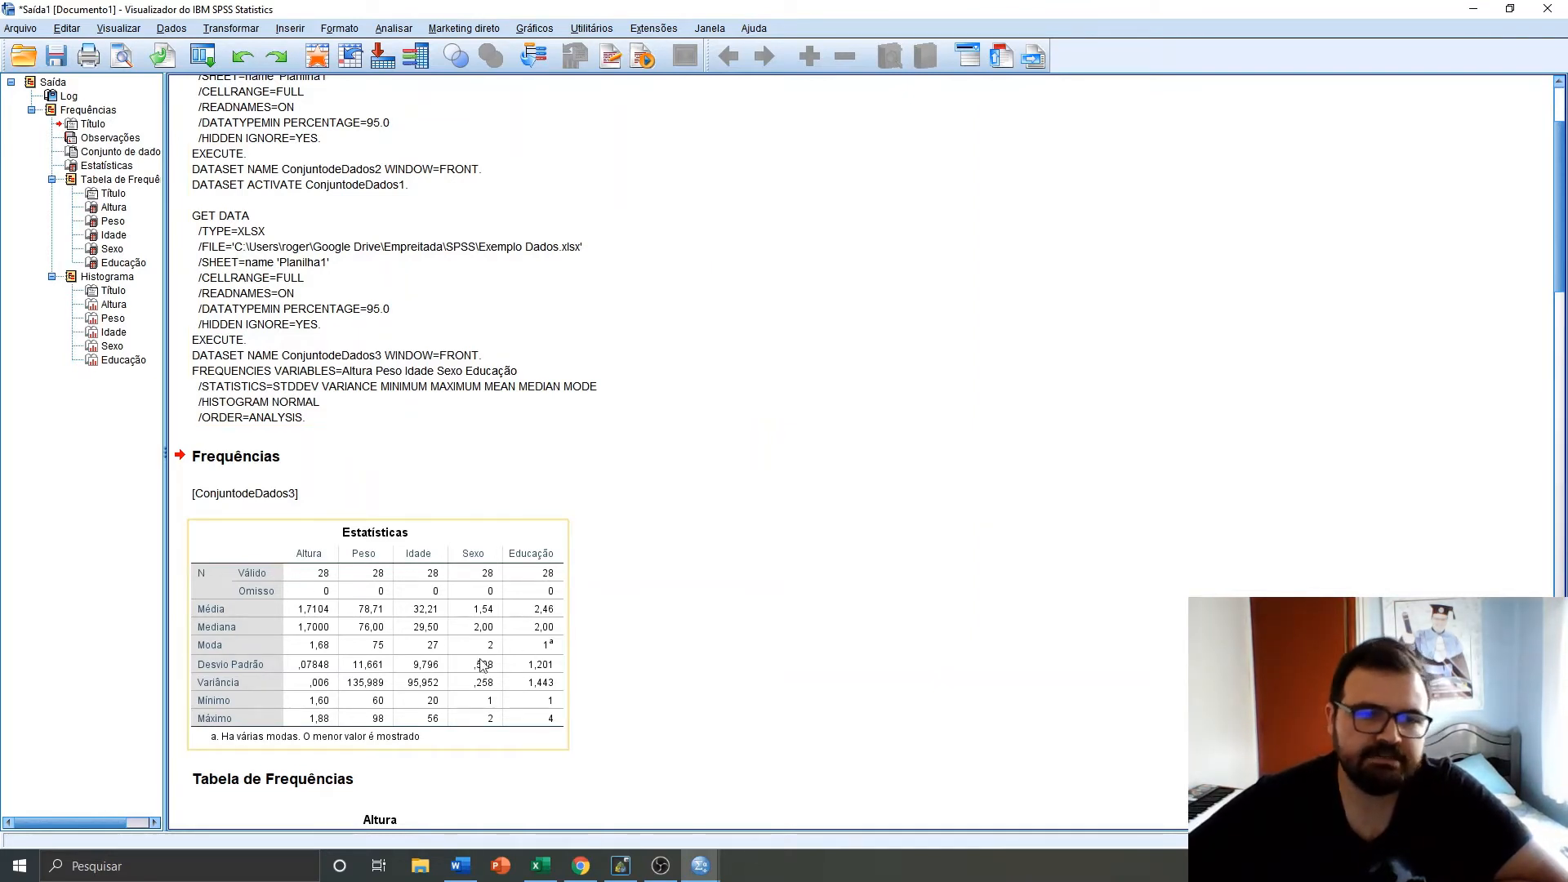
{"action": "left_click", "coordinate": [335, 559]}
{"action": "scroll", "coordinate": [322, 554], "scroll_direction": "down", "scroll_amount": 1}
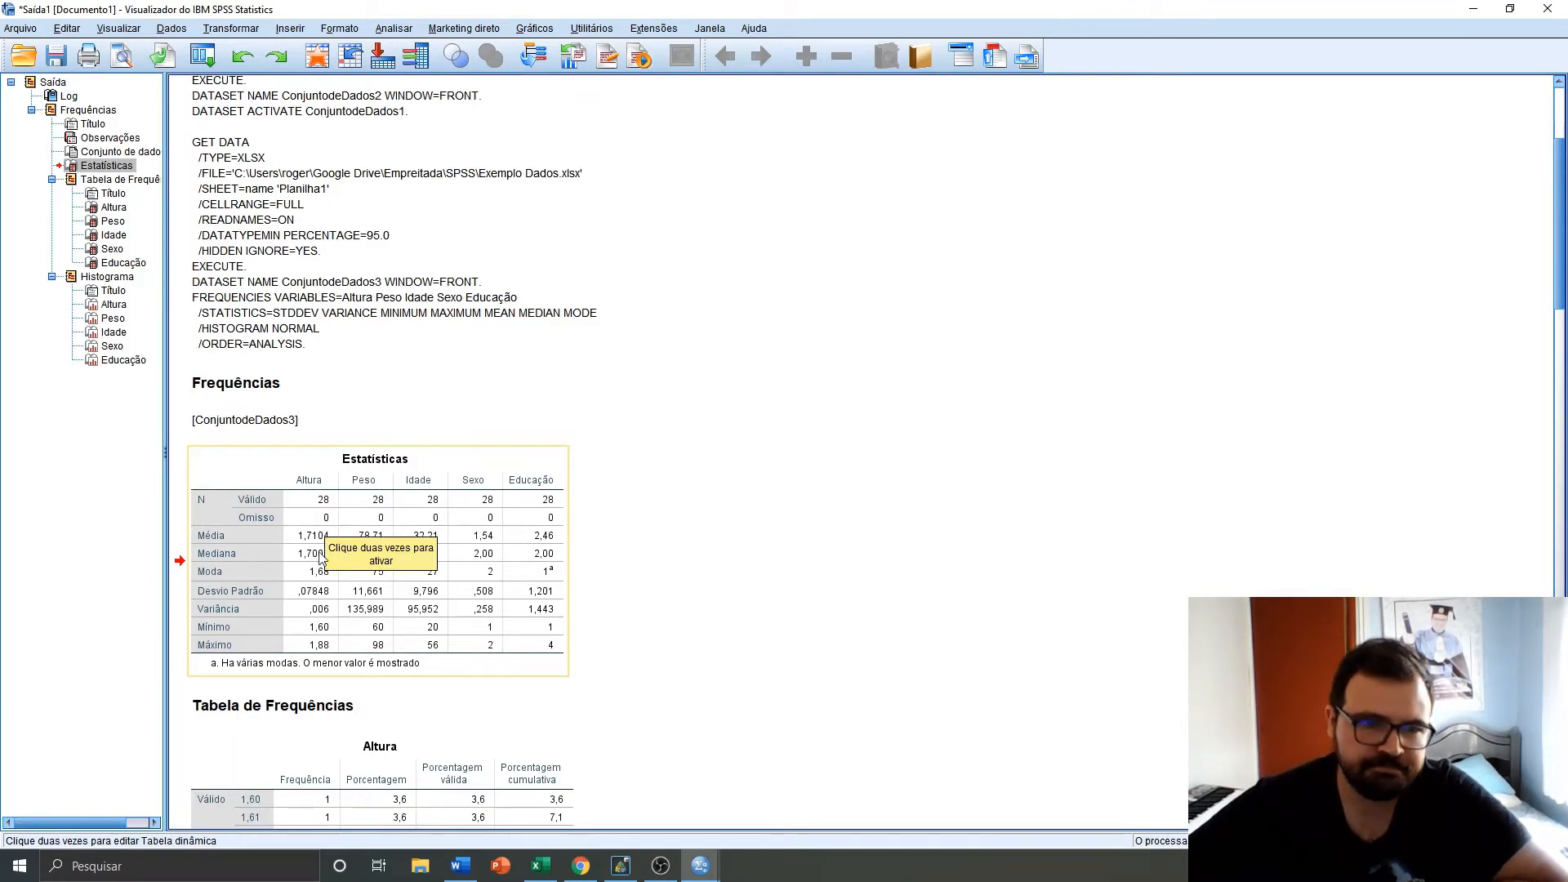
Copy the Estatísticas table from the output viewer
{"action": "left_click", "coordinate": [713, 513]}
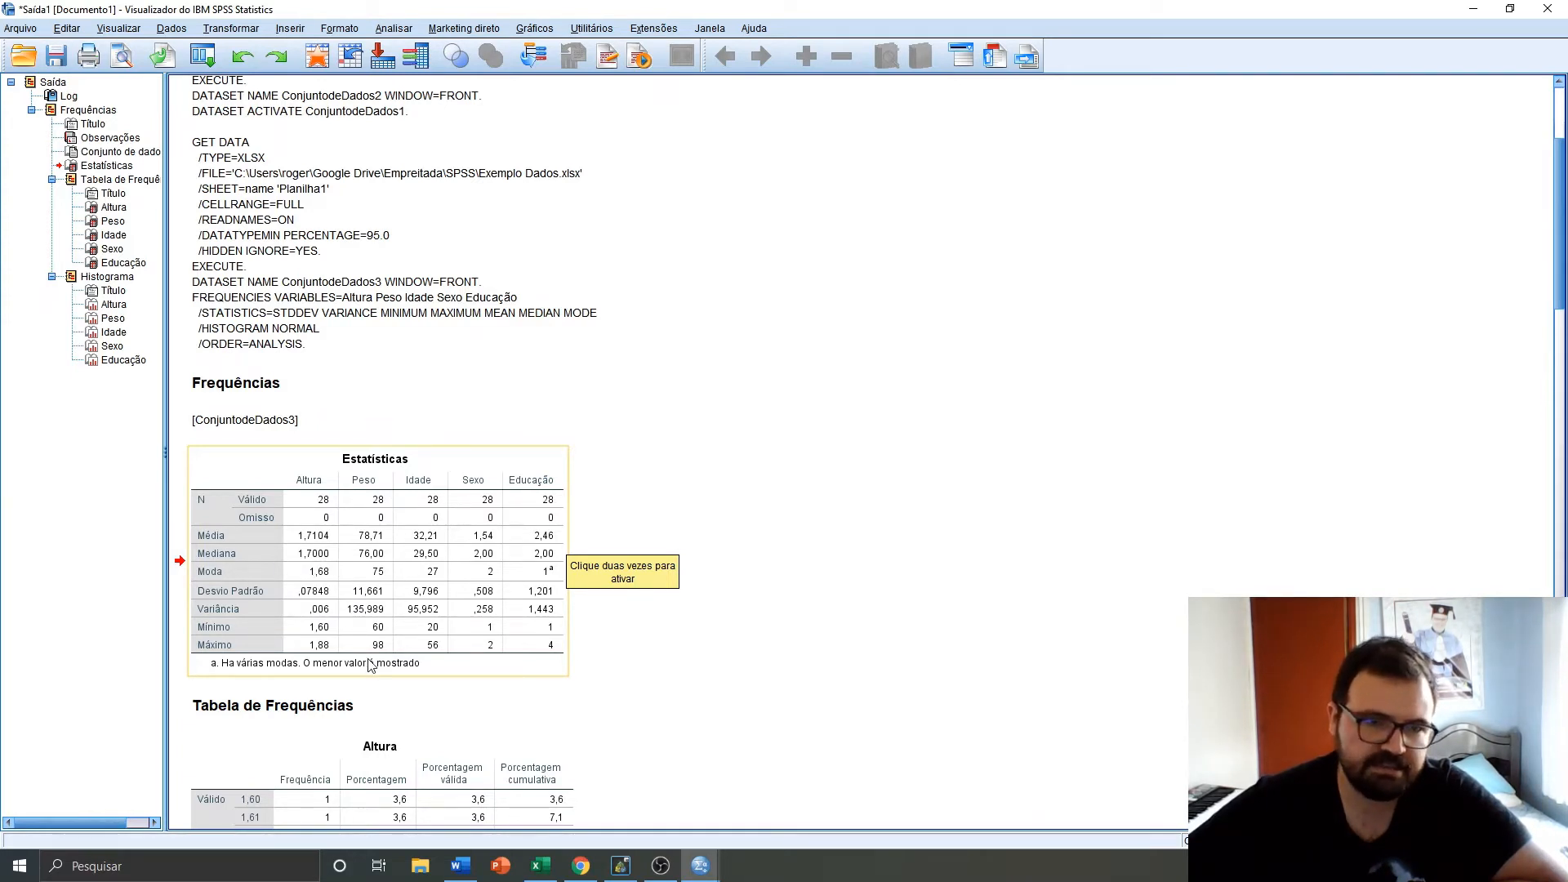
{"action": "left_click", "coordinate": [316, 625]}
{"action": "right_click", "coordinate": [329, 604]}
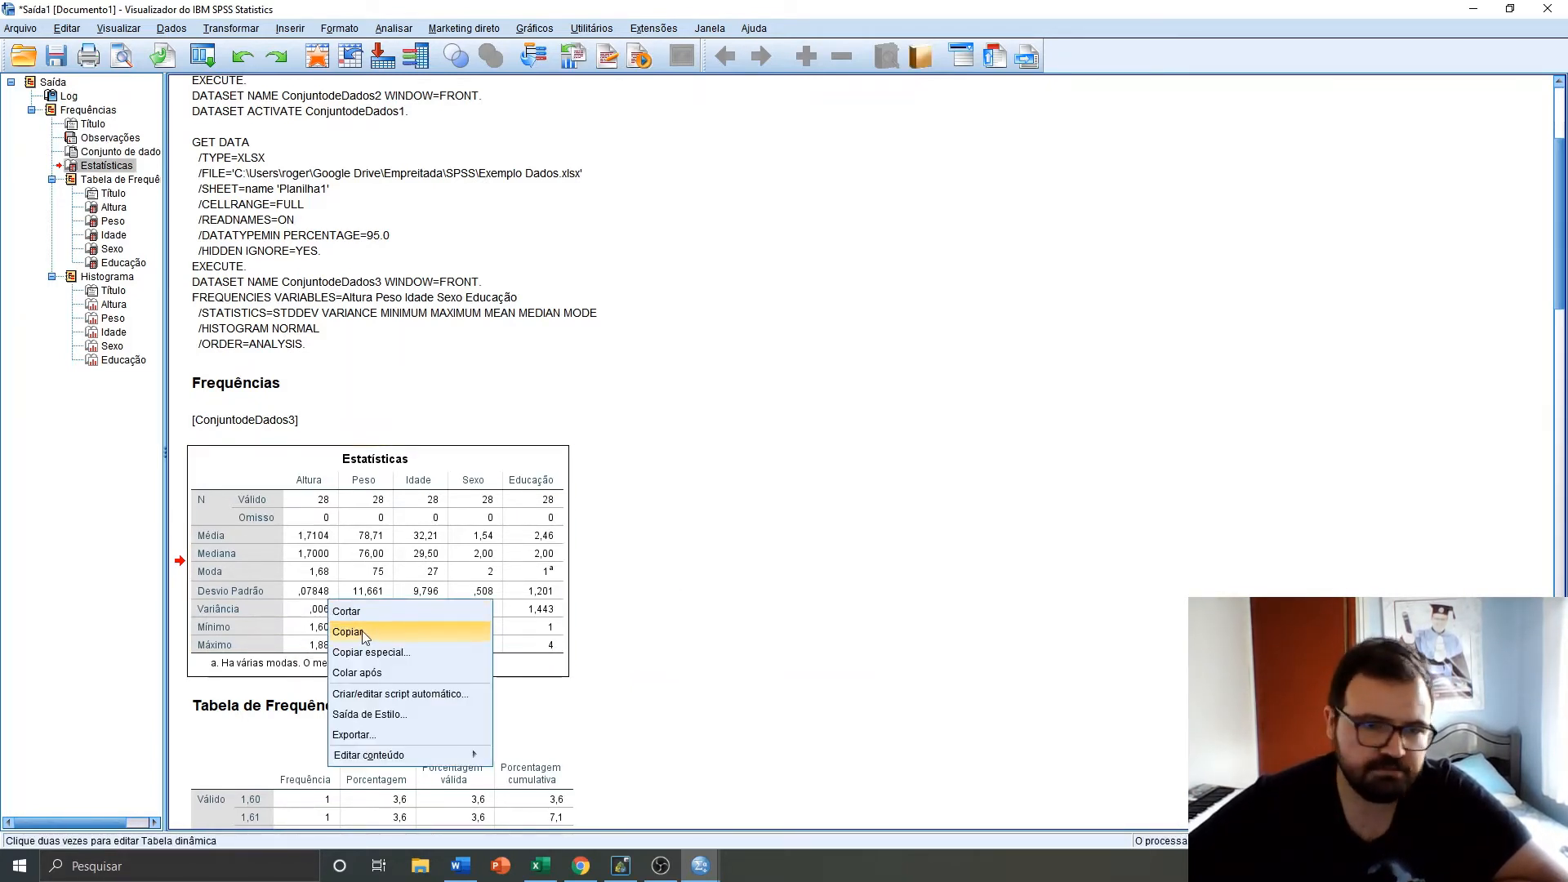
{"action": "left_click", "coordinate": [363, 633]}
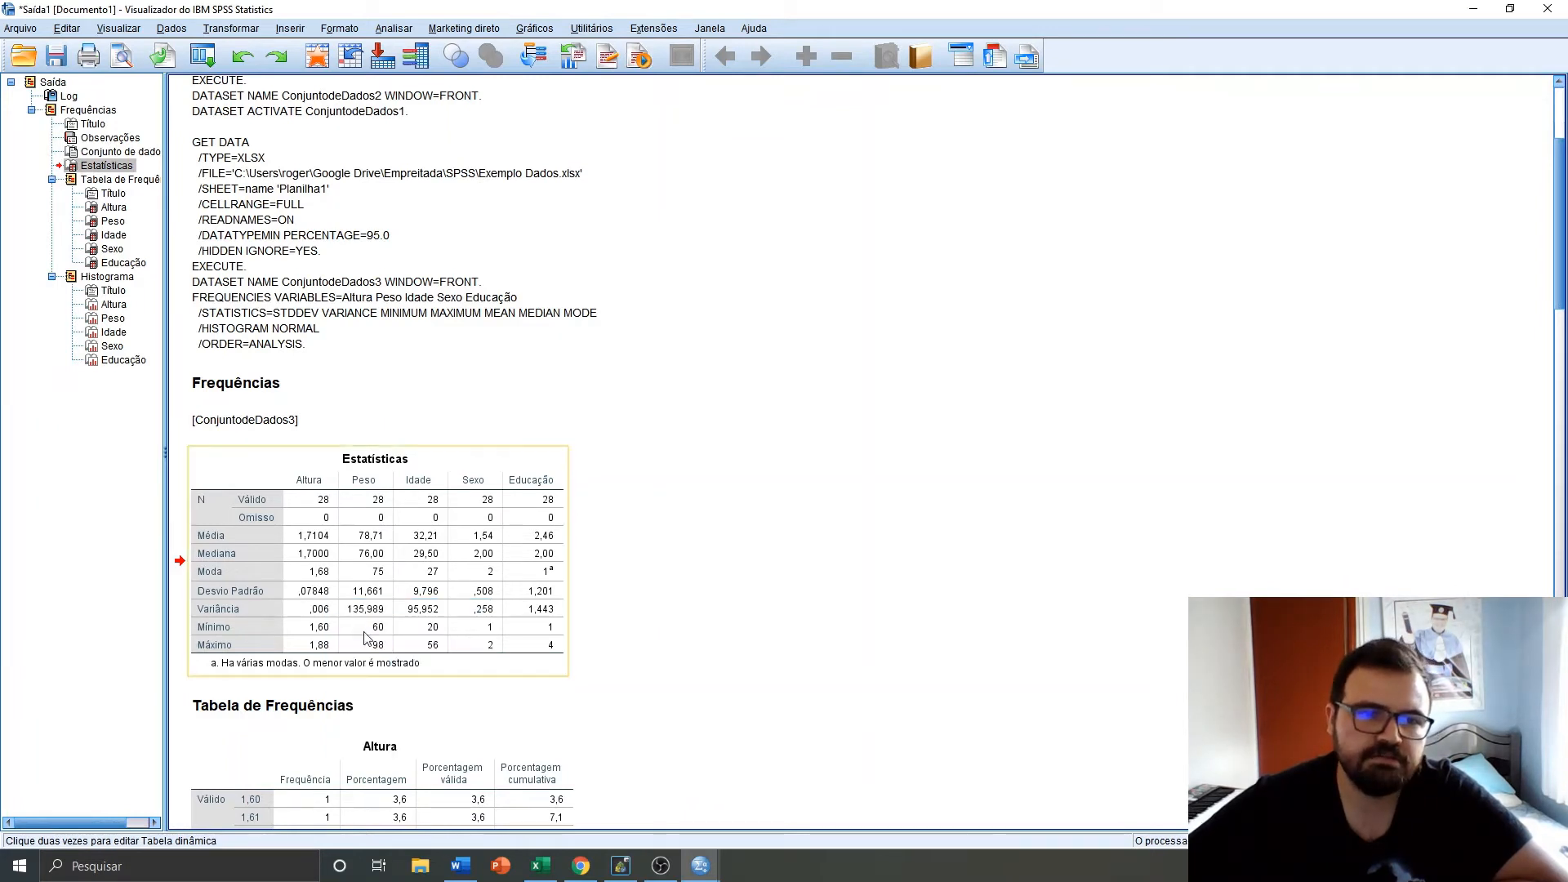
{"action": "left_click", "coordinate": [1049, 522]}
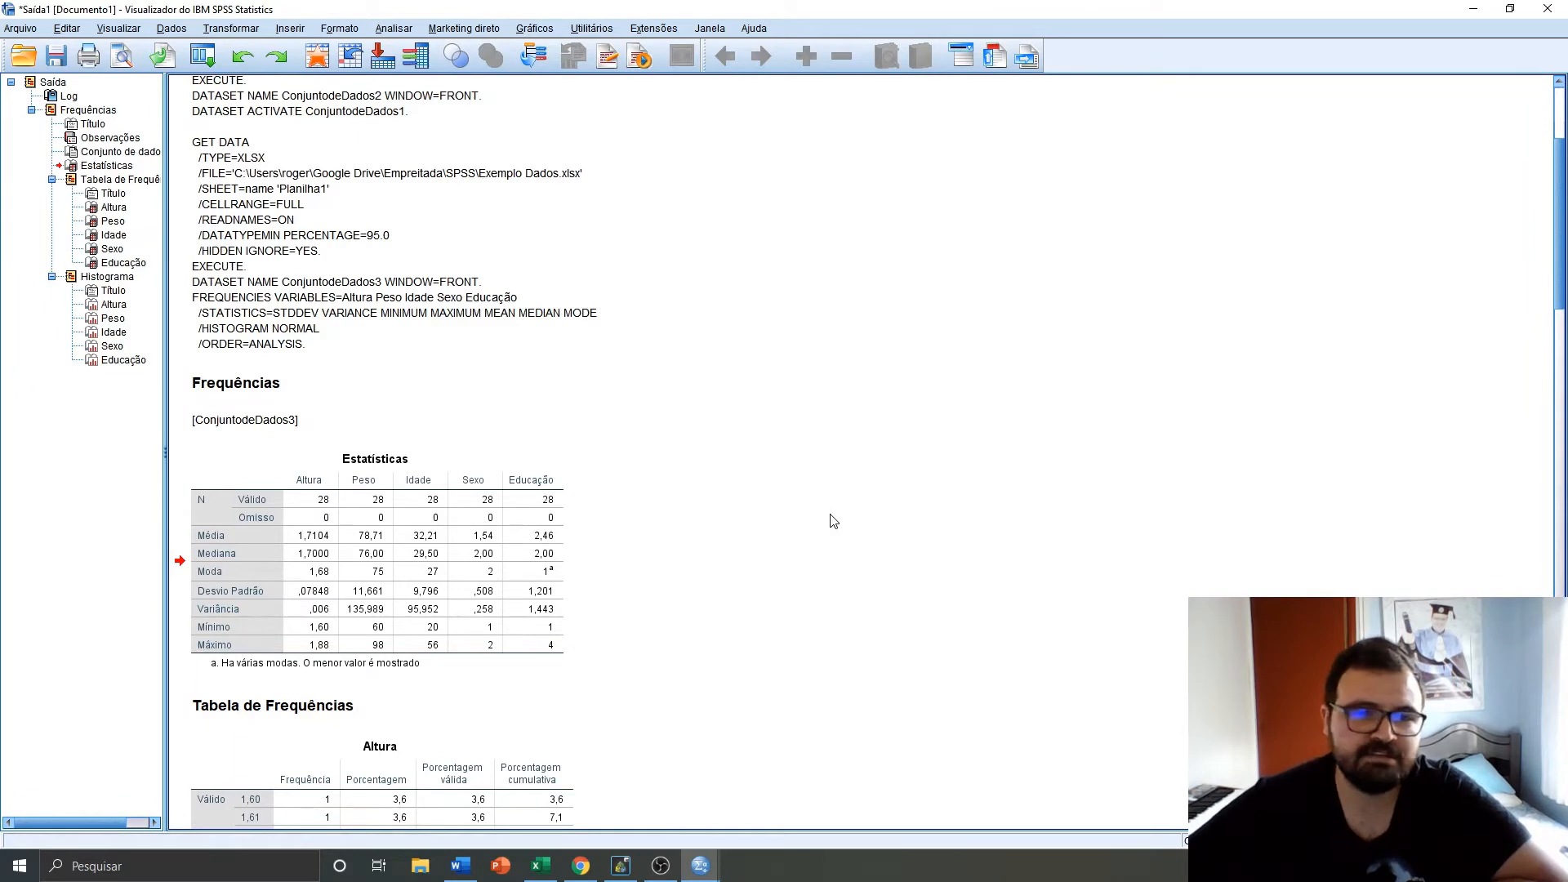
Scroll through the frequency tables for Altura, Peso, Idade, Sexo and Educação
{"action": "left_click", "coordinate": [502, 597]}
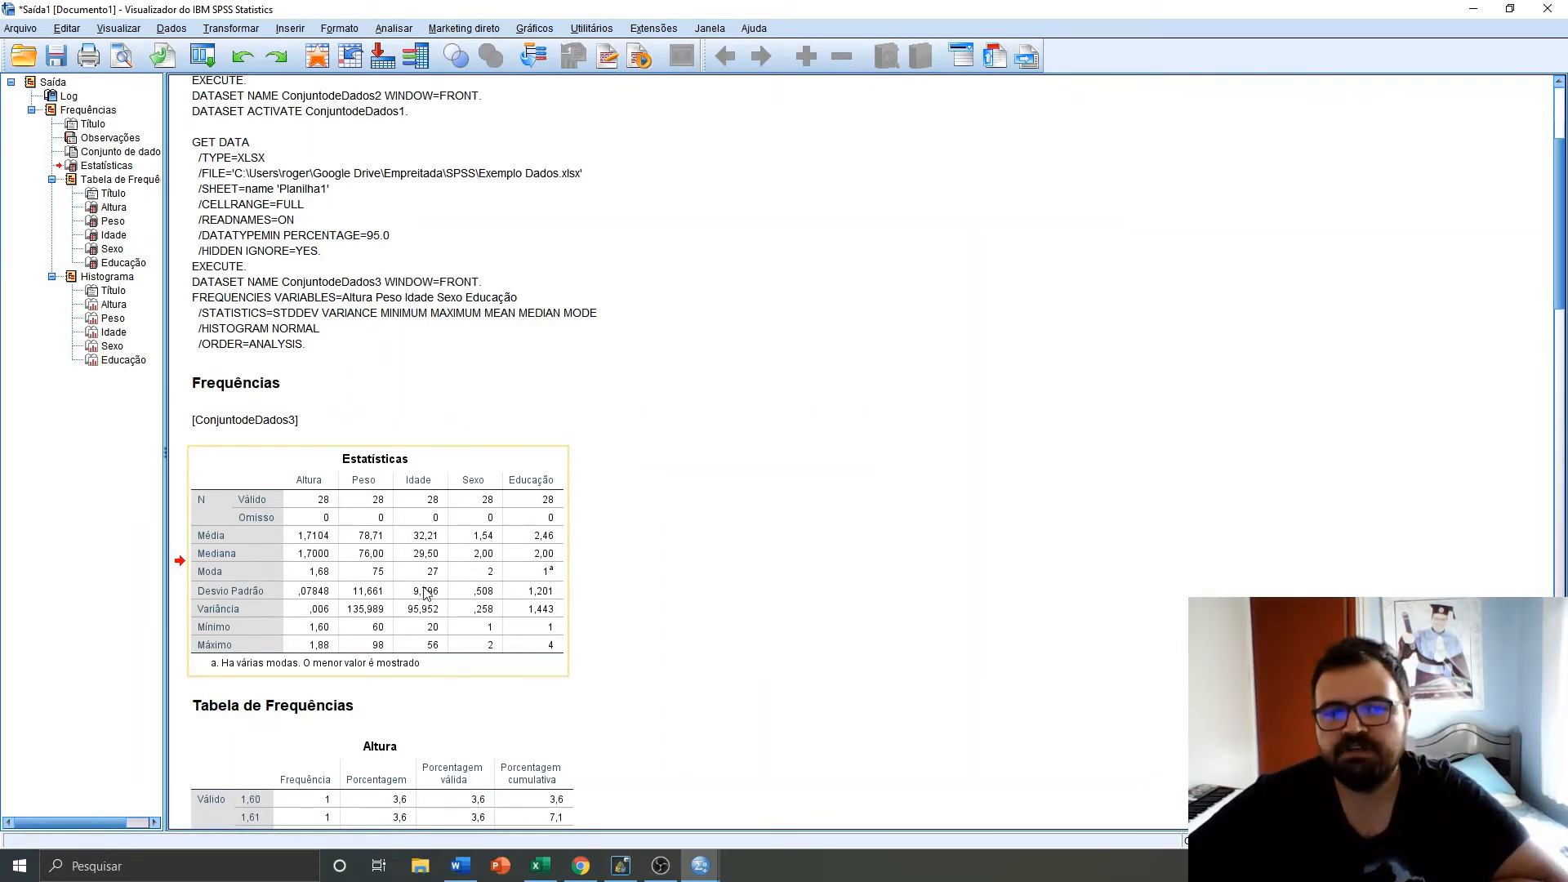
{"action": "scroll", "coordinate": [457, 592], "scroll_direction": "down", "scroll_amount": 3}
{"action": "scroll", "coordinate": [335, 363], "scroll_direction": "down", "scroll_amount": 5}
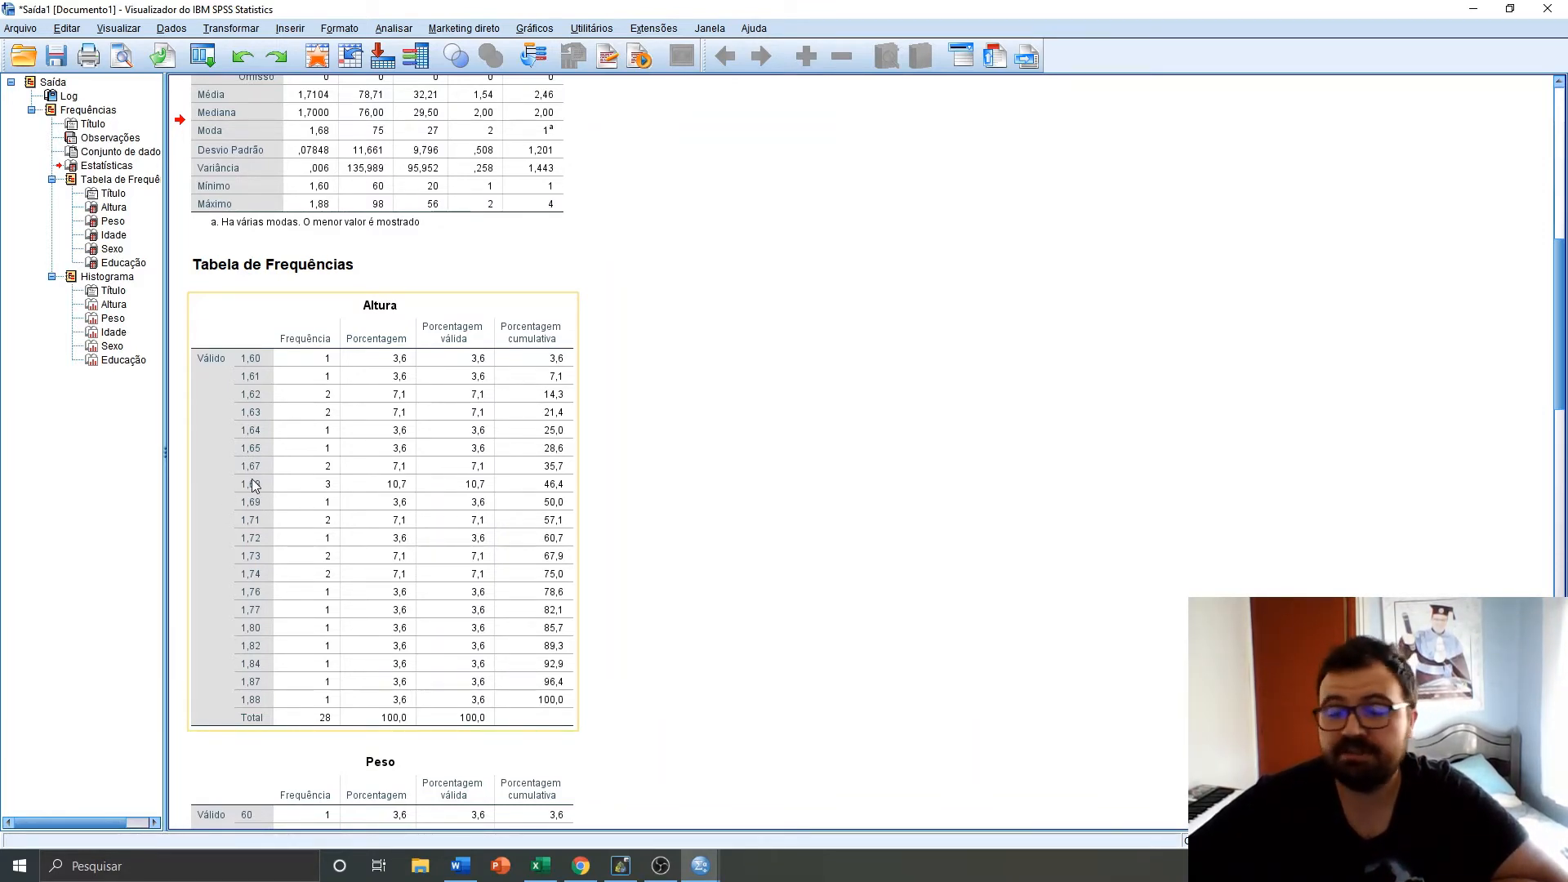
{"action": "scroll", "coordinate": [265, 484], "scroll_direction": "down", "scroll_amount": 10}
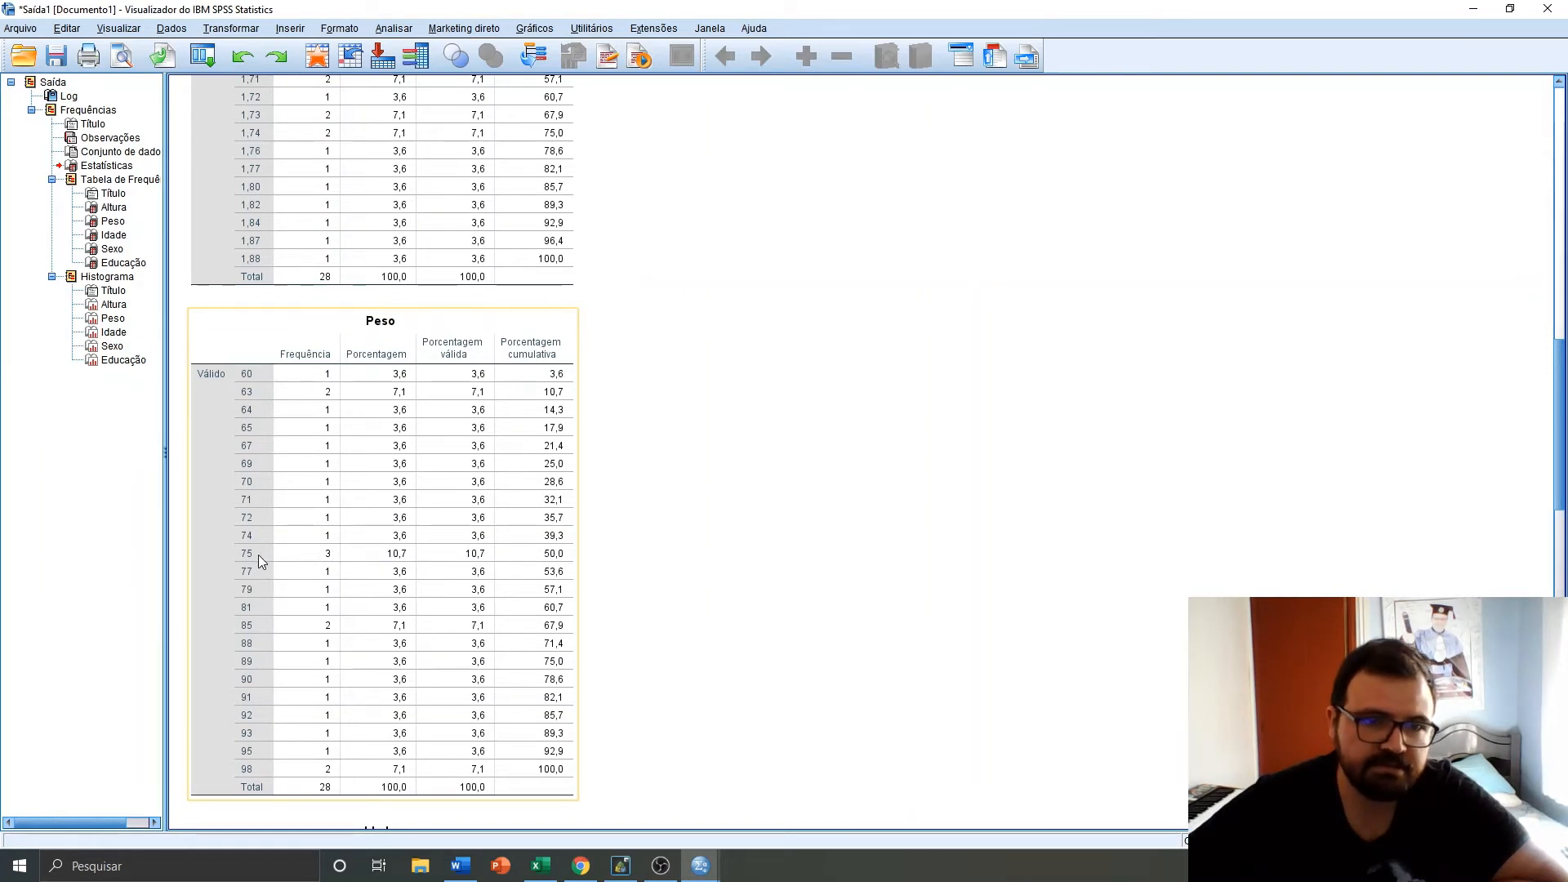
{"action": "scroll", "coordinate": [258, 555], "scroll_direction": "down", "scroll_amount": 10}
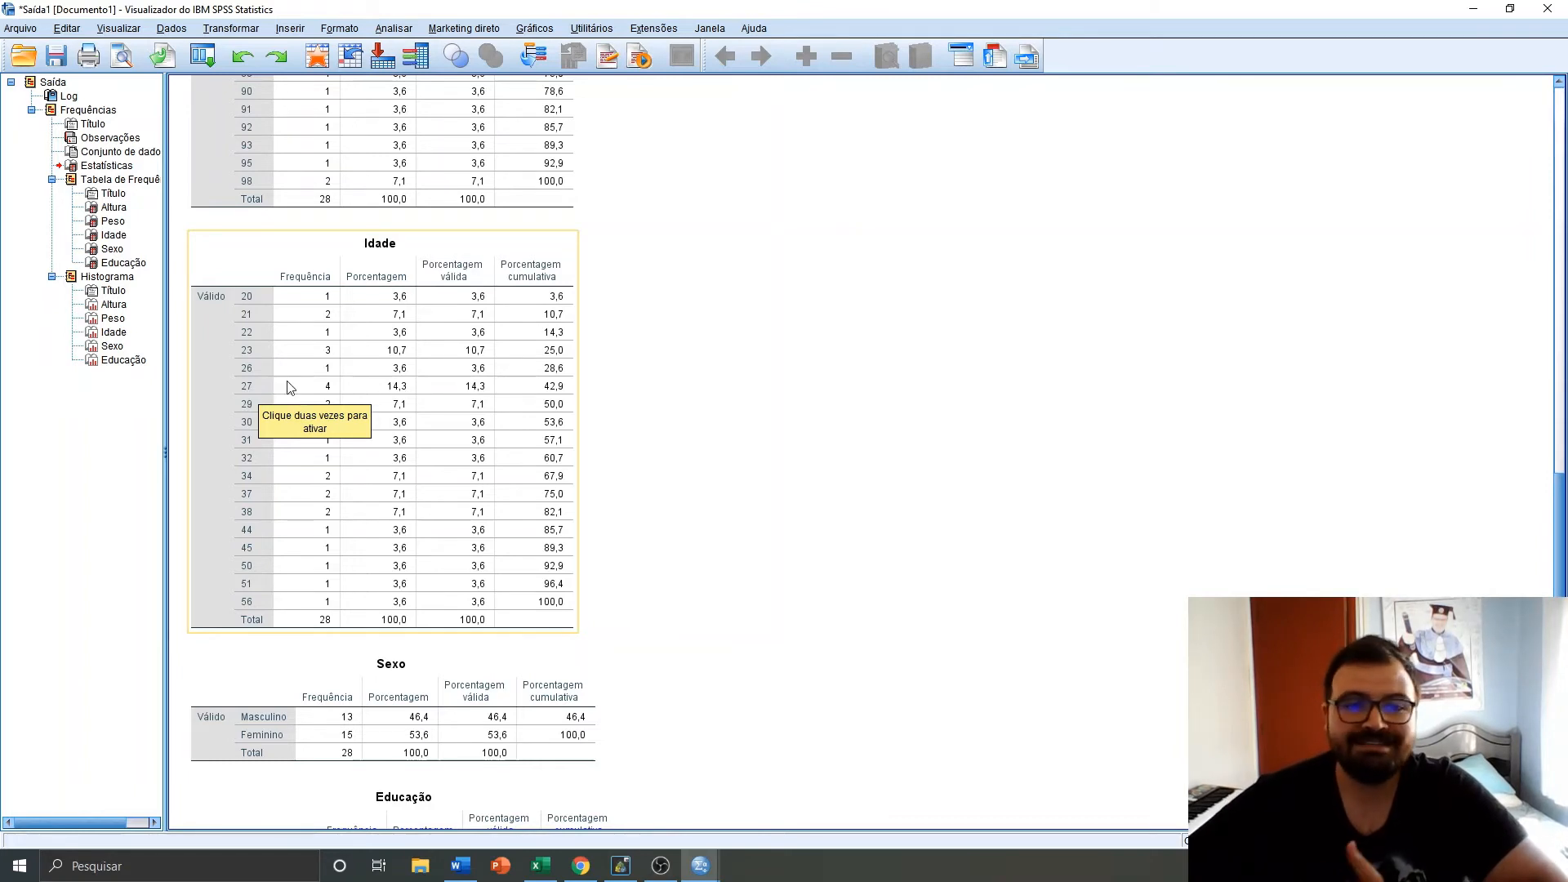
{"action": "scroll", "coordinate": [298, 389], "scroll_direction": "down", "scroll_amount": 3}
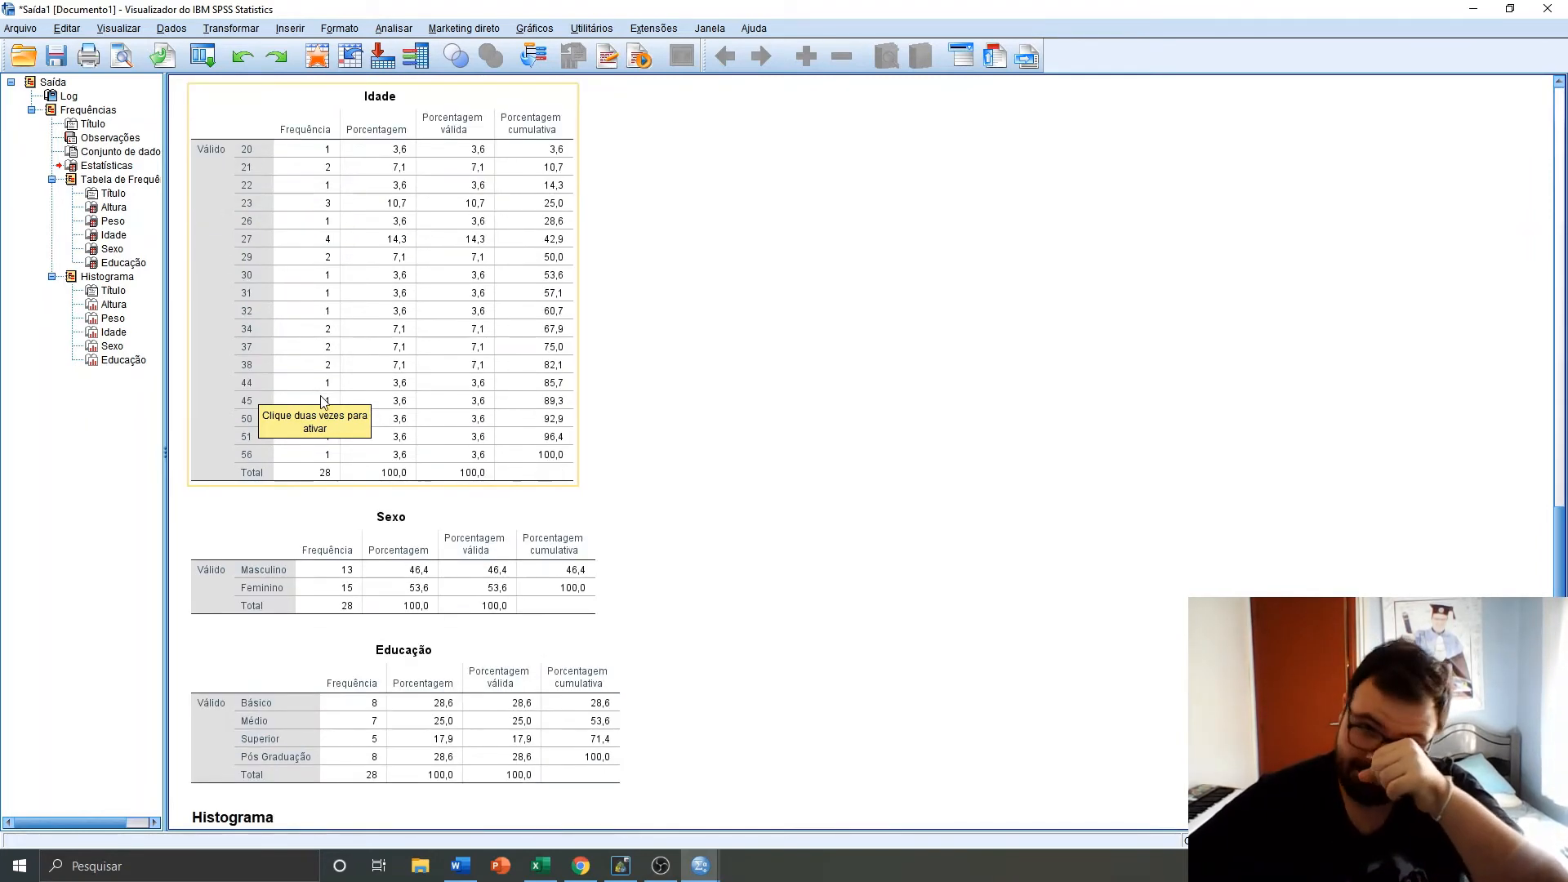
{"action": "scroll", "coordinate": [539, 392], "scroll_direction": "down", "scroll_amount": 2}
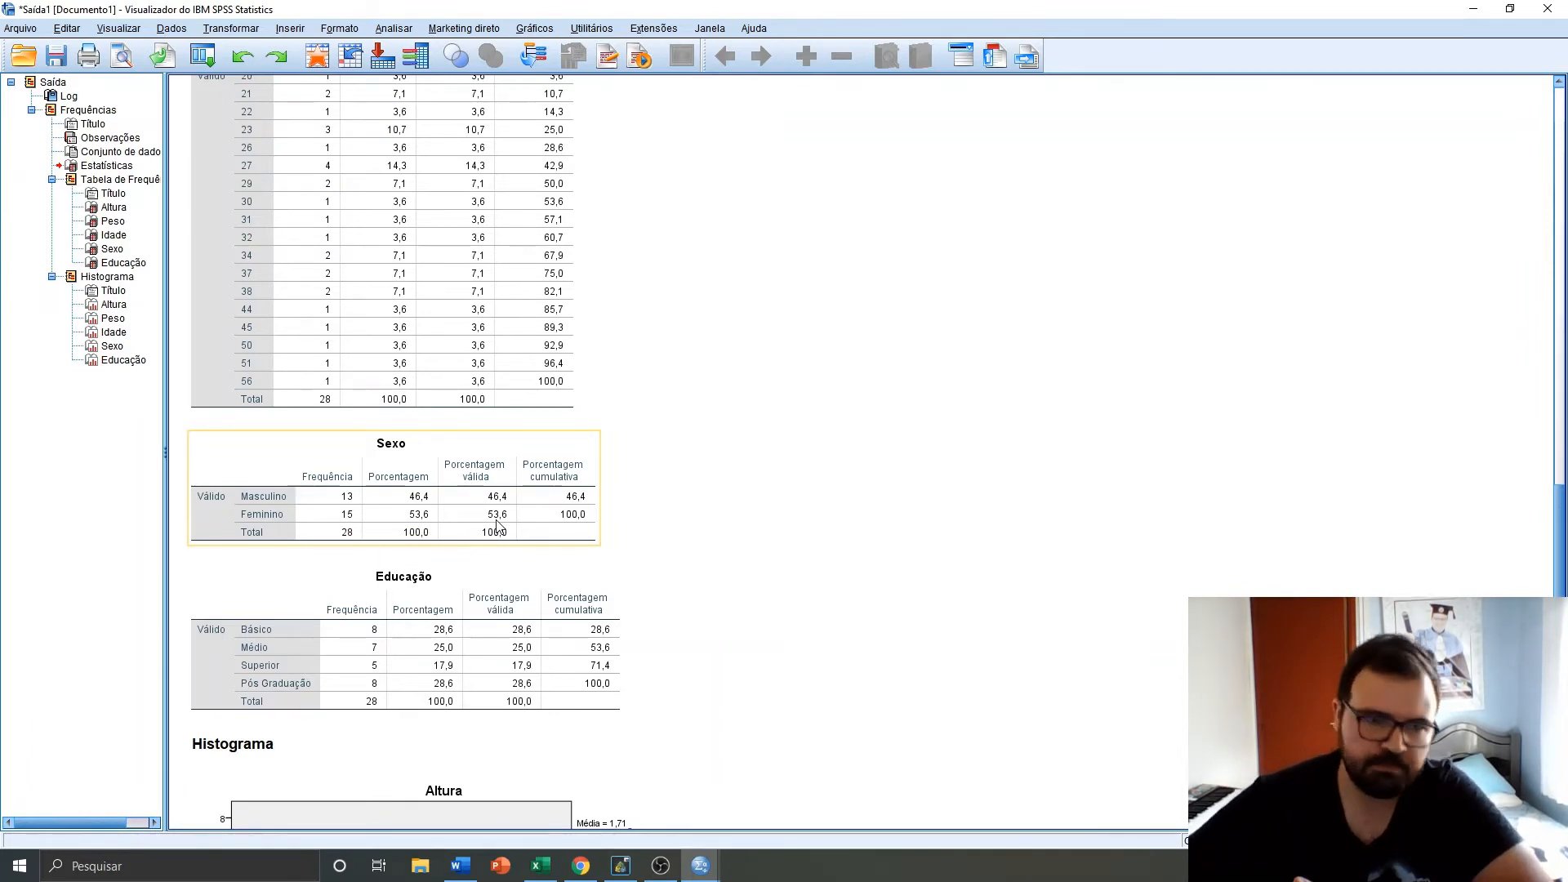
{"action": "scroll", "coordinate": [482, 514], "scroll_direction": "down", "scroll_amount": 3}
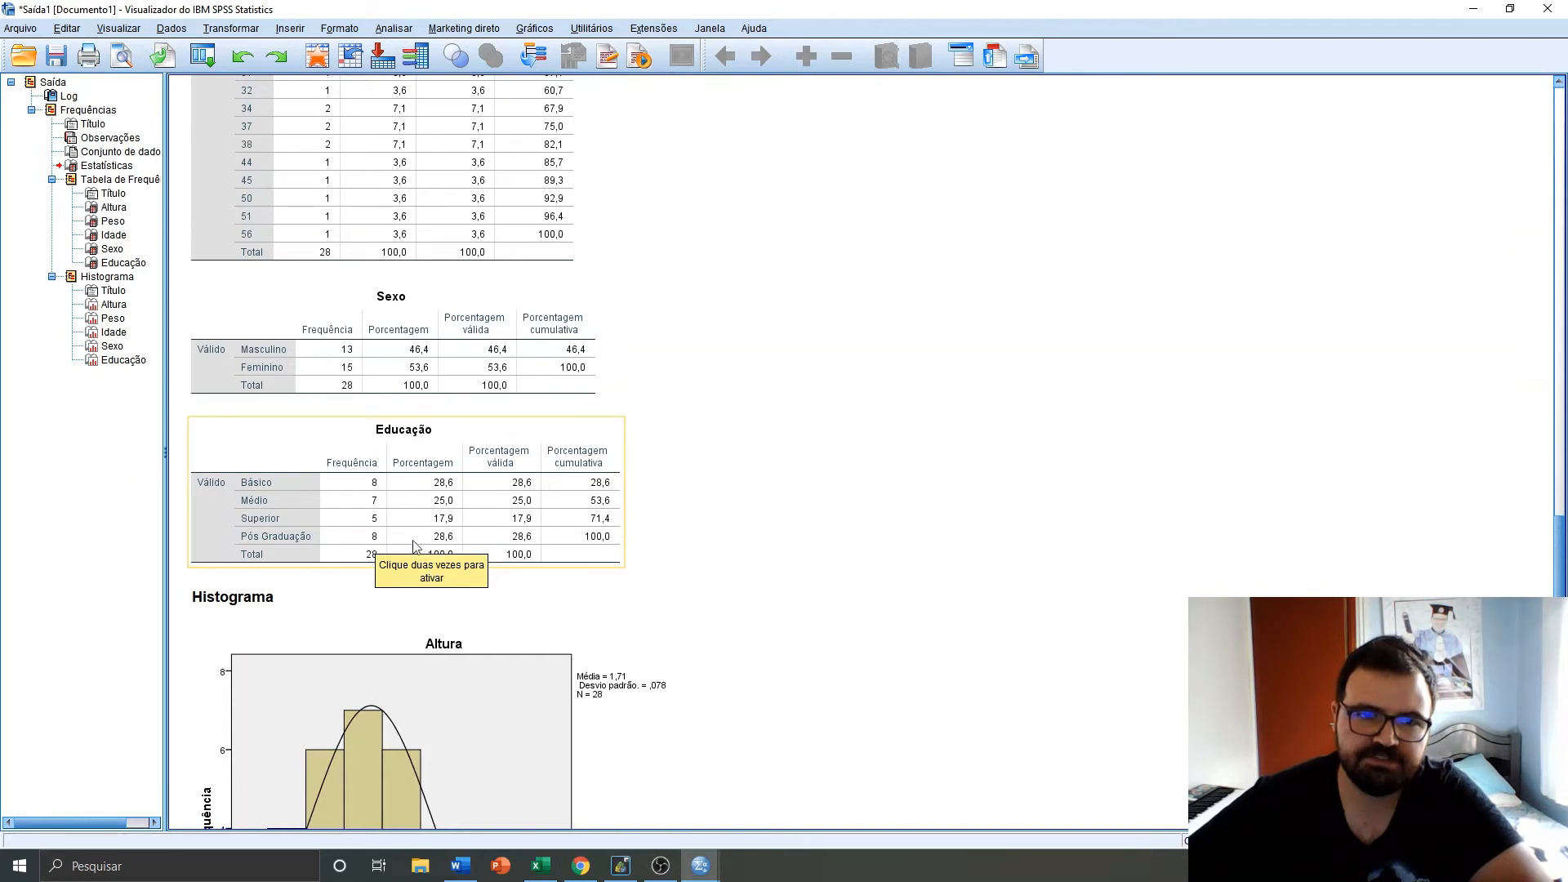
{"action": "scroll", "coordinate": [433, 506], "scroll_direction": "down", "scroll_amount": 2}
{"action": "scroll", "coordinate": [539, 457], "scroll_direction": "down", "scroll_amount": 1}
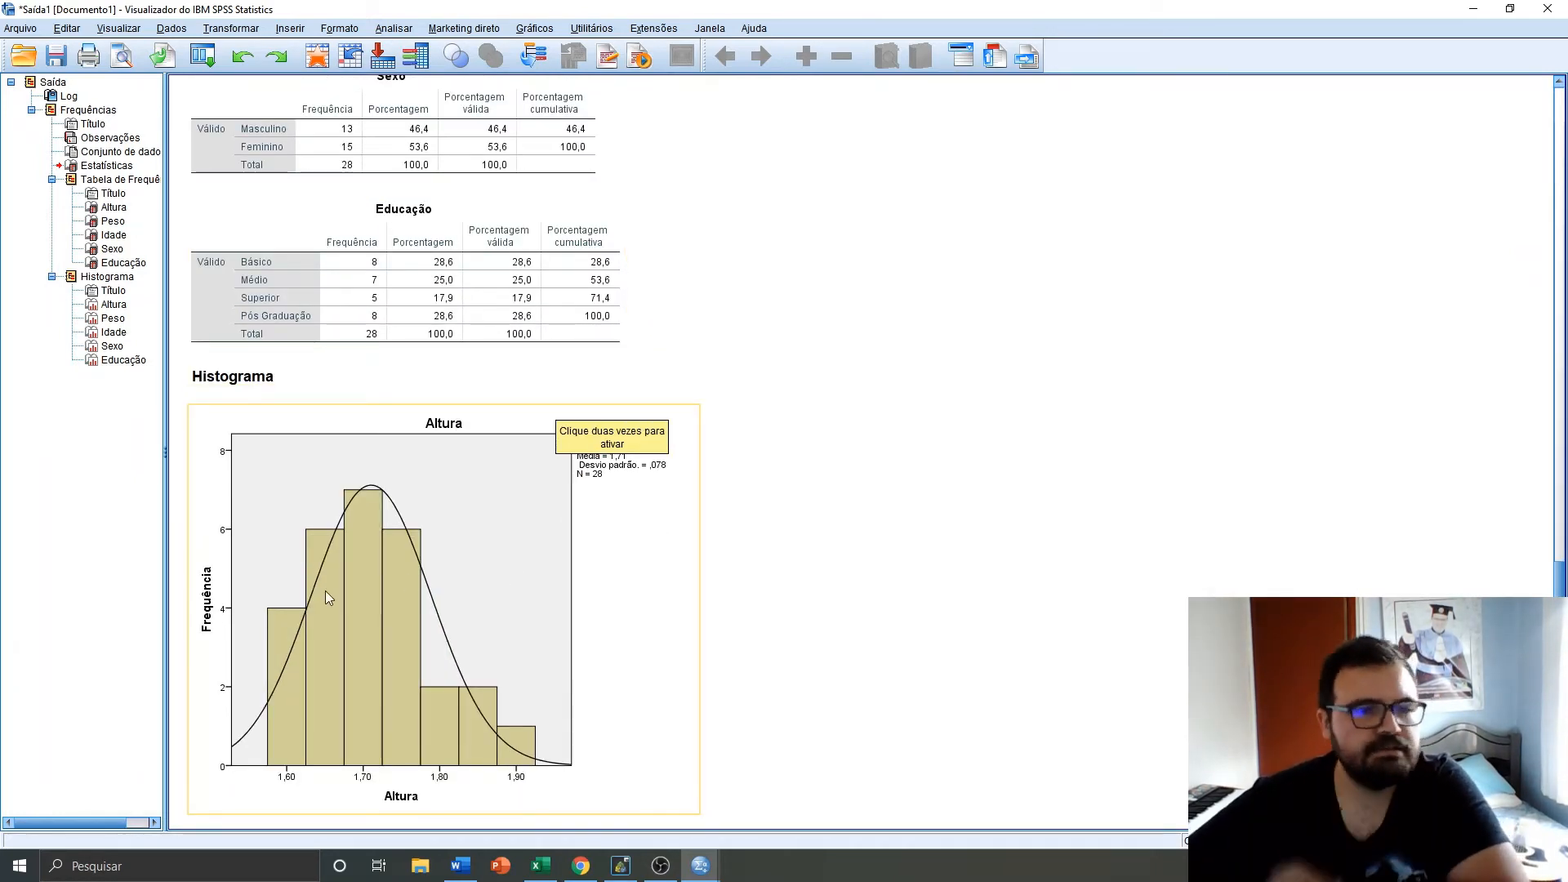
{"action": "left_click", "coordinate": [938, 520]}
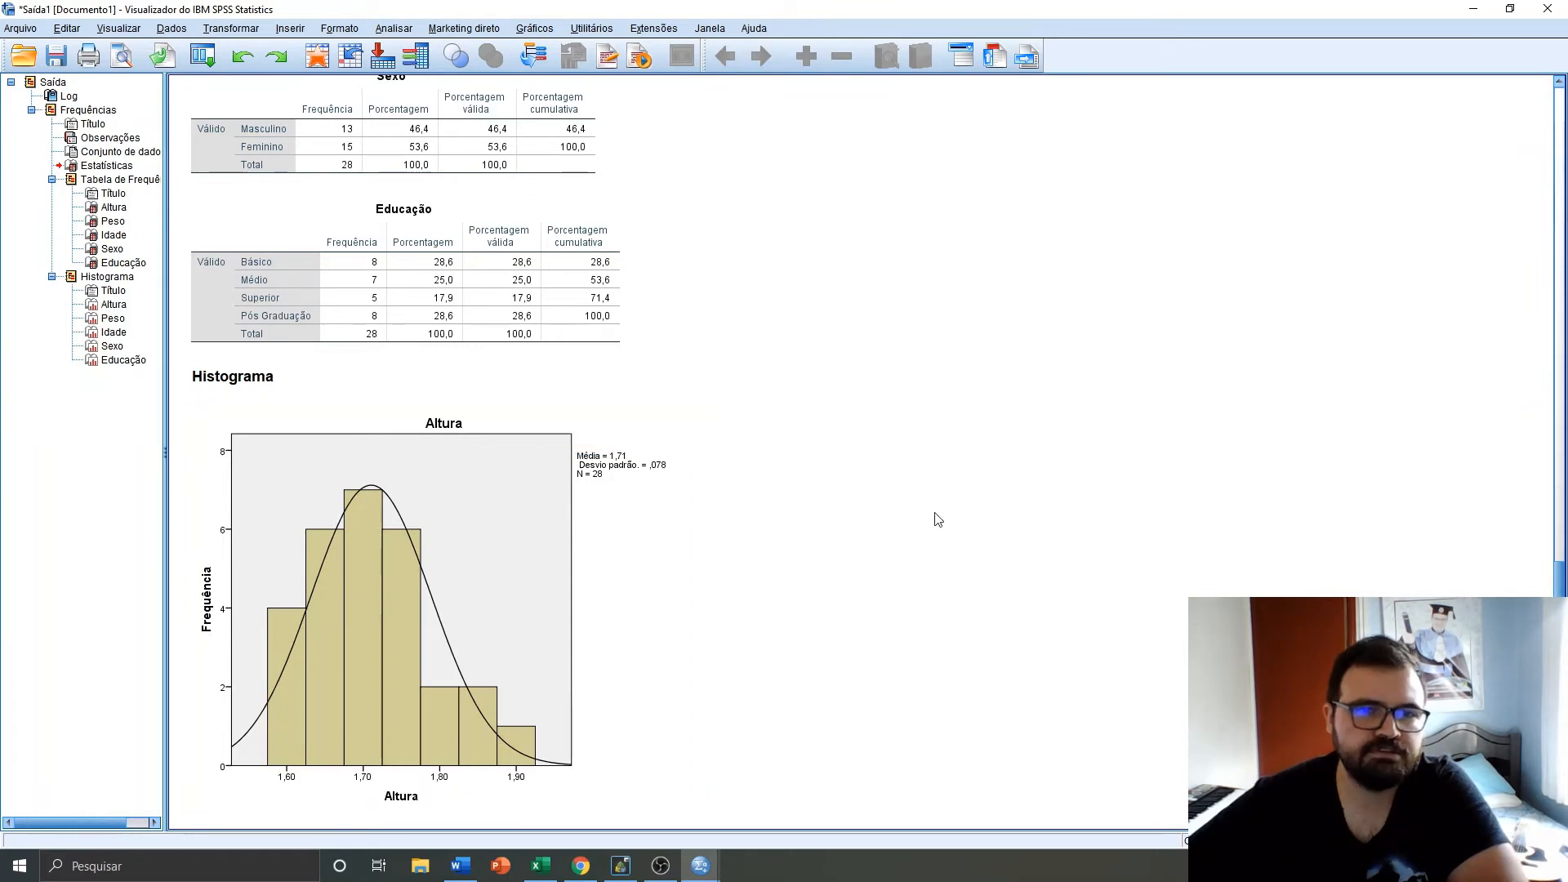
Scroll through the histograms with normal curves for each variable
{"action": "scroll", "coordinate": [770, 490], "scroll_direction": "down", "scroll_amount": 3}
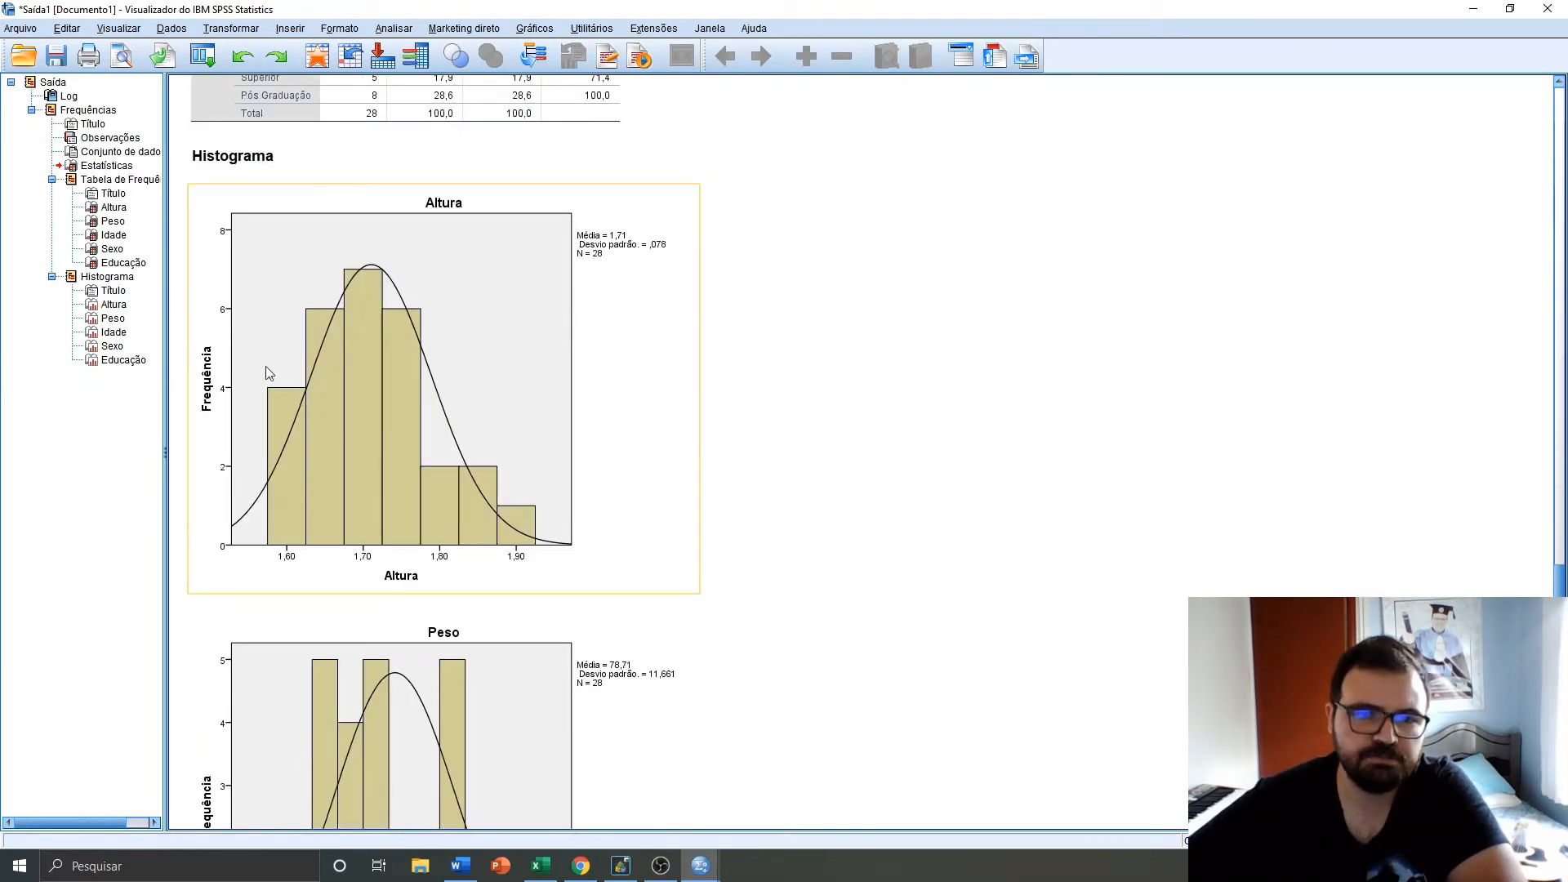
{"action": "scroll", "coordinate": [304, 390], "scroll_direction": "down", "scroll_amount": 5}
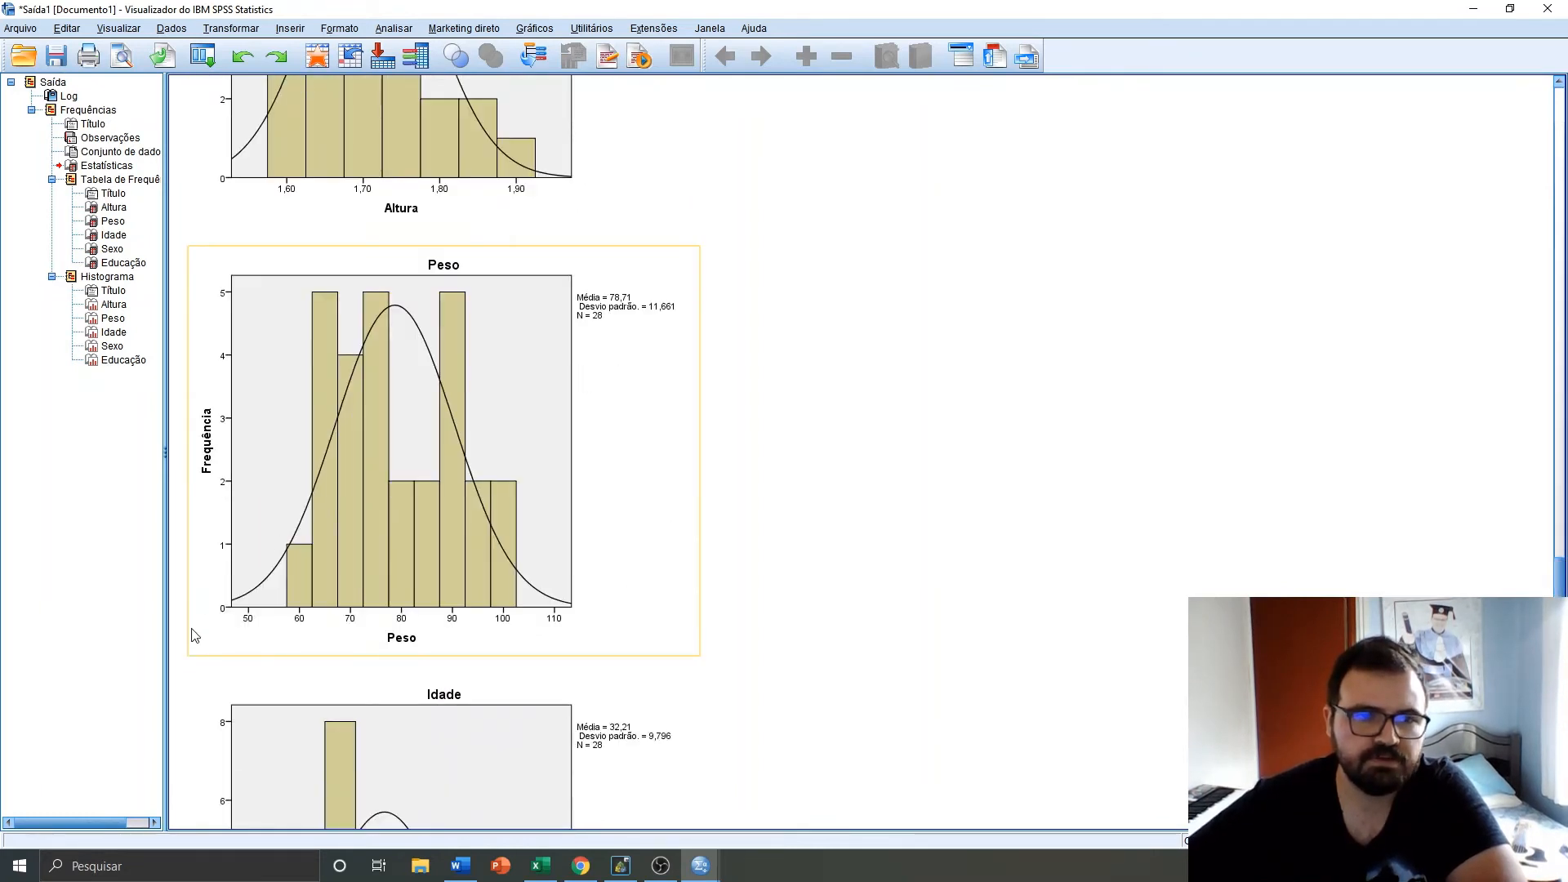
{"action": "scroll", "coordinate": [515, 562], "scroll_direction": "down", "scroll_amount": 5}
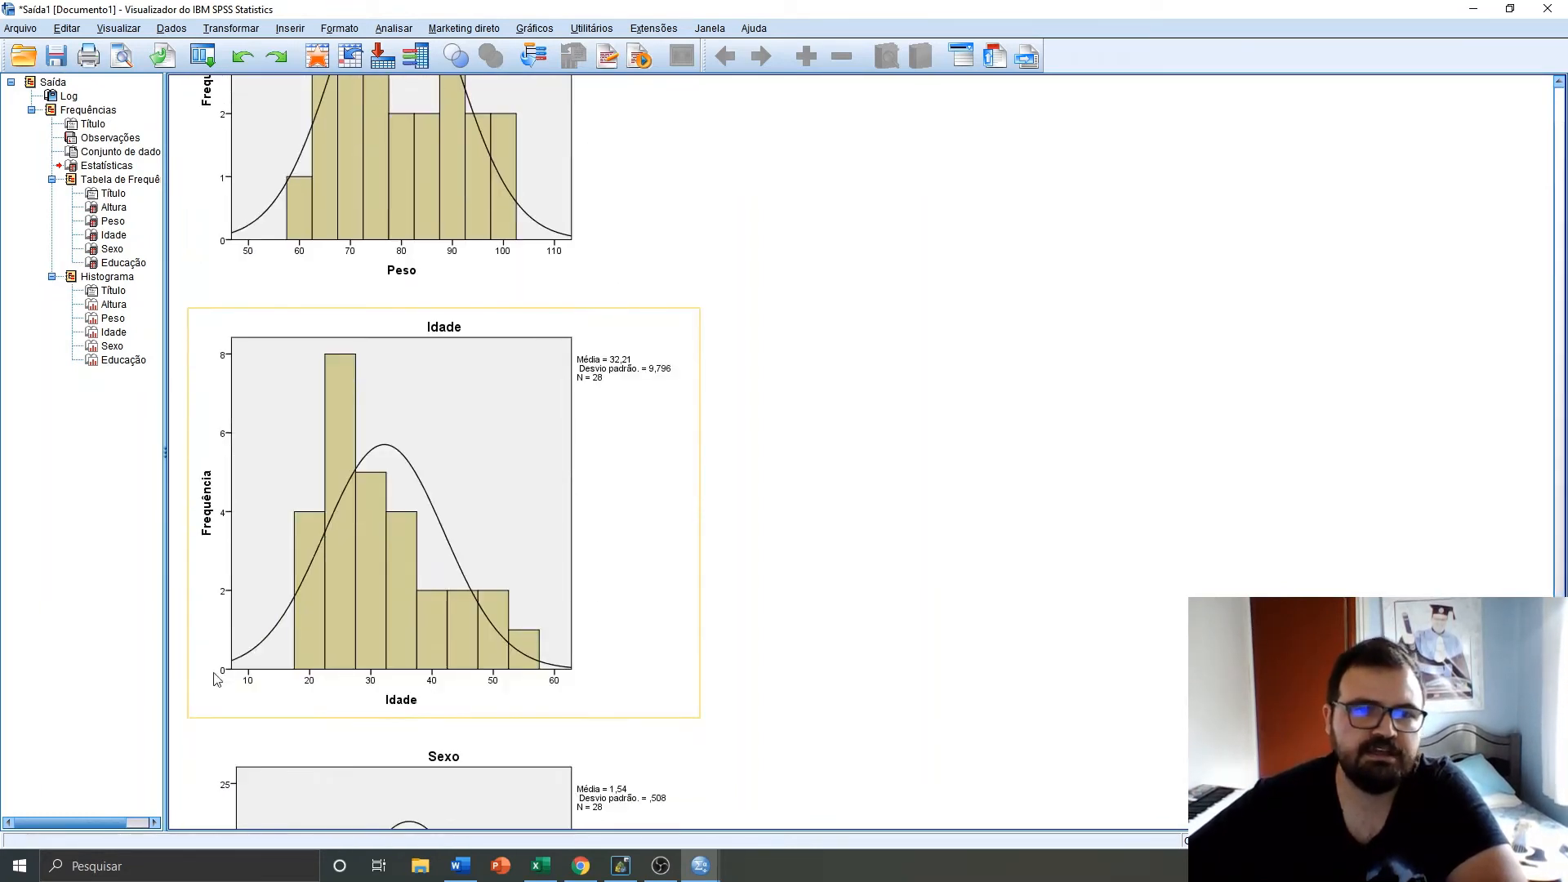
{"action": "scroll", "coordinate": [463, 539], "scroll_direction": "down", "scroll_amount": 4}
{"action": "scroll", "coordinate": [455, 558], "scroll_direction": "down", "scroll_amount": 2}
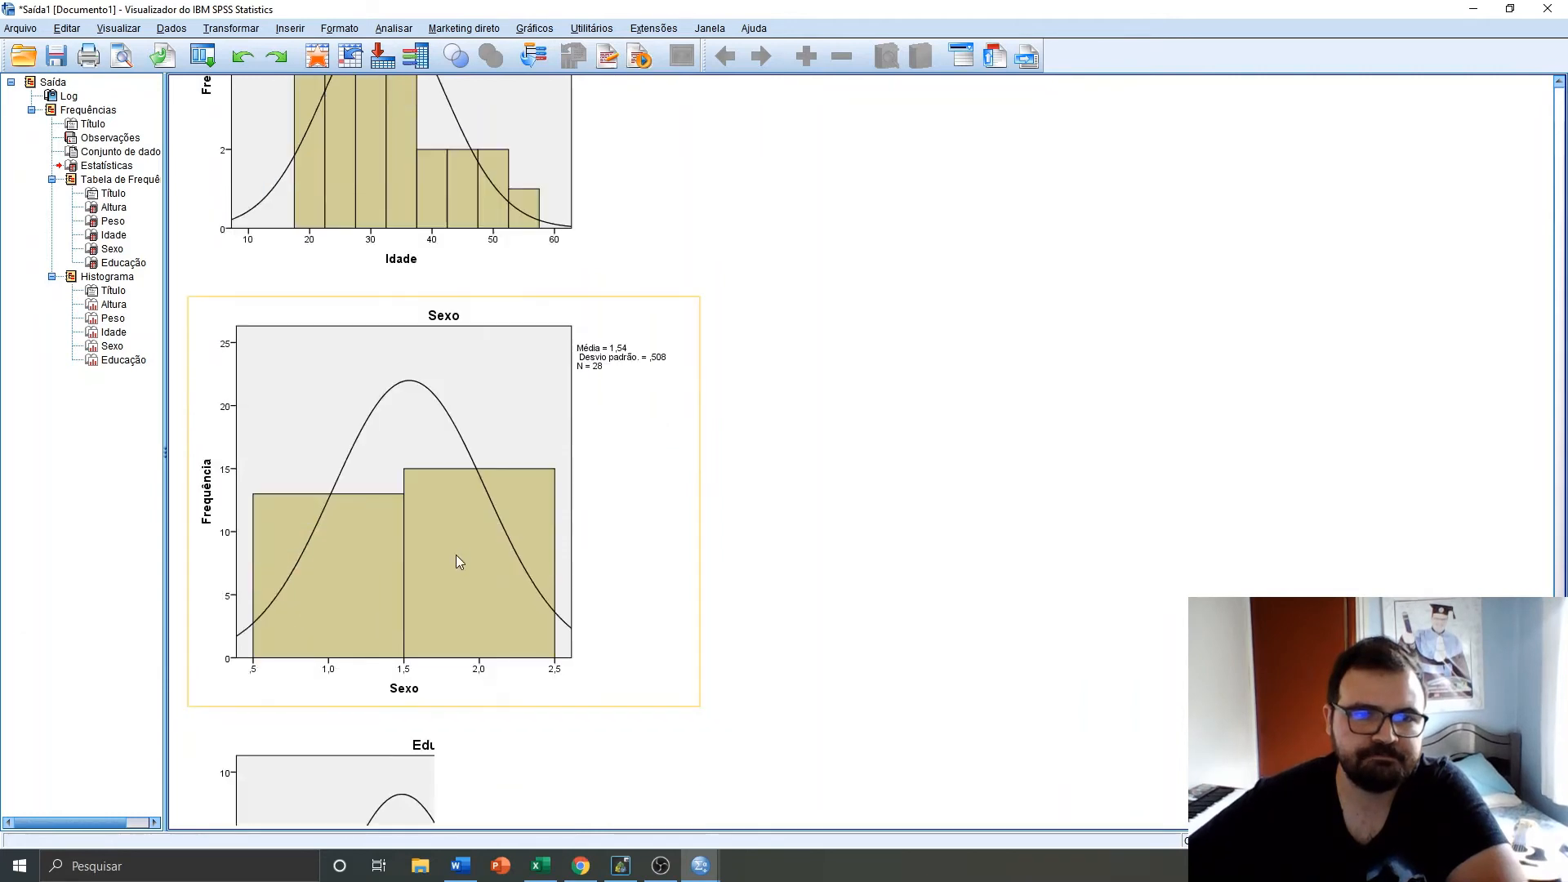
{"action": "scroll", "coordinate": [455, 558], "scroll_direction": "up", "scroll_amount": 6}
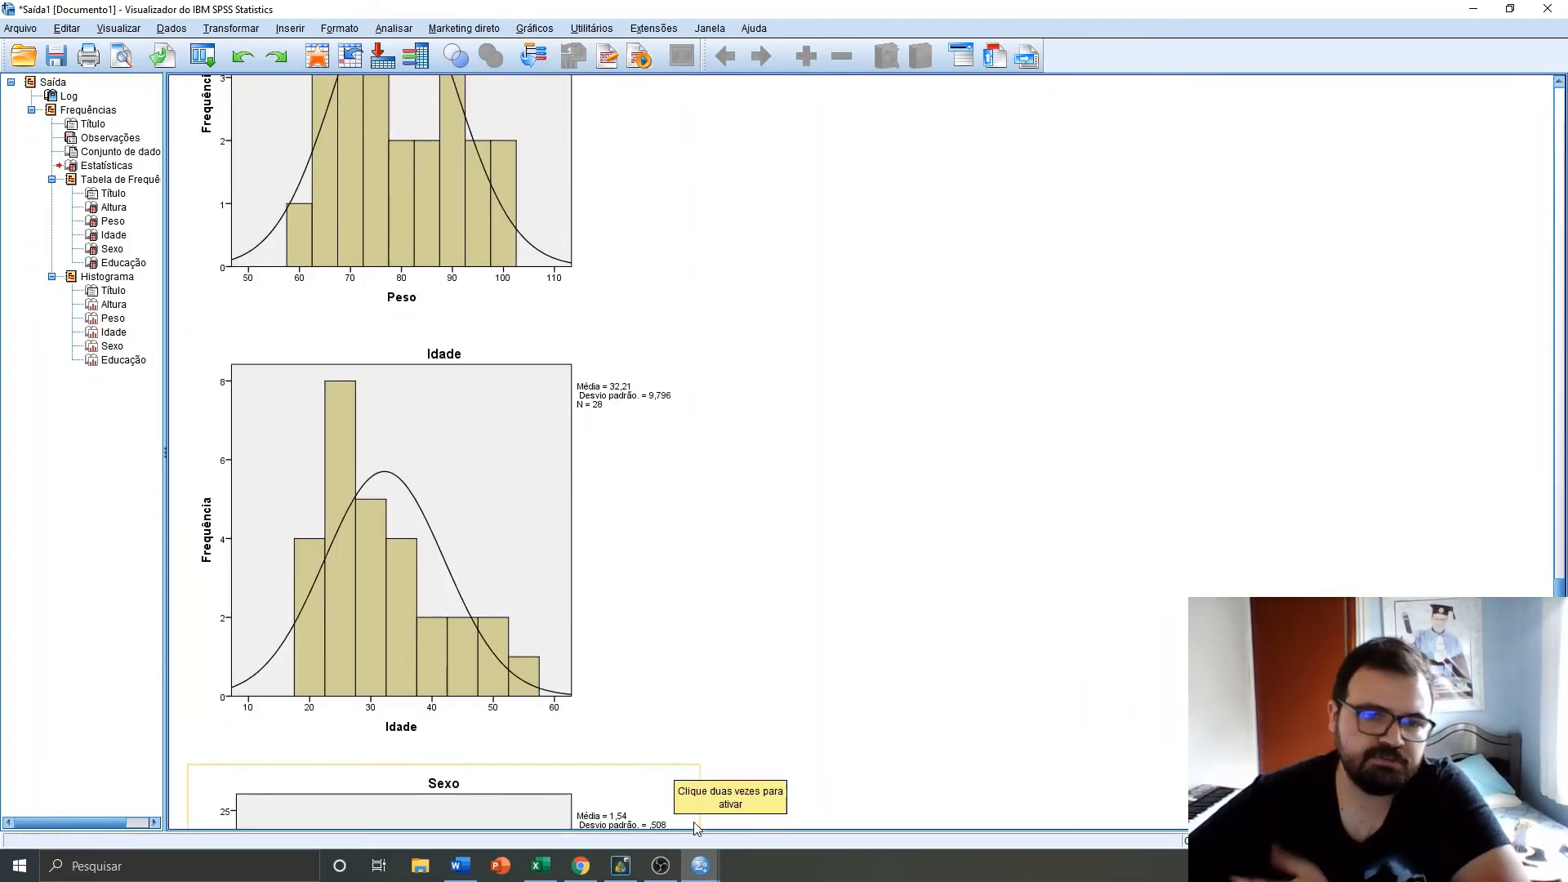
Run a Descritivas analysis on Altura with mean, standard deviation, minimum and maximum, and select the resulting table
{"action": "left_click", "coordinate": [395, 29]}
{"action": "mouse_move", "coordinate": [455, 72]}
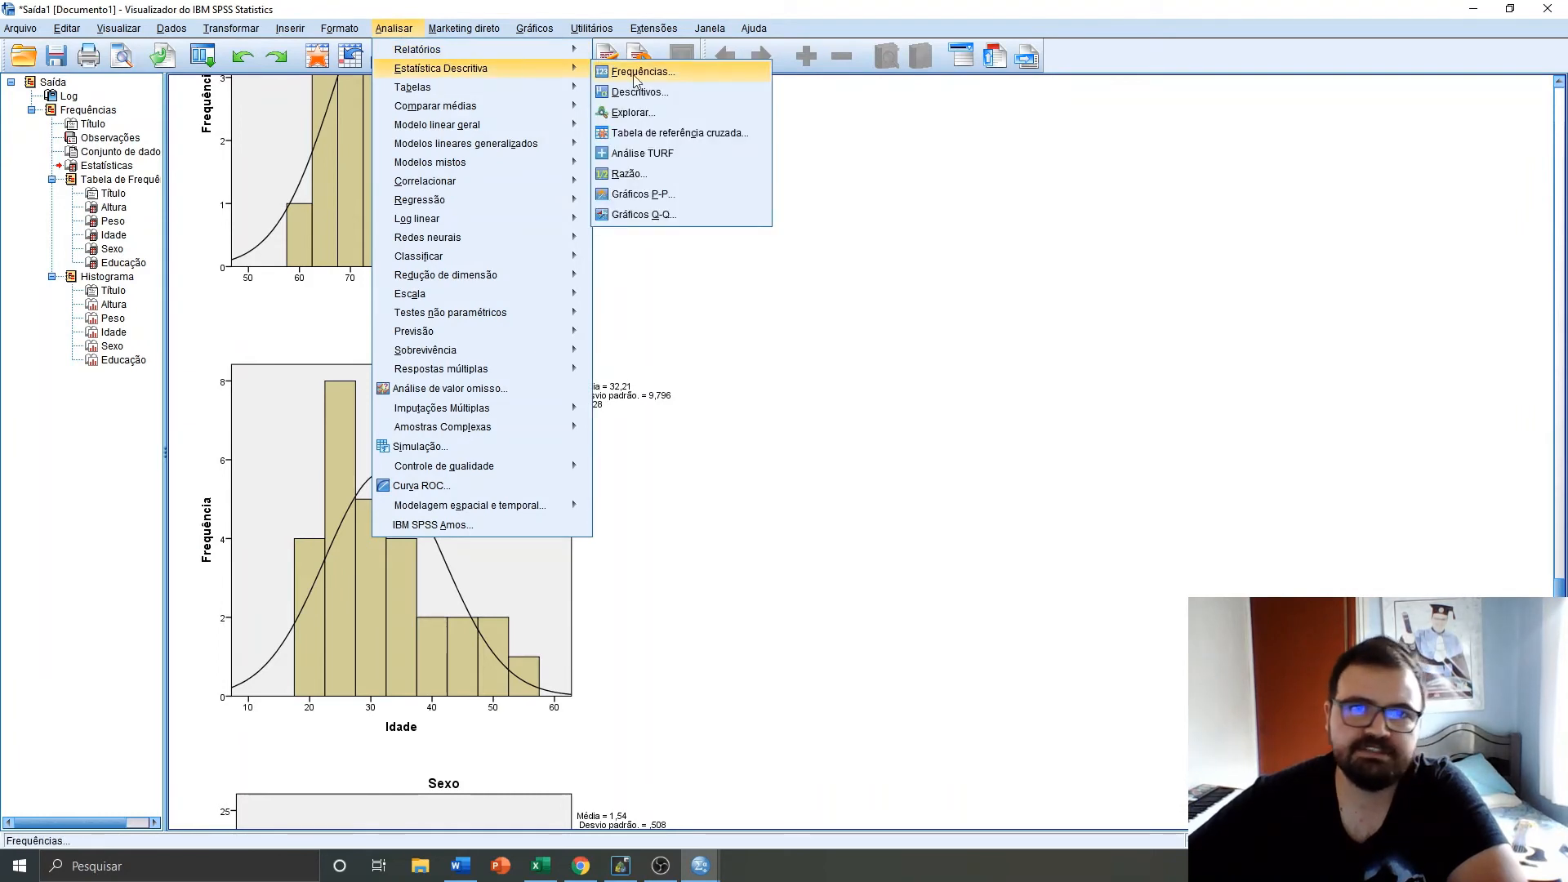
{"action": "left_click", "coordinate": [669, 101]}
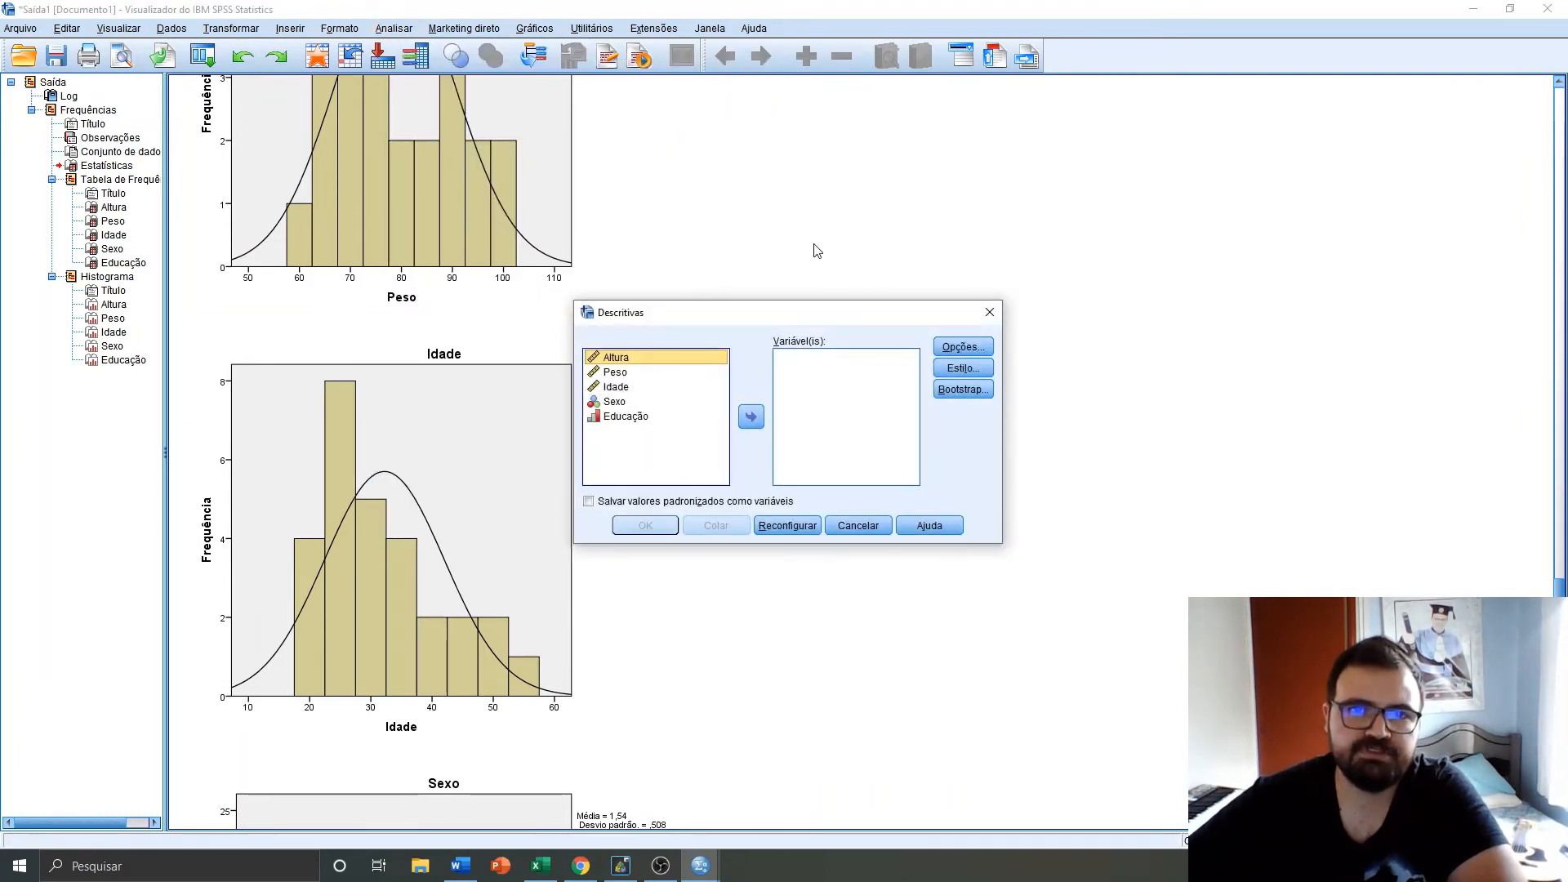
{"action": "left_click", "coordinate": [751, 417]}
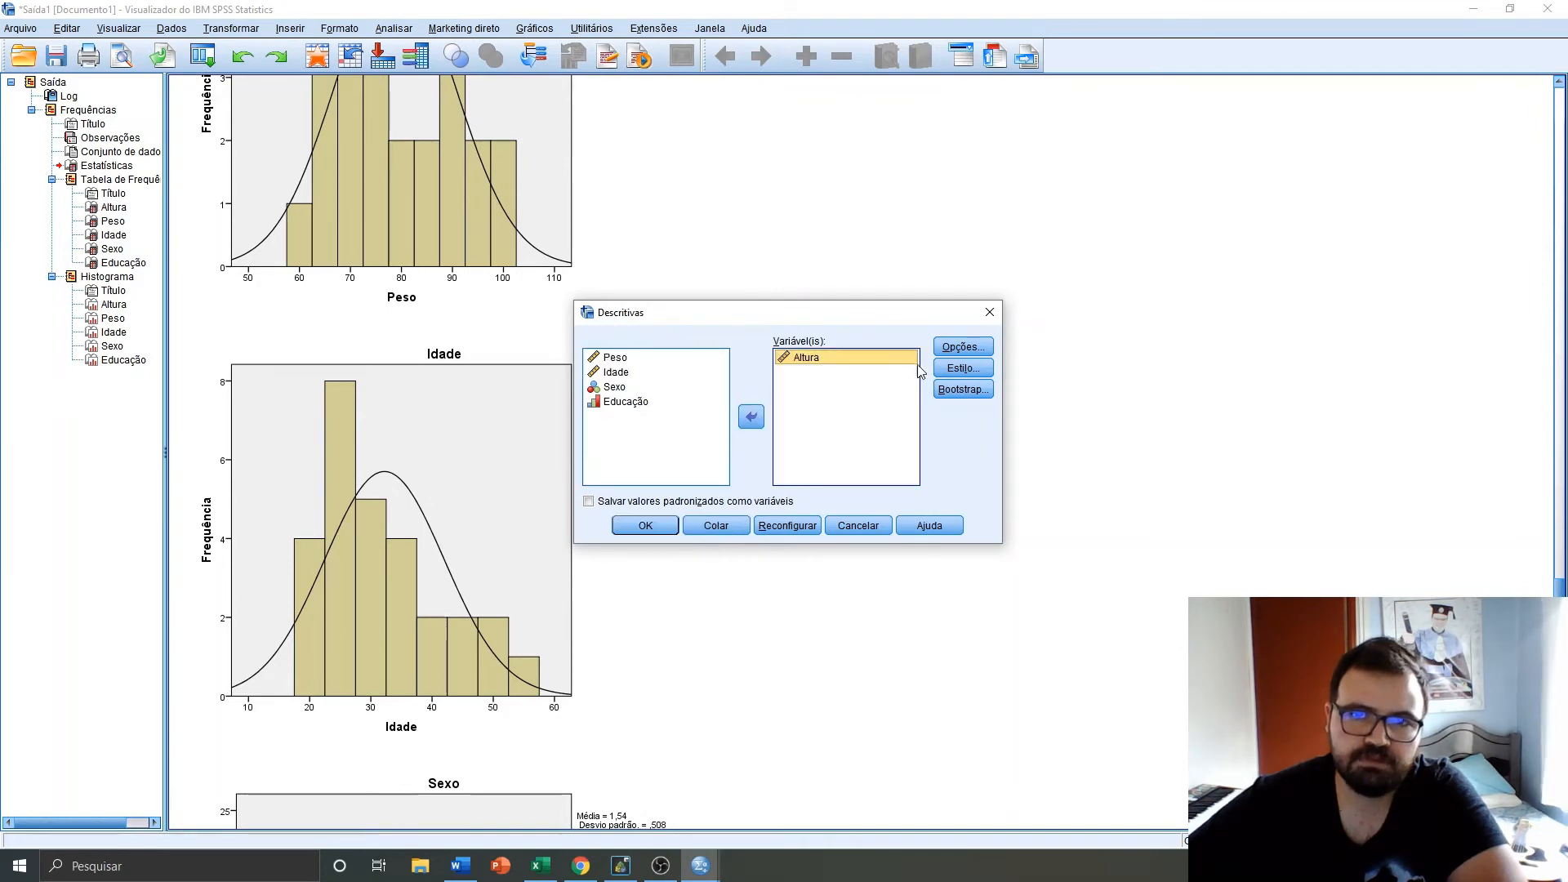
{"action": "left_click", "coordinate": [957, 347]}
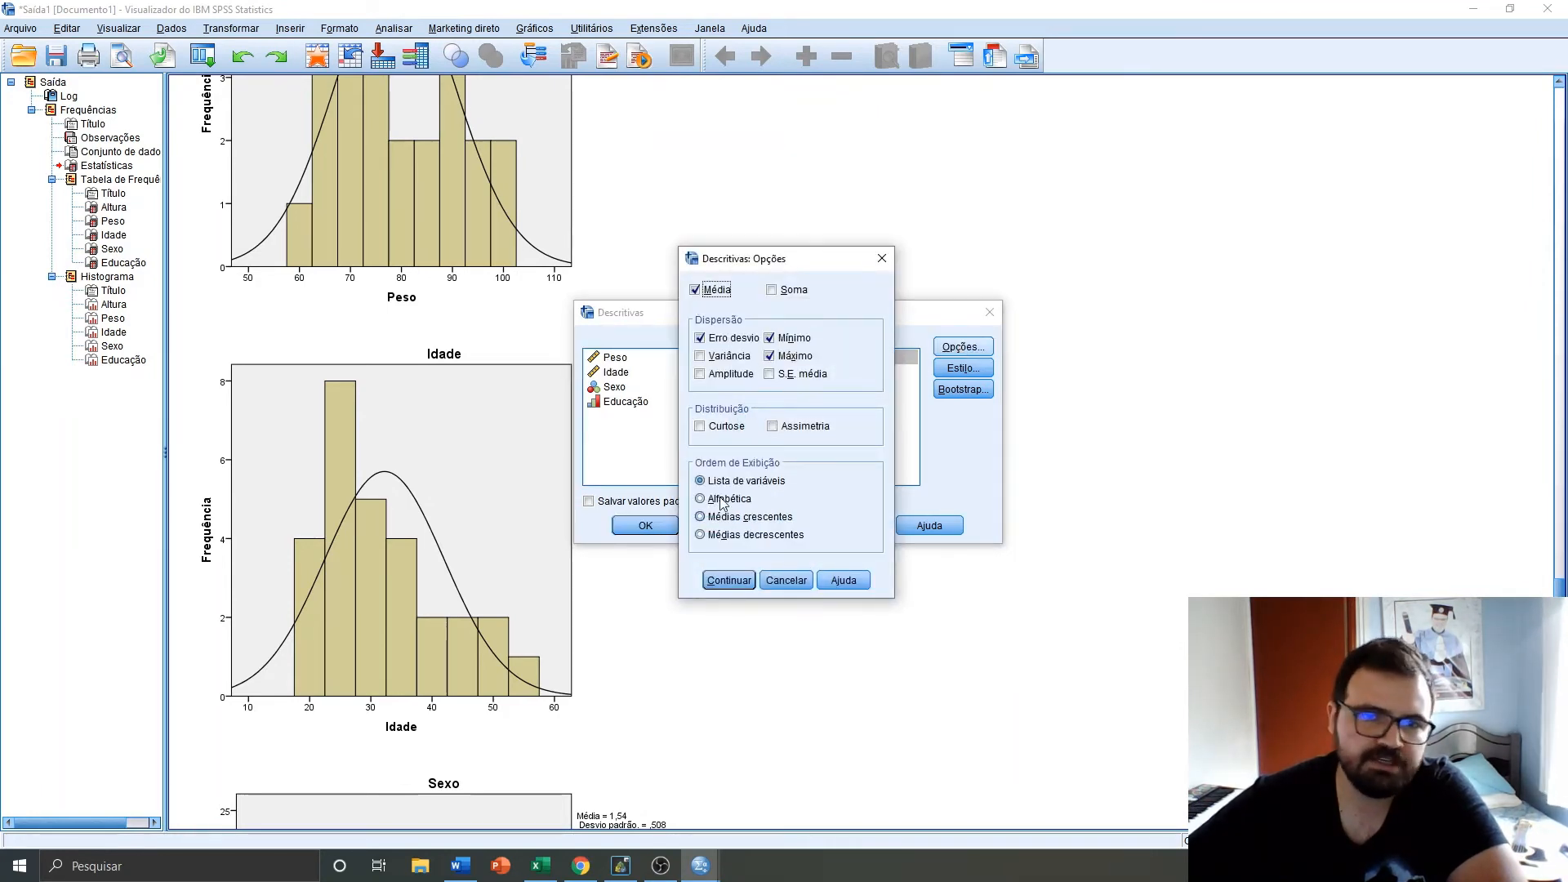
{"action": "left_click", "coordinate": [722, 580]}
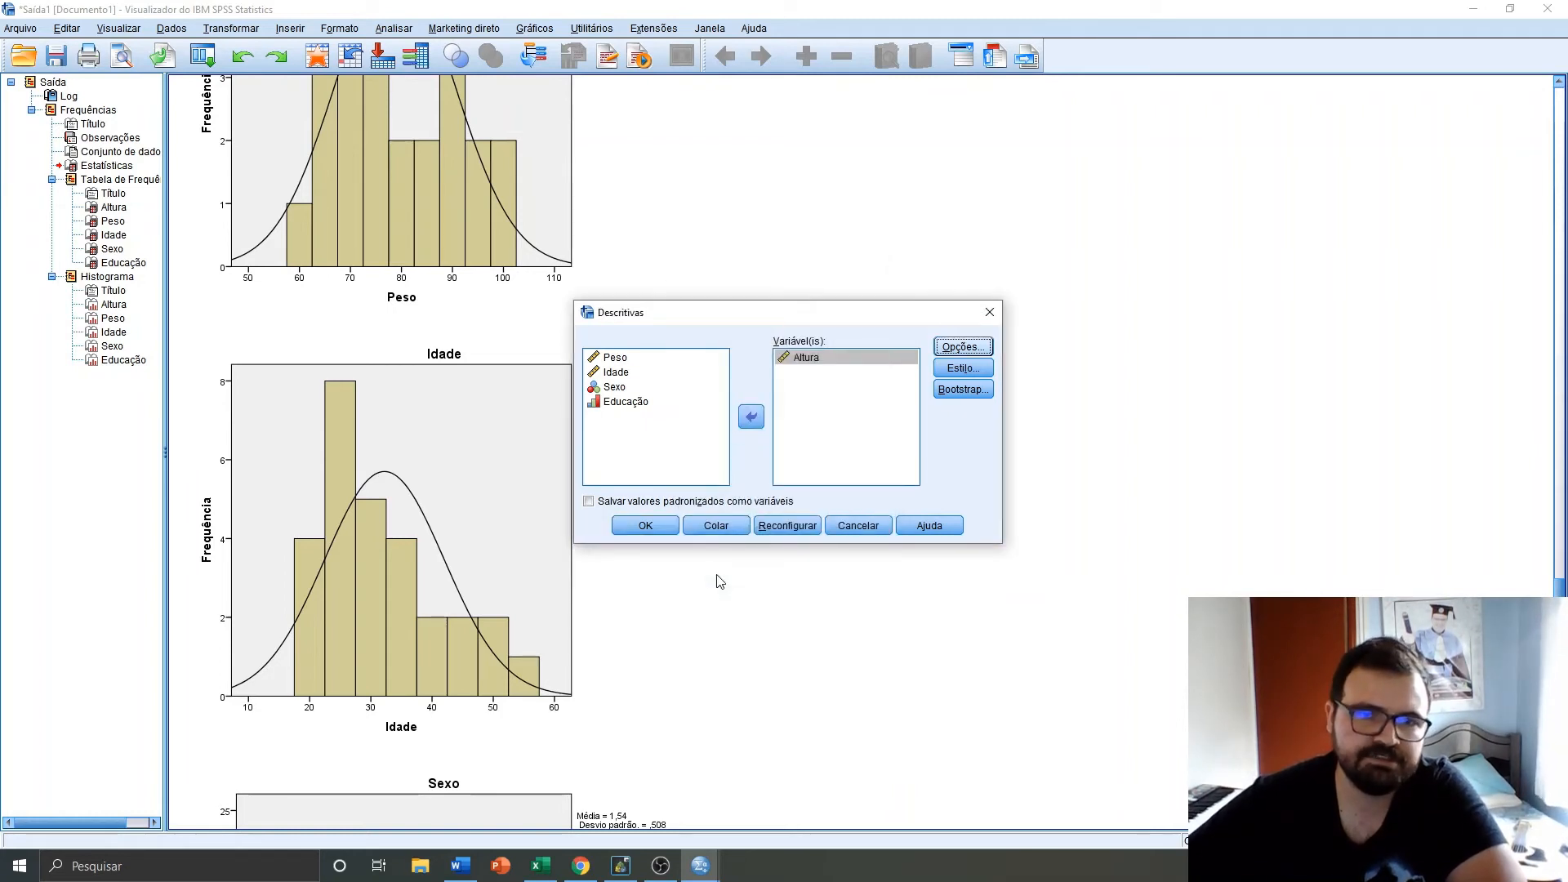
{"action": "left_click", "coordinate": [645, 525]}
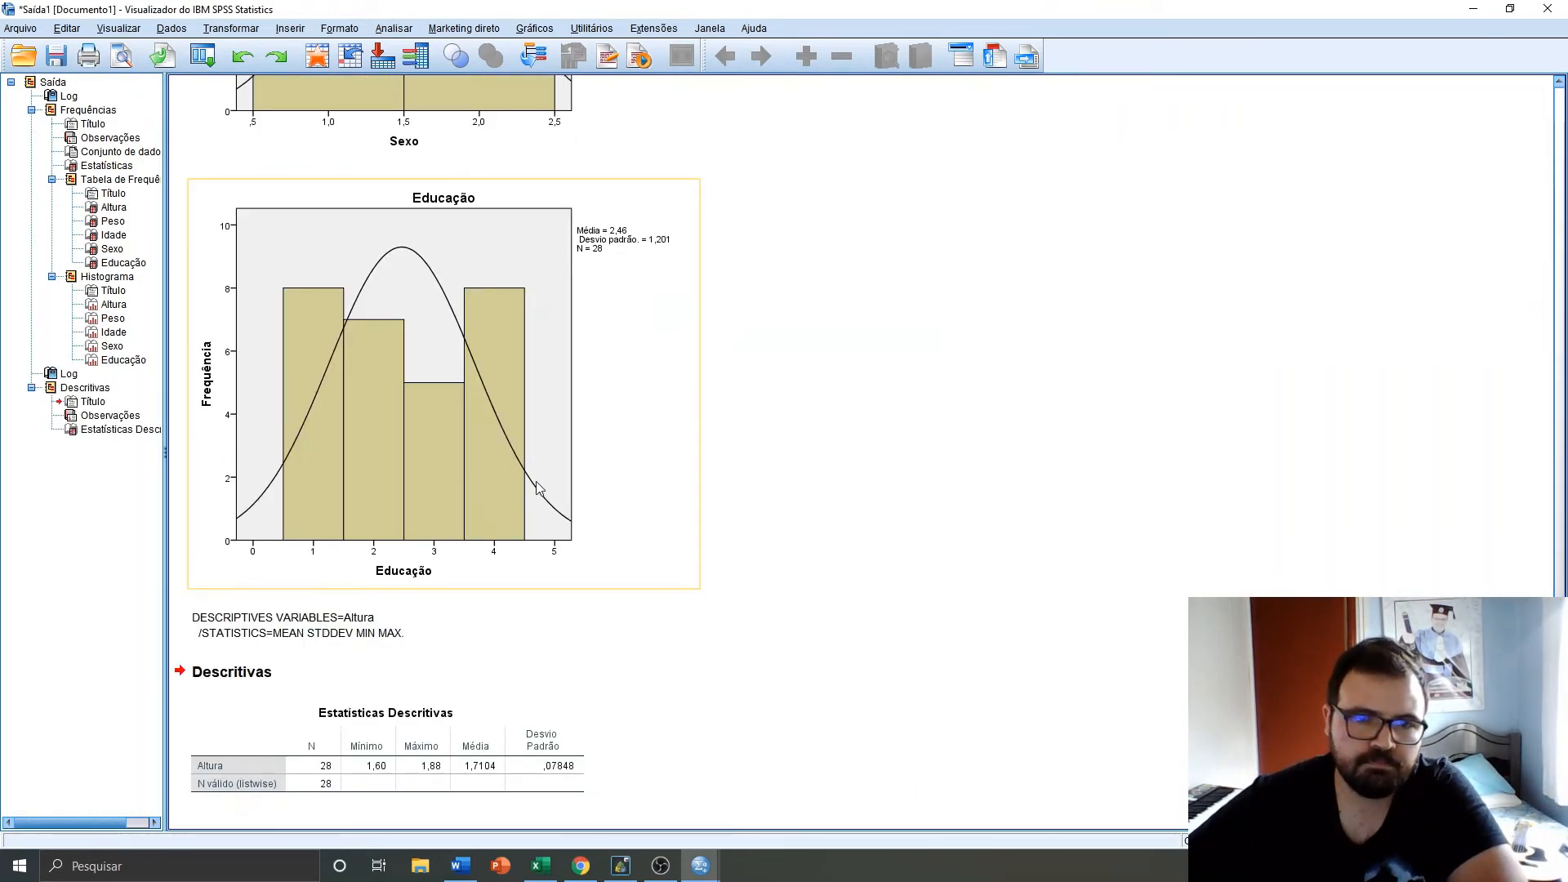
{"action": "left_click", "coordinate": [384, 741]}
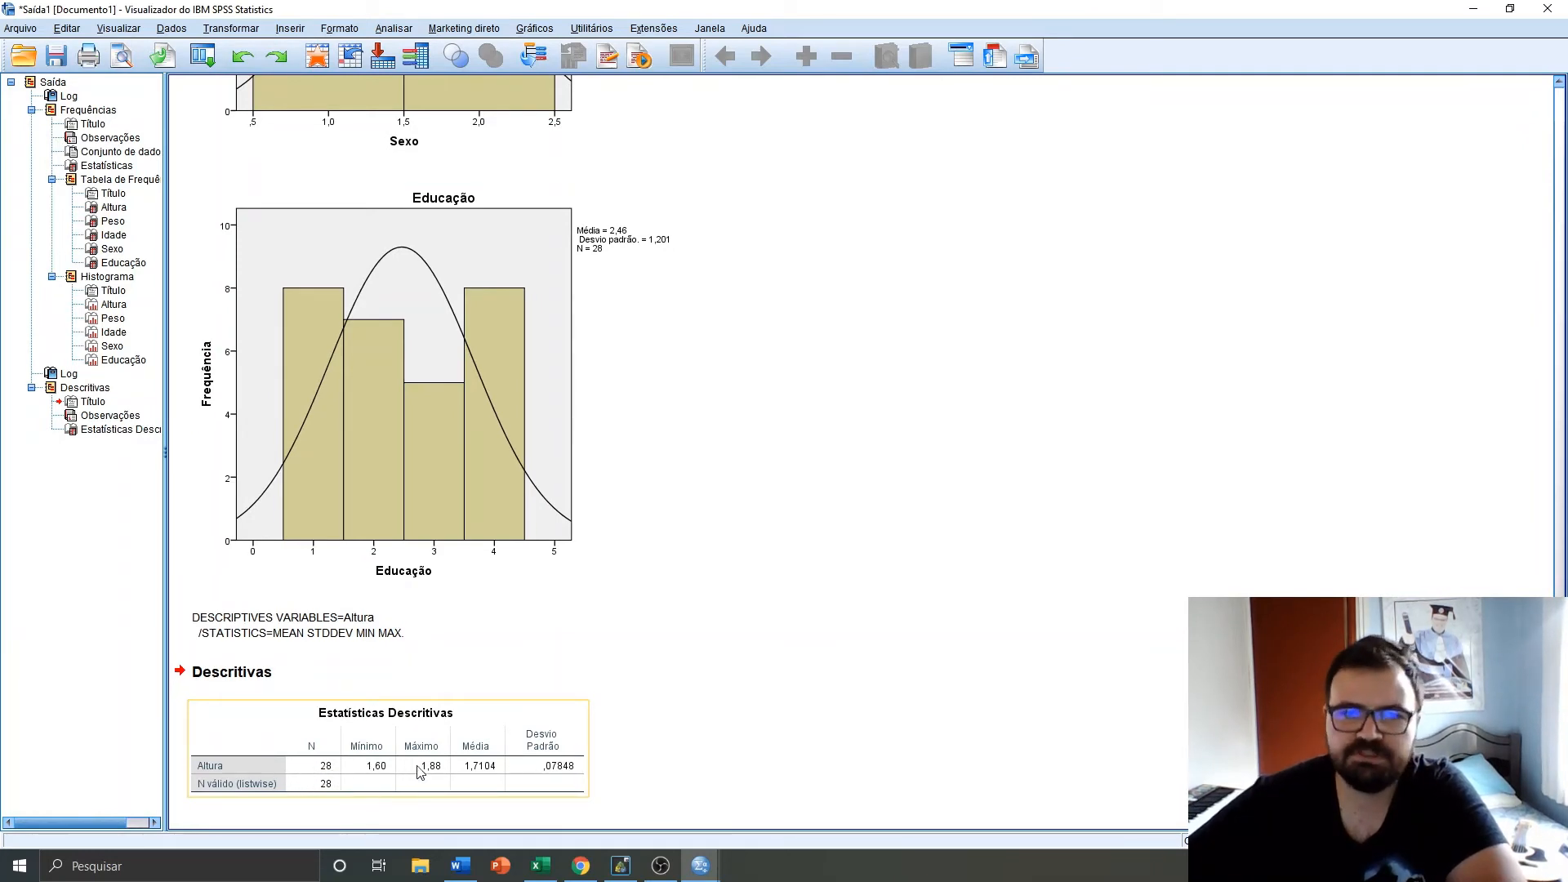
{"action": "left_click", "coordinate": [525, 769]}
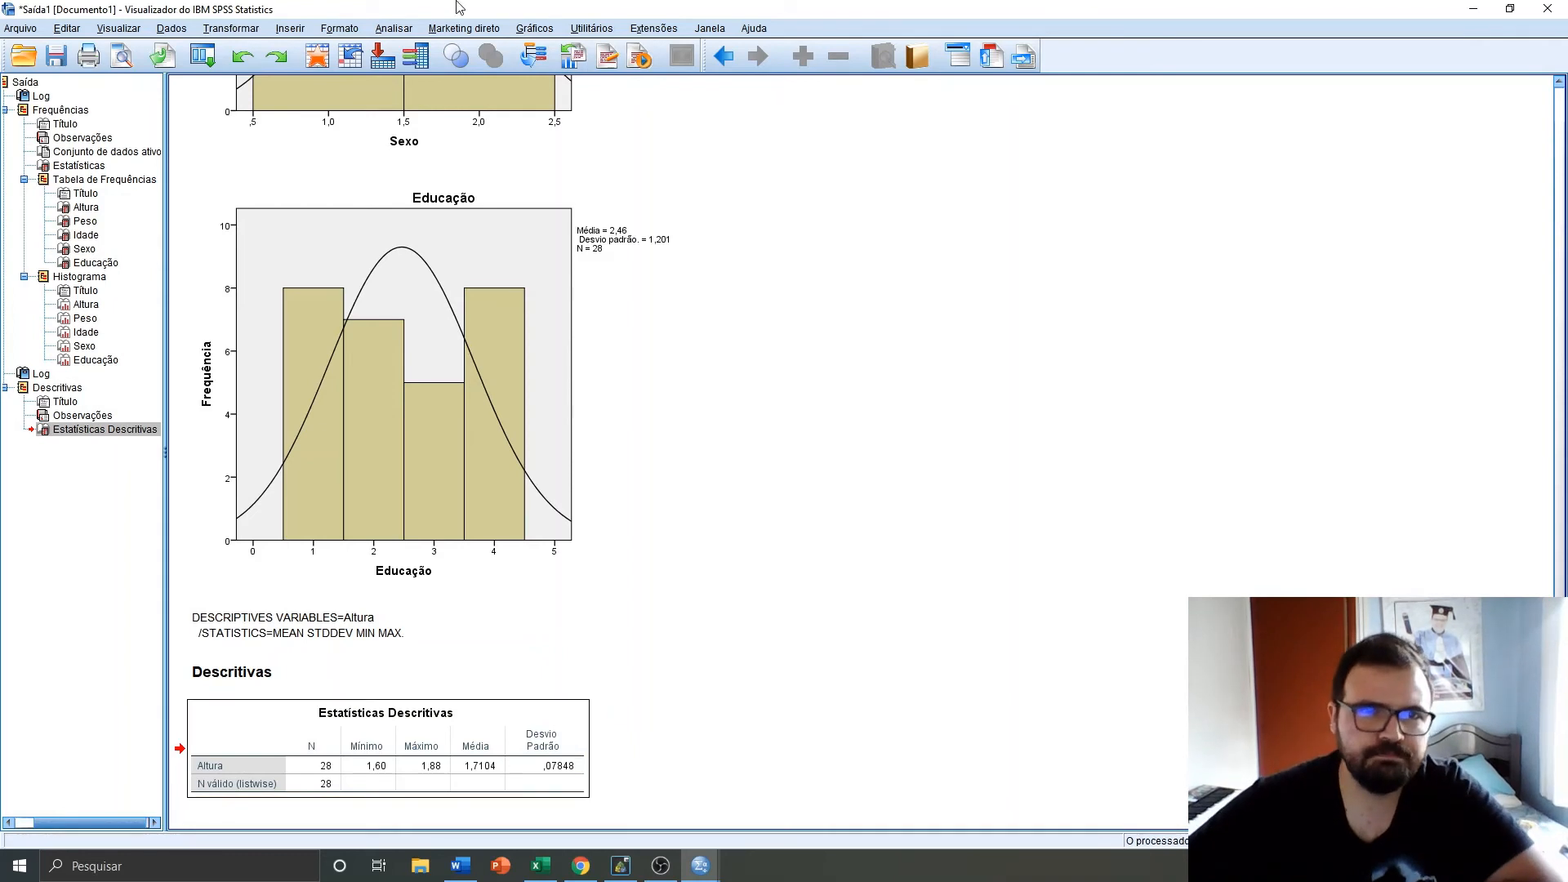
Open Explore and set Altura, Peso and Idade as dependent variables with Sexo as the factor
{"action": "left_click", "coordinate": [393, 29]}
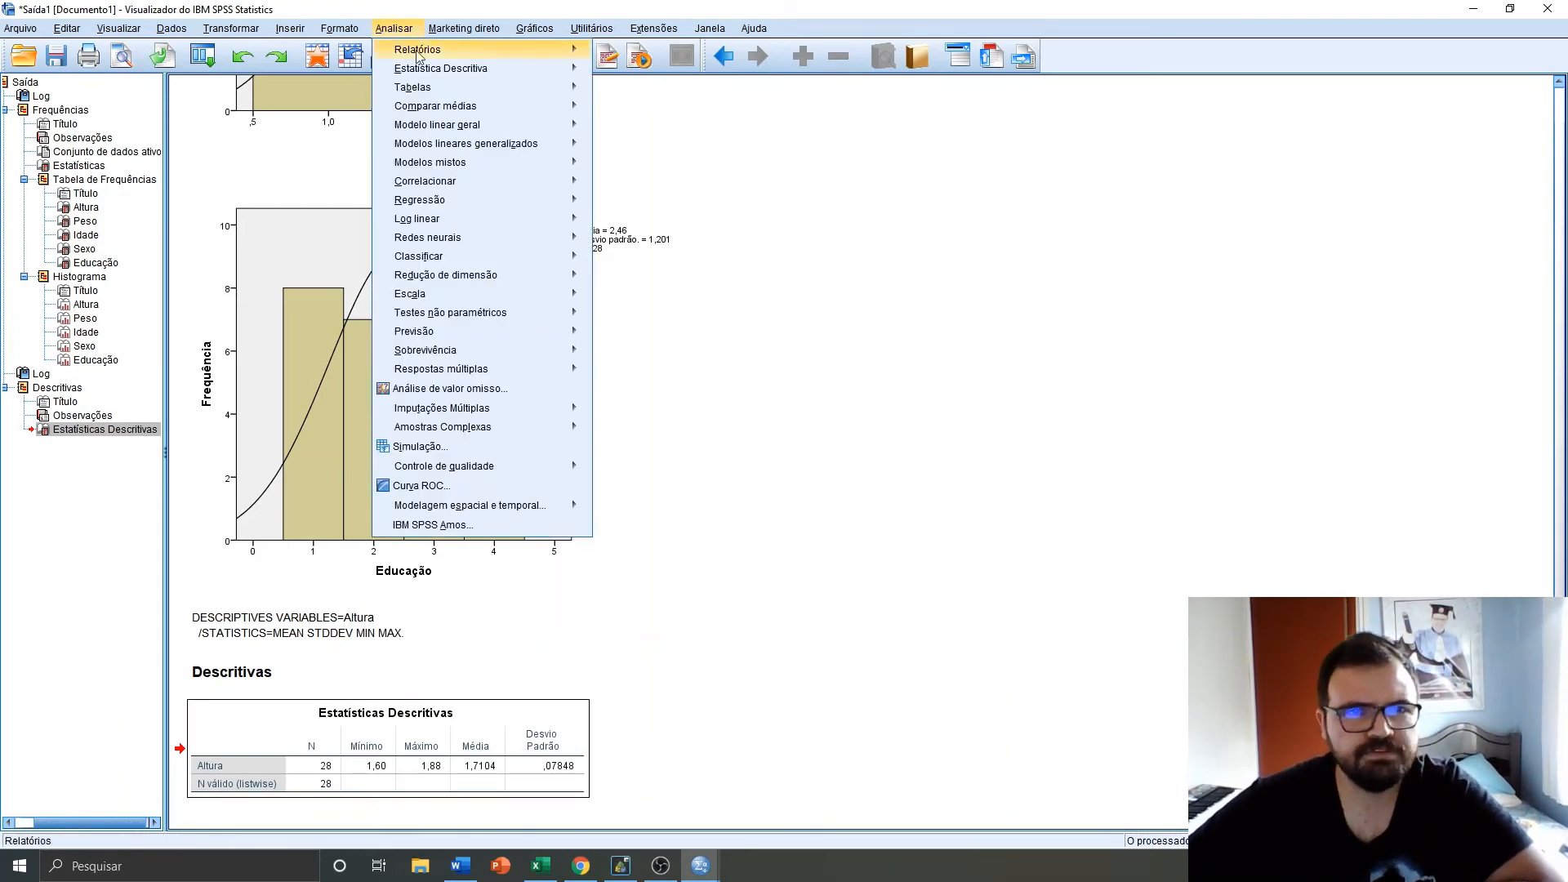
{"action": "mouse_move", "coordinate": [563, 86]}
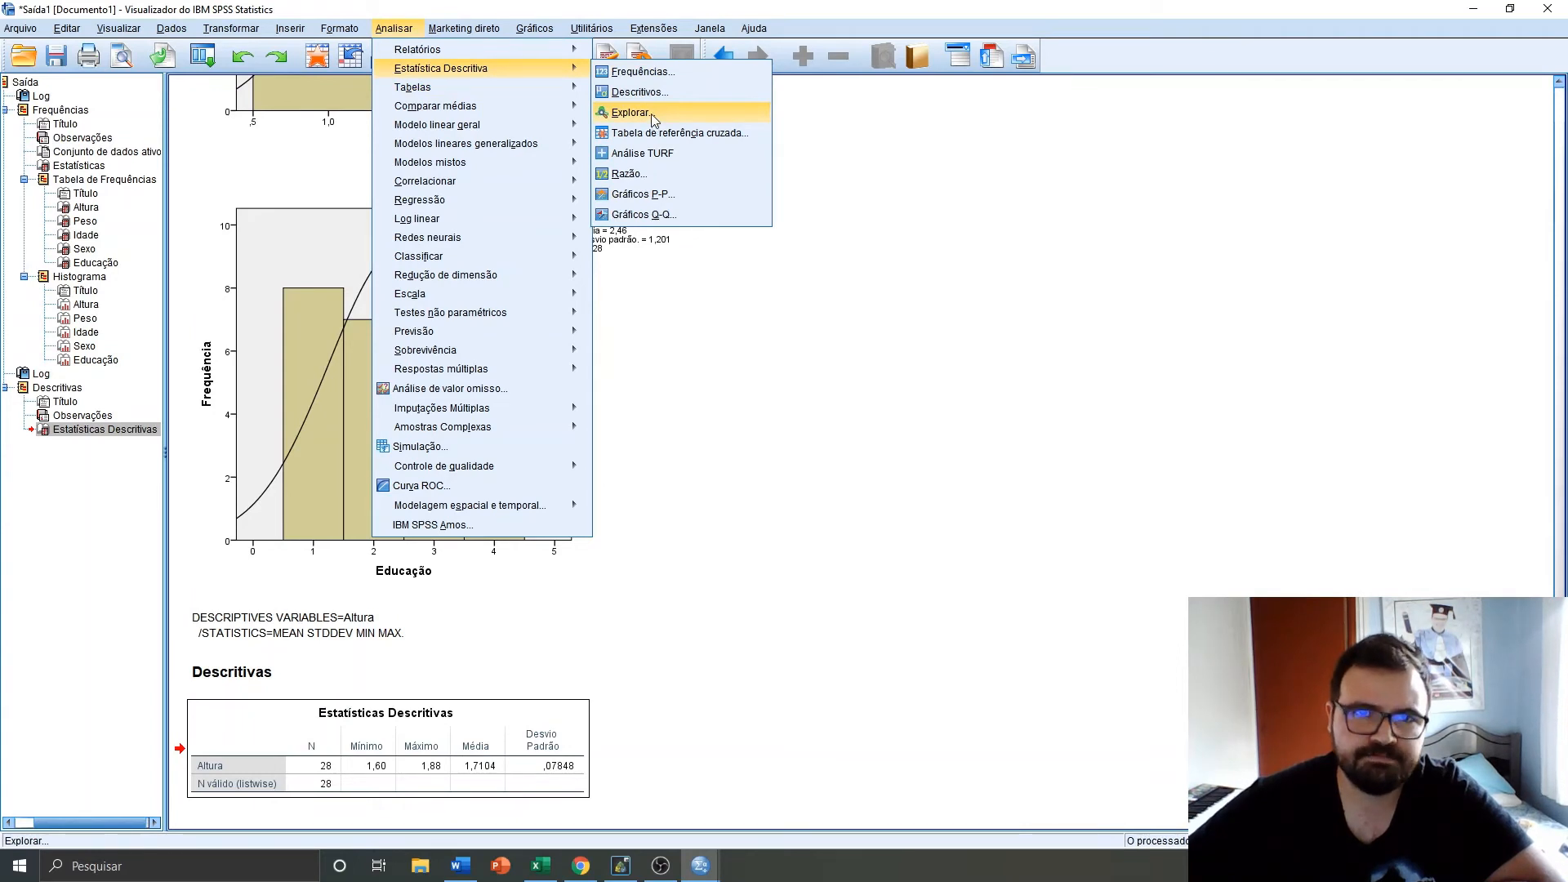
{"action": "left_click", "coordinate": [631, 113]}
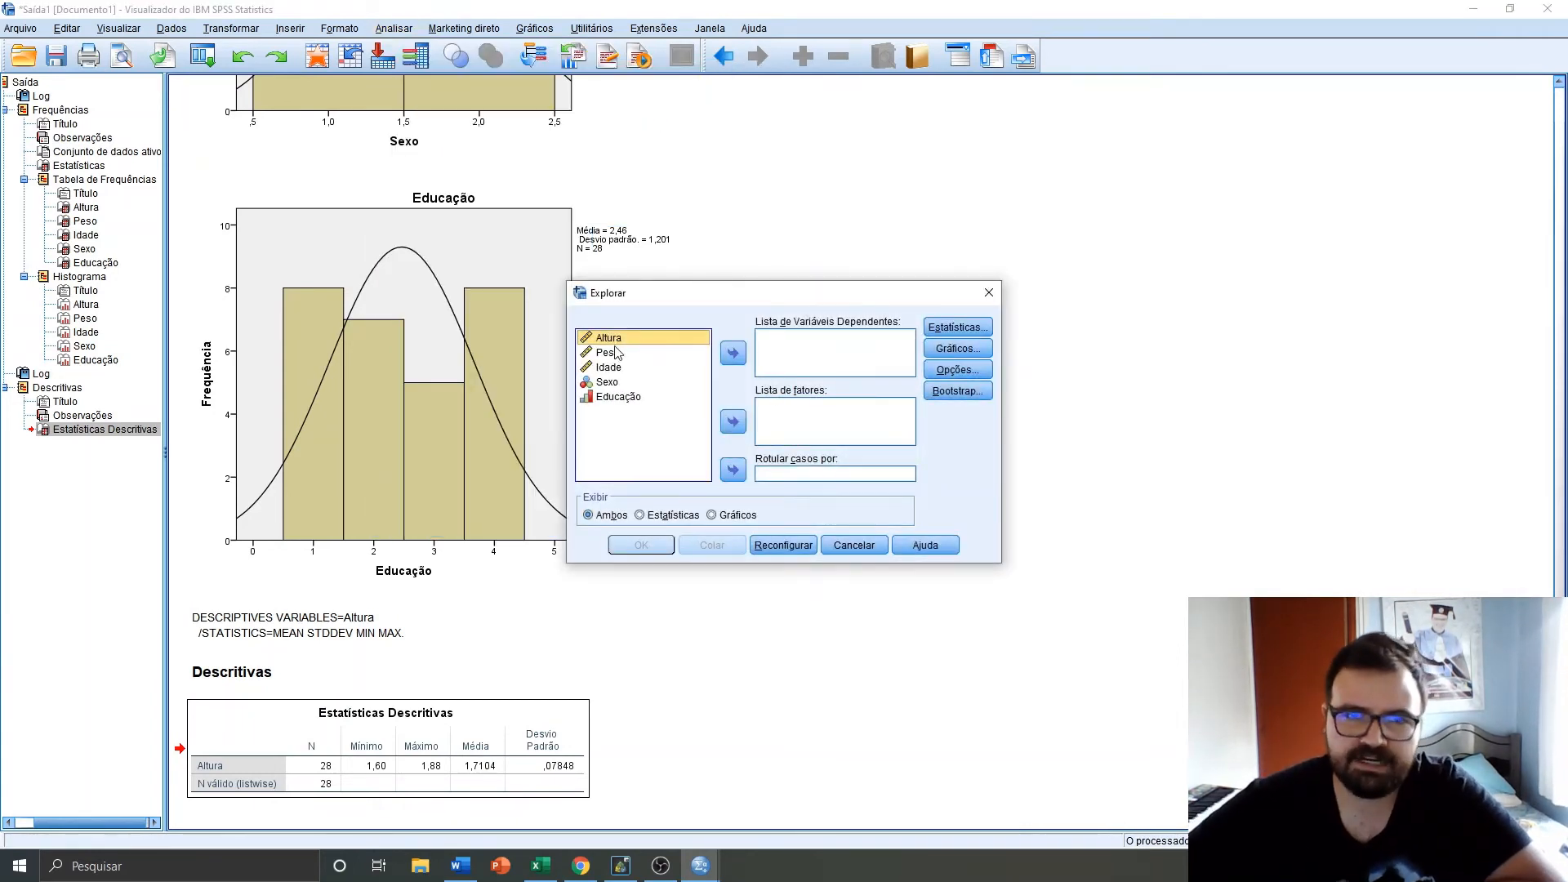
{"action": "left_click", "coordinate": [621, 382]}
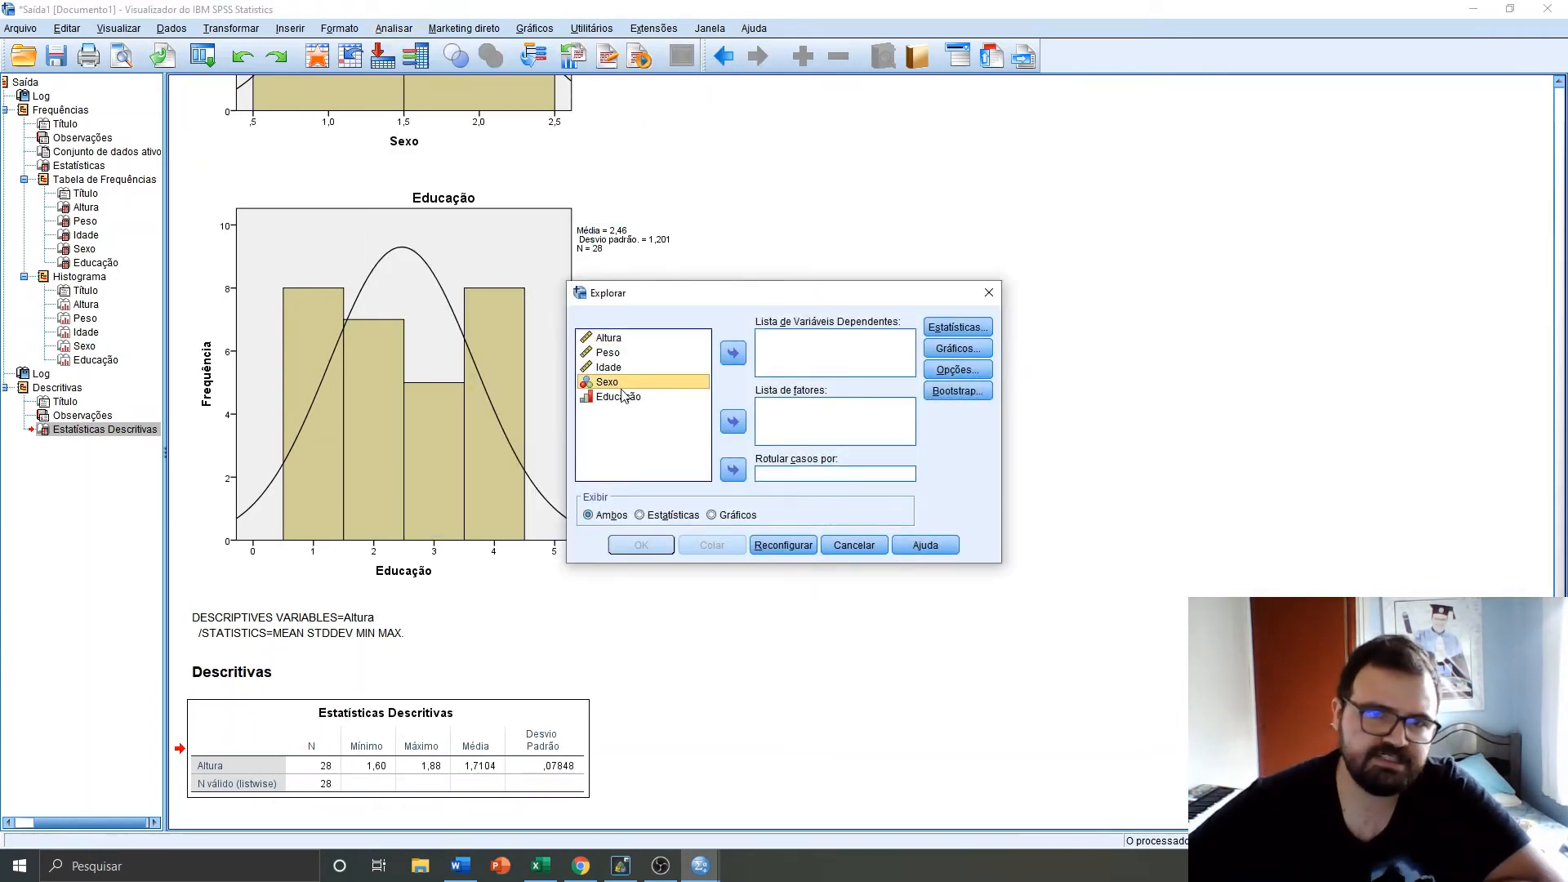
{"action": "left_click", "coordinate": [736, 429]}
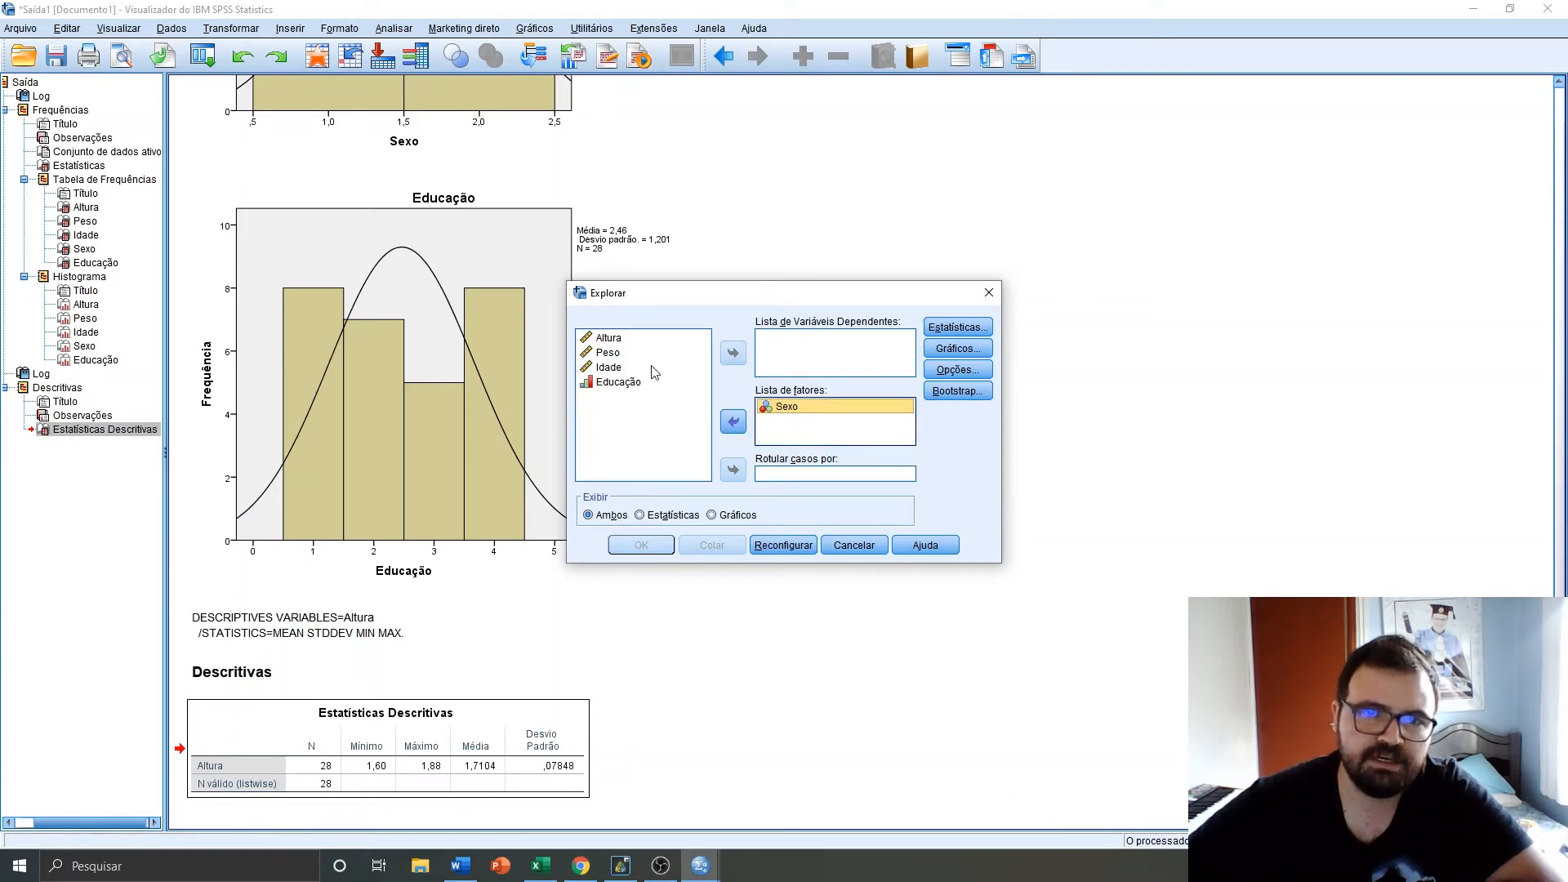
{"action": "left_click", "coordinate": [616, 339]}
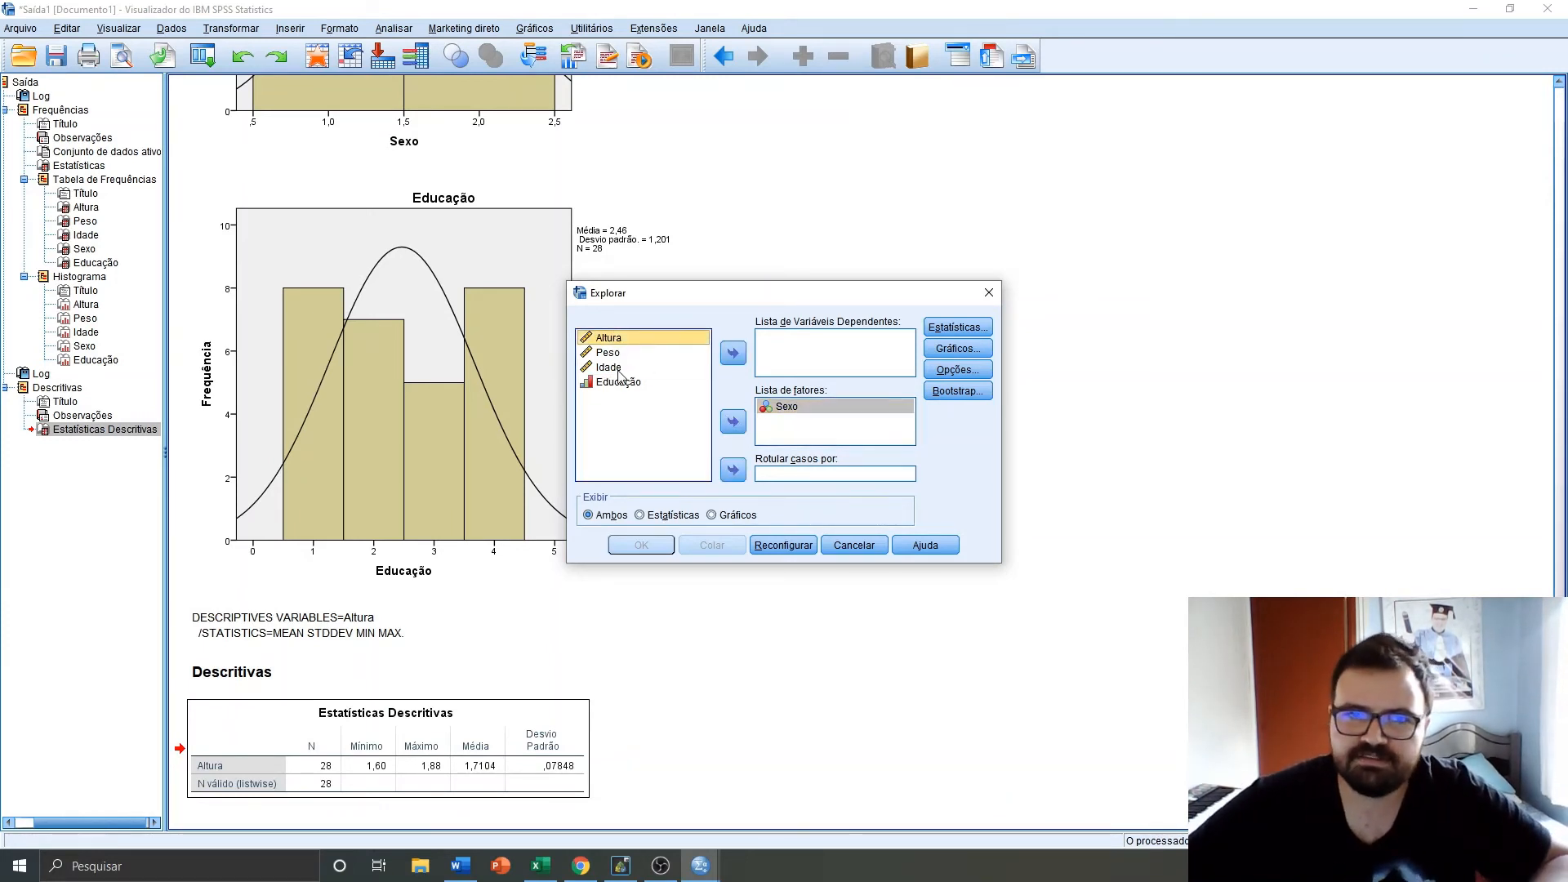
{"action": "left_click", "coordinate": [619, 369], "text": "shift"}
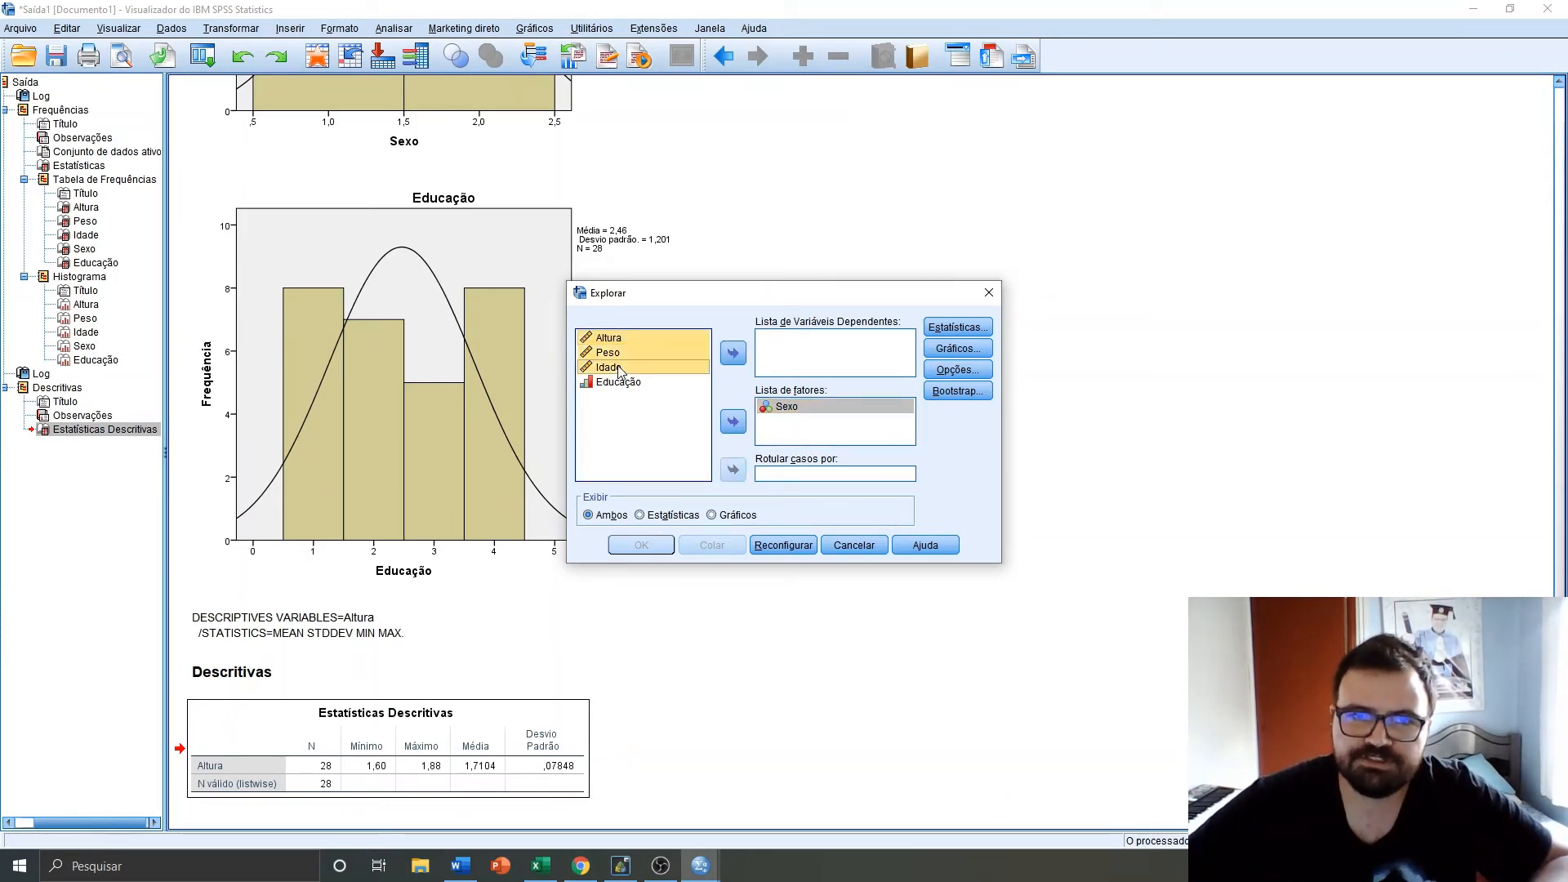
{"action": "left_click", "coordinate": [731, 354]}
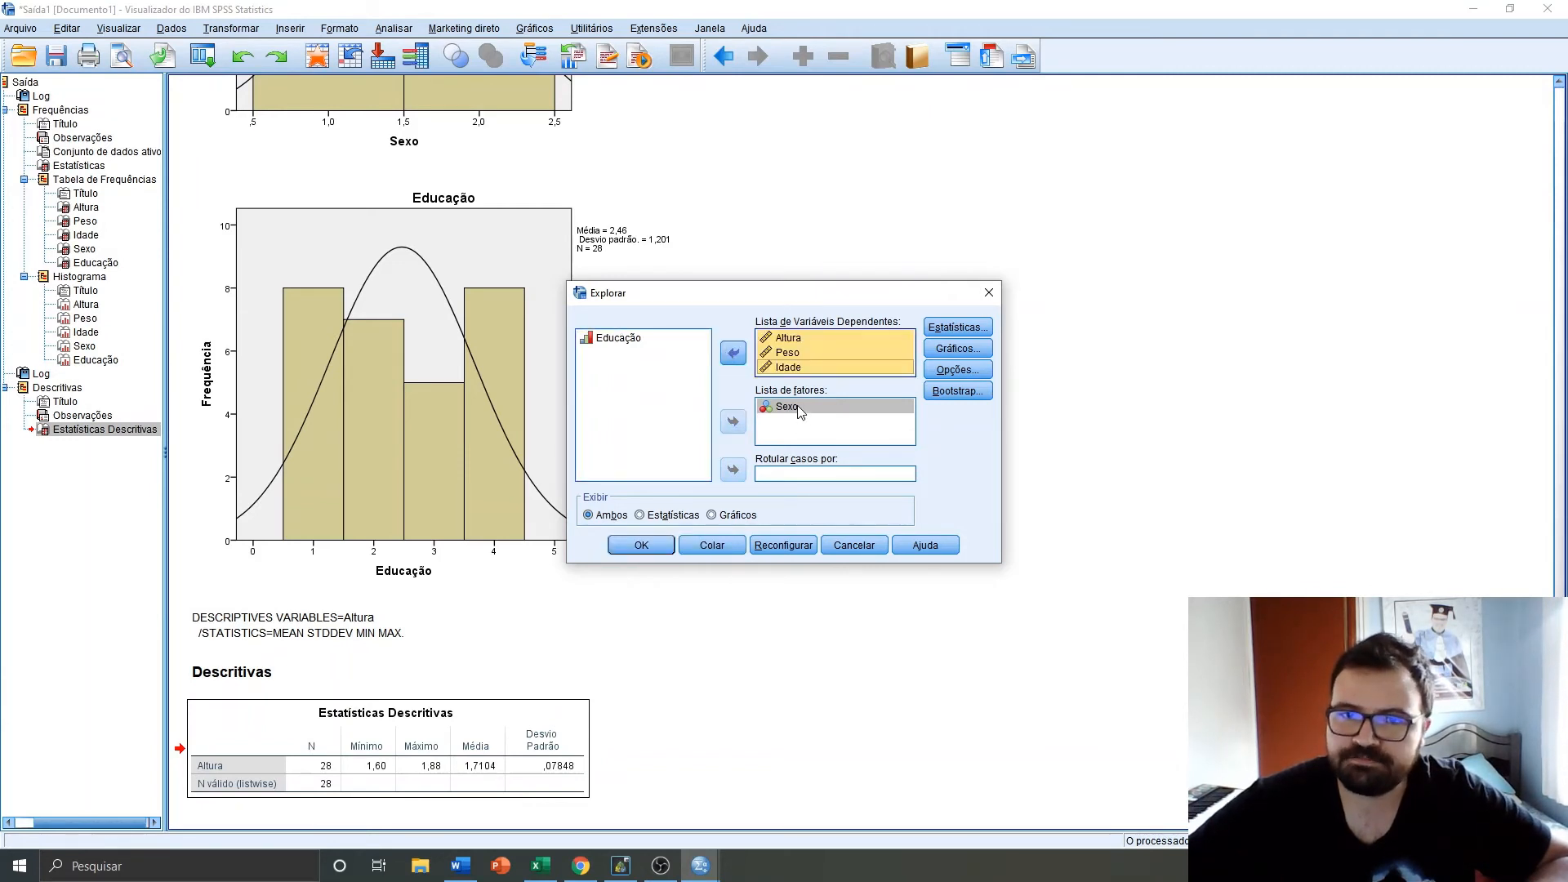
Keep descriptive statistics, choose histograms instead of stem-and-leaf plots, and run the Explore analysis
{"action": "left_click", "coordinate": [951, 327]}
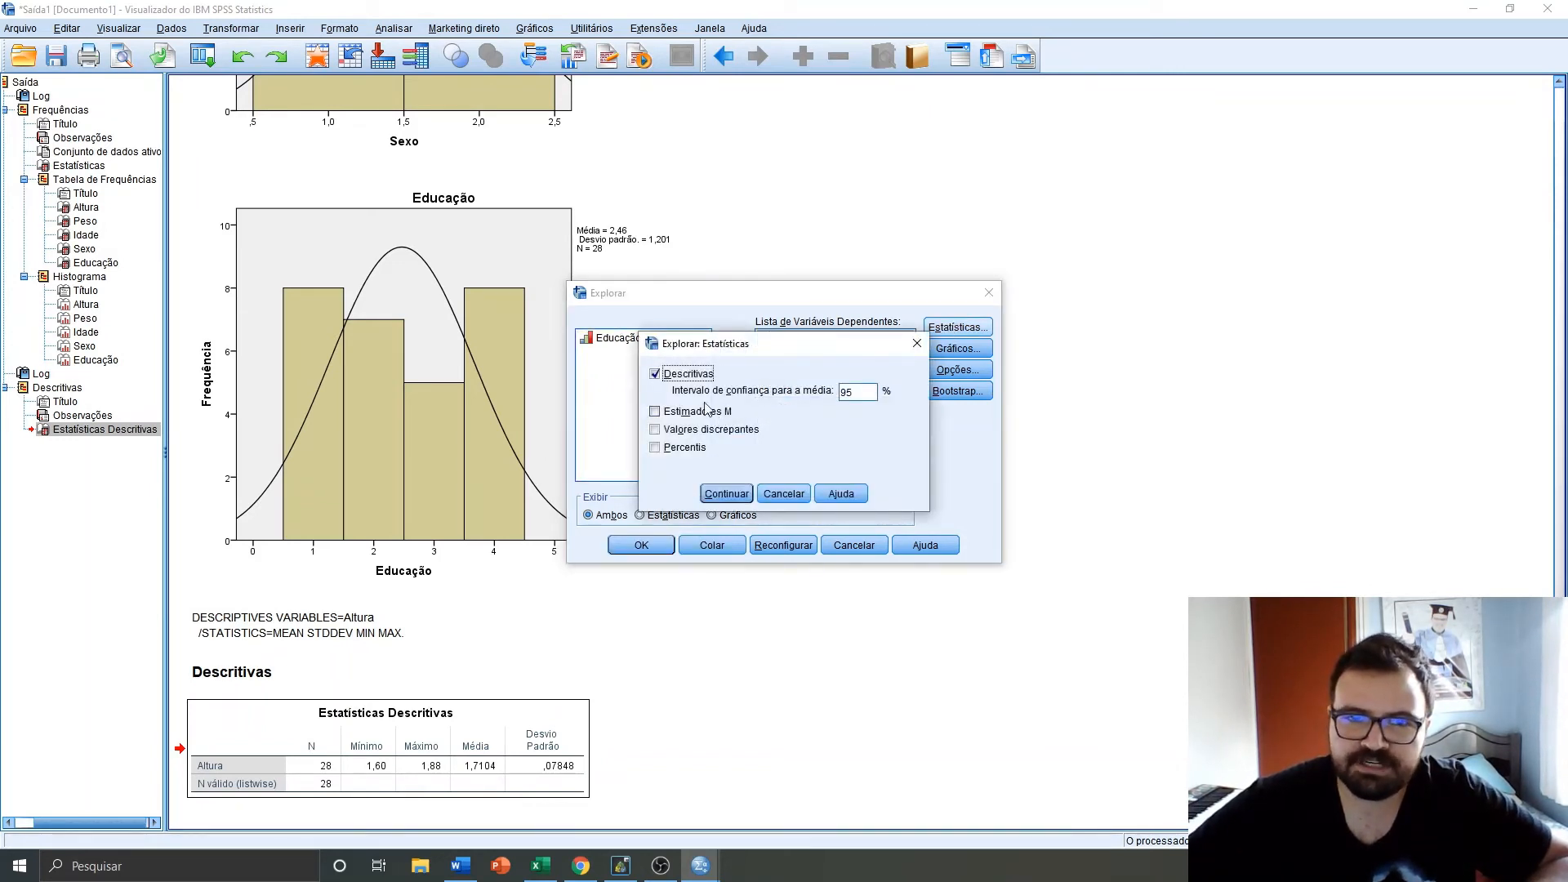
{"action": "left_click", "coordinate": [726, 494]}
{"action": "left_click", "coordinate": [951, 349]}
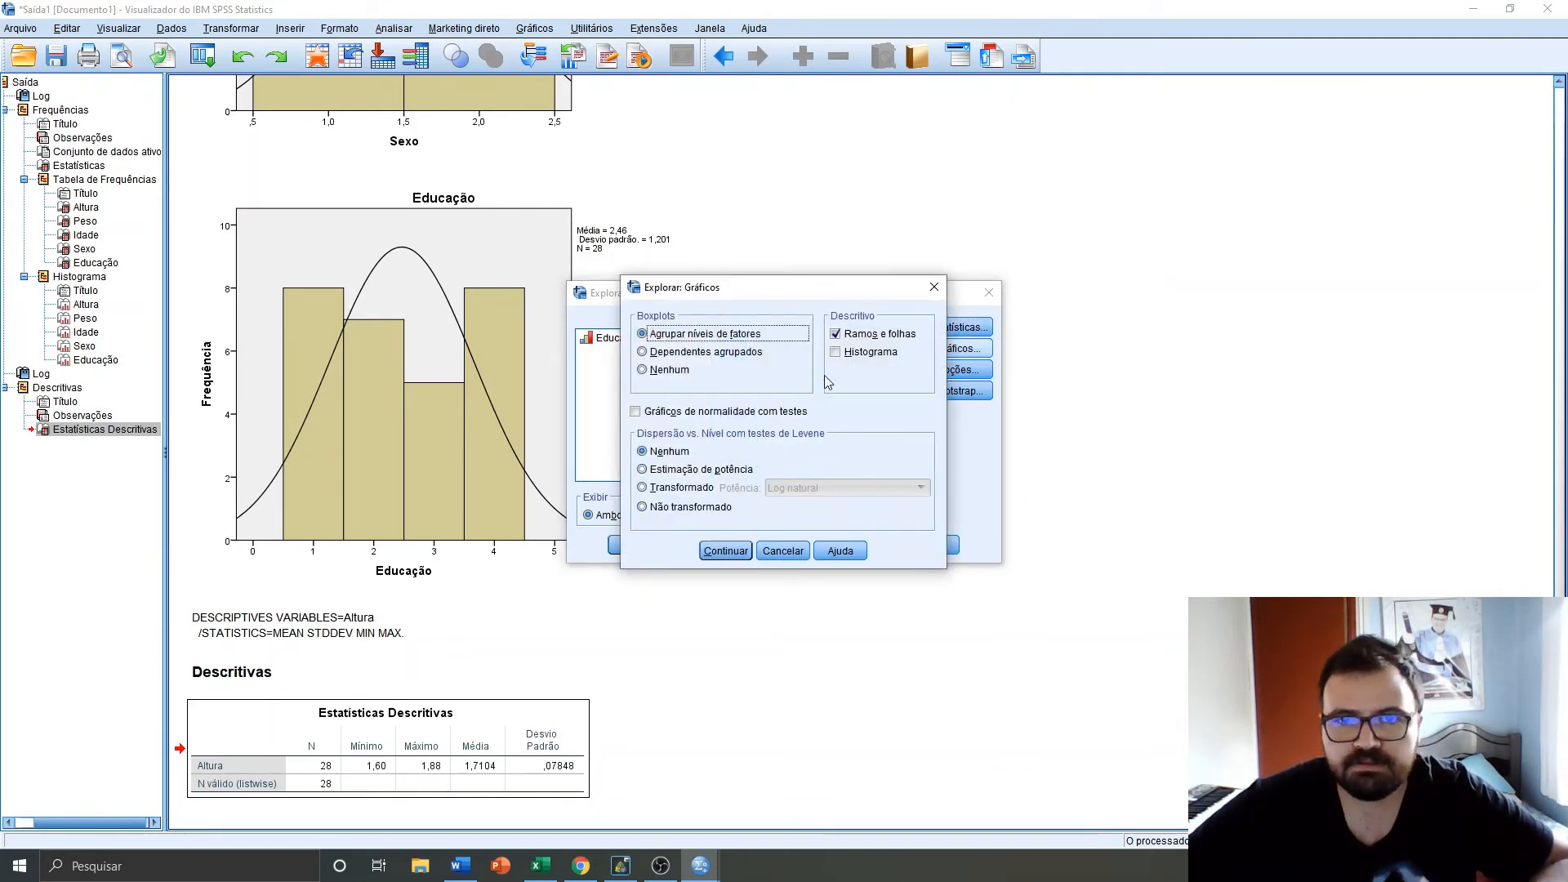
{"action": "left_click", "coordinate": [835, 352]}
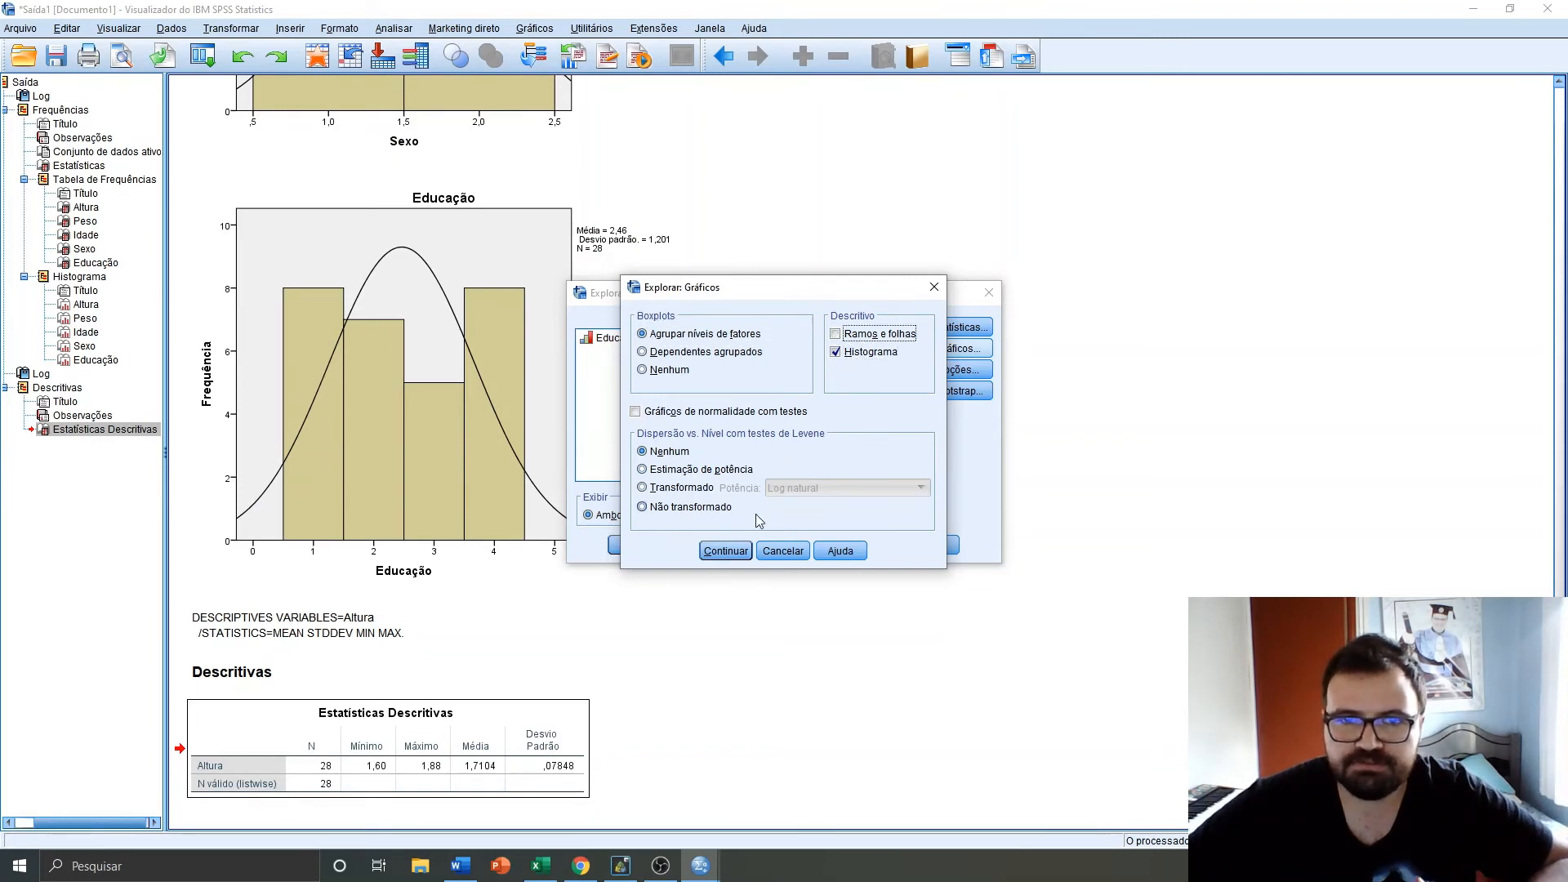
{"action": "left_click", "coordinate": [722, 550]}
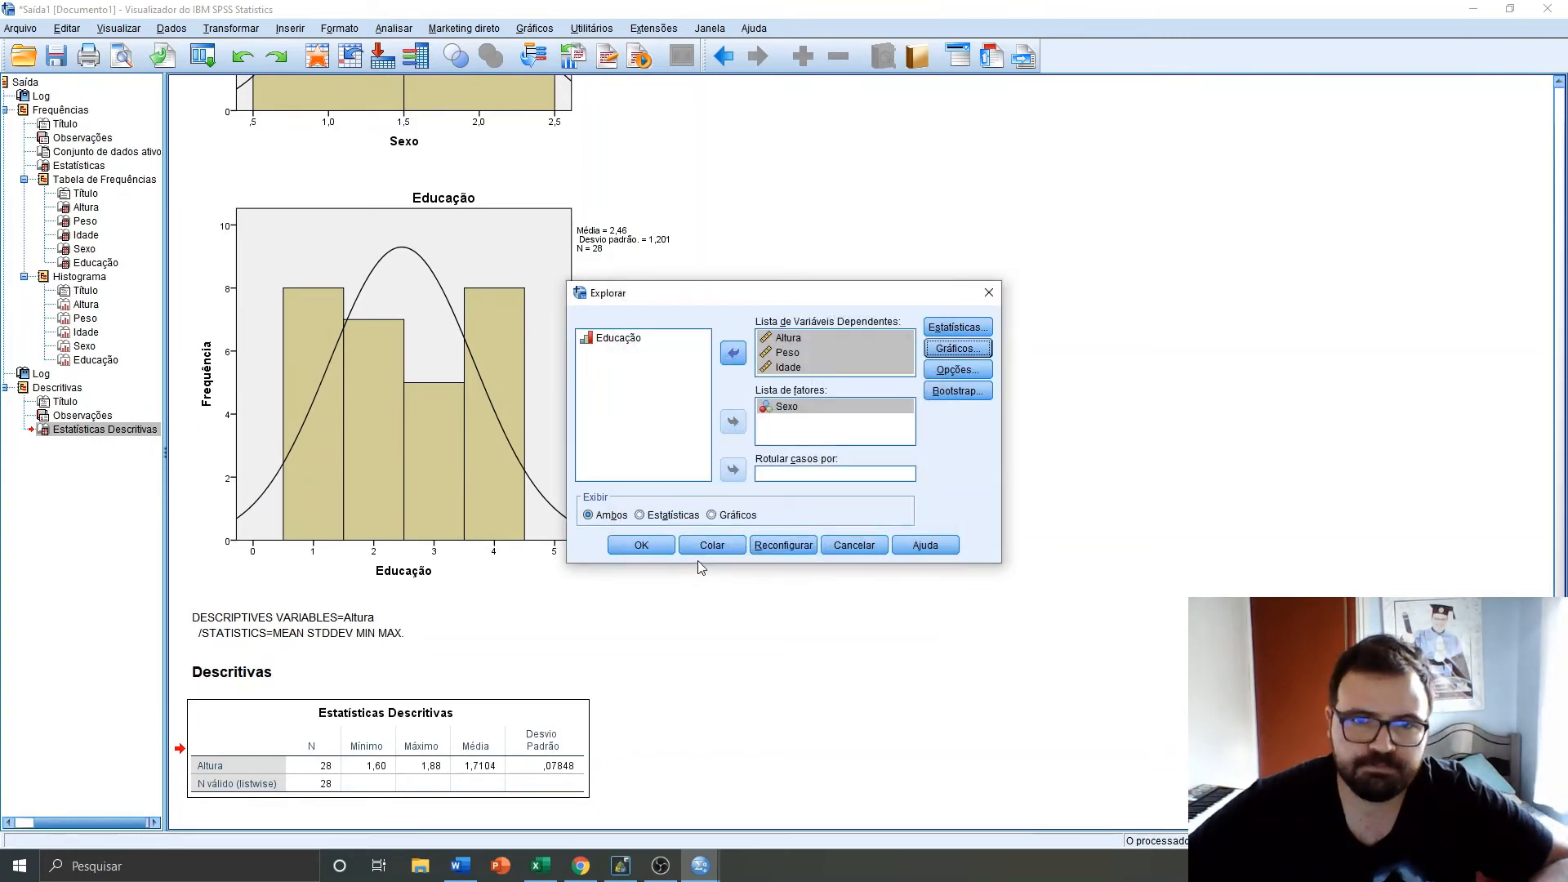
{"action": "left_click", "coordinate": [652, 549]}
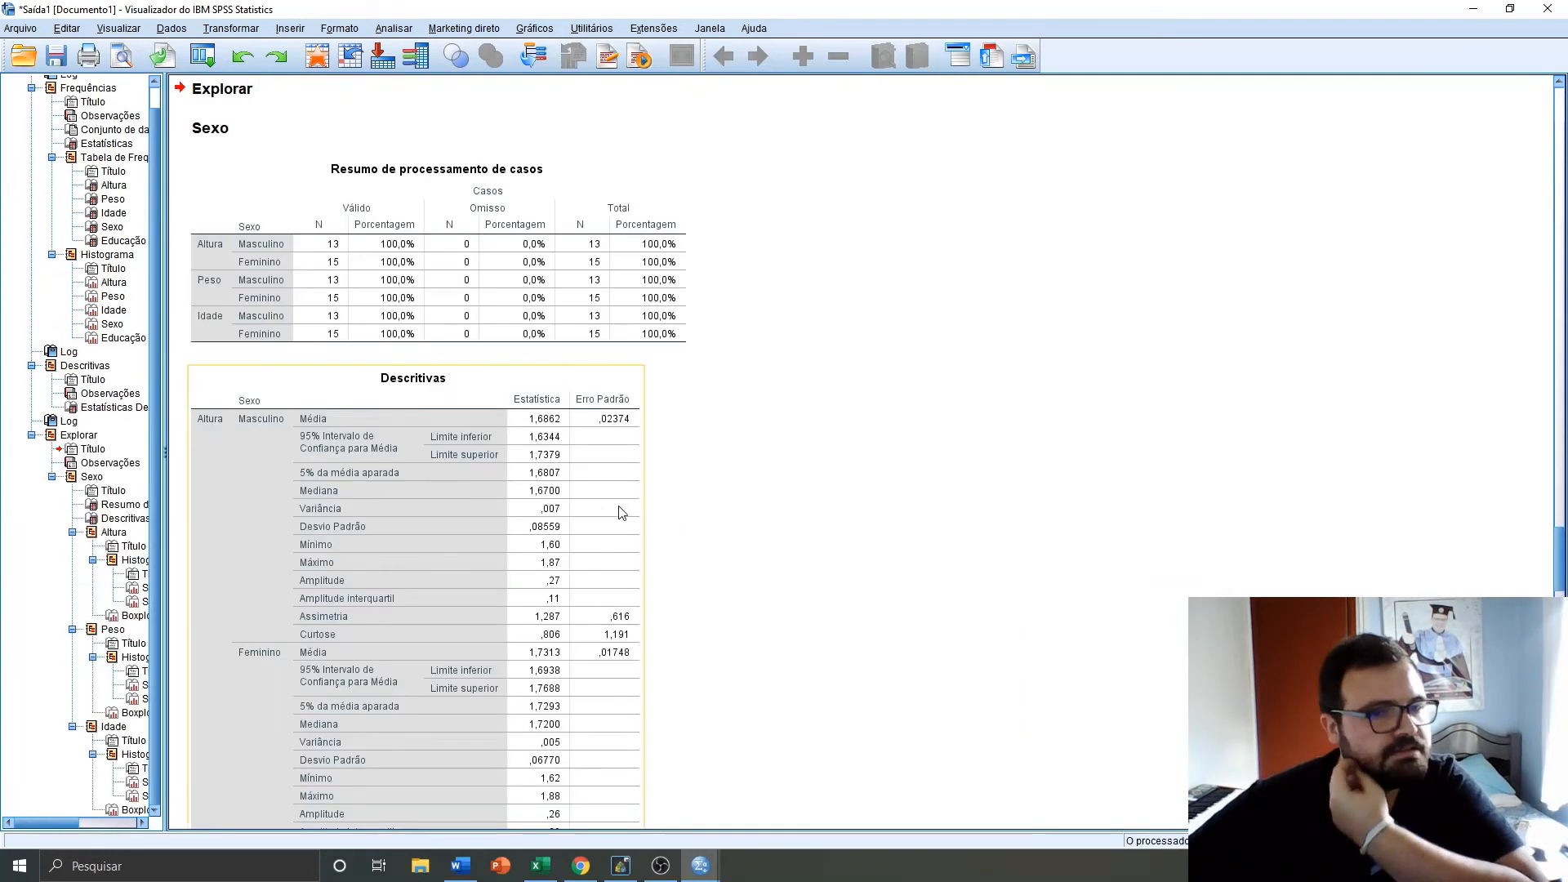
Scroll through the Explore output's descriptives, histograms and boxplots for each variable by Sexo
{"action": "left_click", "coordinate": [299, 279]}
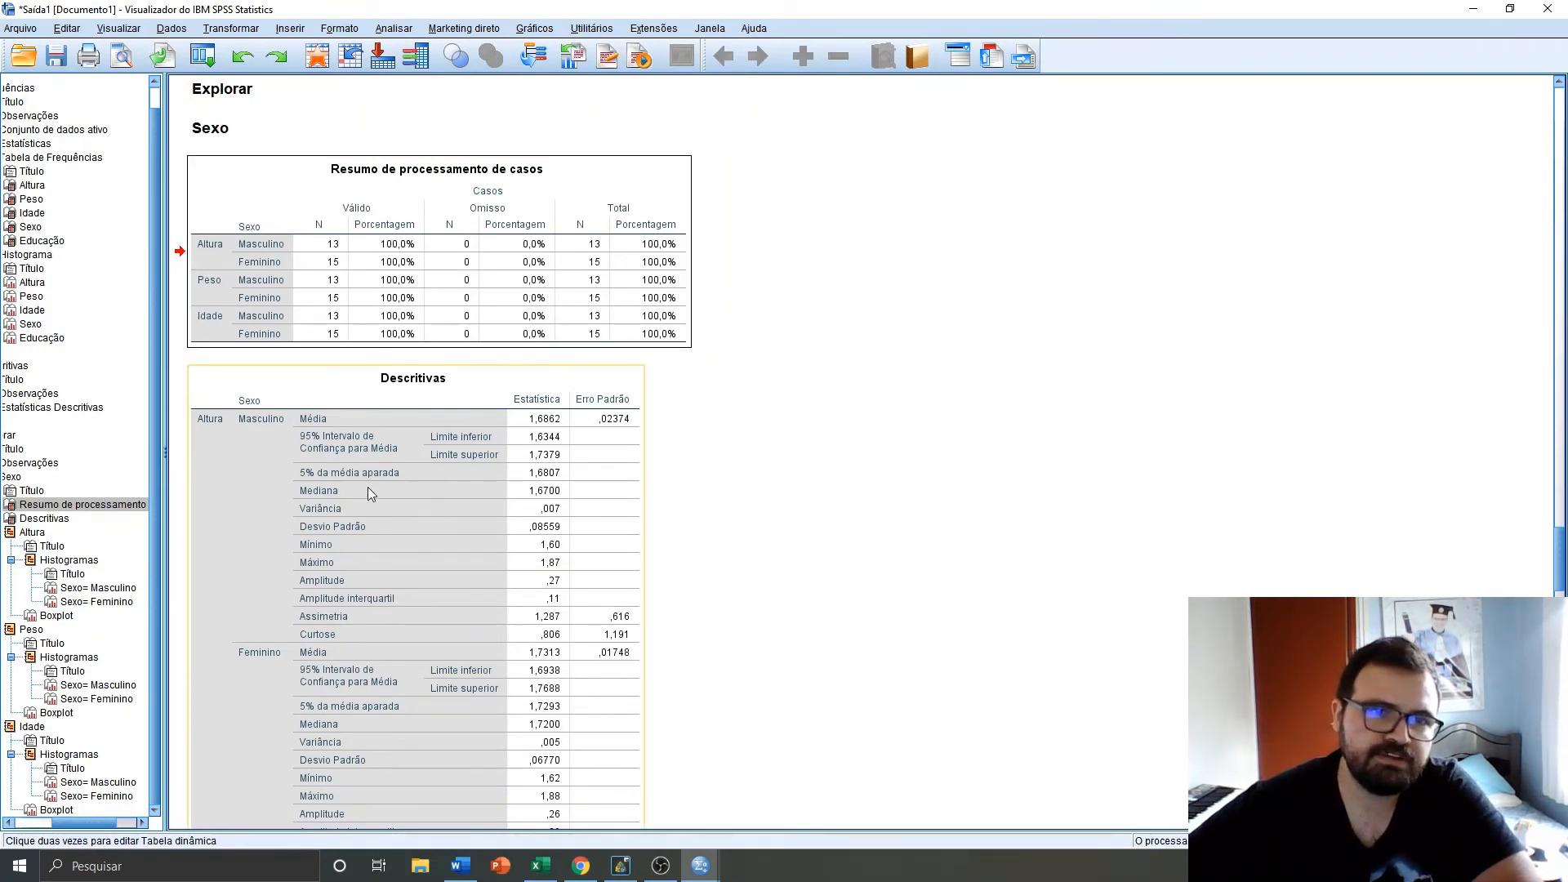
{"action": "scroll", "coordinate": [381, 506], "scroll_direction": "down", "scroll_amount": 1}
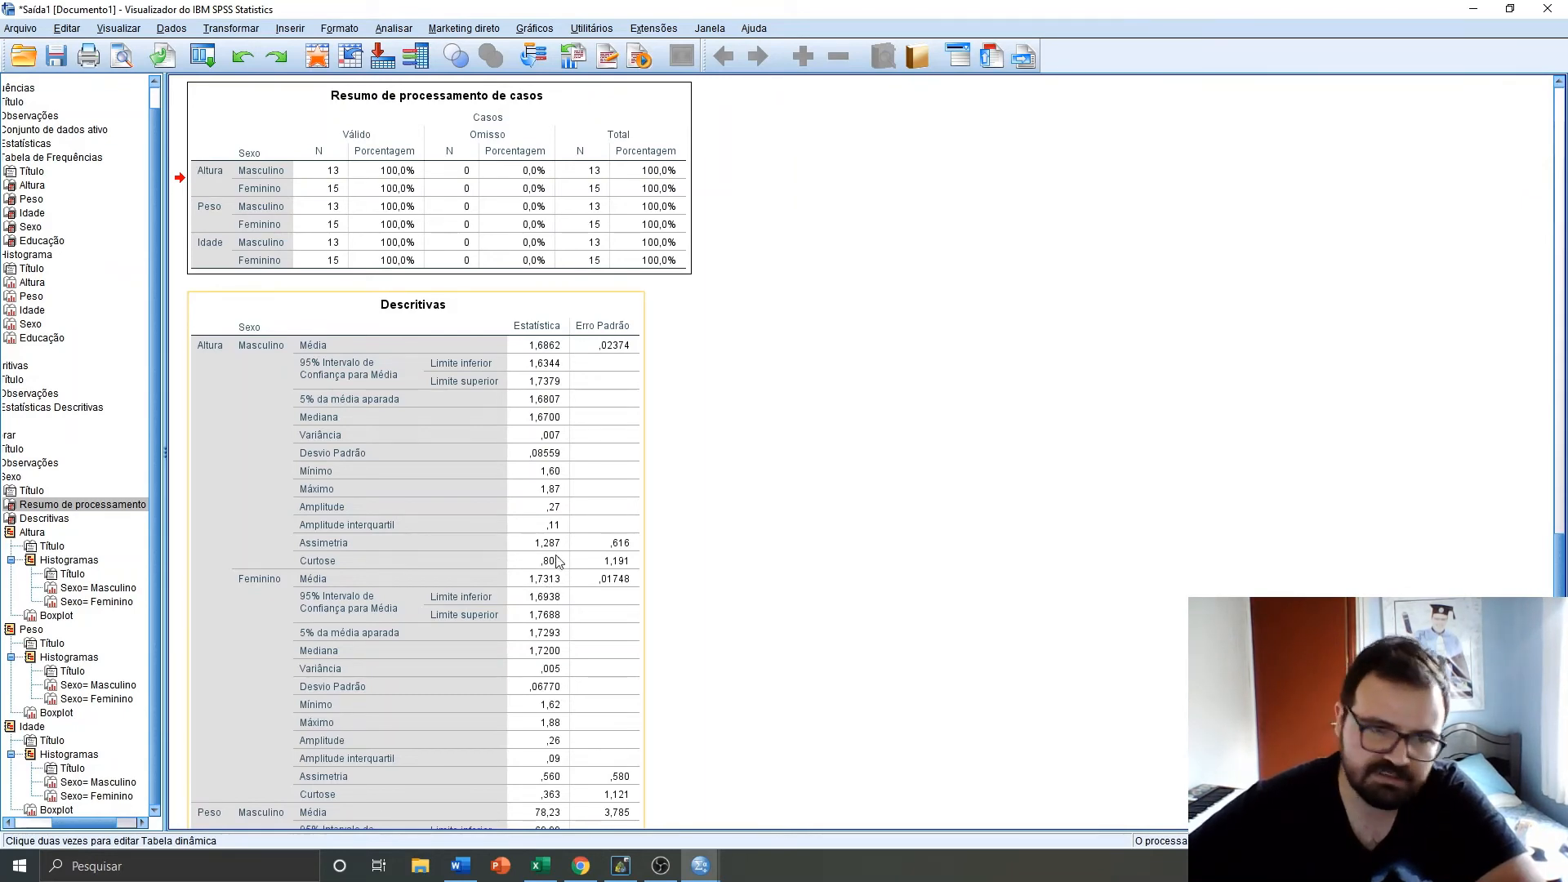
{"action": "scroll", "coordinate": [507, 457], "scroll_direction": "down", "scroll_amount": 7}
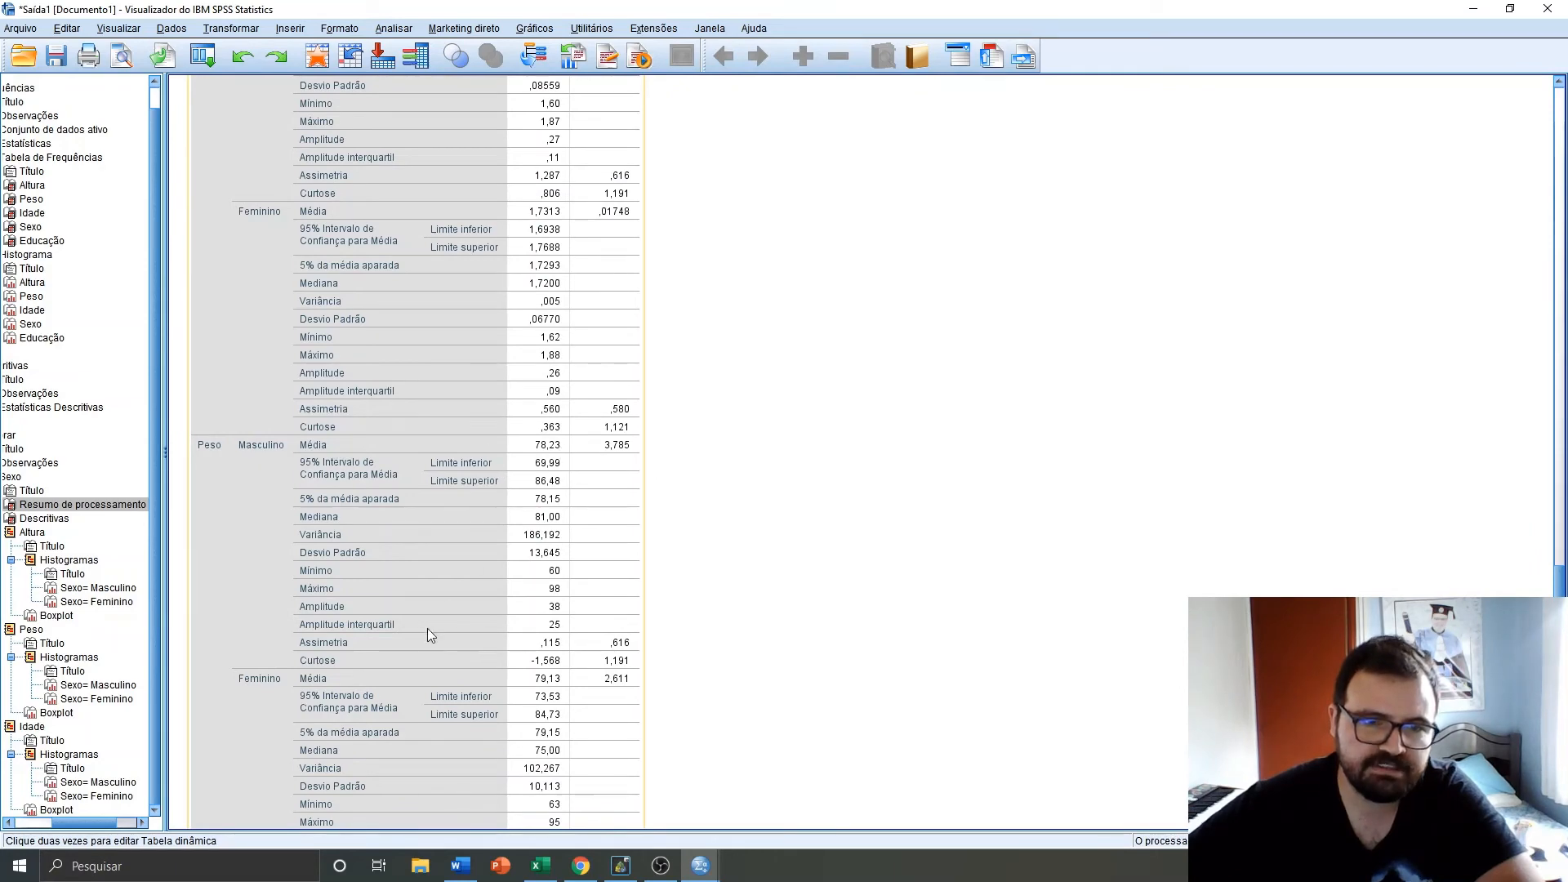
{"action": "scroll", "coordinate": [517, 687], "scroll_direction": "down", "scroll_amount": 9}
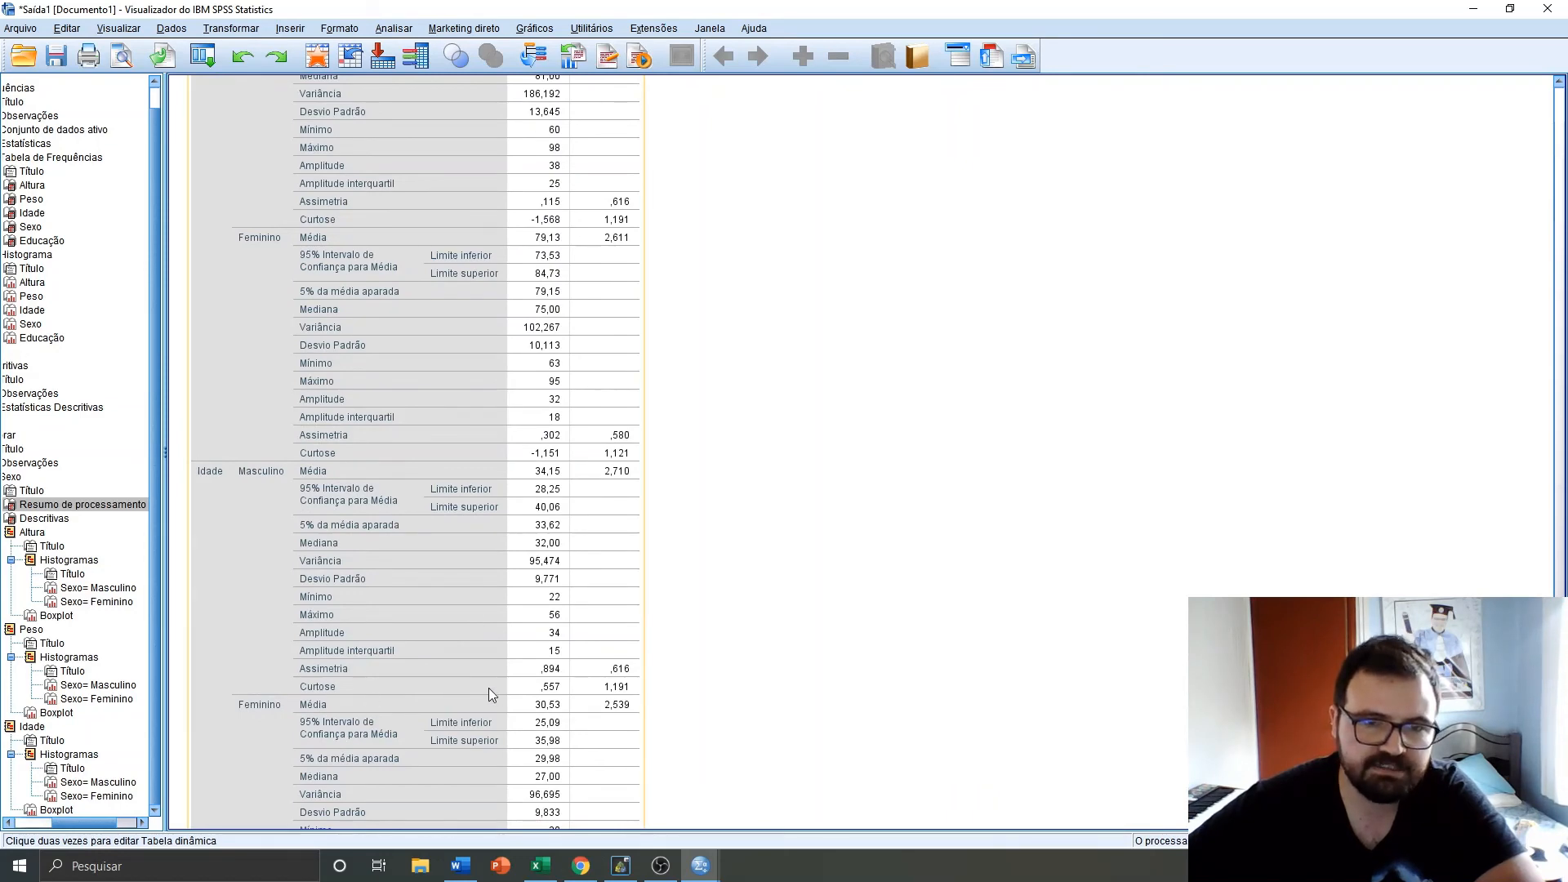
{"action": "scroll", "coordinate": [488, 688], "scroll_direction": "down", "scroll_amount": 12}
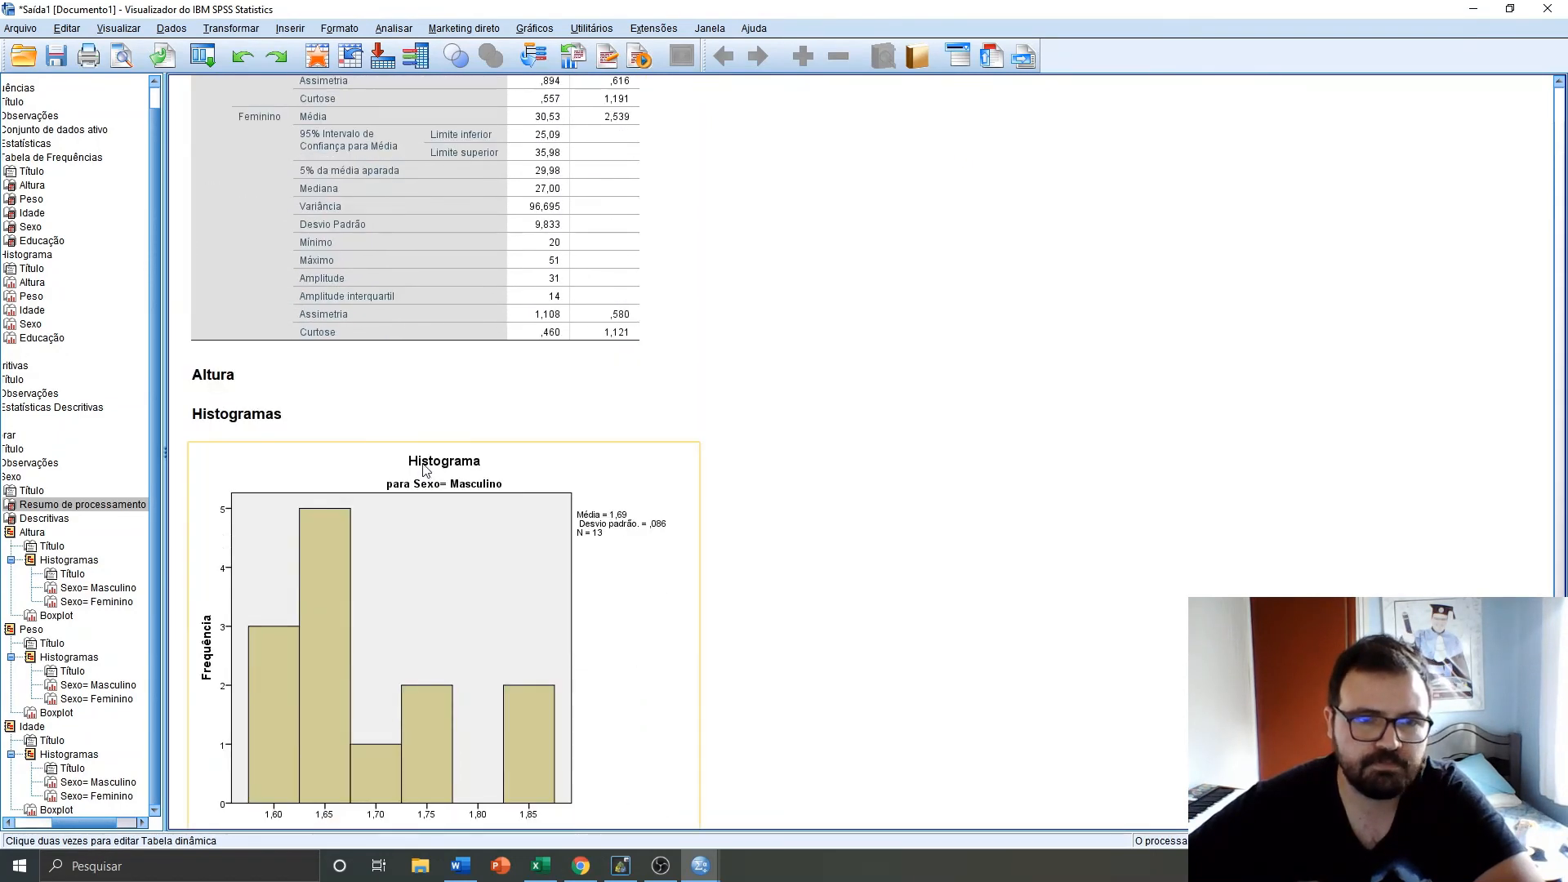
{"action": "scroll", "coordinate": [424, 469], "scroll_direction": "down", "scroll_amount": 6}
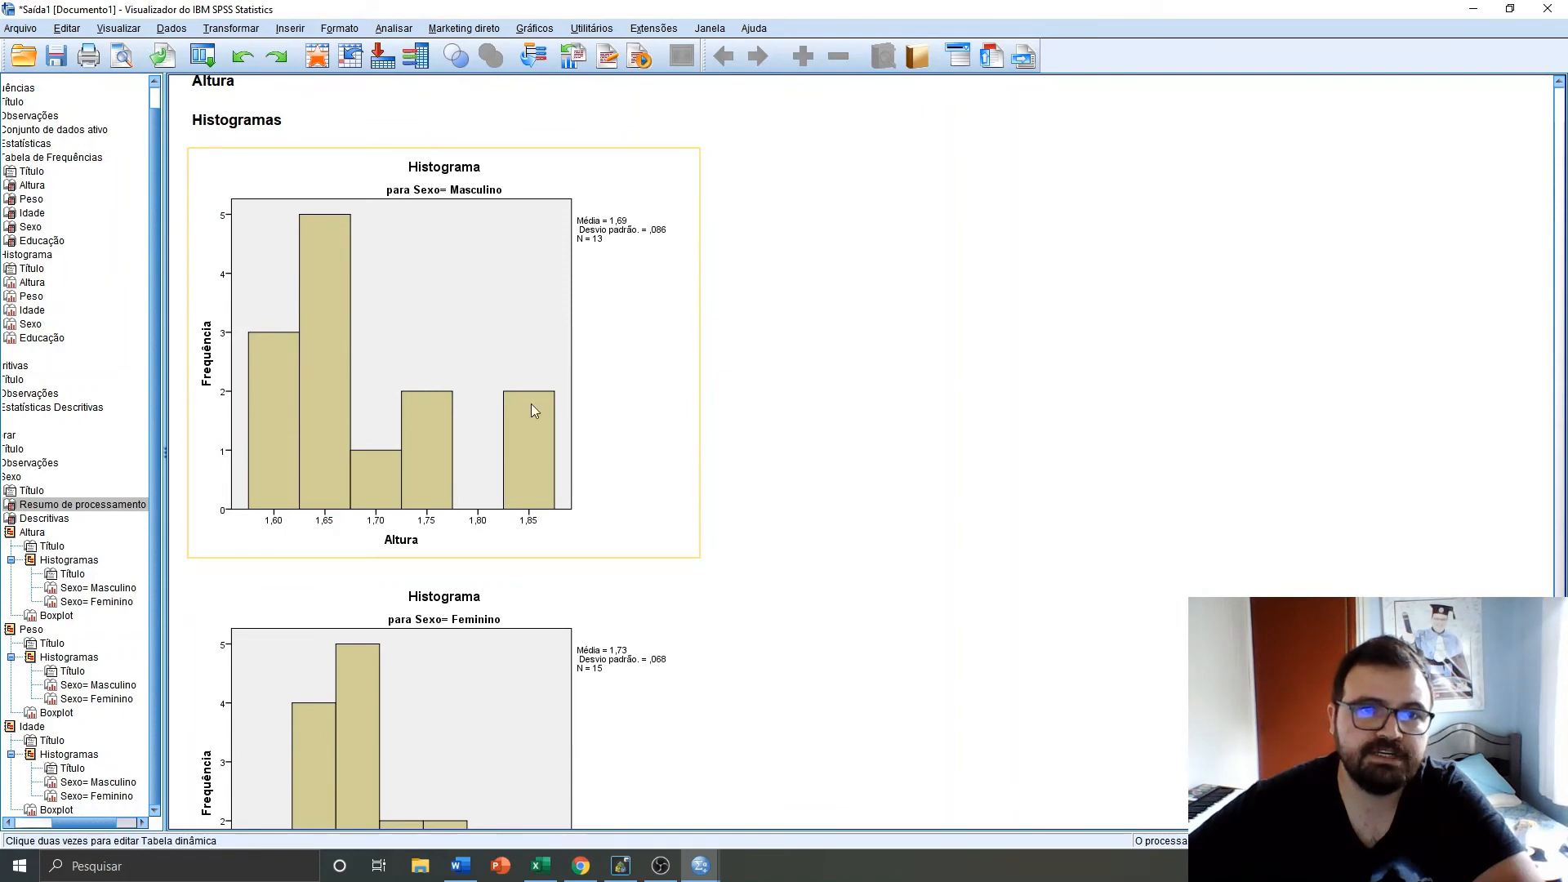
{"action": "scroll", "coordinate": [341, 424], "scroll_direction": "down", "scroll_amount": 3}
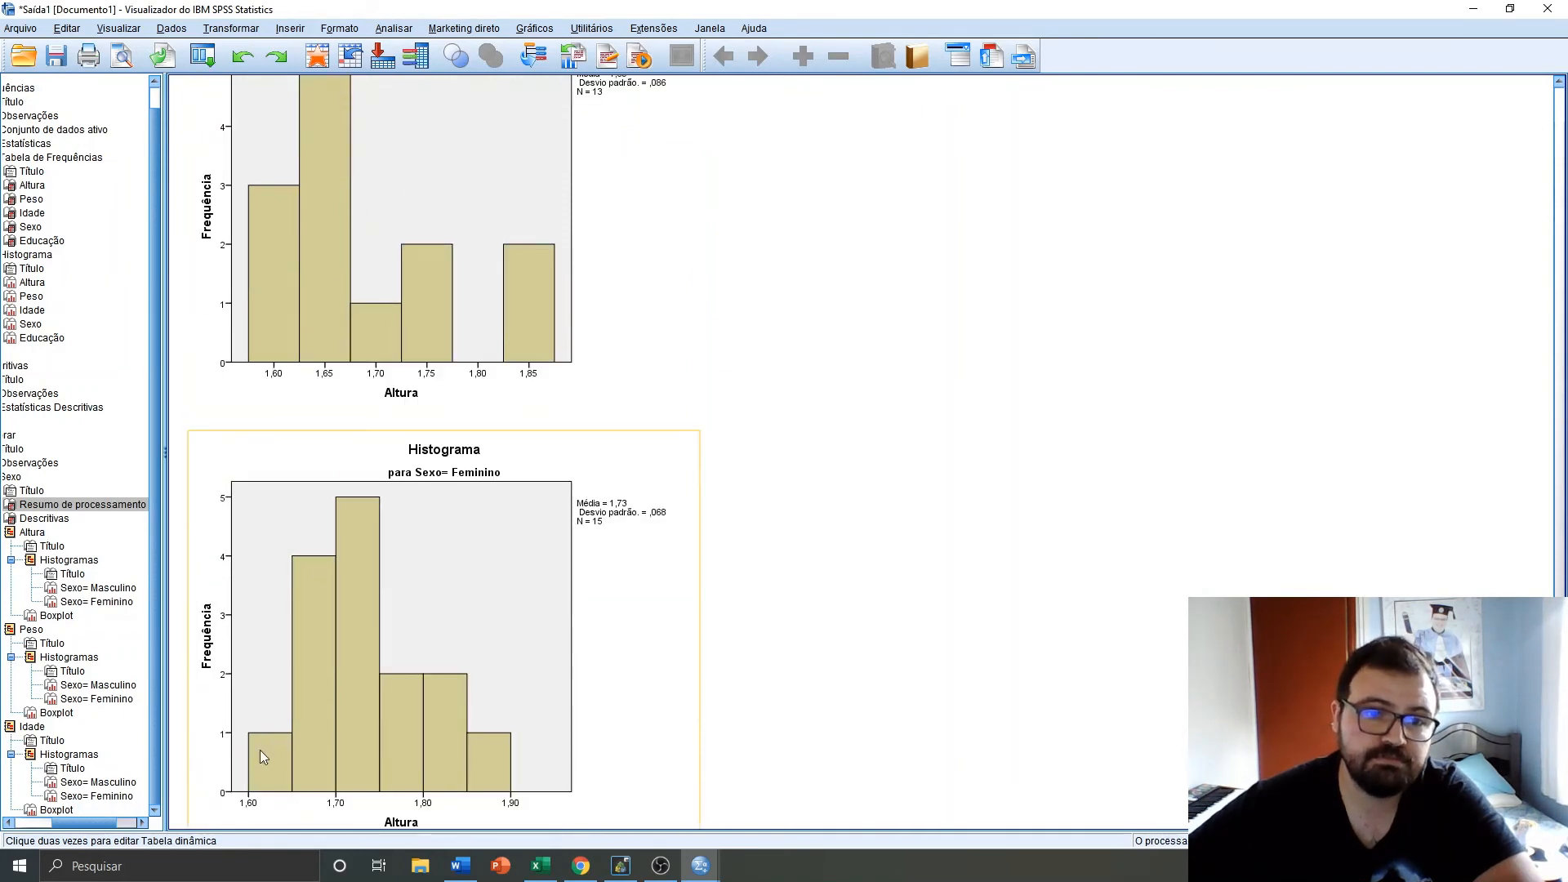
{"action": "scroll", "coordinate": [260, 752], "scroll_direction": "down", "scroll_amount": 10}
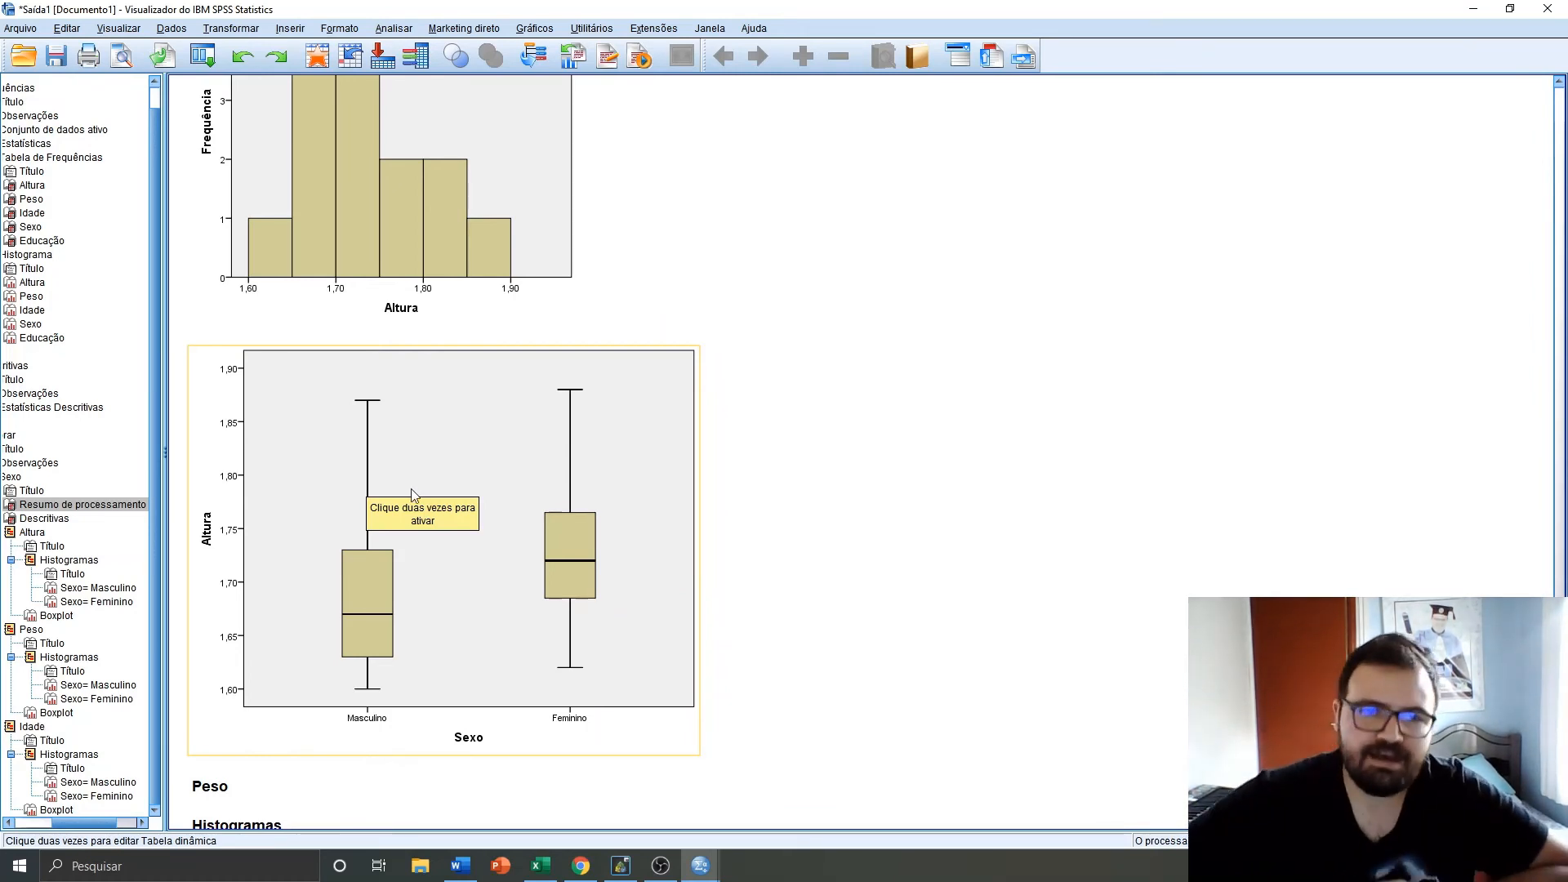
{"action": "scroll", "coordinate": [476, 452], "scroll_direction": "down", "scroll_amount": 1}
{"action": "scroll", "coordinate": [490, 434], "scroll_direction": "down", "scroll_amount": 3}
{"action": "scroll", "coordinate": [541, 374], "scroll_direction": "down", "scroll_amount": 10}
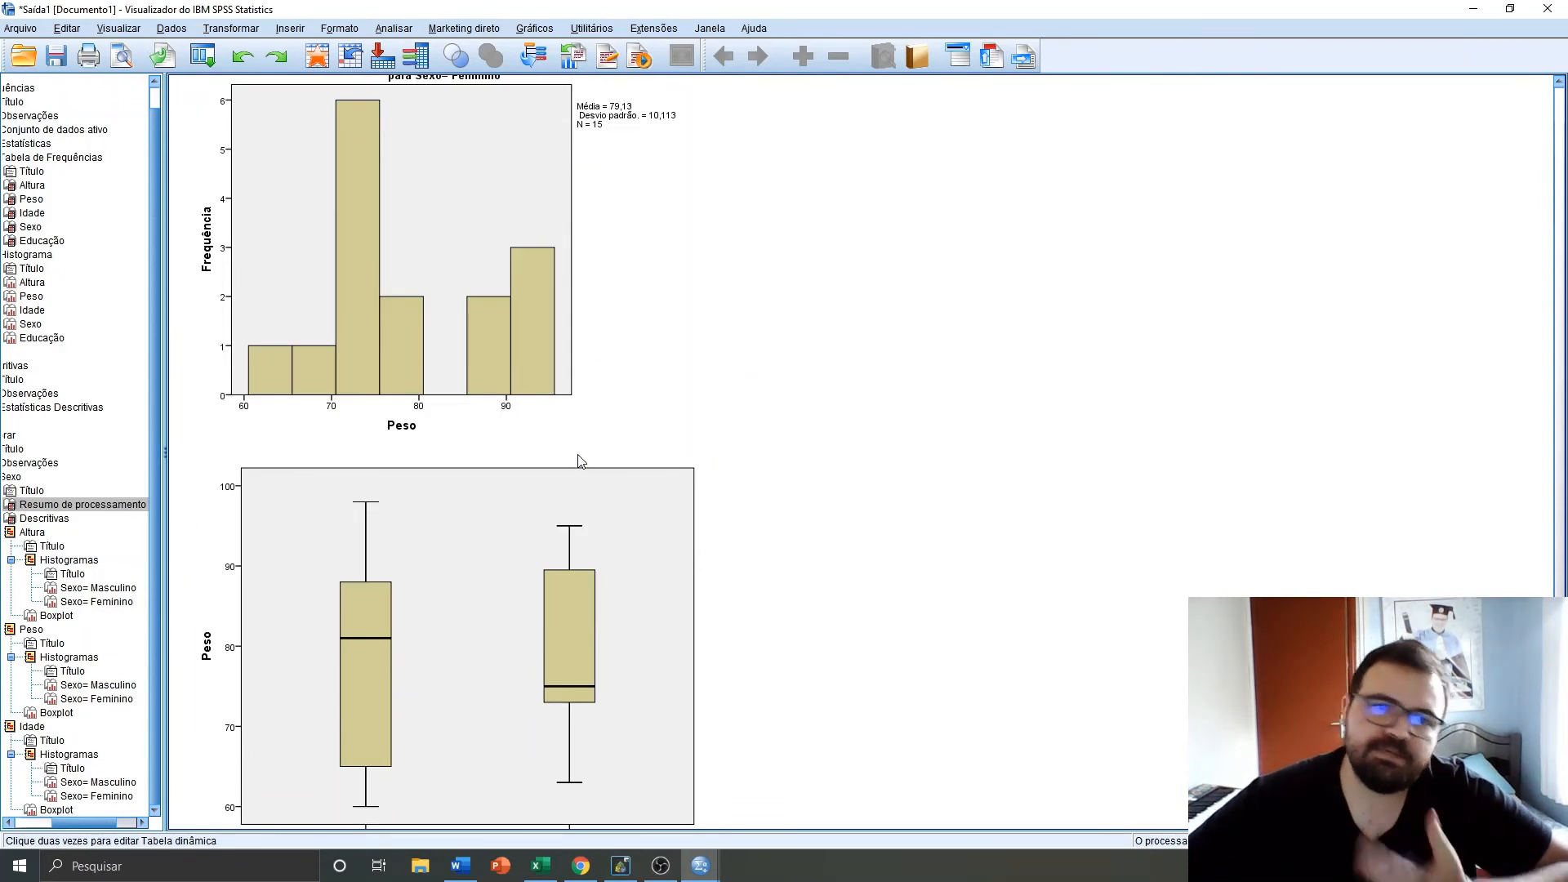
{"action": "scroll", "coordinate": [647, 494], "scroll_direction": "down", "scroll_amount": 3}
{"action": "scroll", "coordinate": [666, 490], "scroll_direction": "down", "scroll_amount": 7}
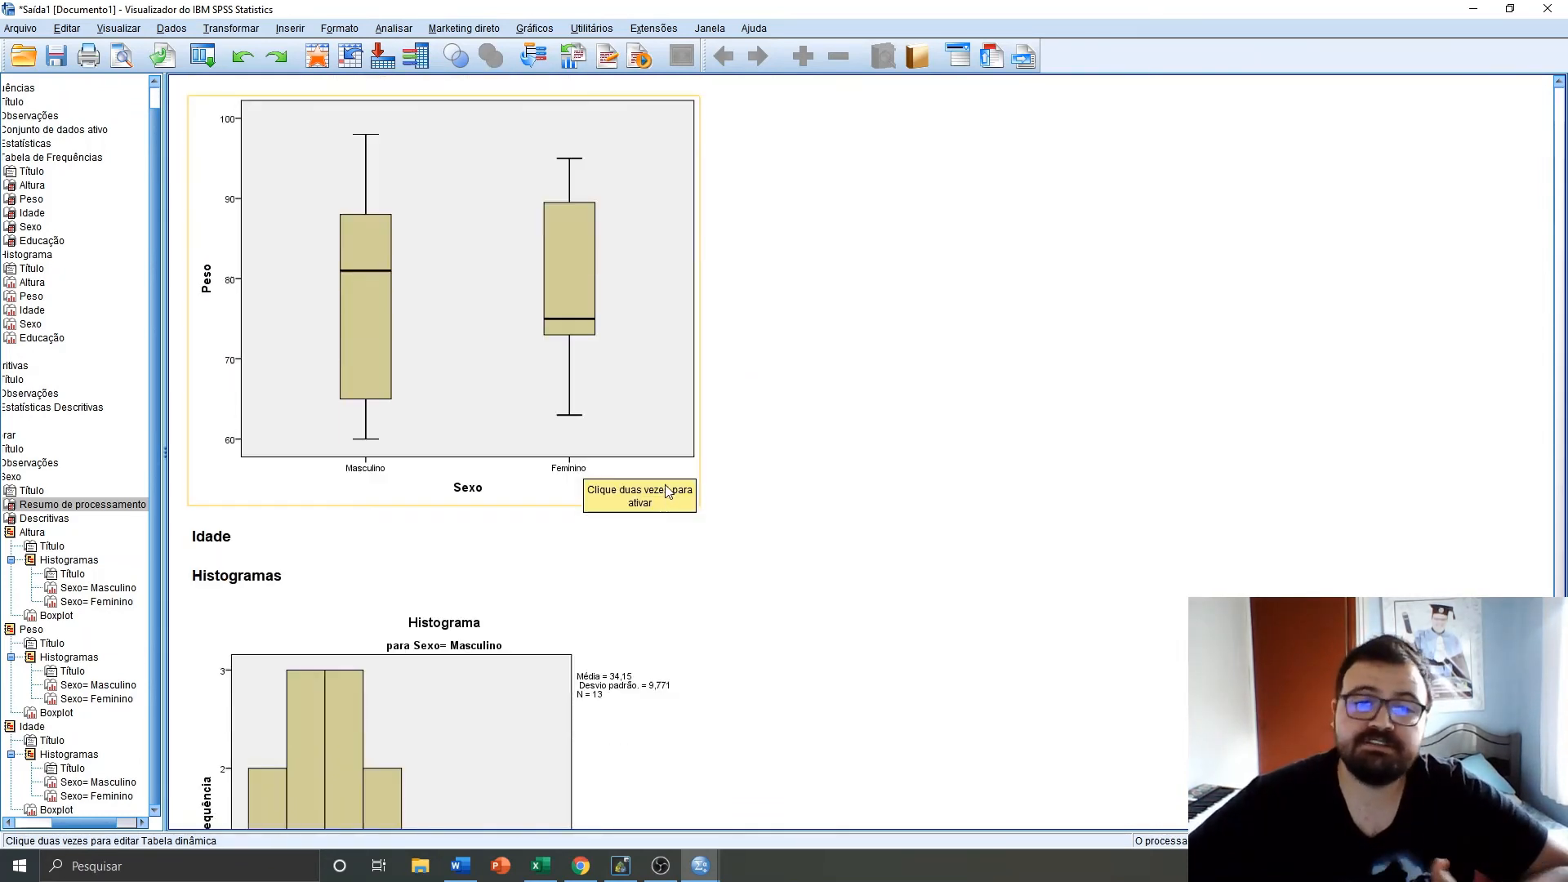
{"action": "scroll", "coordinate": [643, 520], "scroll_direction": "down", "scroll_amount": 4}
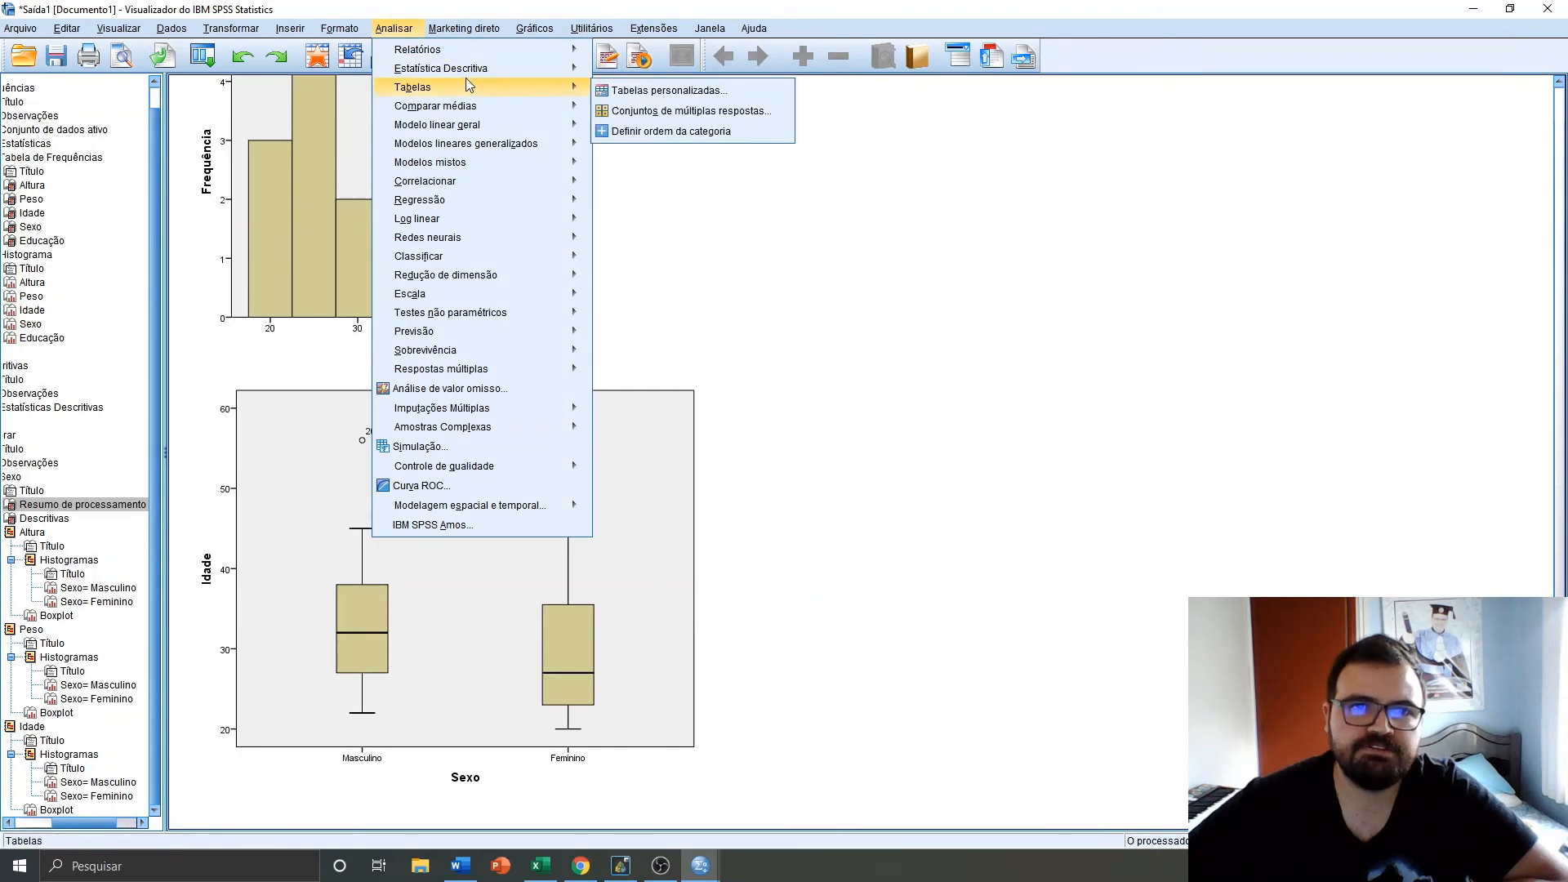
Run a crosstabulation with Sexo in the rows and Educação in the columns
{"action": "mouse_move", "coordinate": [563, 76]}
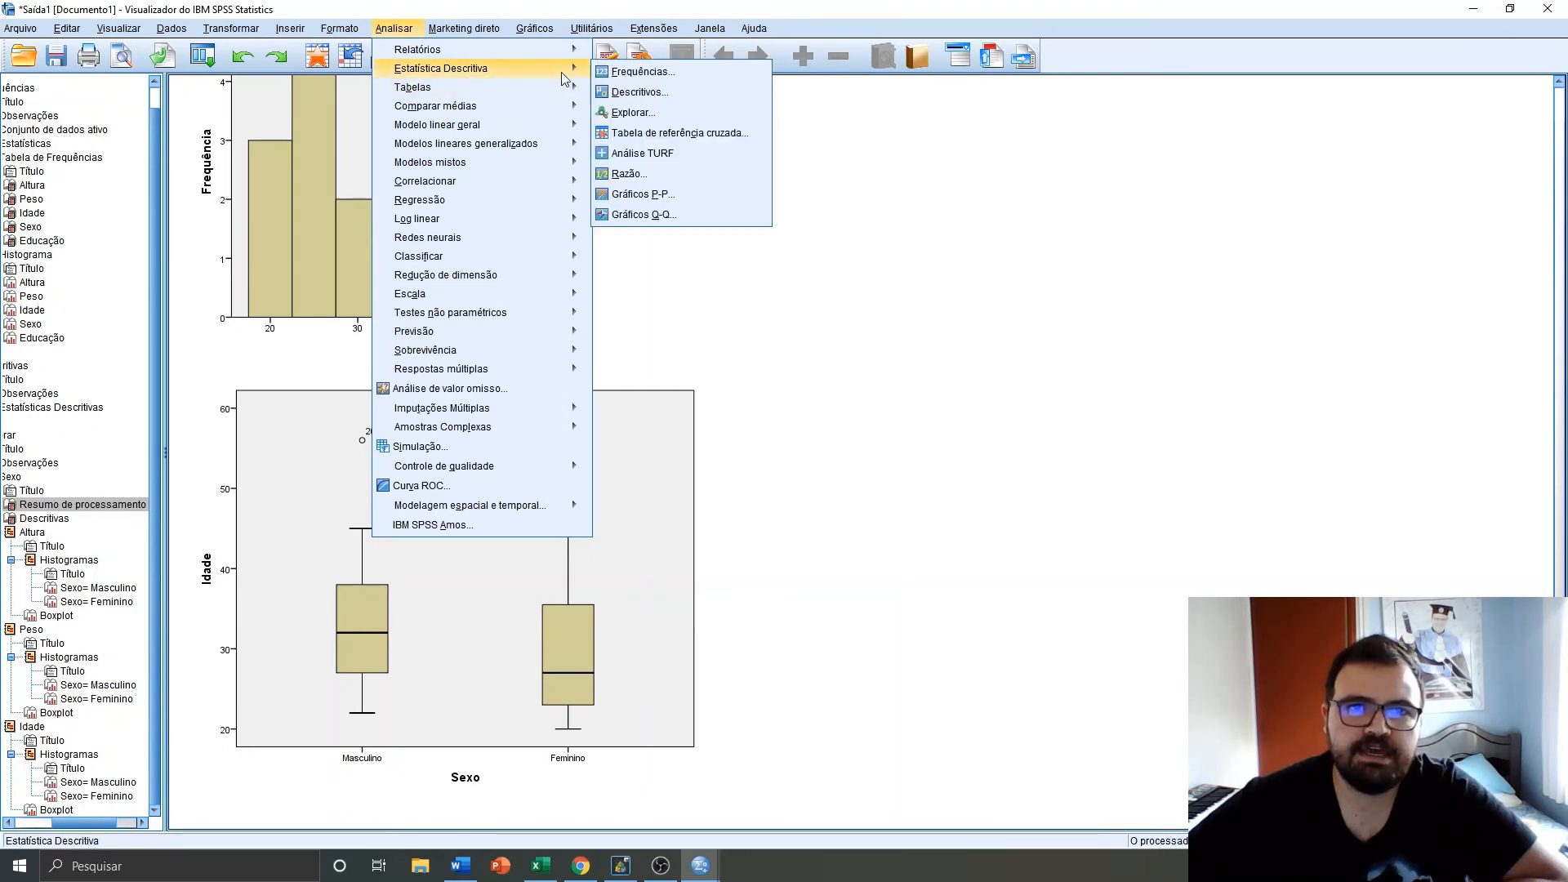
{"action": "left_click", "coordinate": [668, 133]}
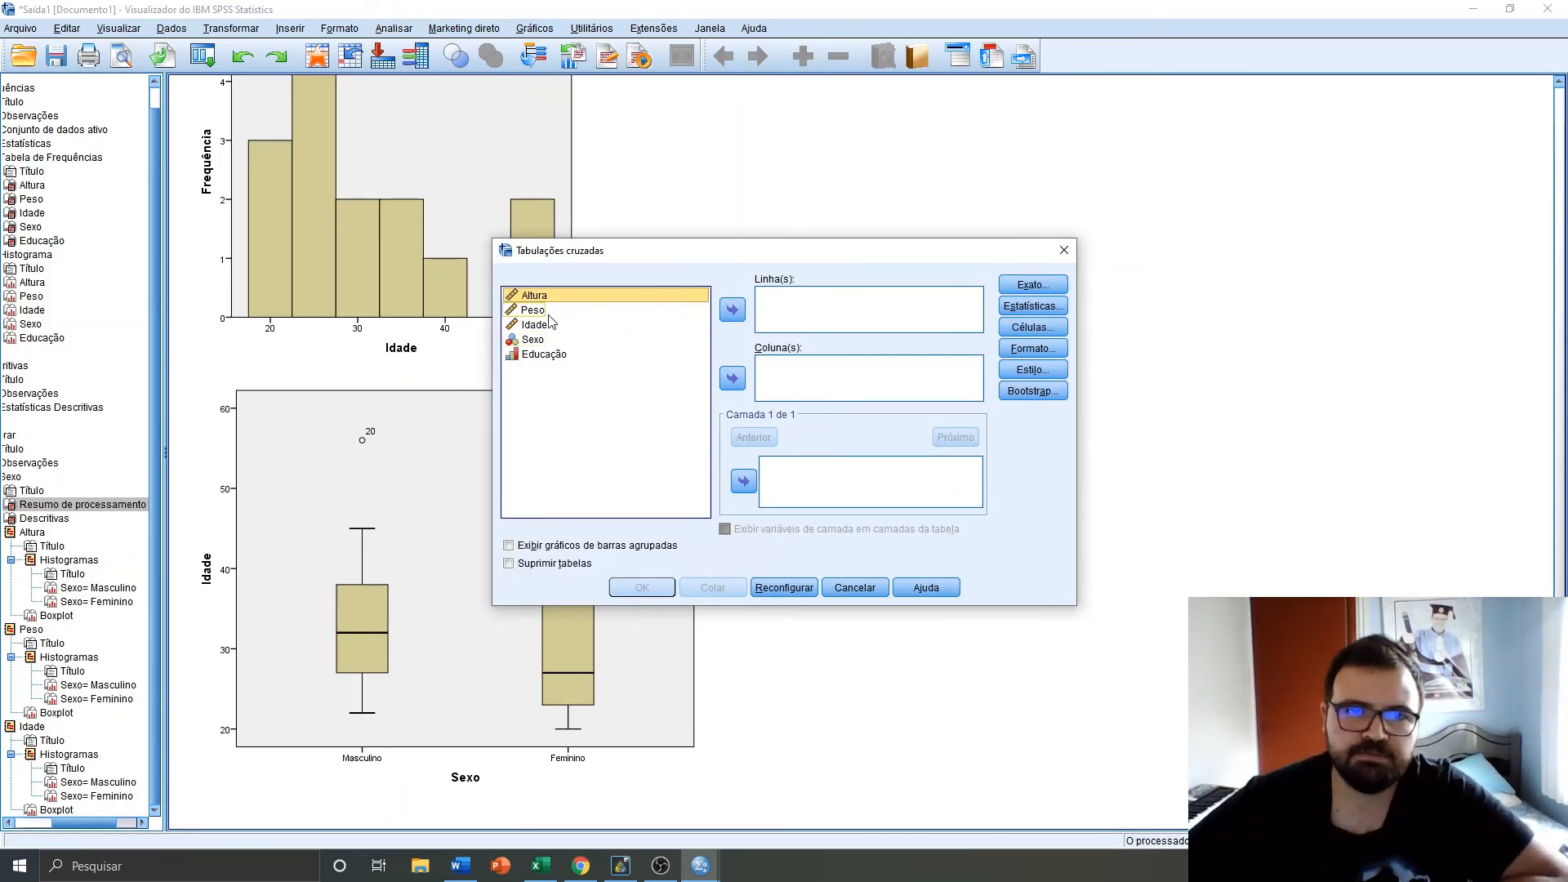
{"action": "left_click", "coordinate": [539, 339]}
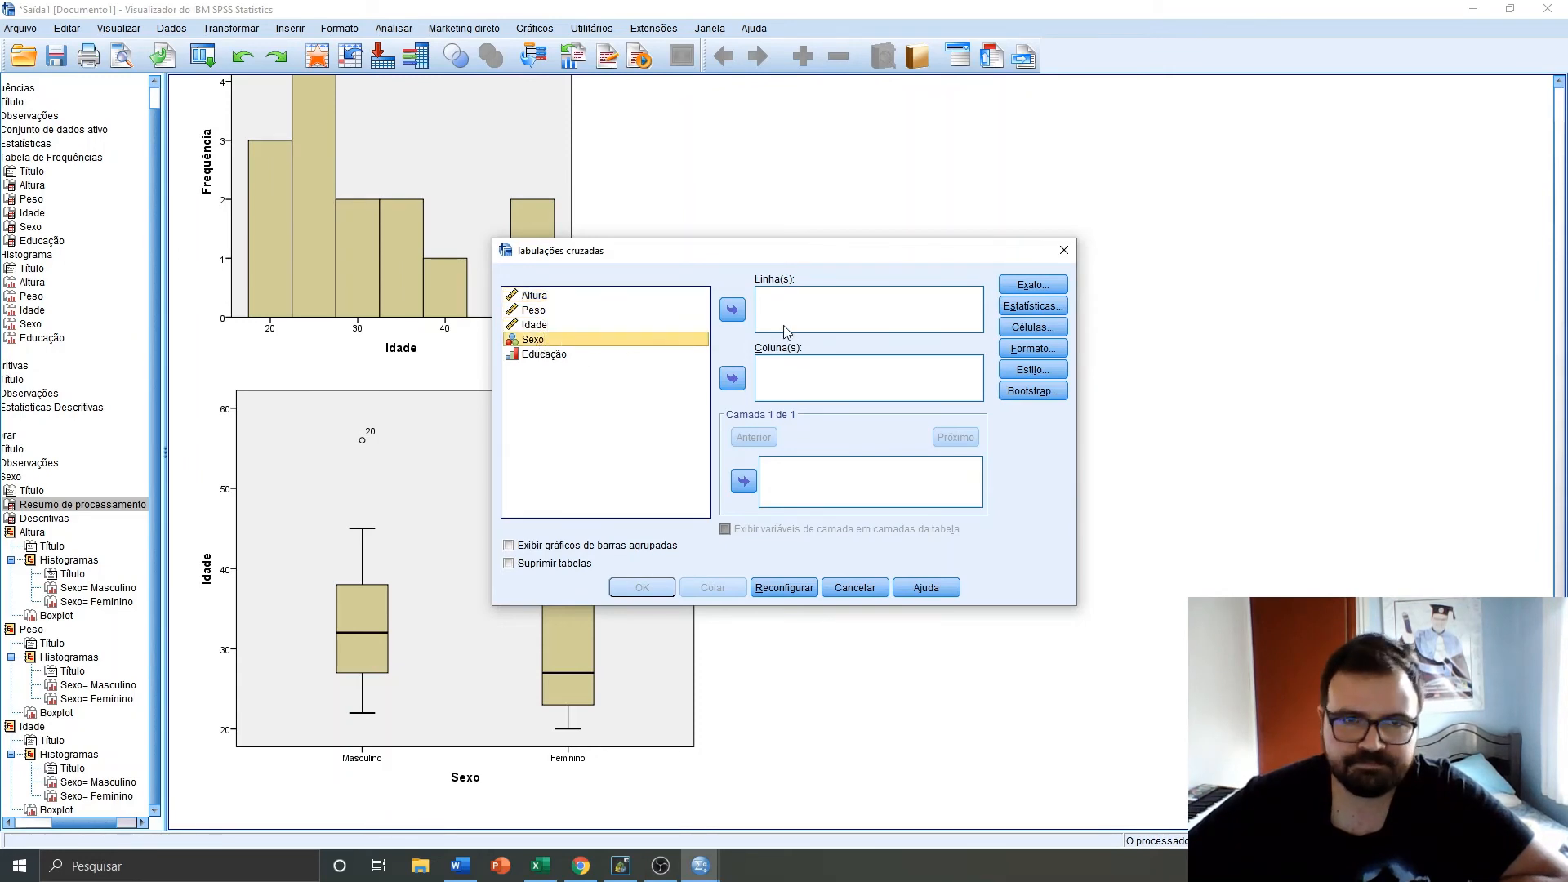
{"action": "left_click", "coordinate": [740, 311]}
{"action": "left_click", "coordinate": [534, 307]}
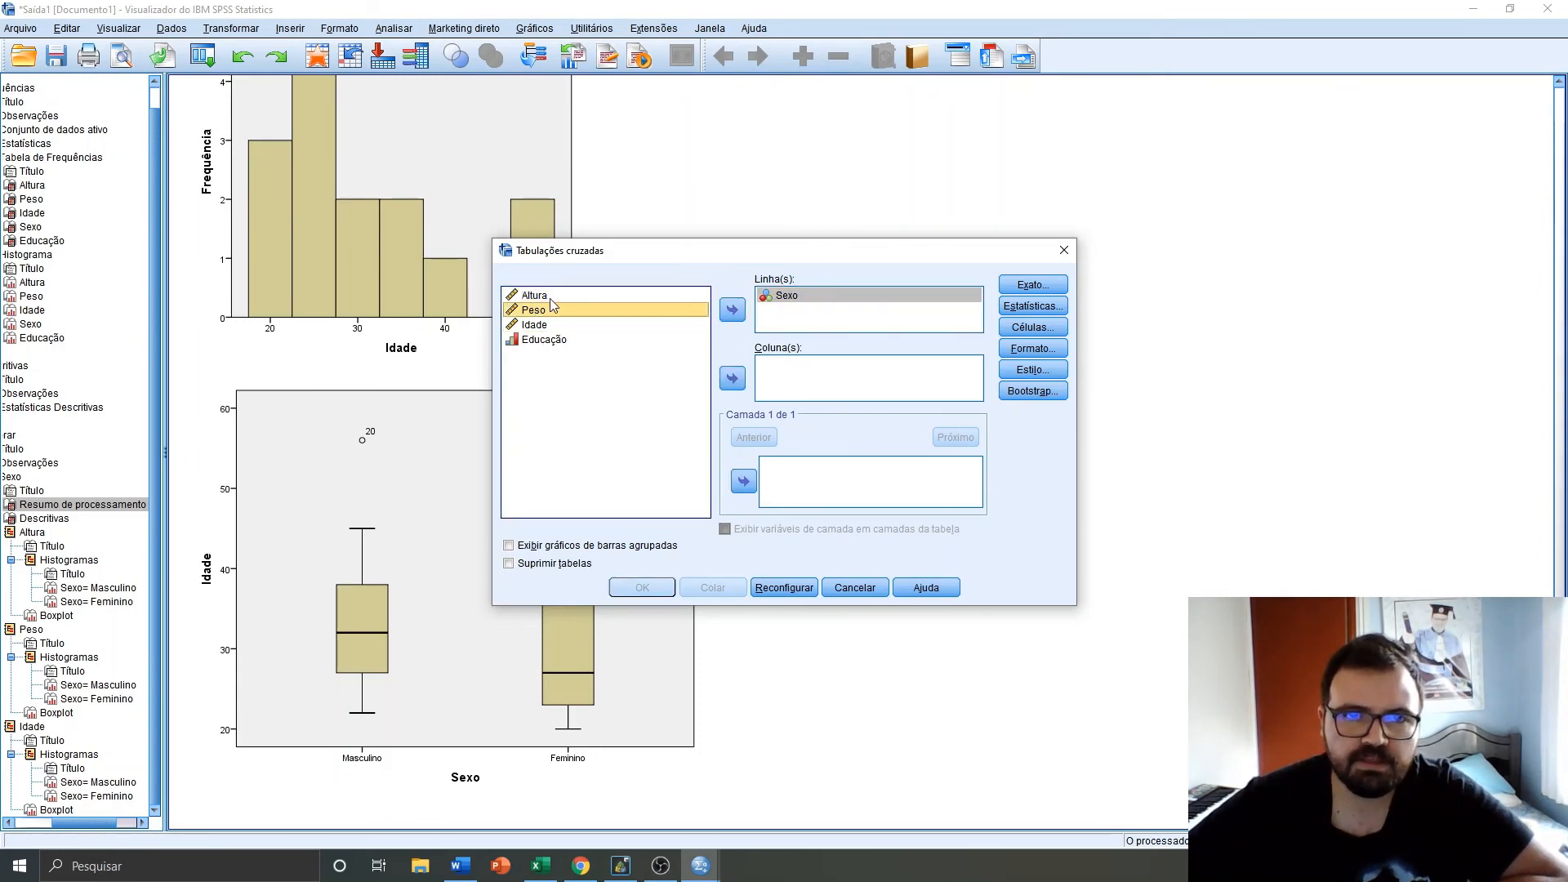
{"action": "left_click", "coordinate": [552, 296]}
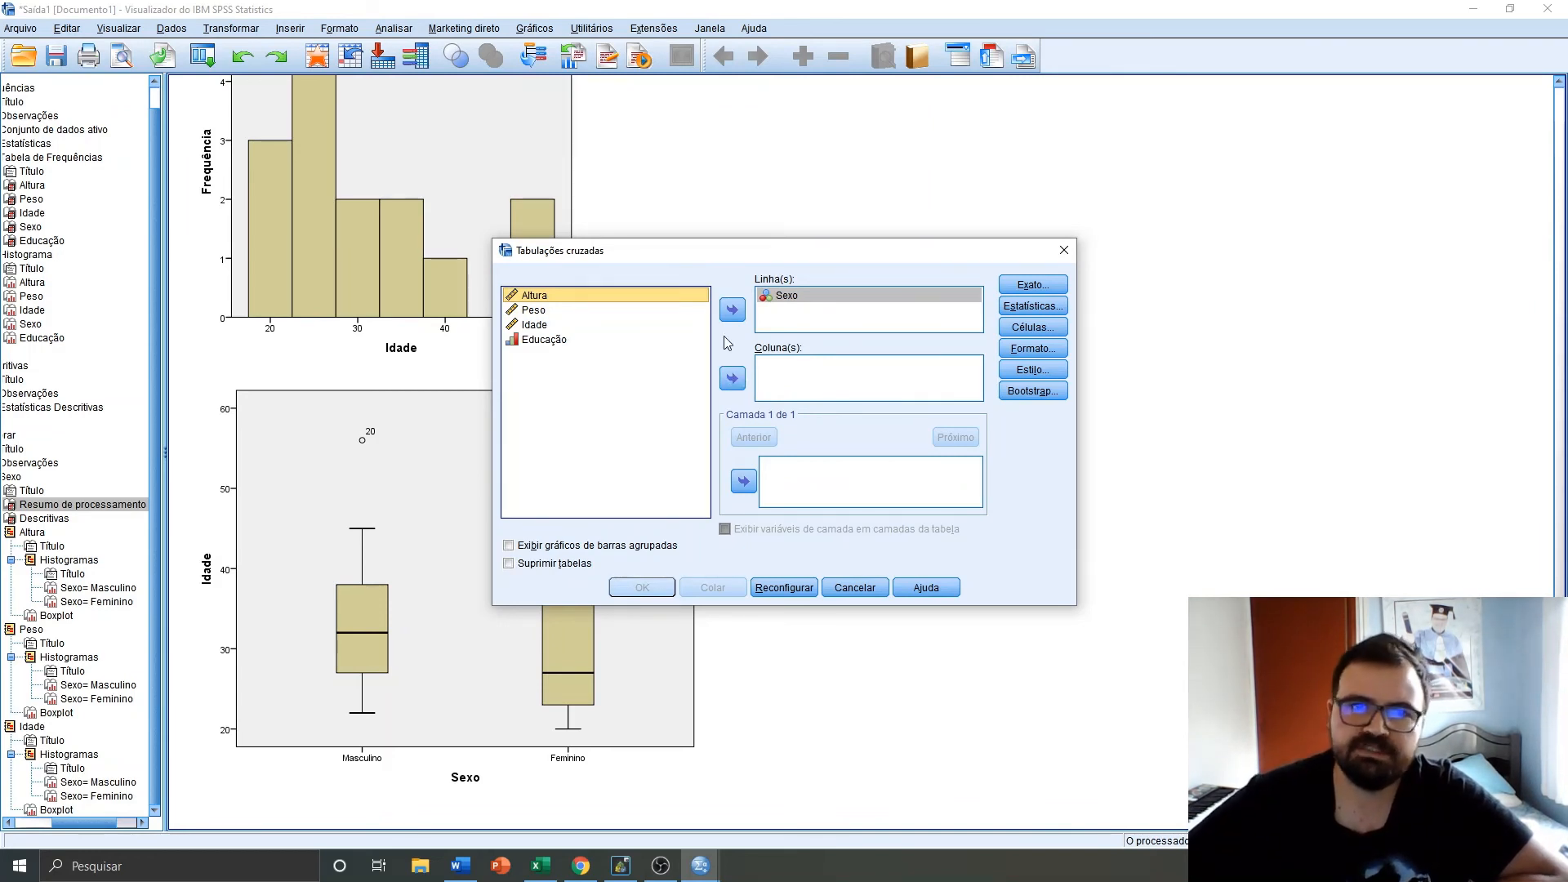
{"action": "left_click", "coordinate": [561, 342]}
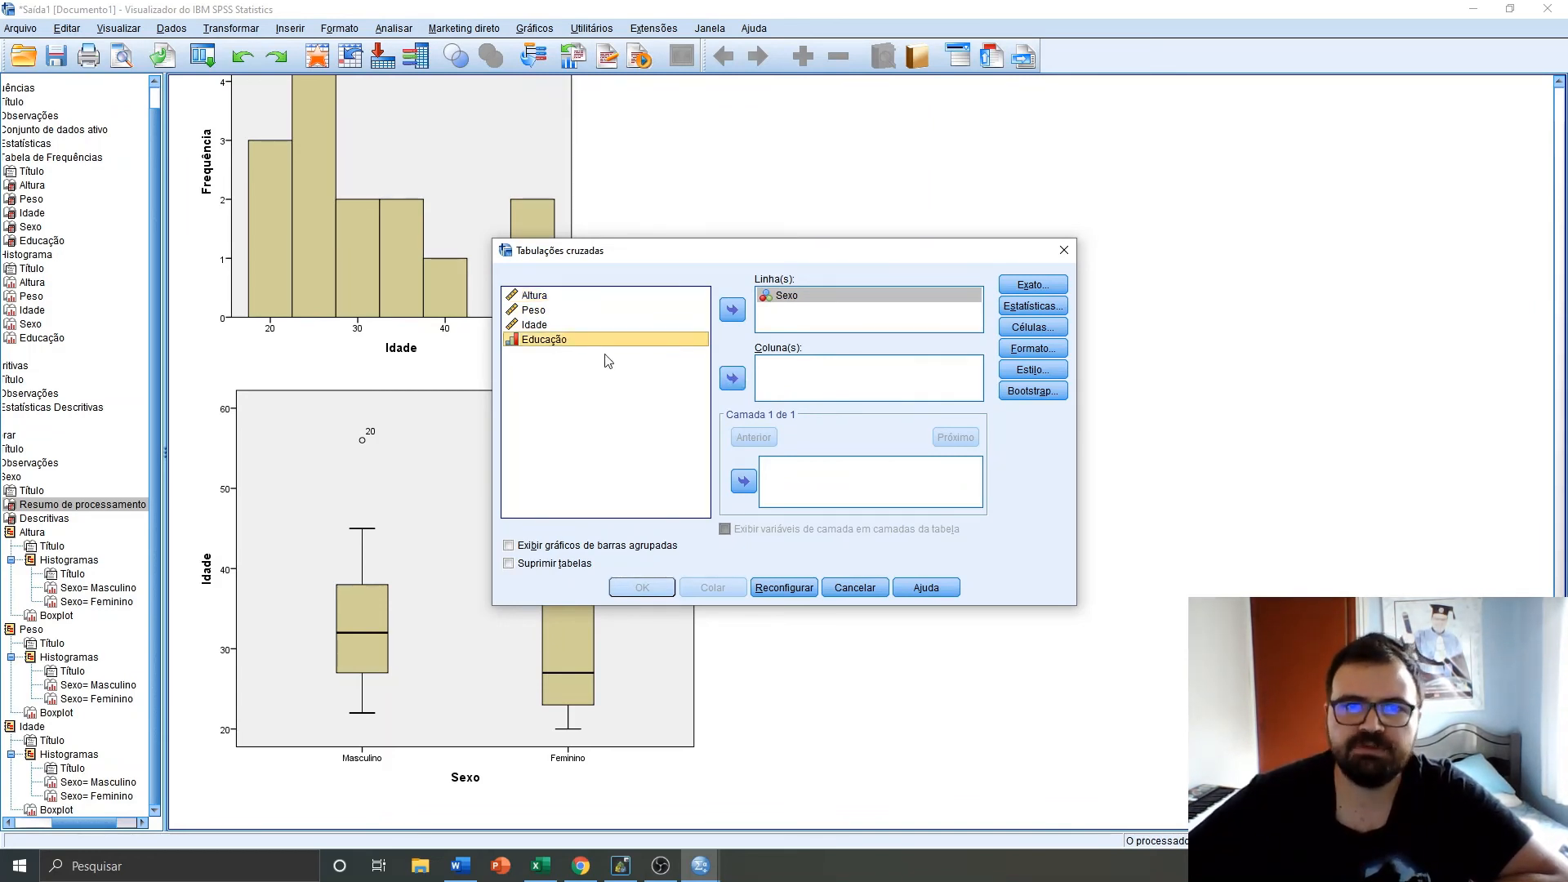
{"action": "left_click", "coordinate": [732, 383]}
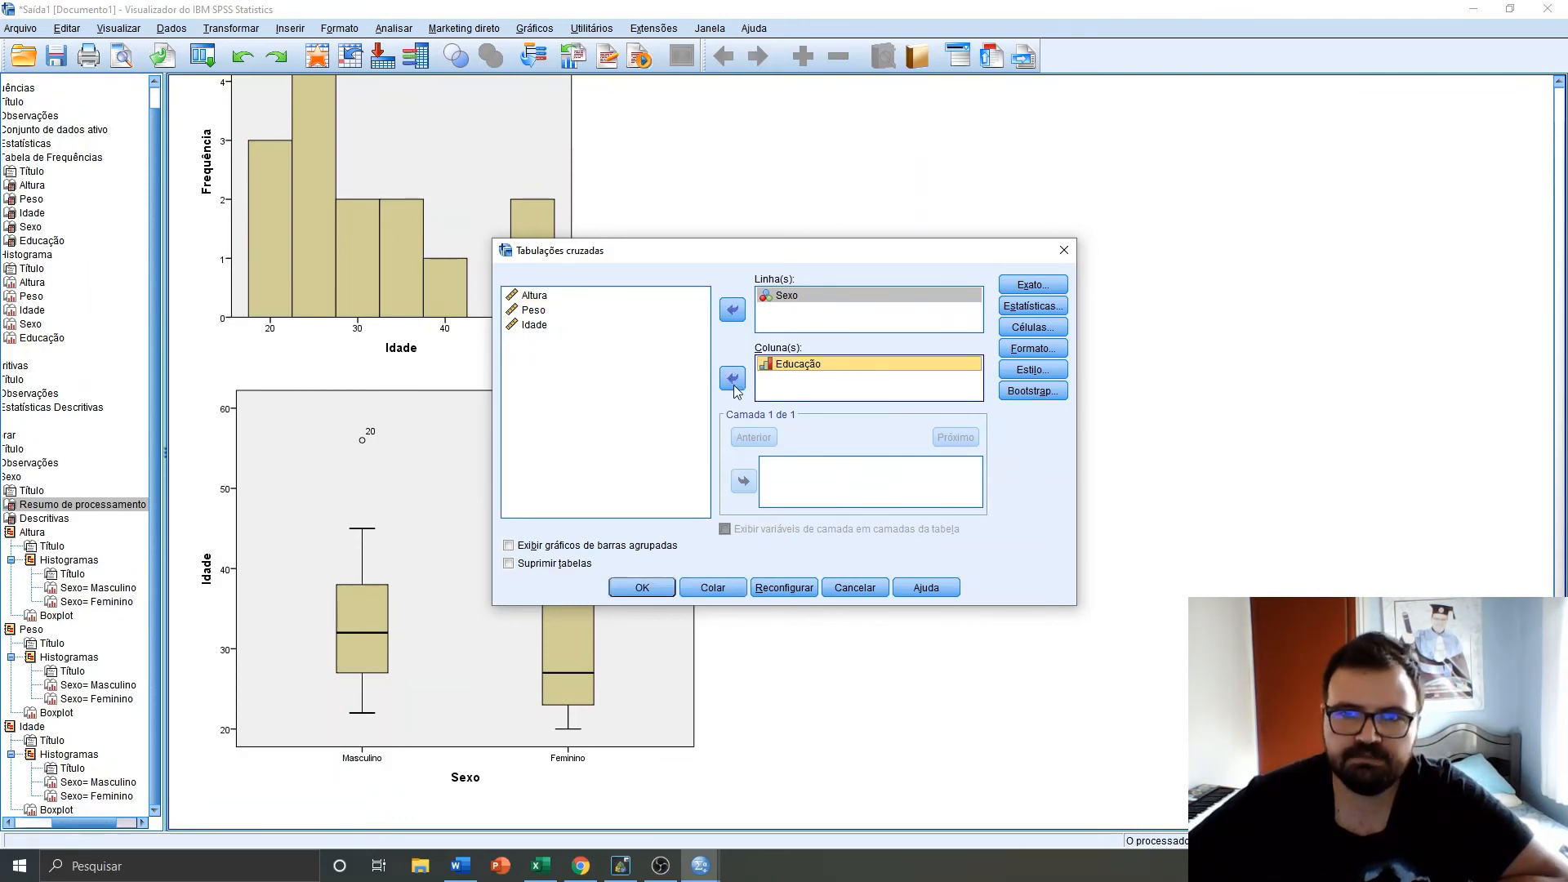
{"action": "left_click", "coordinate": [633, 587]}
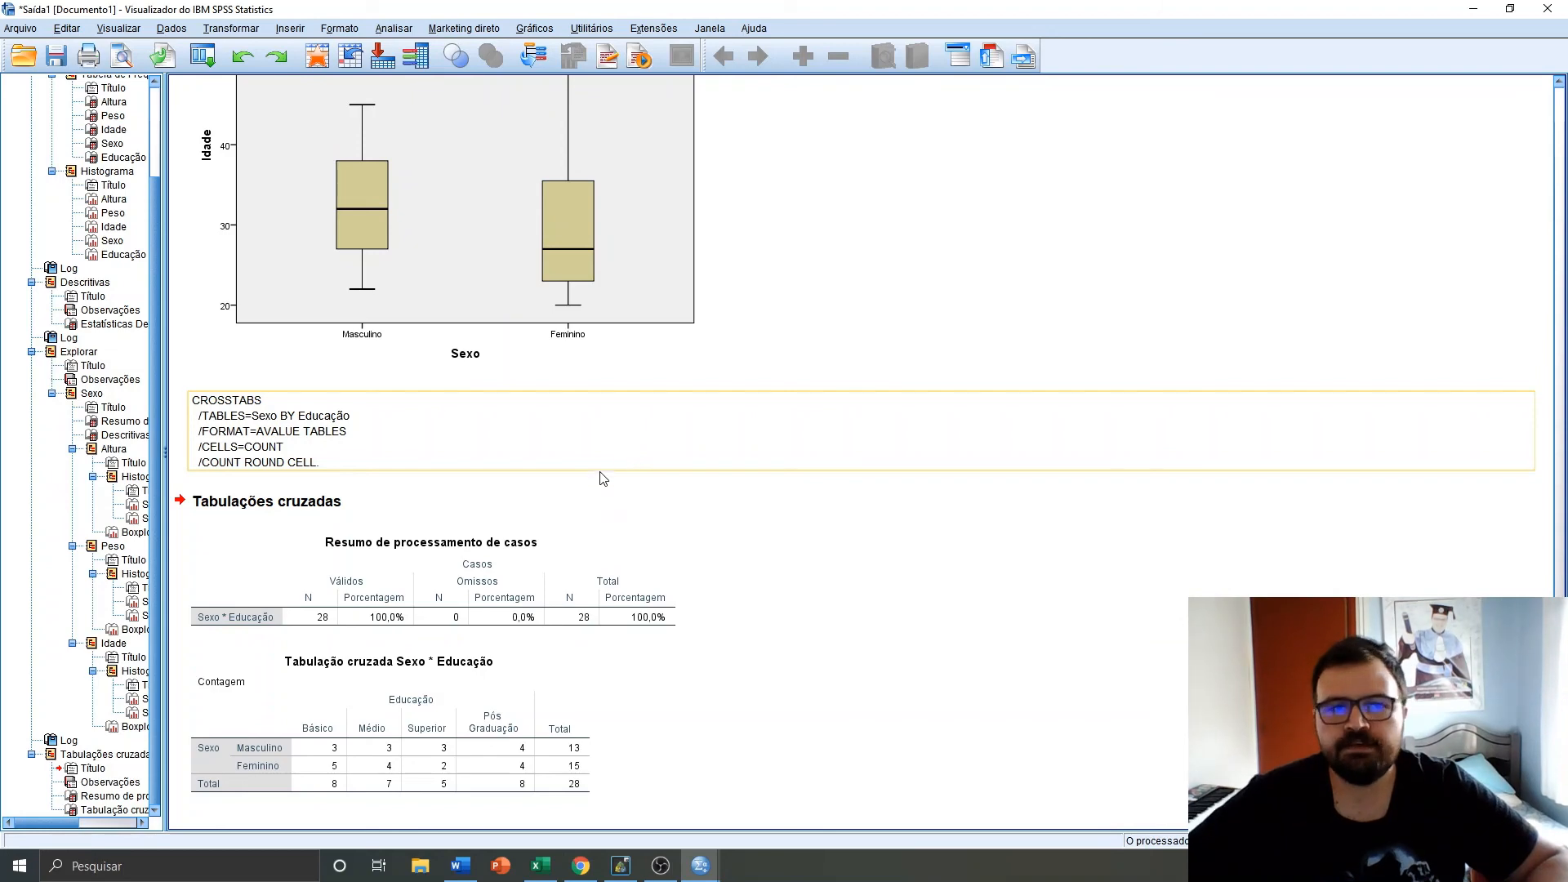
Switch to the Sem titulo4 data editor window showing the dataset
{"action": "left_click", "coordinate": [711, 863]}
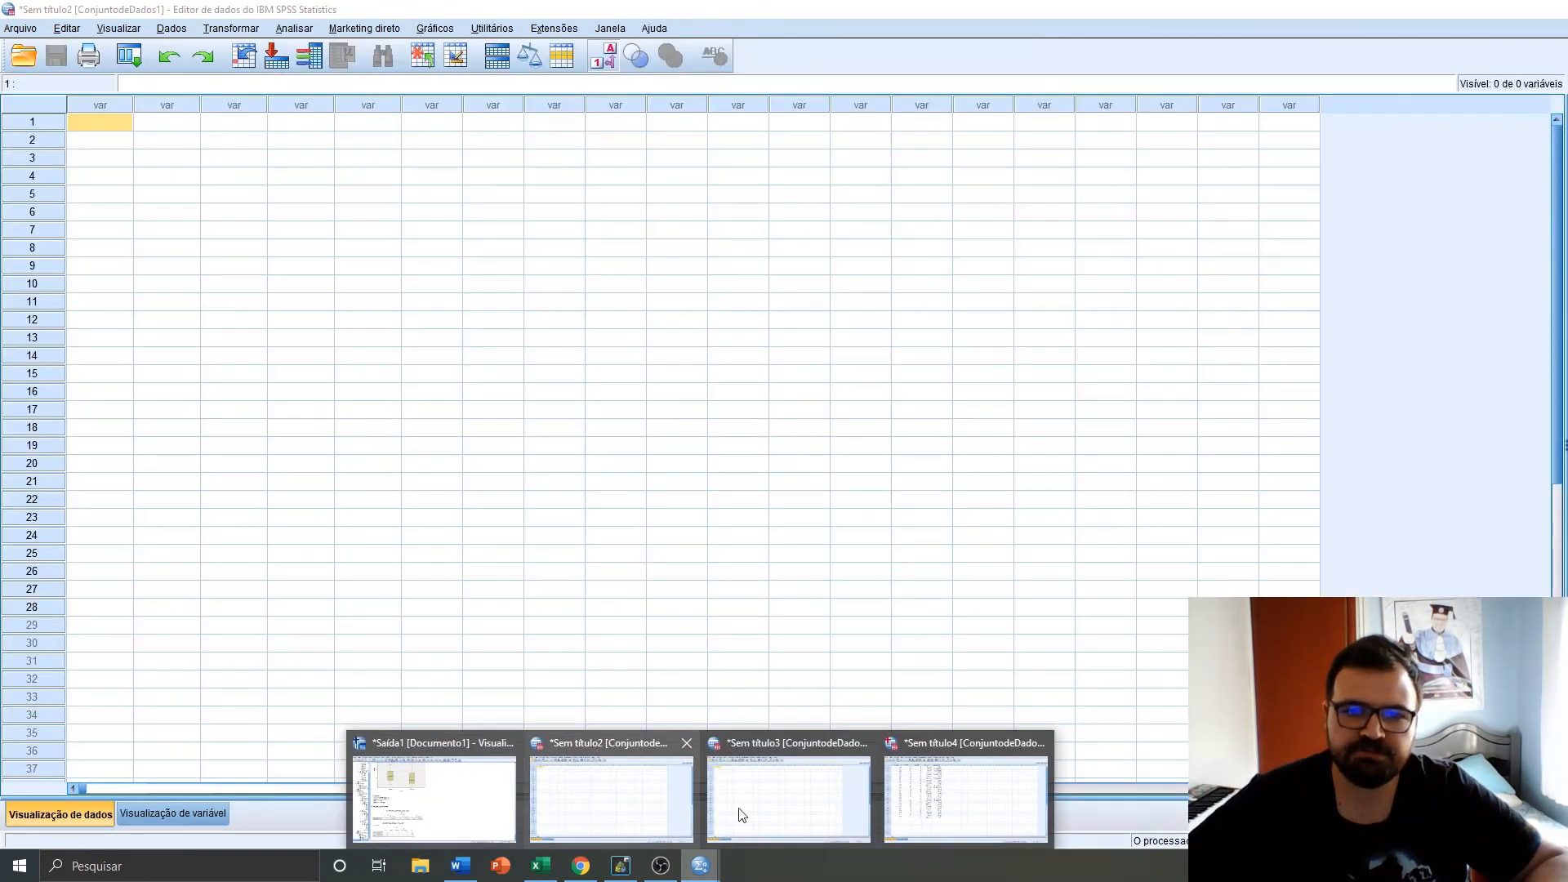
{"action": "left_click", "coordinate": [988, 812]}
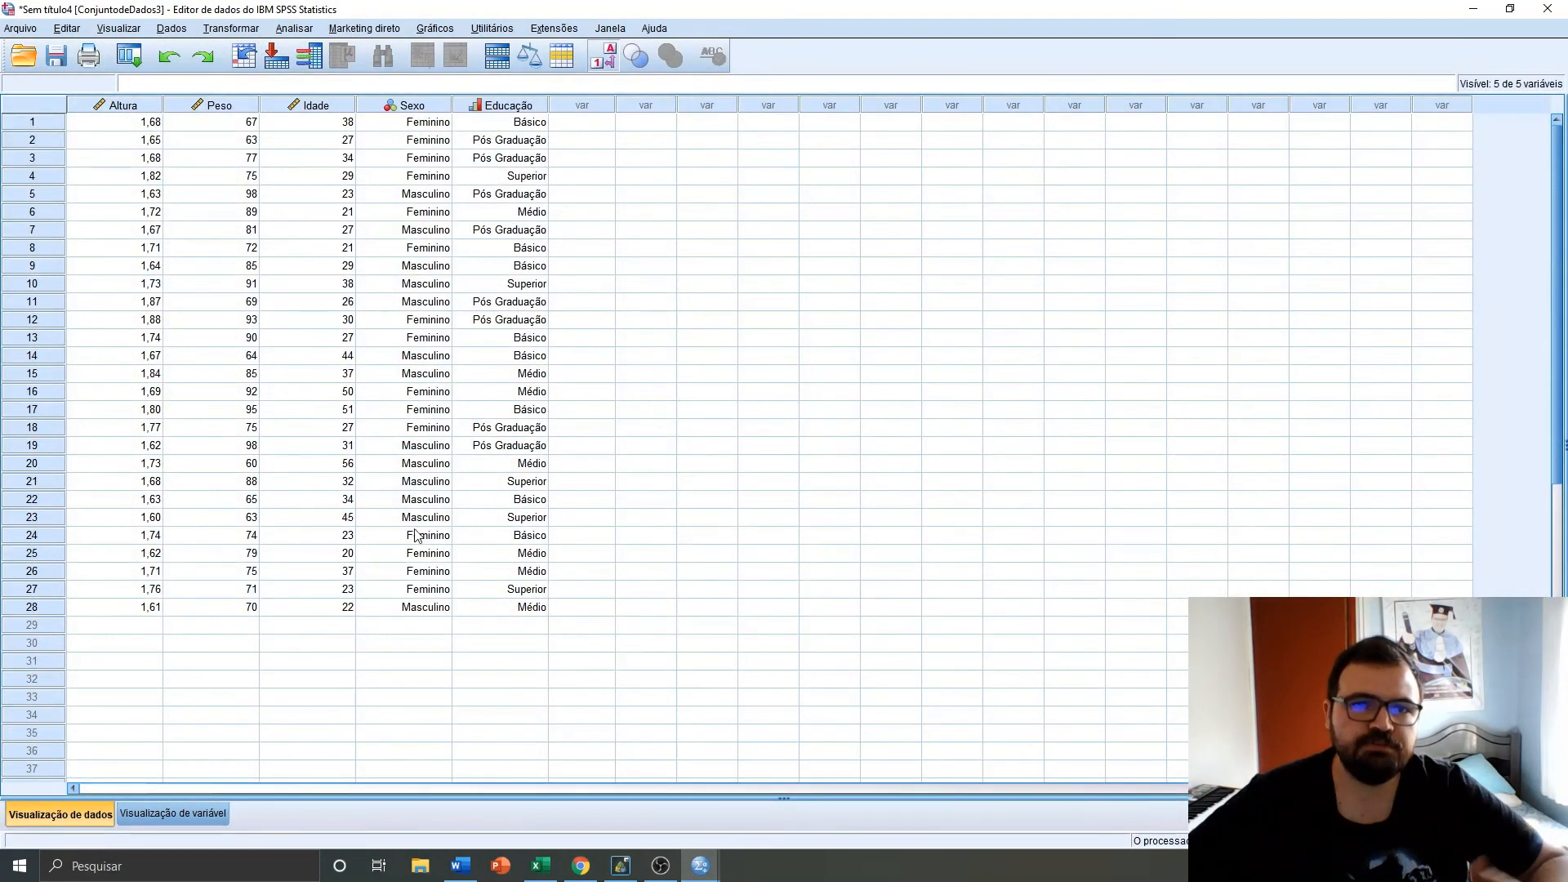